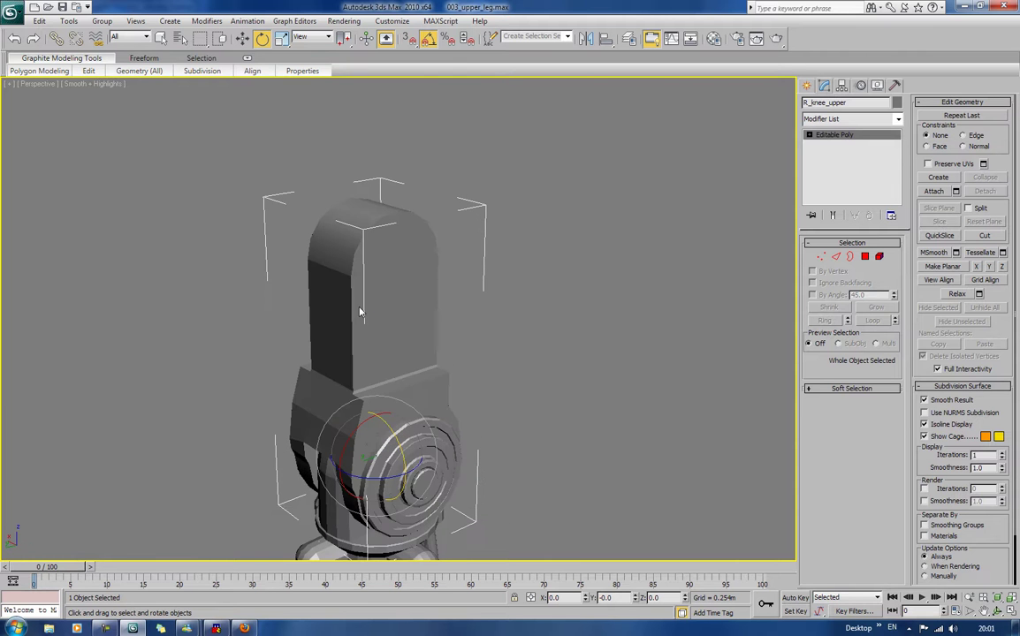
Step: Show edged faces and create an AutoGrid sphere of about 0.373 m radius at the central vertex of the upper knee's side face
{"action": "key", "text": "F4"}
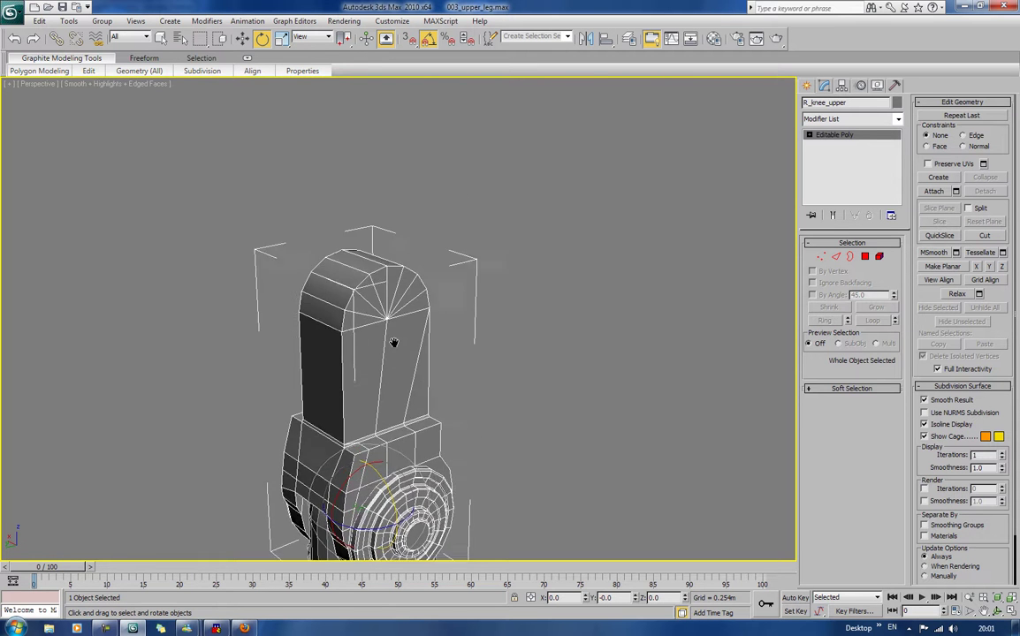
{"action": "scroll", "coordinate": [391, 331], "scroll_direction": "up", "scroll_amount": 3}
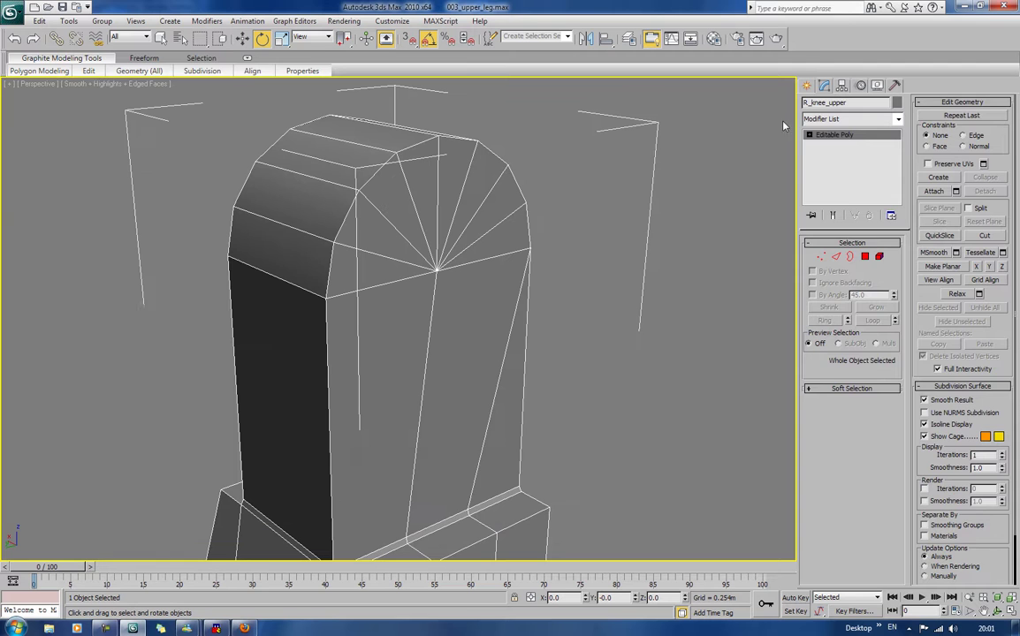
{"action": "left_click", "coordinate": [805, 86]}
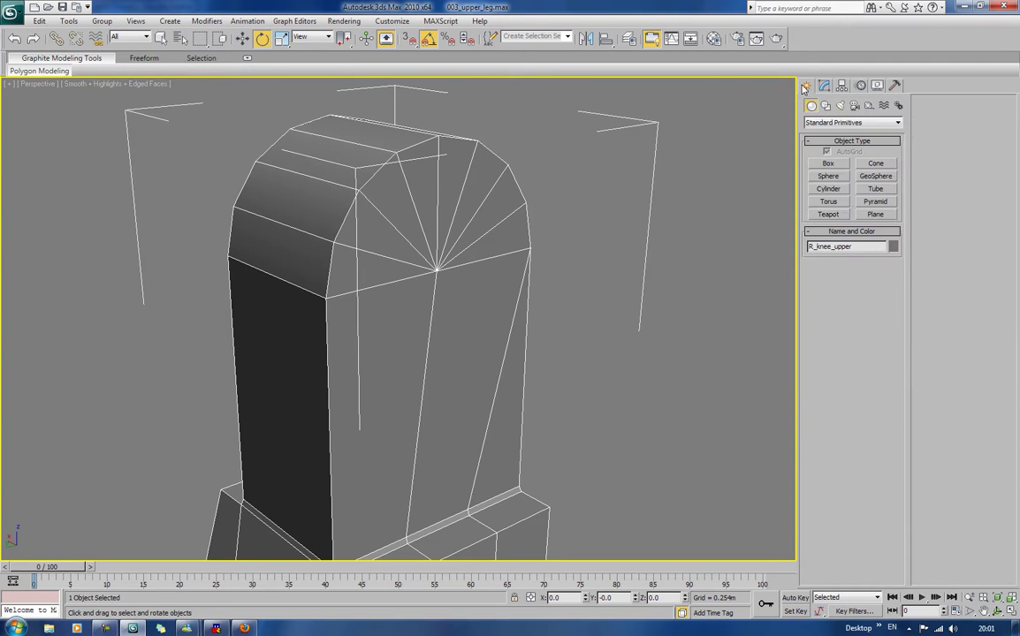
{"action": "left_click", "coordinate": [828, 176]}
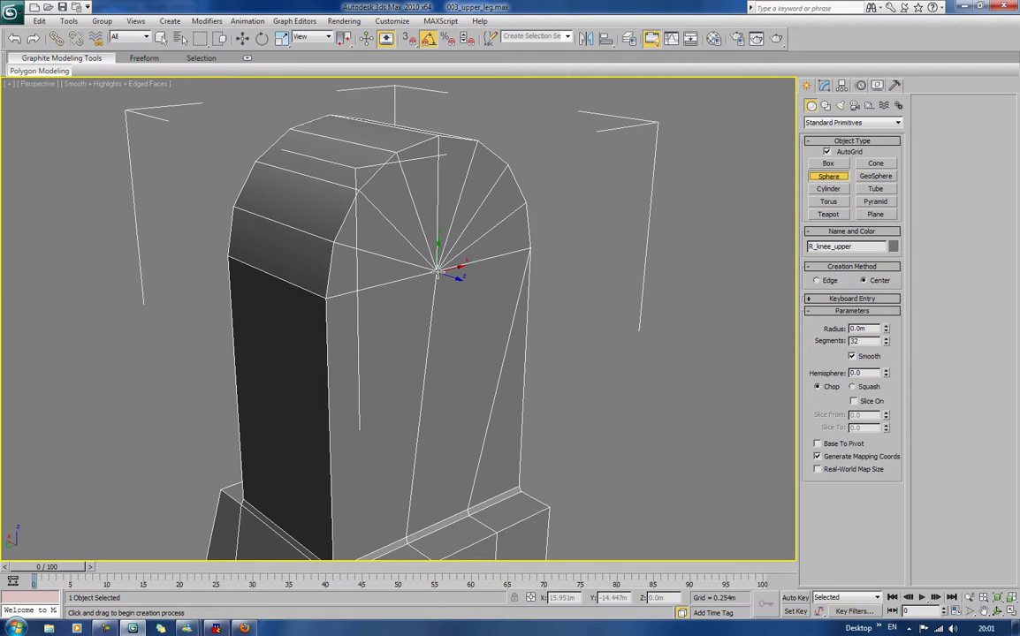
{"action": "left_click_drag", "start_coordinate": [437, 272], "coordinate": [451, 343]}
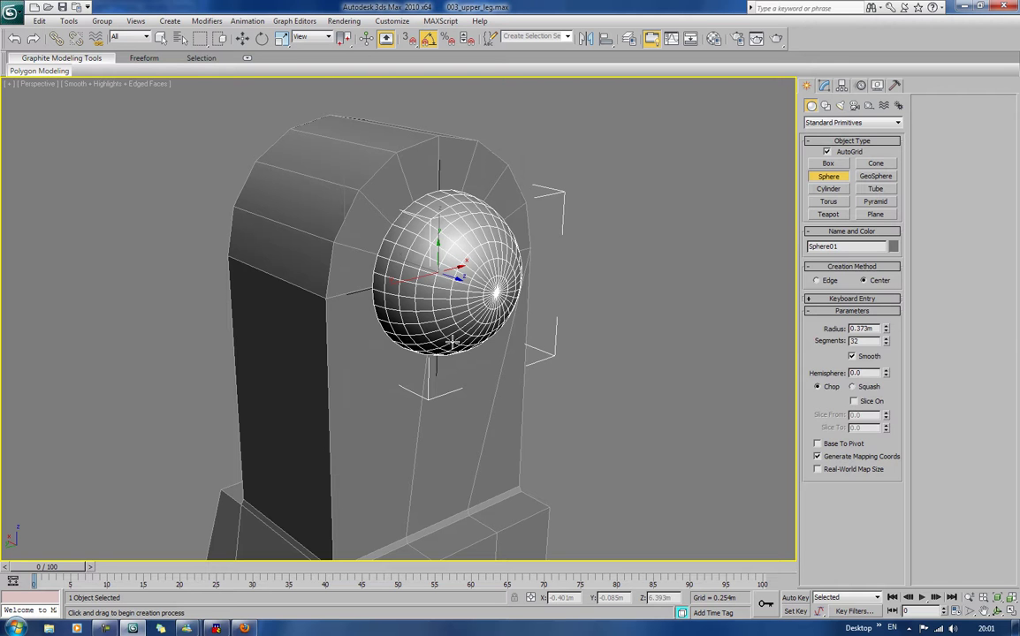
Step: Move the sphere outward from the knee's side face along X to about -0.59 m
{"action": "key", "text": "e"}
{"action": "key", "text": "w"}
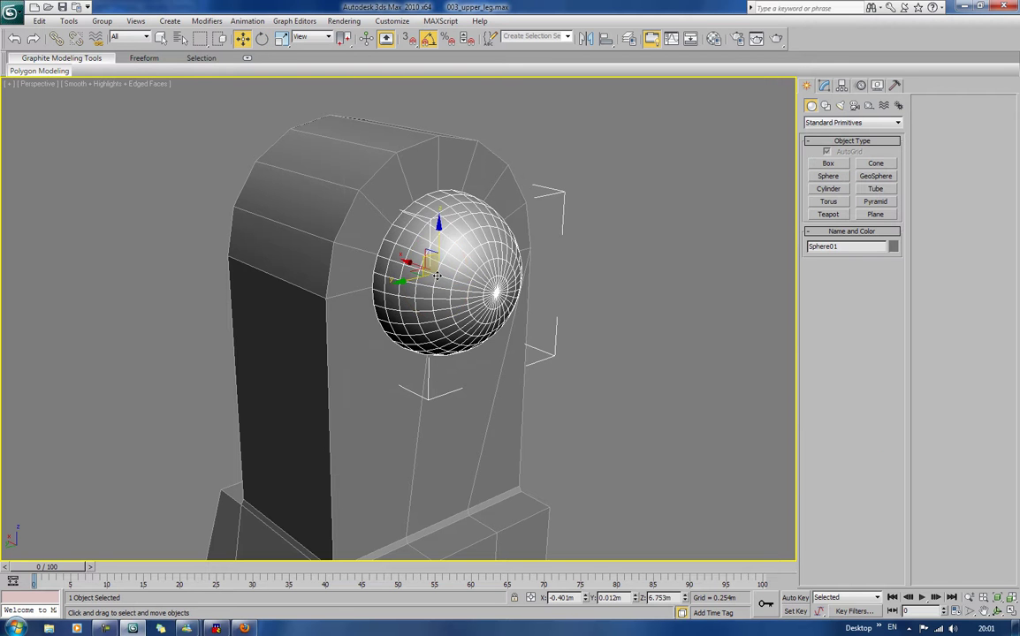
{"action": "middle_click_drag", "start_coordinate": [448, 298], "coordinate": [496, 290], "text": "alt"}
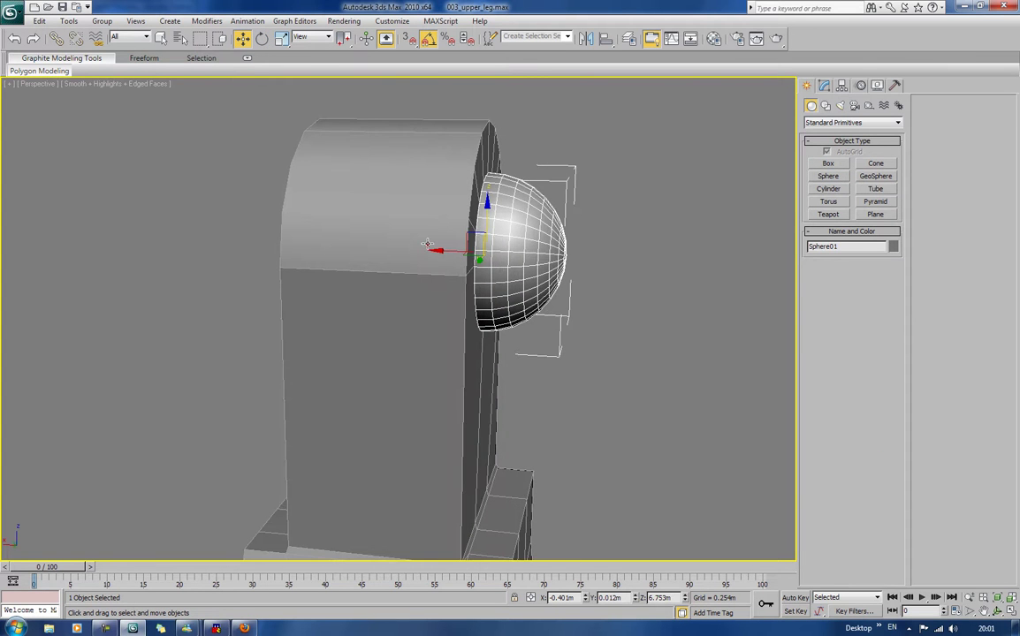
{"action": "left_click_drag", "start_coordinate": [433, 252], "coordinate": [479, 259]}
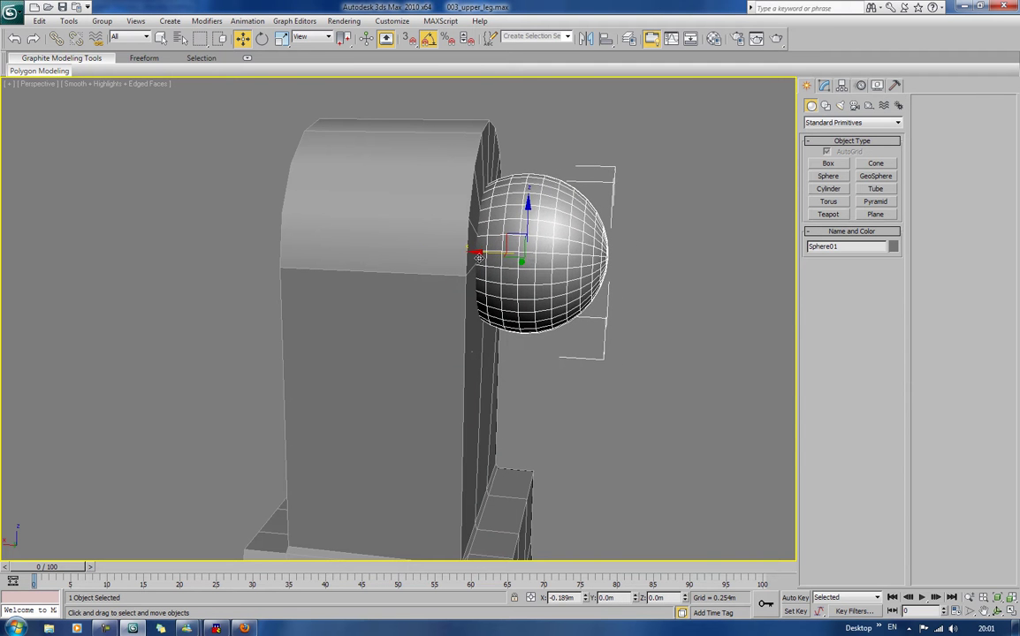
{"action": "middle_click_drag", "start_coordinate": [533, 242], "coordinate": [496, 253], "text": "alt"}
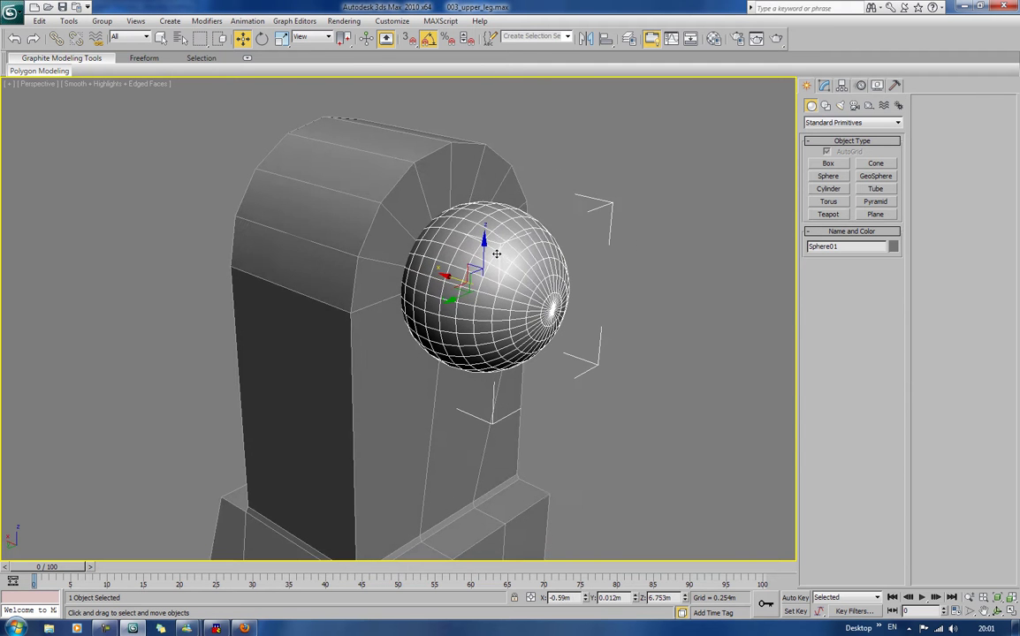
Step: Set the sphere's segments to 24 and convert it to an editable poly
{"action": "left_click", "coordinate": [824, 85]}
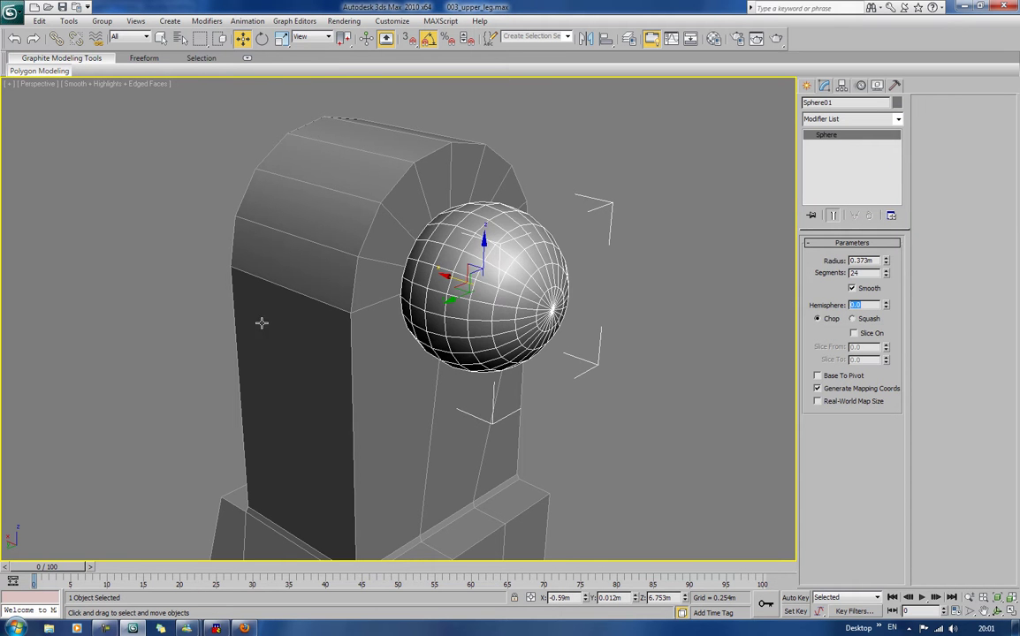
{"action": "middle_click_drag", "start_coordinate": [373, 285], "coordinate": [422, 330], "text": "alt"}
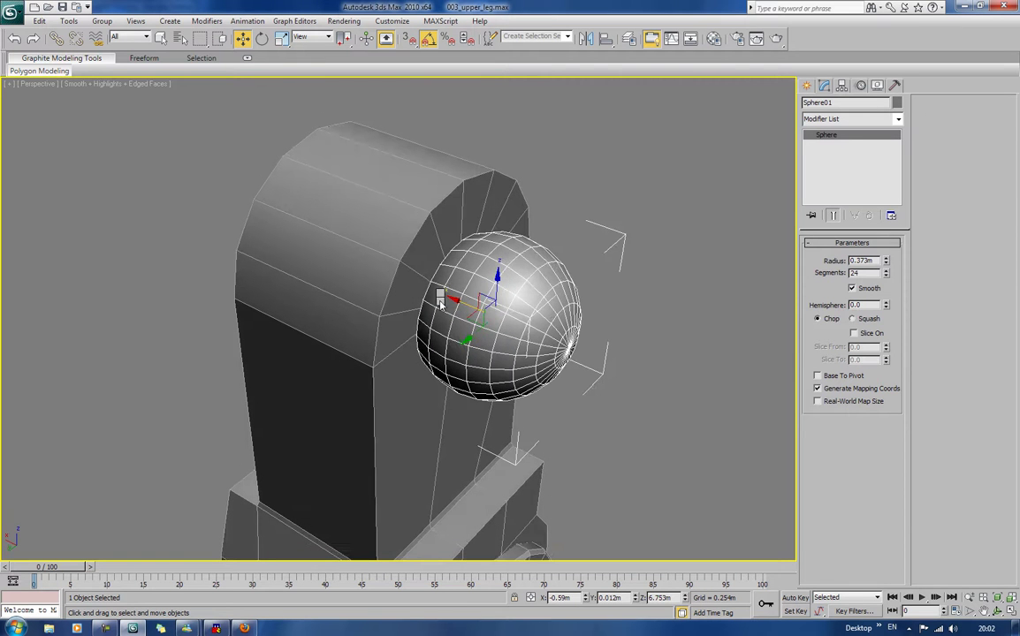
{"action": "right_click", "coordinate": [435, 298]}
{"action": "mouse_move", "coordinate": [477, 410]}
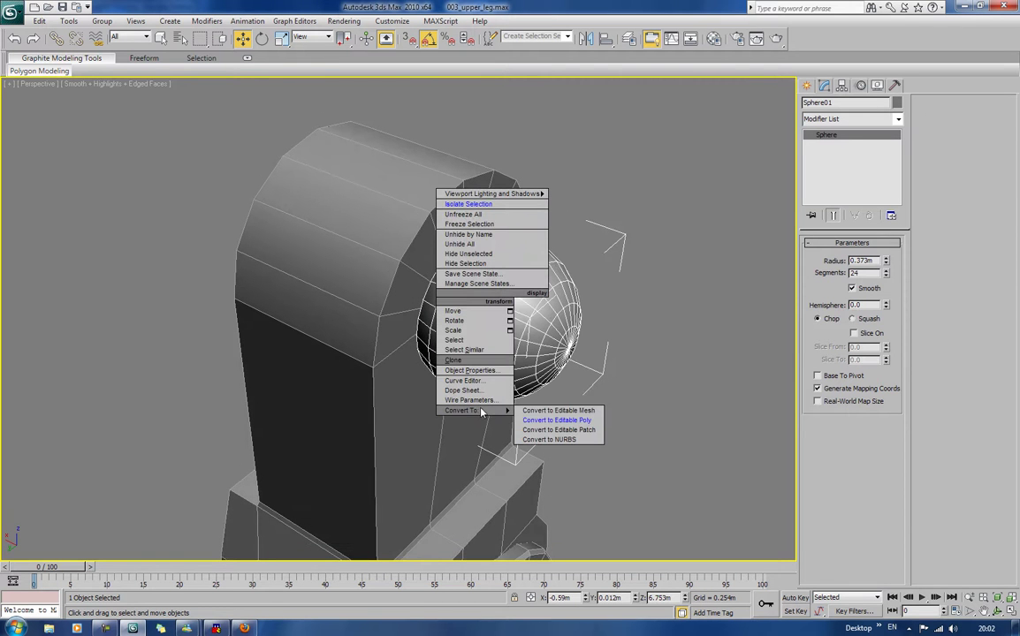
{"action": "left_click", "coordinate": [545, 421]}
{"action": "middle_click_drag", "start_coordinate": [468, 315], "coordinate": [434, 315], "text": "alt"}
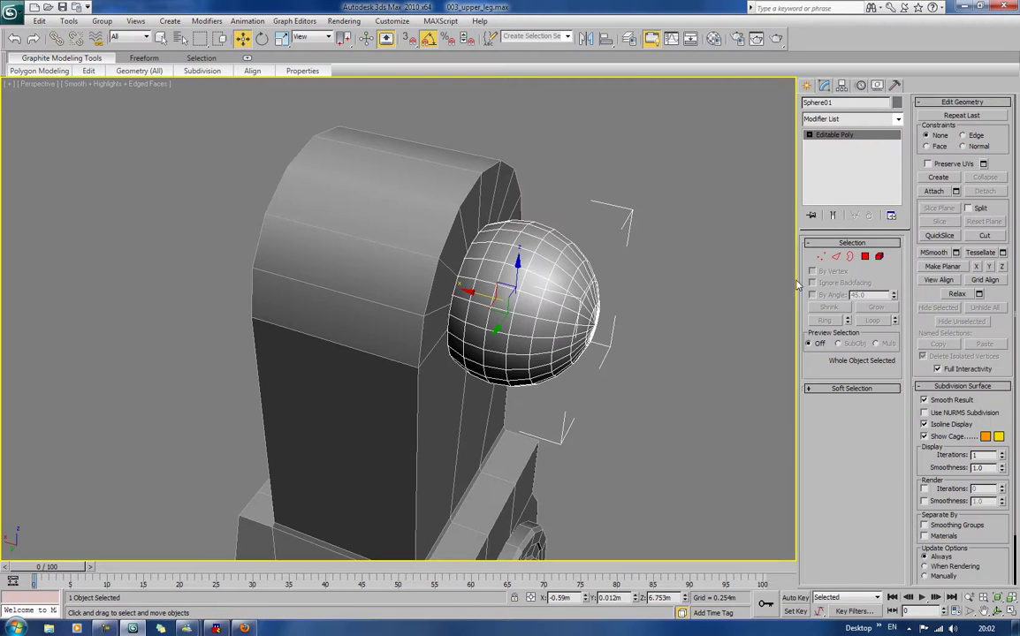
Step: Select the sphere's middle vertical edge loop, convert it to the adjoining polygon band and detach that band as a clone named Object13
{"action": "key", "text": "2"}
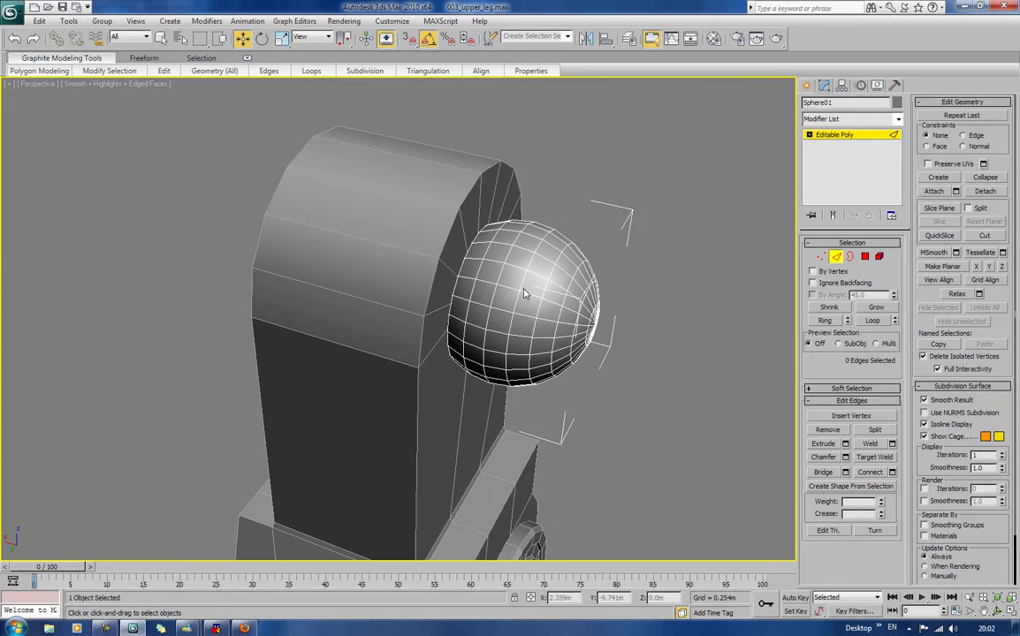
{"action": "left_click", "coordinate": [491, 283]}
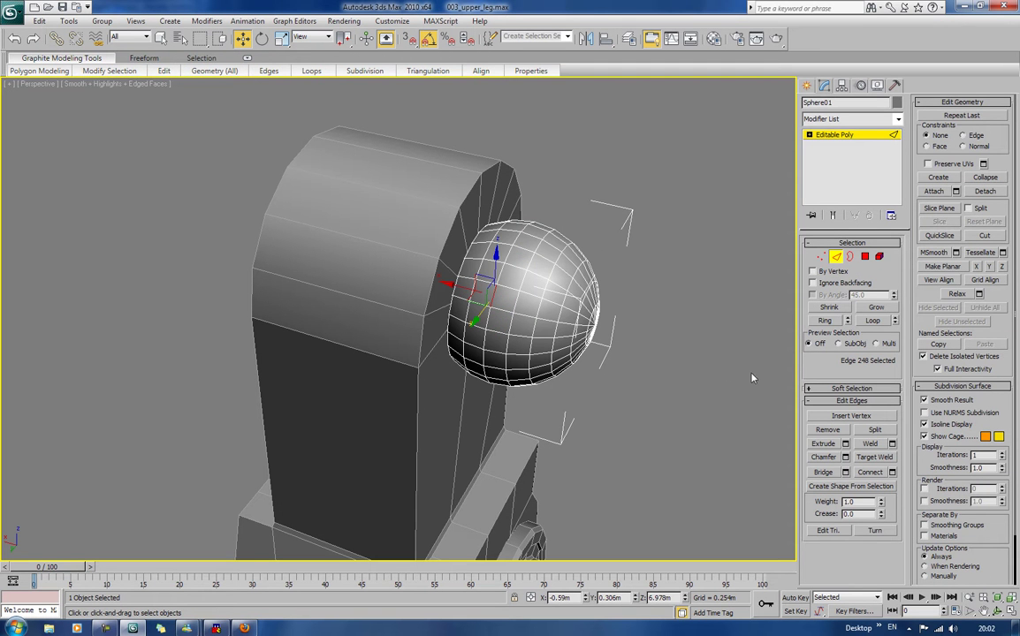
{"action": "left_click", "coordinate": [829, 323]}
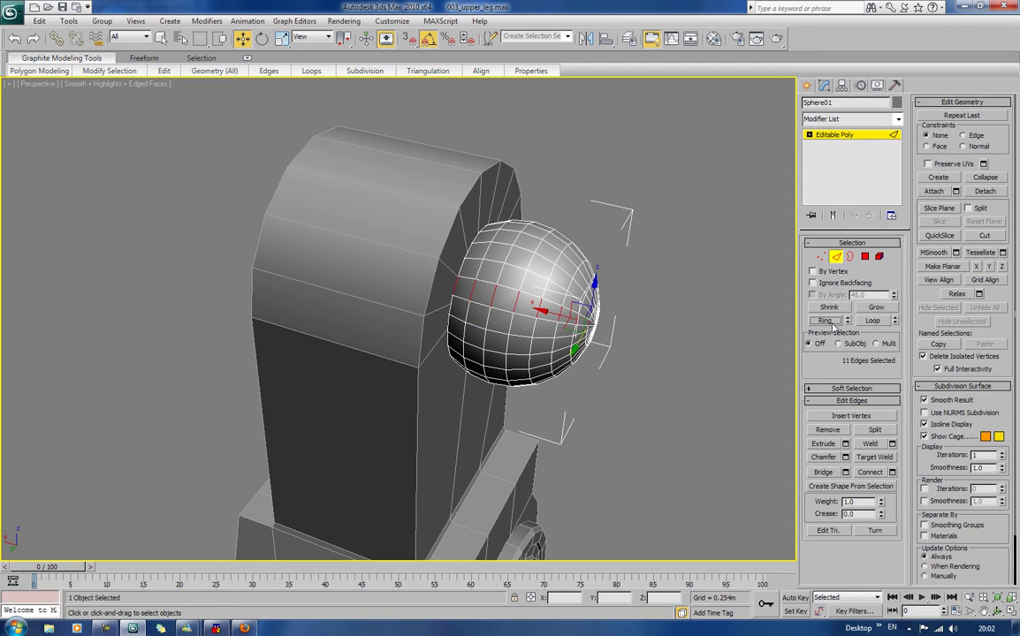
{"action": "key", "text": "ctrl+z"}
{"action": "left_click", "coordinate": [872, 321]}
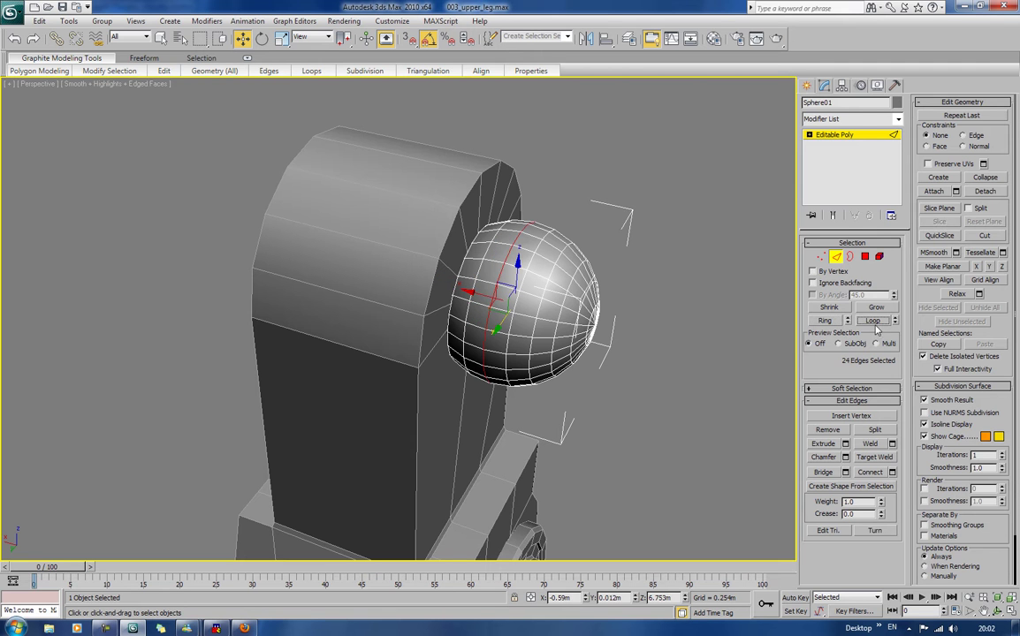
{"action": "left_click", "coordinate": [866, 258]}
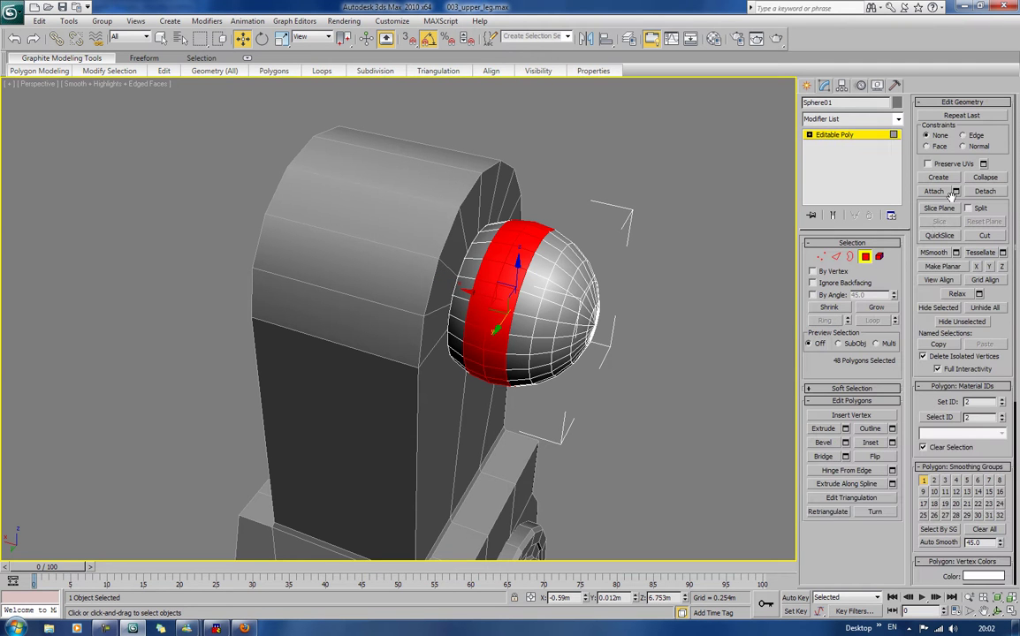
{"action": "left_click", "coordinate": [984, 193]}
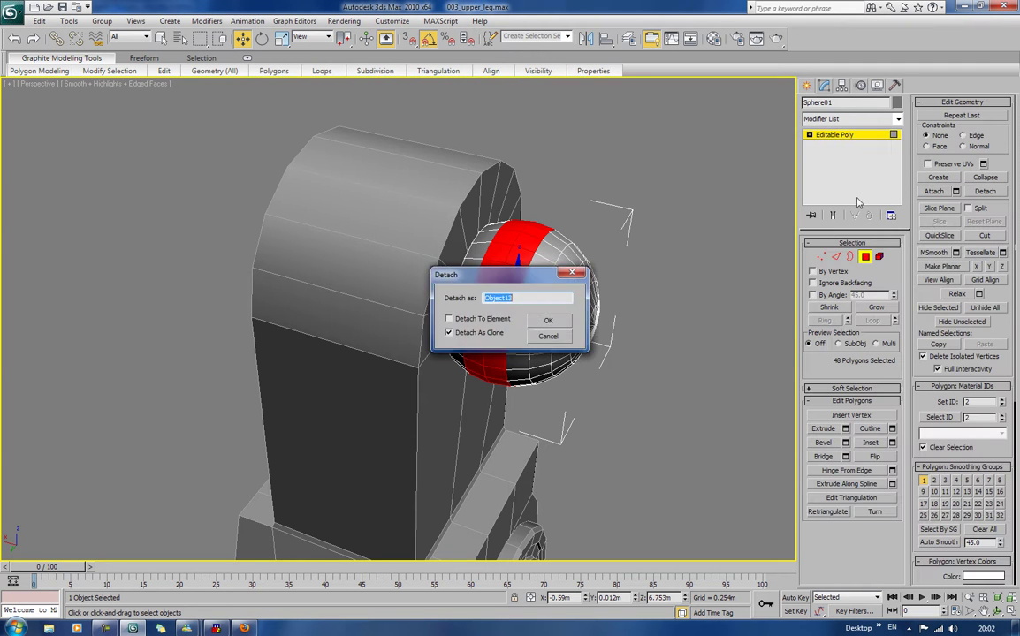
{"action": "left_click", "coordinate": [547, 322]}
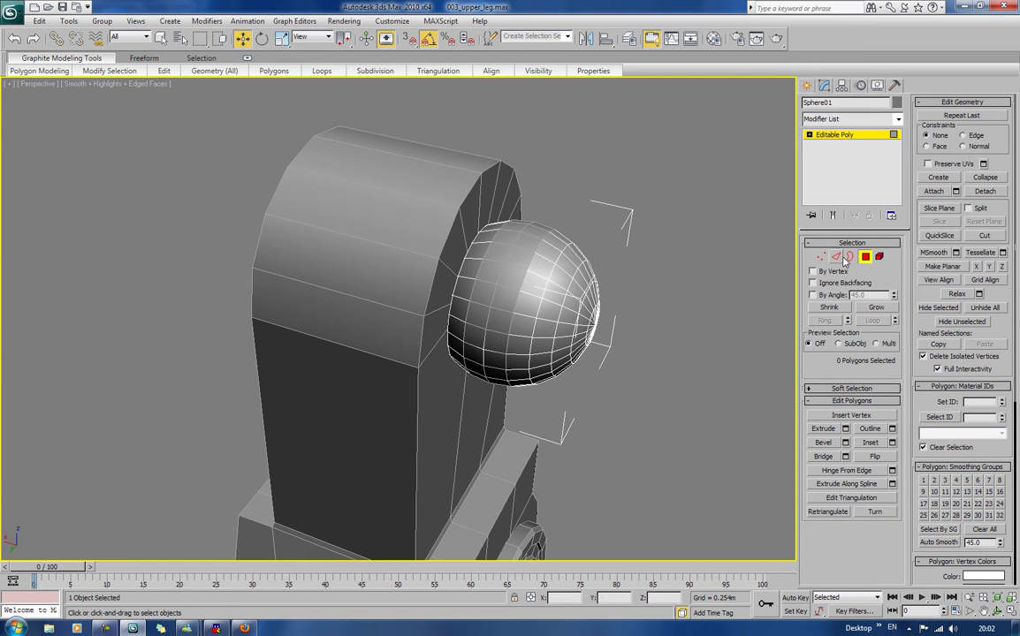
Step: Leave the sphere's polygon editing and select the detached band in wireframe display
{"action": "left_click", "coordinate": [865, 257]}
{"action": "left_click", "coordinate": [741, 244]}
{"action": "left_click", "coordinate": [485, 271]}
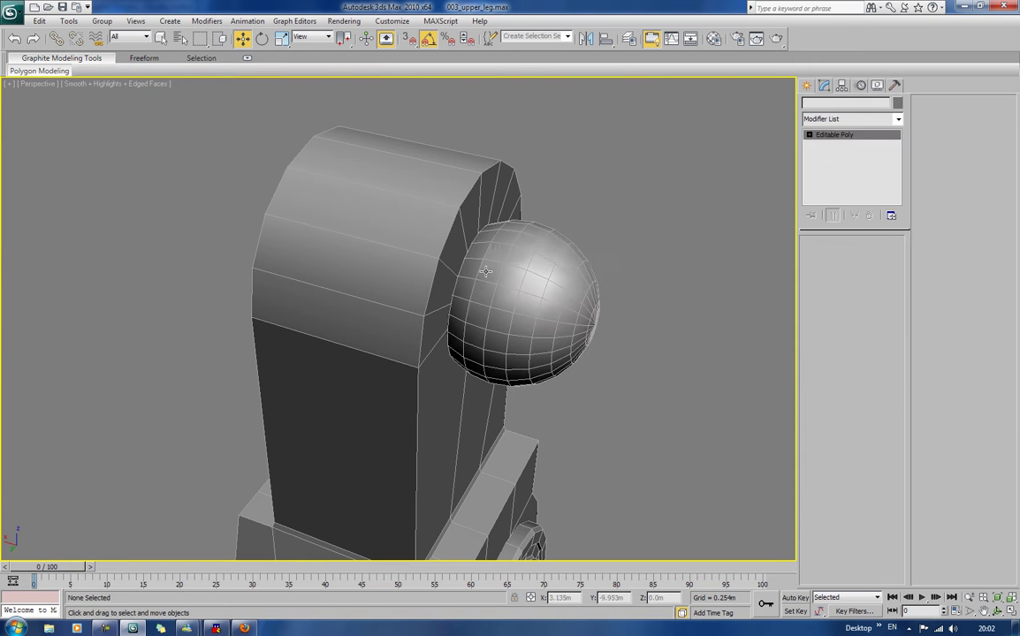
{"action": "middle_click_drag", "start_coordinate": [469, 281], "coordinate": [483, 265], "text": "alt"}
{"action": "key", "text": "F3"}
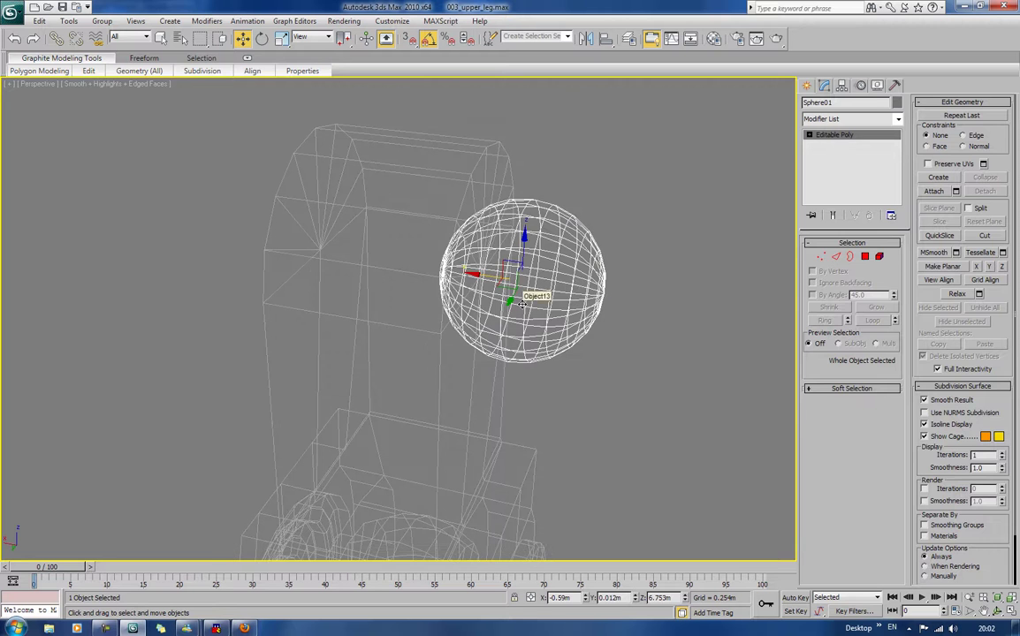
{"action": "left_click", "coordinate": [530, 244]}
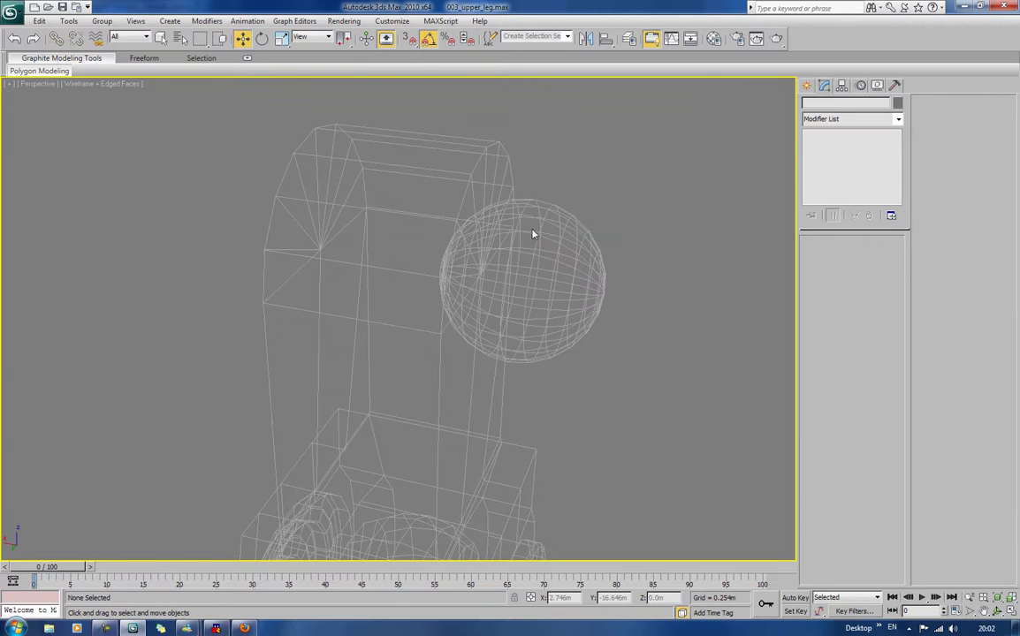
{"action": "left_click", "coordinate": [533, 234]}
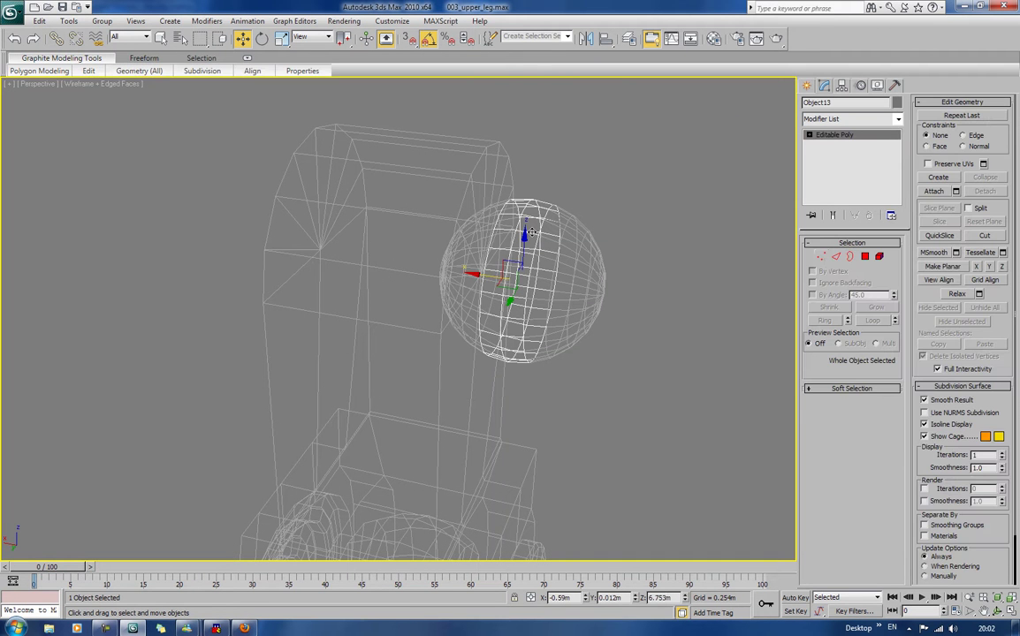
Step: Delete the detached band's outer border together with its row of polygons, and return to shaded display
{"action": "left_click", "coordinate": [850, 256]}
{"action": "left_click", "coordinate": [525, 301]}
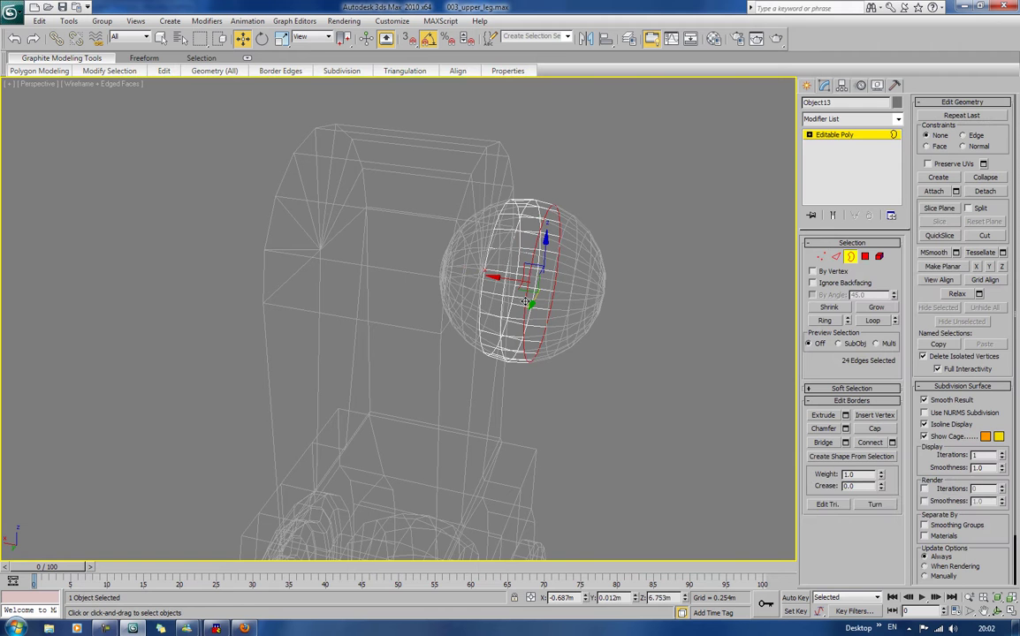
{"action": "key", "text": "ctrl+d"}
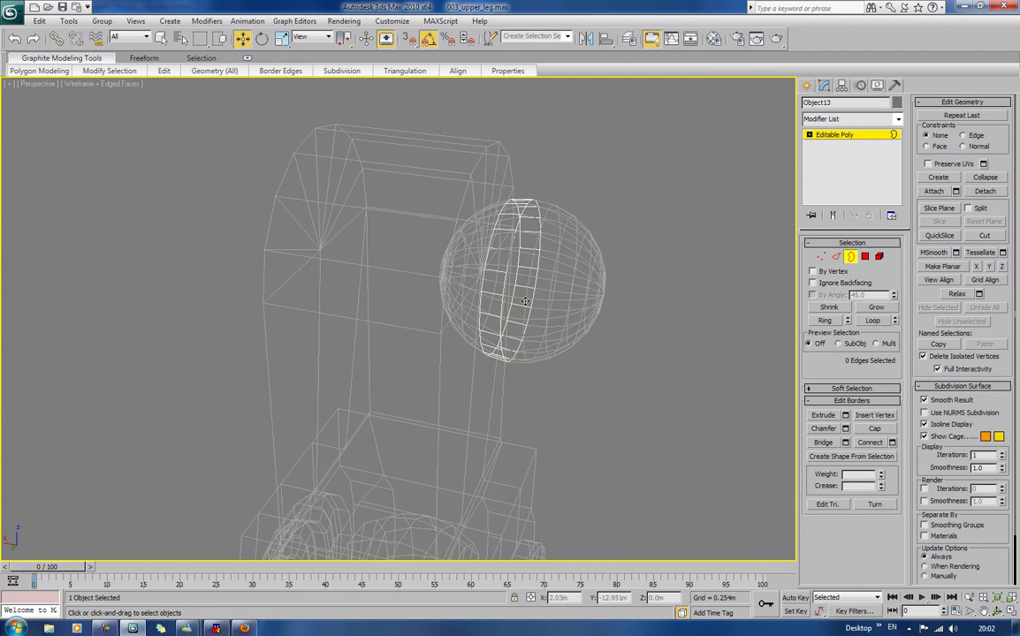
{"action": "key", "text": "F3"}
{"action": "mouse_move", "coordinate": [525, 302]}
{"action": "middle_mouse_down", "text": "alt"}
{"action": "mouse_move", "coordinate": [466, 302]}
{"action": "mouse_move", "coordinate": [521, 329]}
{"action": "middle_mouse_up", "text": "alt"}
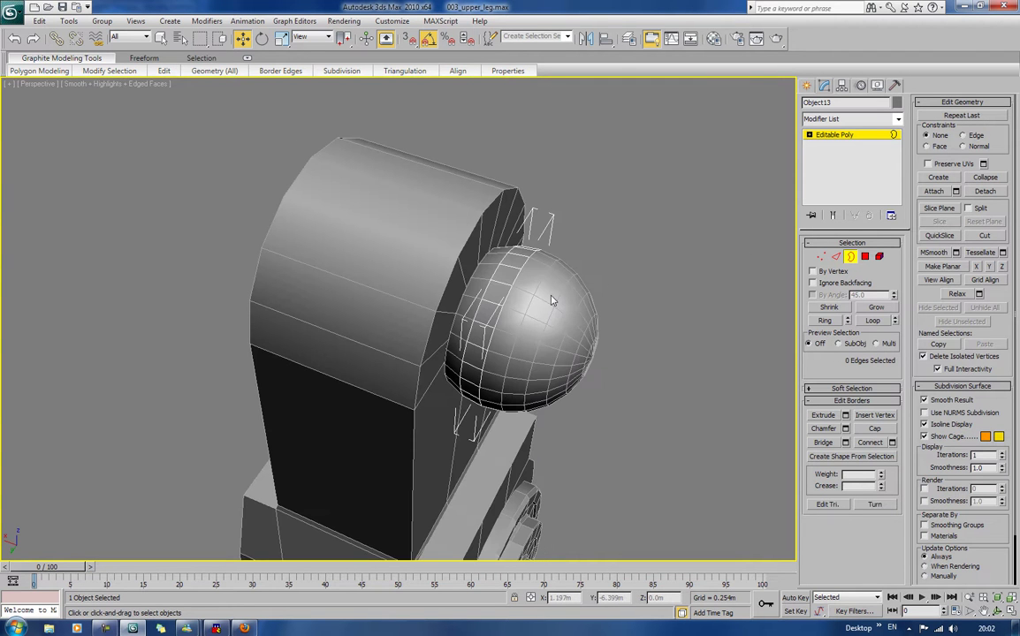
Step: Select the band's border at the sphere's middle and extrude it by scaling outward into a flat ring around the sphere
{"action": "left_click", "coordinate": [484, 377]}
{"action": "middle_click_drag", "start_coordinate": [482, 373], "coordinate": [432, 329], "text": "alt"}
{"action": "key", "text": "e"}
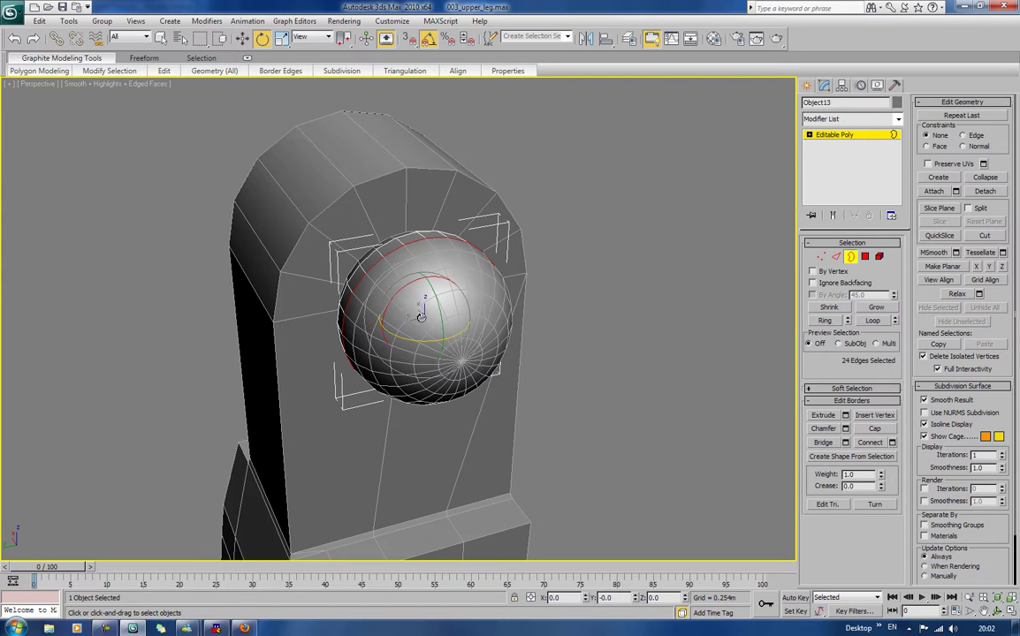
{"action": "key", "text": "r"}
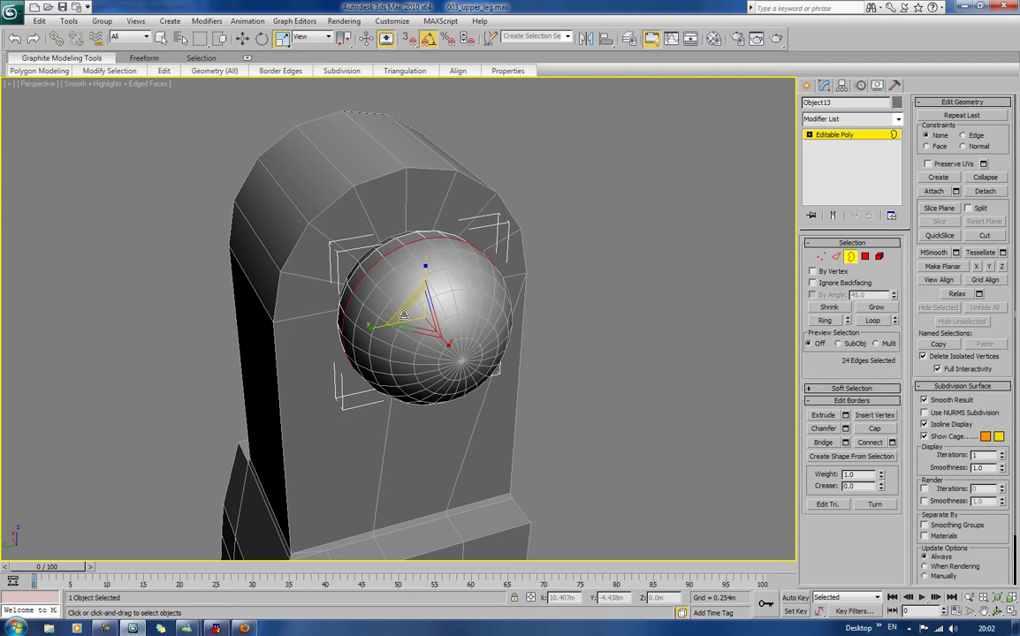
{"action": "left_click_drag", "start_coordinate": [403, 314], "coordinate": [394, 306], "text": "shift"}
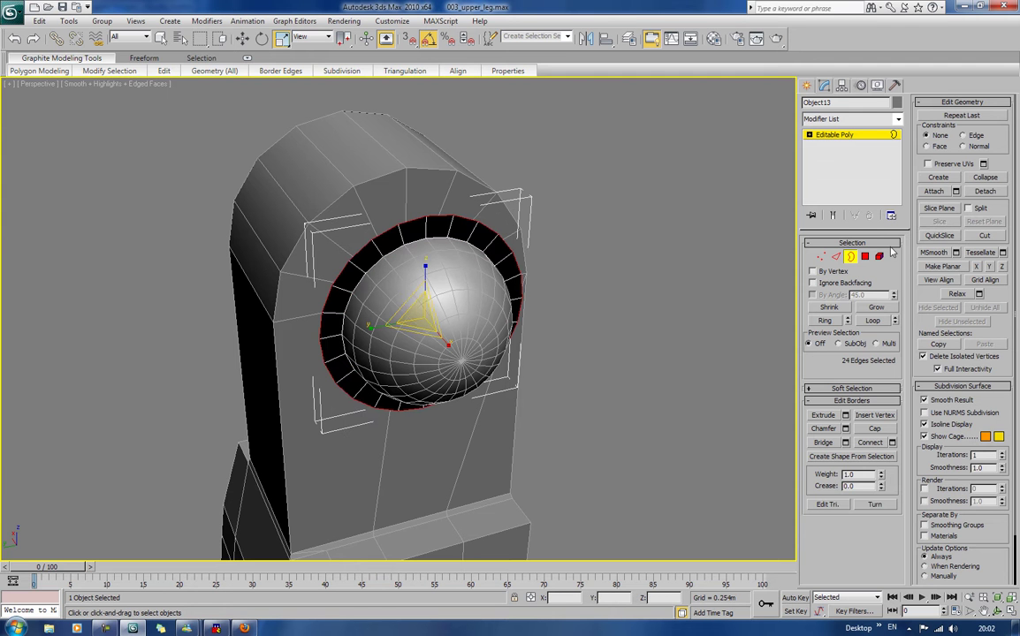
Step: Flip the normals of the whole ring element so its faces point outward
{"action": "left_click", "coordinate": [374, 231]}
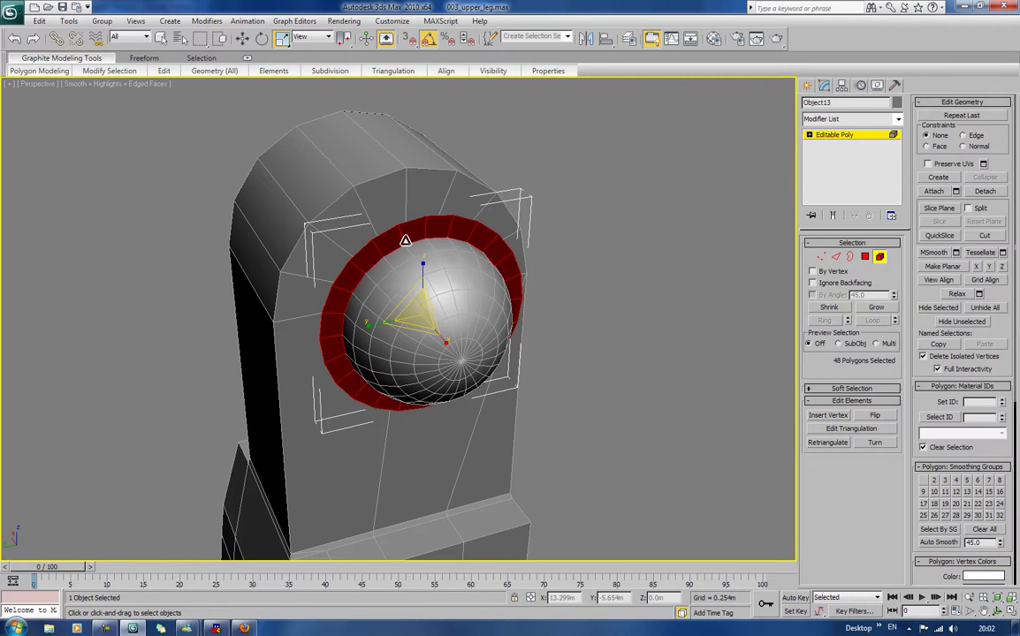
{"action": "left_click", "coordinate": [874, 415]}
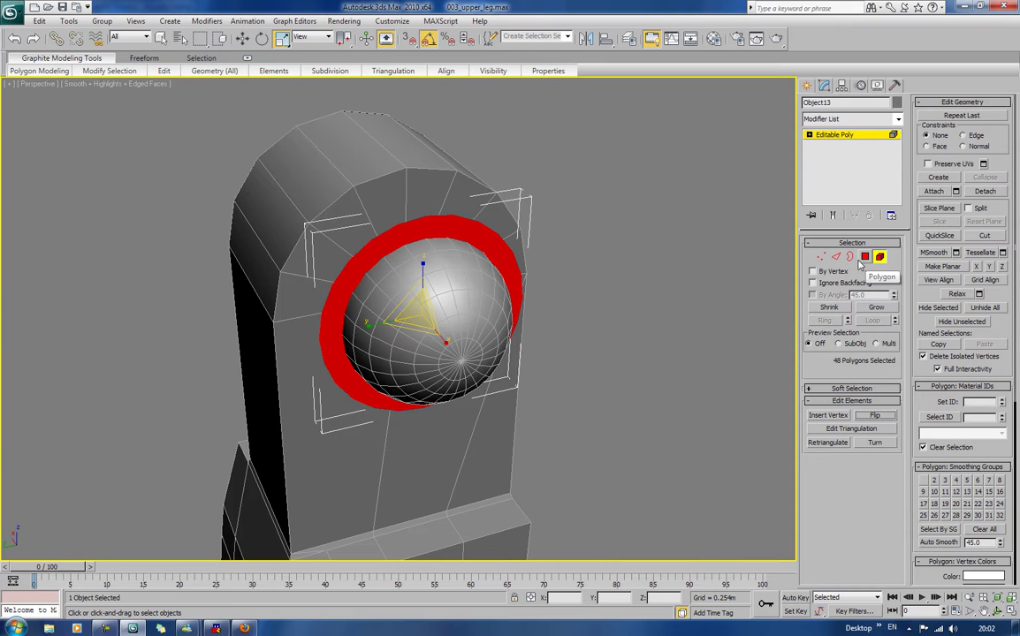
{"action": "left_click", "coordinate": [880, 257]}
Step: Extrude the ring's outer border back toward the knee along X to about -0.401 m
{"action": "left_click", "coordinate": [850, 257]}
{"action": "middle_click_drag", "start_coordinate": [398, 309], "coordinate": [470, 311], "text": "alt"}
{"action": "key", "text": "w"}
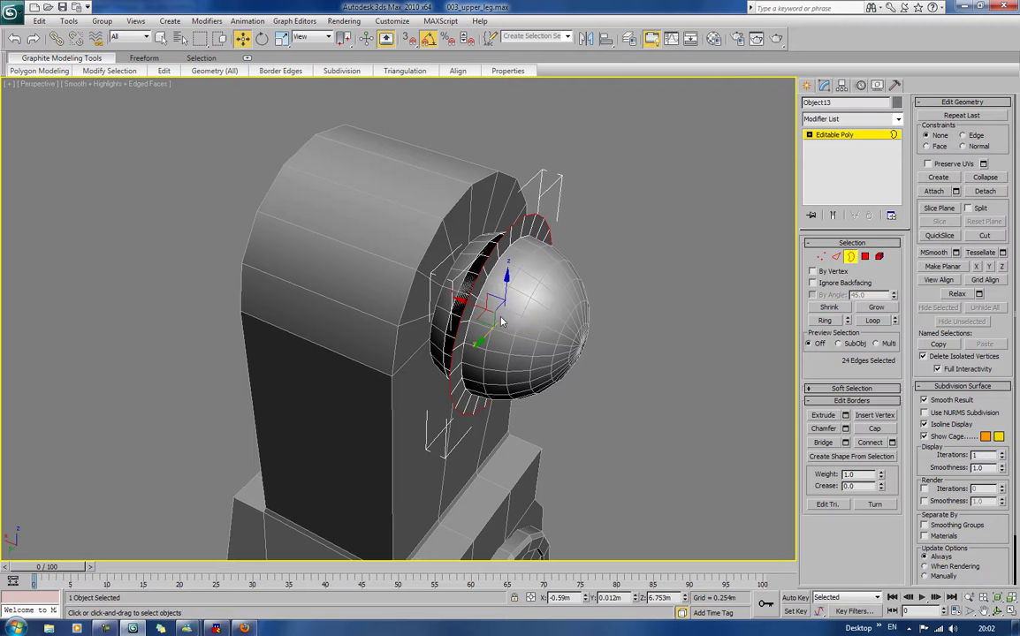
{"action": "left_click_drag", "start_coordinate": [460, 297], "coordinate": [437, 300], "text": "shift"}
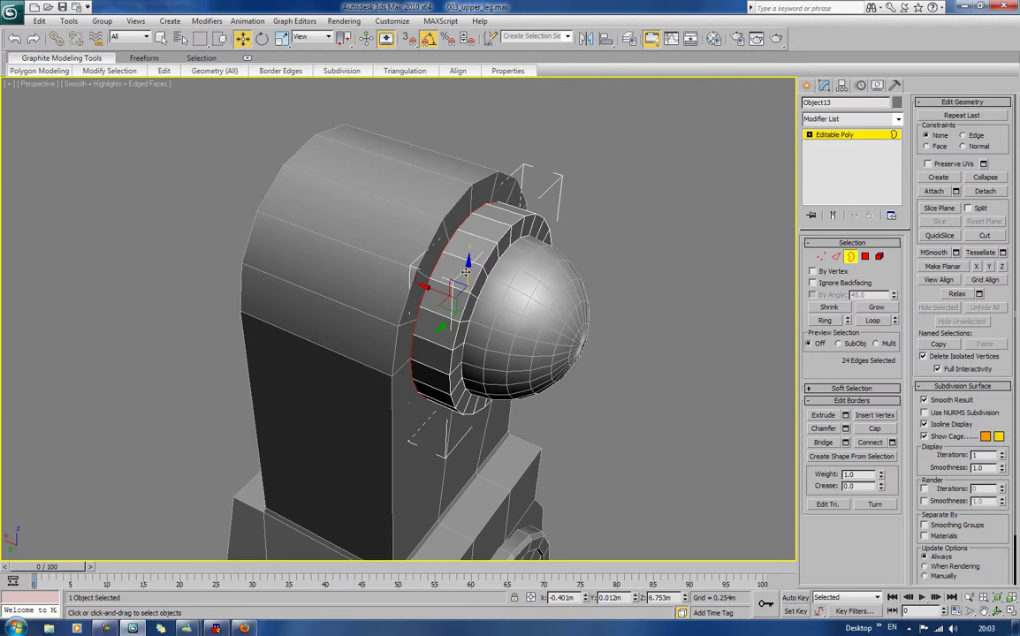
{"action": "middle_click_drag", "start_coordinate": [312, 335], "coordinate": [159, 312], "text": "alt"}
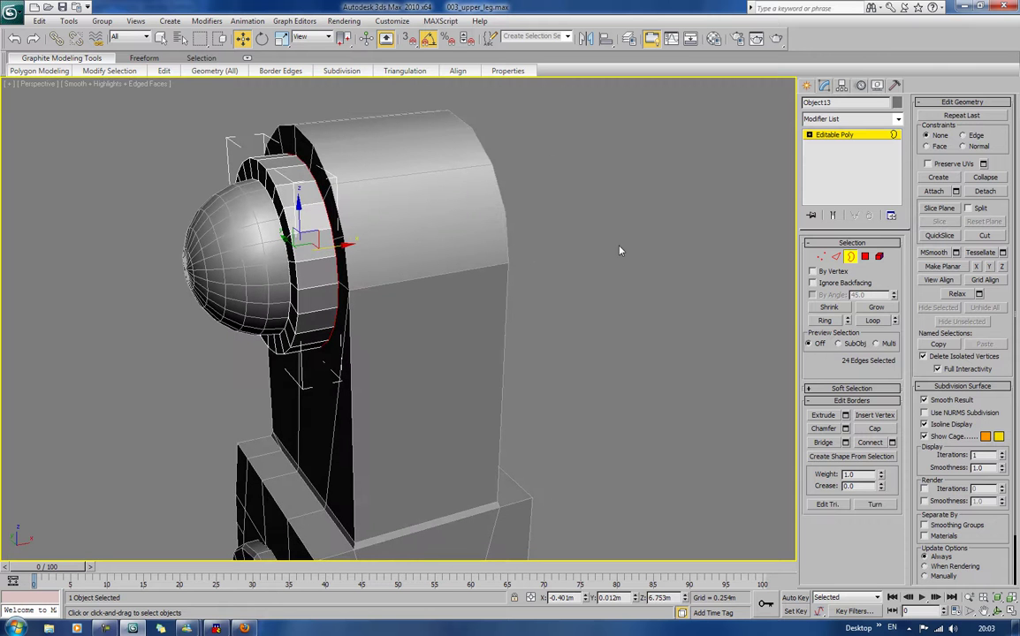
Step: Leave border editing and examine the collar ring and ball from several sides of the knee part
{"action": "middle_click_drag", "start_coordinate": [618, 251], "coordinate": [264, 283], "text": "alt"}
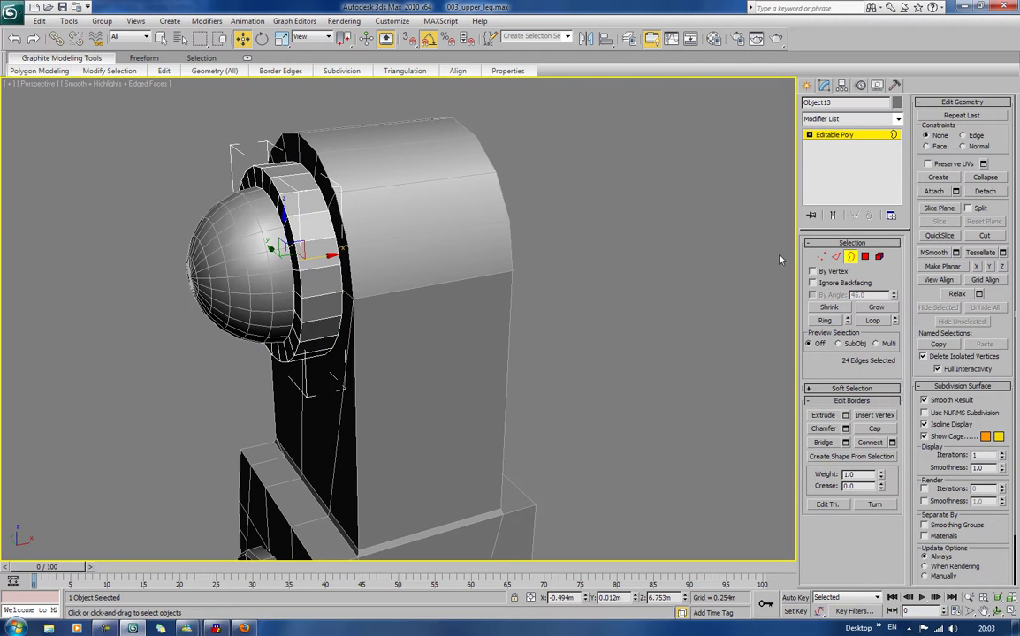
{"action": "key", "text": "3"}
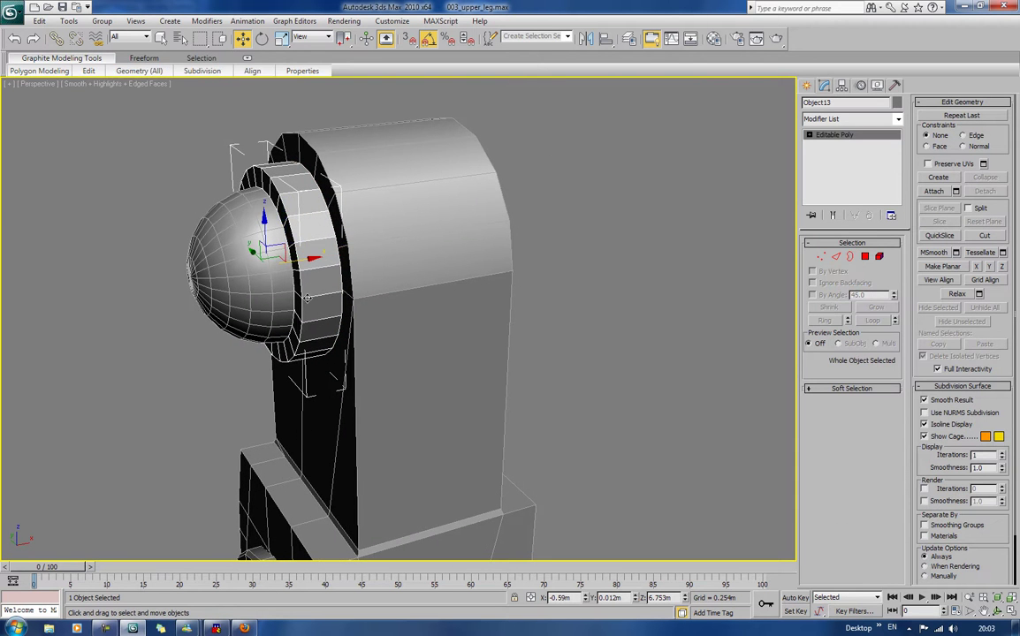
{"action": "middle_click_drag", "start_coordinate": [307, 298], "coordinate": [468, 296], "text": "alt"}
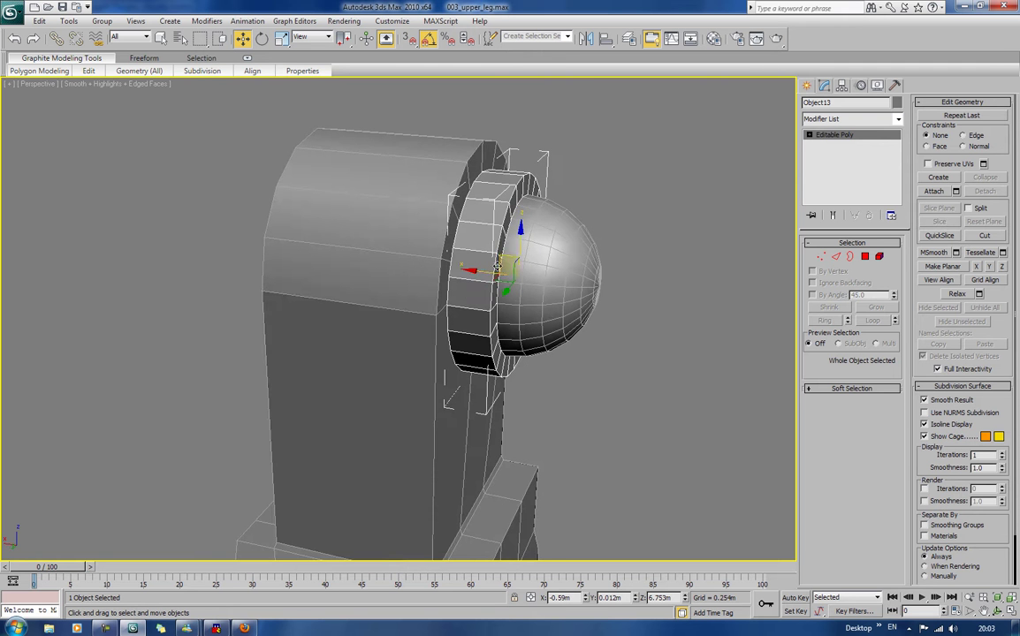
{"action": "middle_click_drag", "start_coordinate": [456, 226], "coordinate": [566, 248], "text": "alt"}
{"action": "middle_click_drag", "start_coordinate": [669, 223], "coordinate": [557, 226], "text": "alt"}
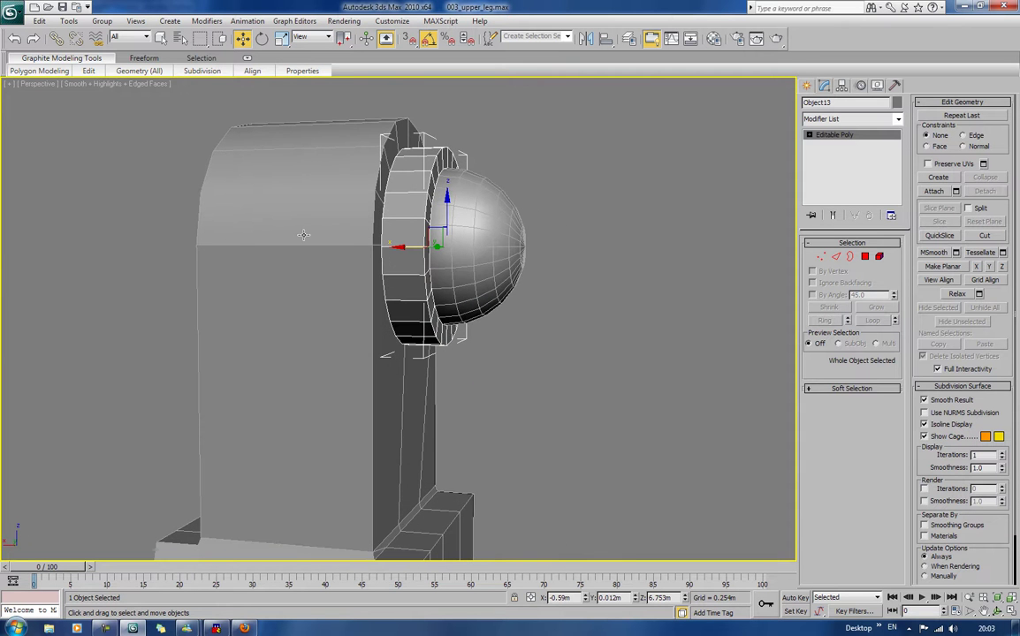
{"action": "middle_click_drag", "start_coordinate": [274, 212], "coordinate": [311, 241], "text": "alt"}
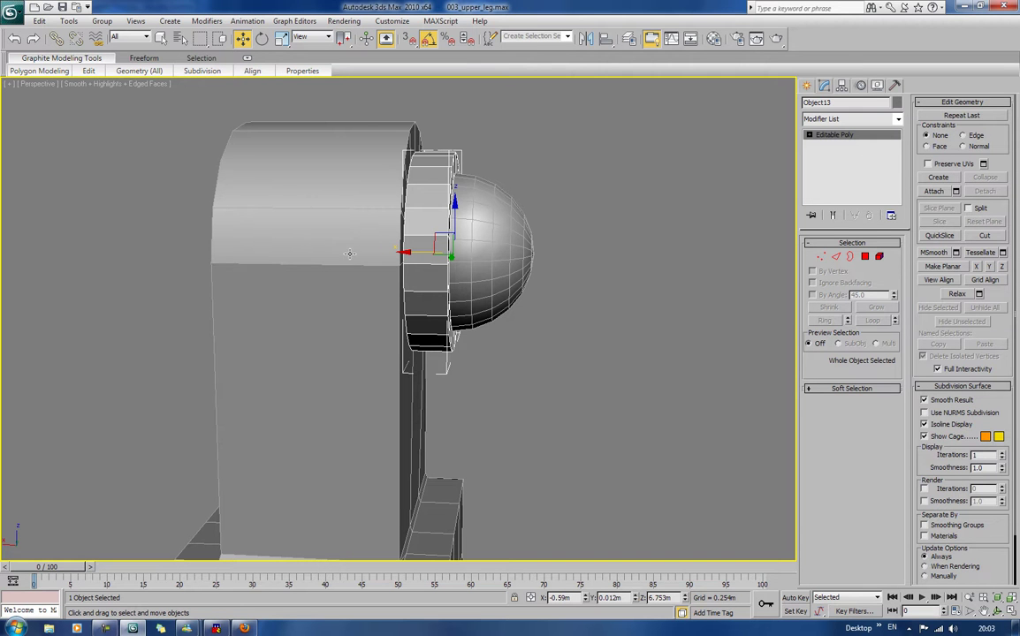
{"action": "mouse_move", "coordinate": [390, 281]}
{"action": "middle_mouse_down", "text": "alt"}
{"action": "mouse_move", "coordinate": [372, 285]}
{"action": "mouse_move", "coordinate": [389, 278]}
{"action": "middle_mouse_up", "text": "alt"}
{"action": "scroll", "coordinate": [389, 277], "scroll_direction": "down", "scroll_amount": 5}
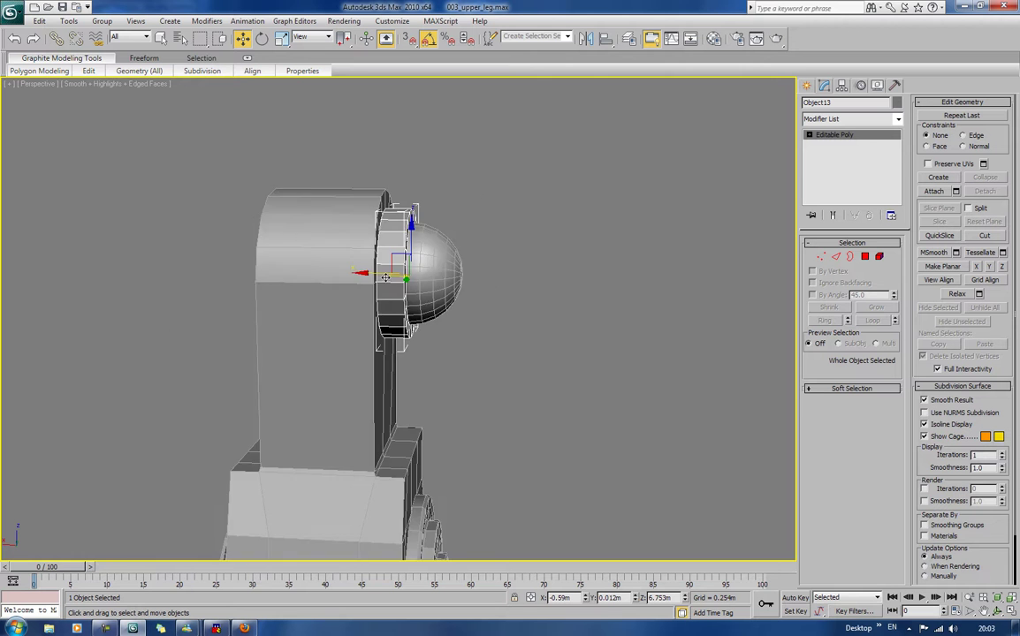
{"action": "scroll", "coordinate": [388, 278], "scroll_direction": "down", "scroll_amount": 4}
{"action": "scroll", "coordinate": [393, 279], "scroll_direction": "up", "scroll_amount": 9}
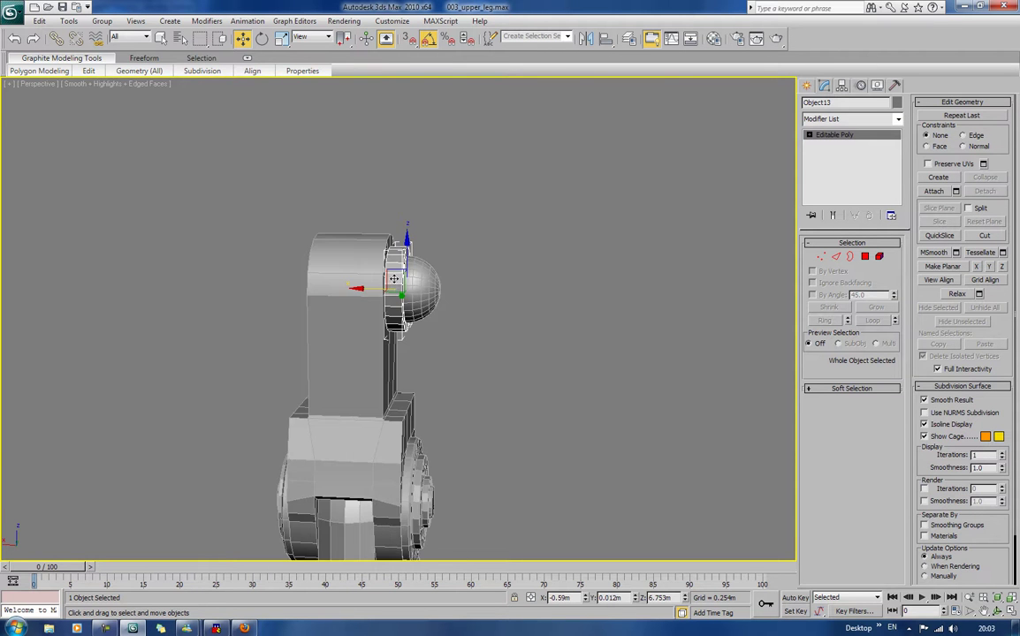
{"action": "scroll", "coordinate": [393, 280], "scroll_direction": "down", "scroll_amount": 4}
{"action": "middle_click_drag", "start_coordinate": [393, 279], "coordinate": [432, 280], "text": "alt"}
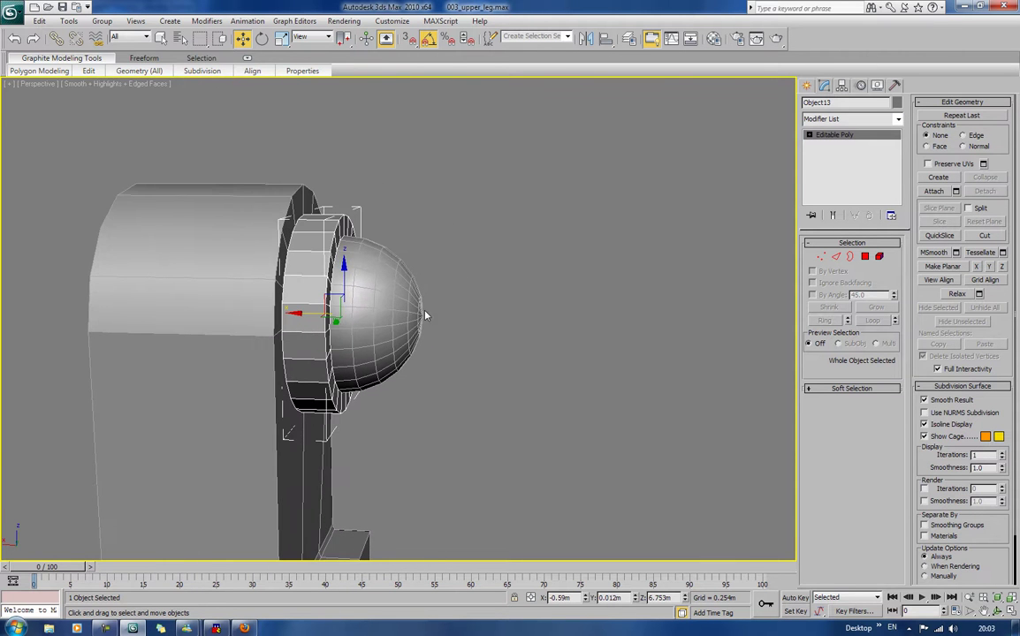
{"action": "left_click", "coordinate": [519, 285]}
{"action": "middle_click_drag", "start_coordinate": [519, 286], "coordinate": [442, 309], "text": "alt"}
{"action": "left_click", "coordinate": [301, 281]}
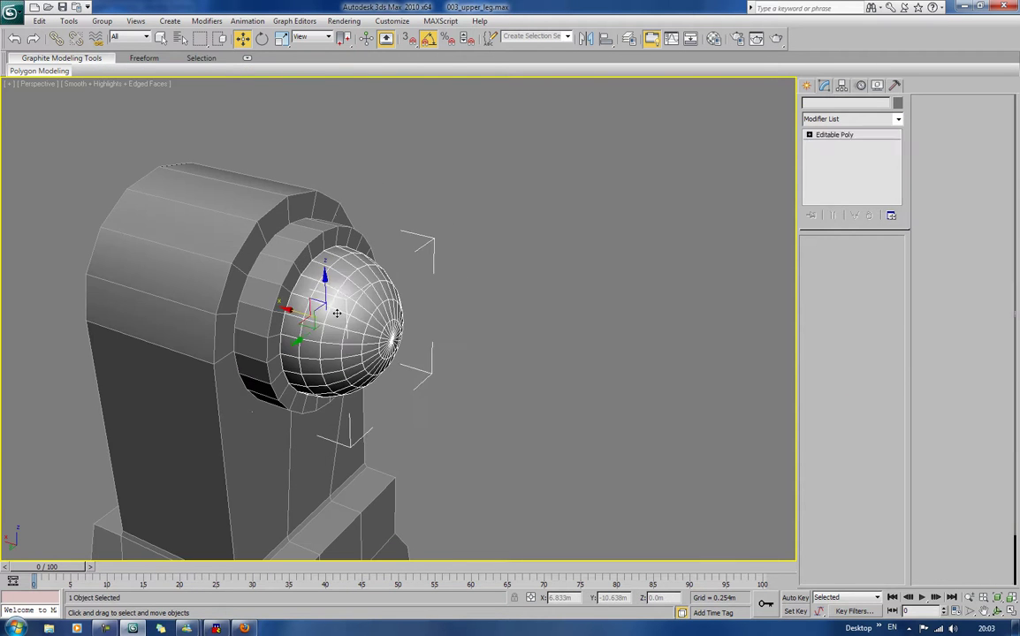
{"action": "mouse_move", "coordinate": [281, 307]}
{"action": "middle_mouse_down", "text": "alt"}
{"action": "mouse_move", "coordinate": [353, 303]}
{"action": "mouse_move", "coordinate": [303, 294]}
{"action": "mouse_move", "coordinate": [295, 305]}
{"action": "middle_mouse_up", "text": "alt"}
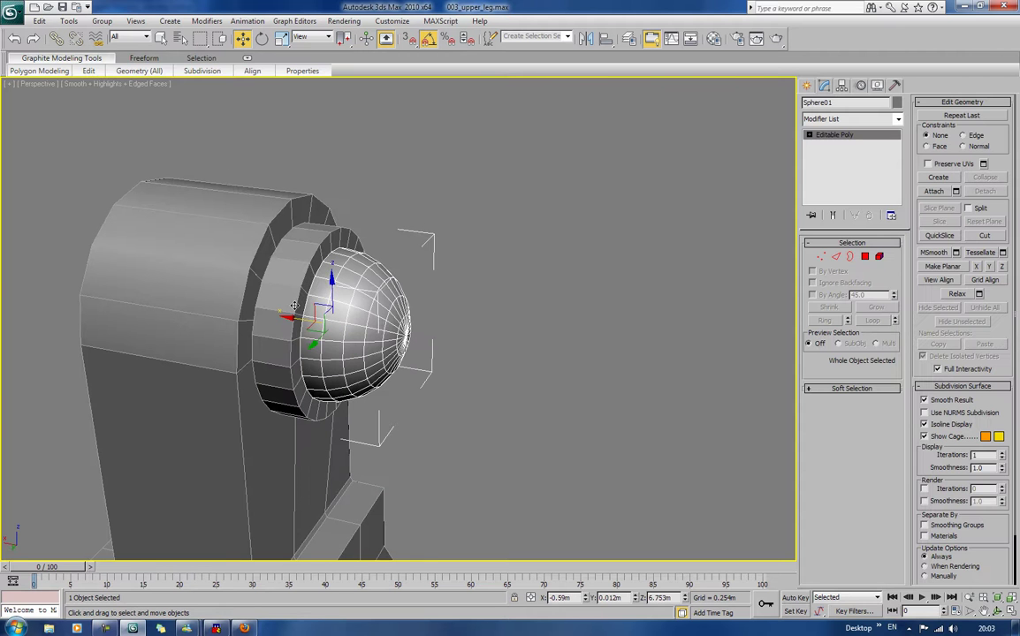
{"action": "left_click", "coordinate": [403, 261]}
{"action": "left_click", "coordinate": [375, 305]}
{"action": "middle_click_drag", "start_coordinate": [376, 305], "coordinate": [439, 314], "text": "alt"}
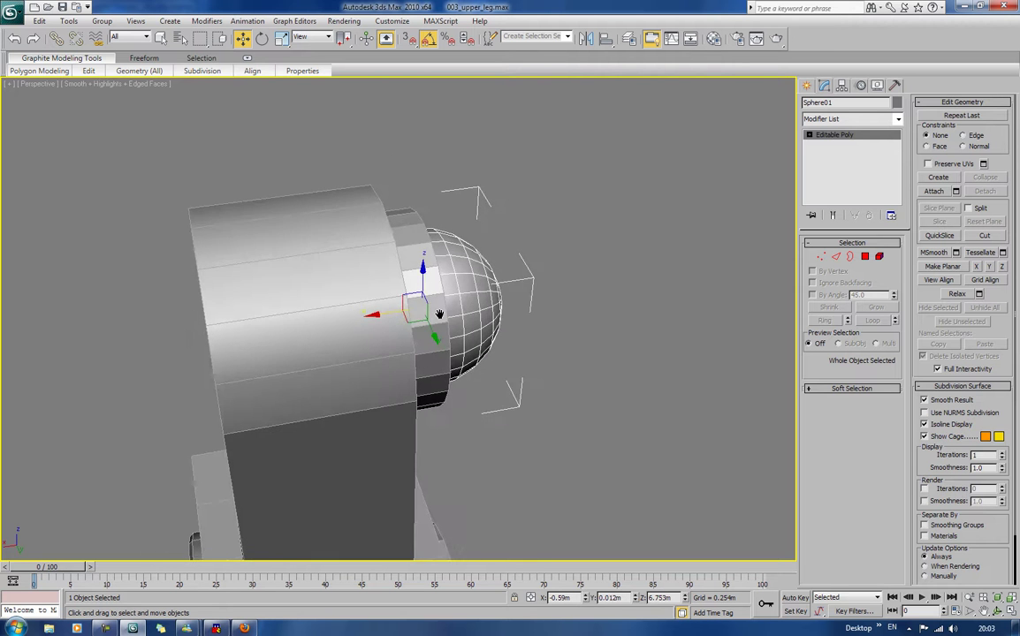
Step: Select the collar ring and cap its open rear border, the one facing the knee, using wireframe display
{"action": "left_click", "coordinate": [509, 395]}
{"action": "left_click", "coordinate": [424, 340]}
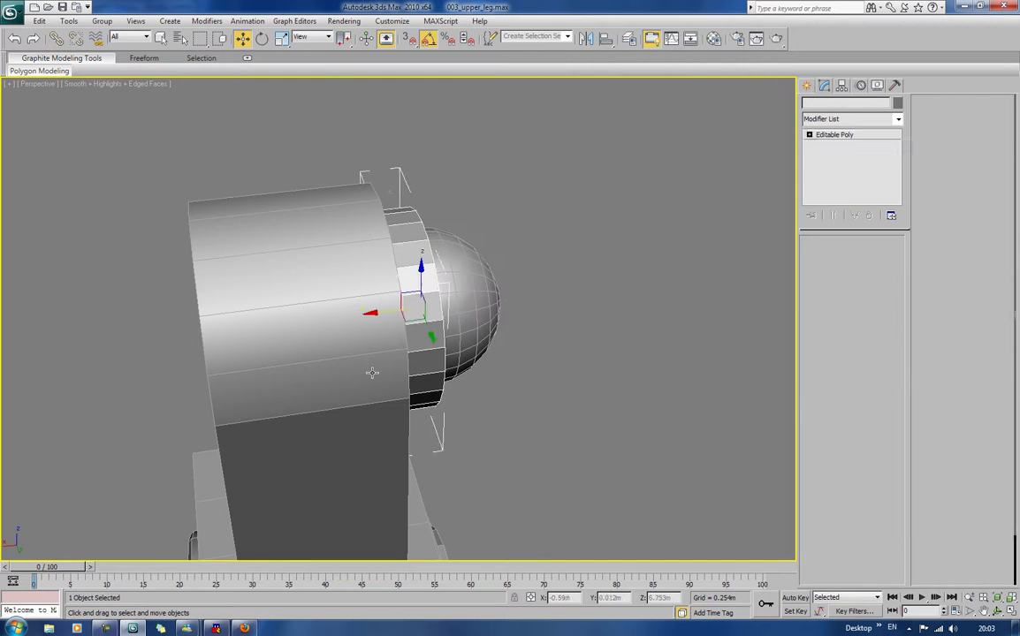
{"action": "key", "text": "F3"}
{"action": "middle_click_drag", "start_coordinate": [380, 363], "coordinate": [354, 301], "text": "alt"}
{"action": "key", "text": "3"}
{"action": "left_click", "coordinate": [419, 374]}
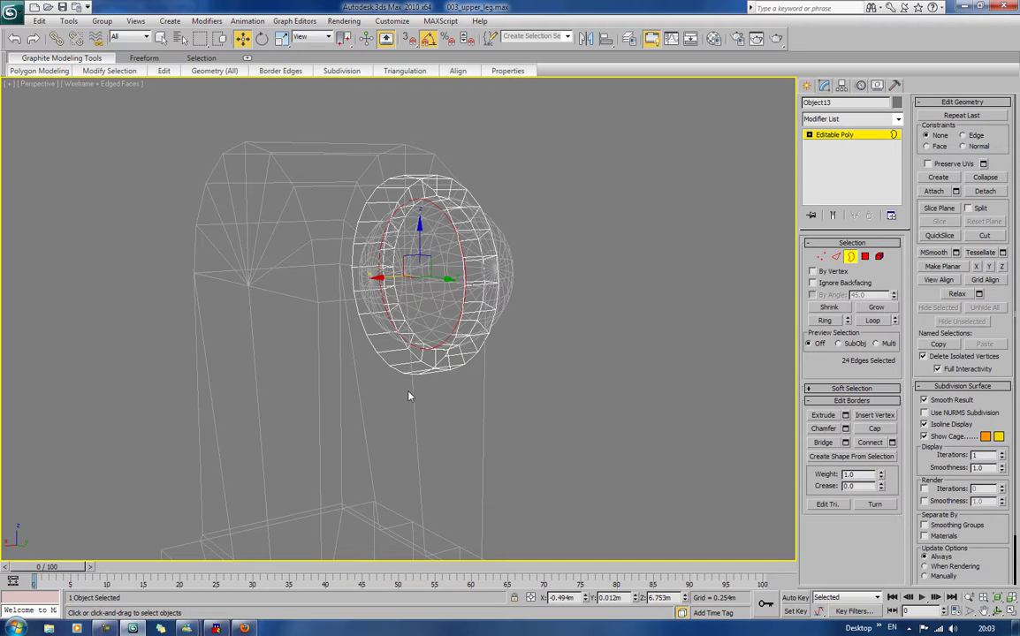
{"action": "left_click", "coordinate": [864, 430]}
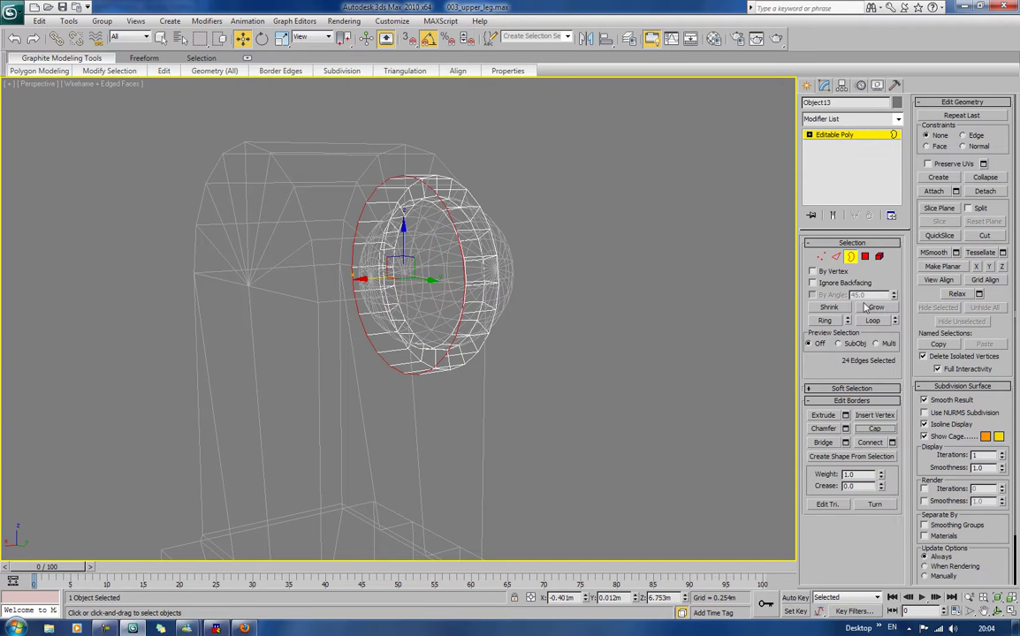
Step: Clone the ring's cap polygon to element, moved along X to the knee's opposite side at about X 0.406 m, in shaded display
{"action": "left_click", "coordinate": [865, 256]}
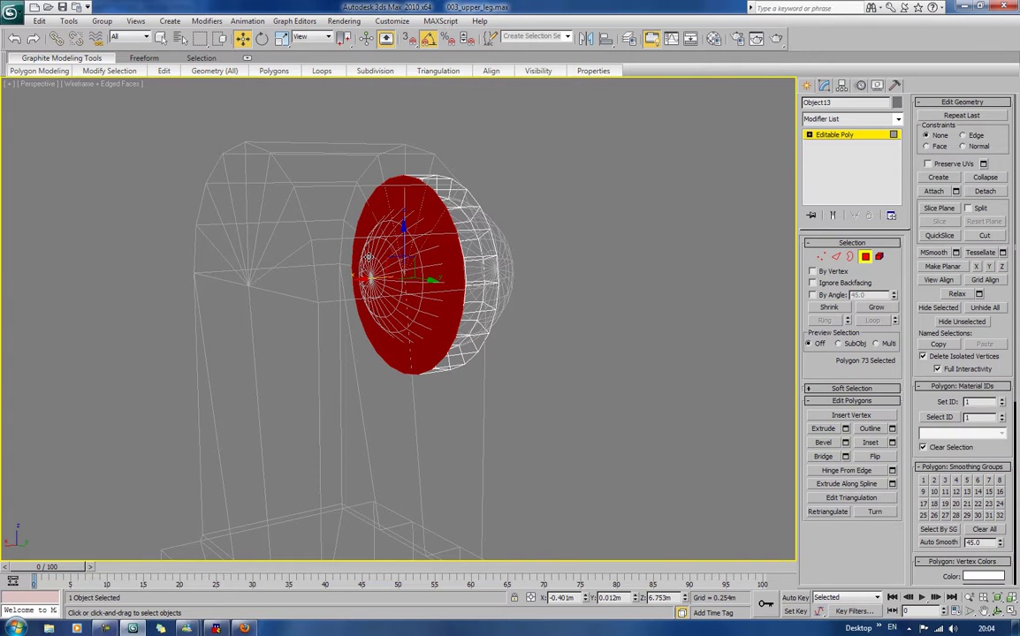
{"action": "key", "text": "F3"}
{"action": "middle_click_drag", "start_coordinate": [368, 256], "coordinate": [371, 287], "text": "alt"}
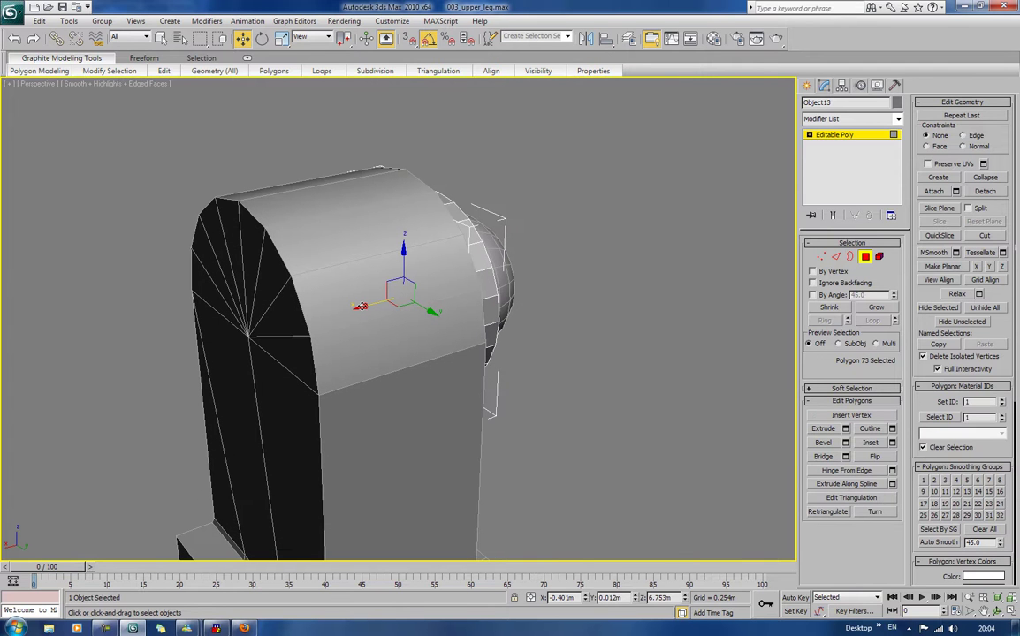
{"action": "left_click", "coordinate": [206, 363]}
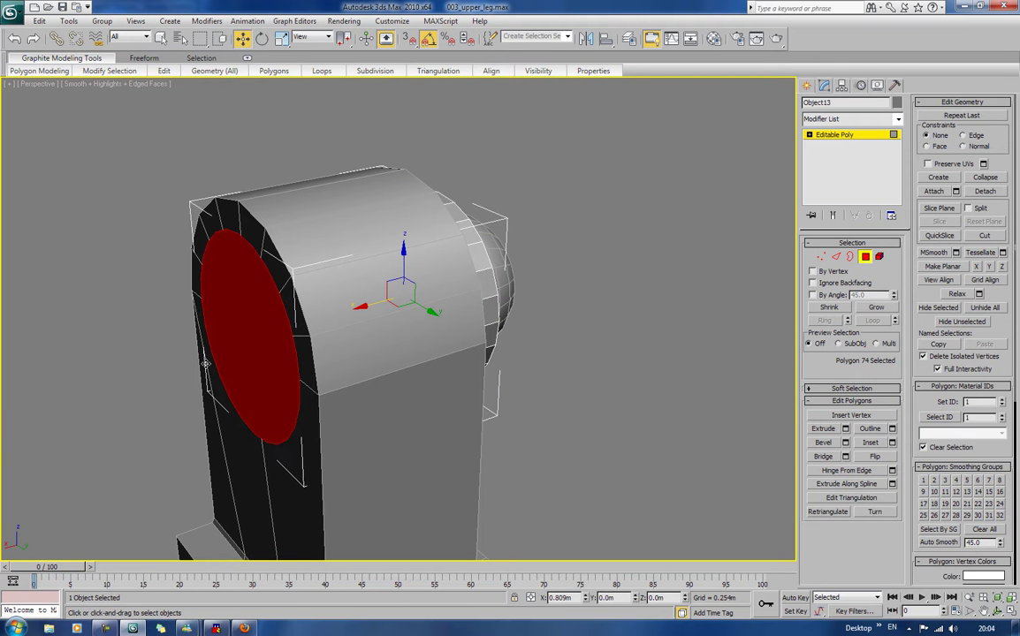
{"action": "key", "text": "F2"}
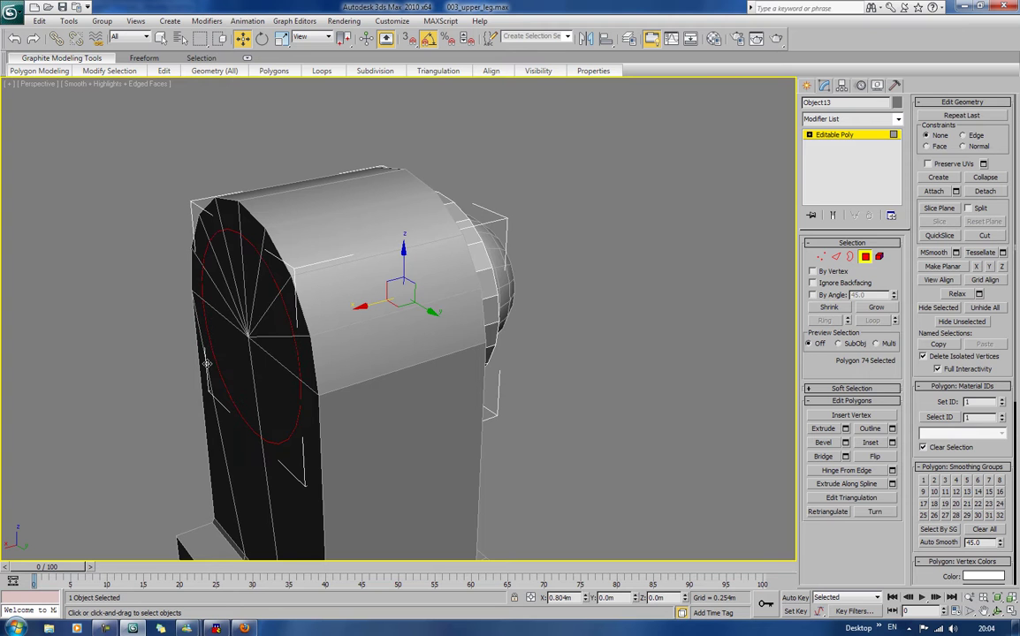
{"action": "key", "text": "F2"}
{"action": "left_click_drag", "start_coordinate": [187, 331], "coordinate": [310, 323], "text": "shift"}
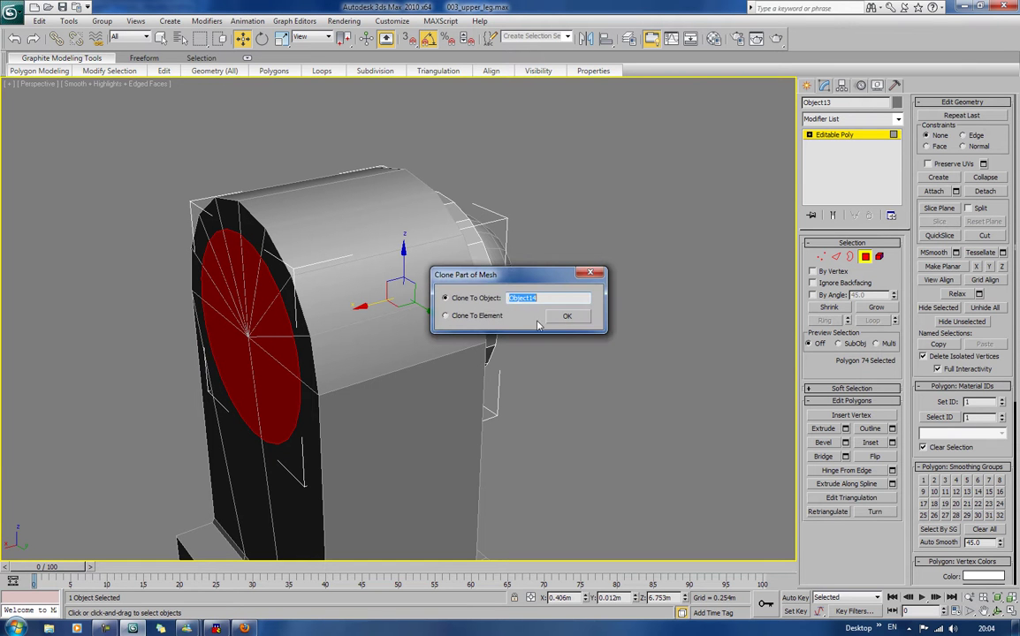
{"action": "left_click", "coordinate": [446, 316]}
{"action": "left_click", "coordinate": [566, 316]}
{"action": "middle_click_drag", "start_coordinate": [566, 315], "coordinate": [578, 310], "text": "alt"}
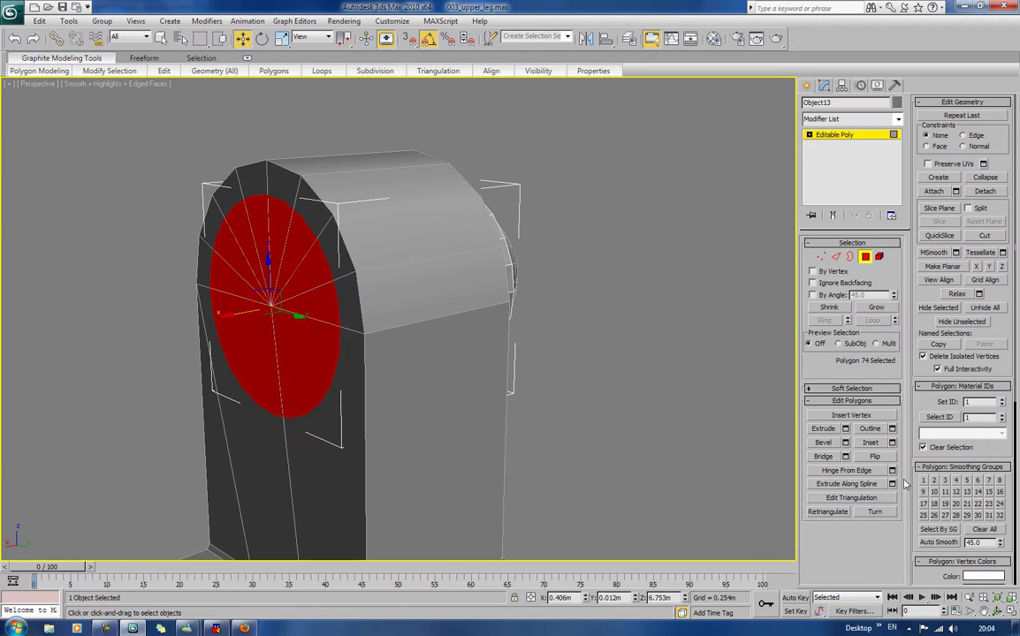
Step: Bevel the cloned disc repeatedly inward into concentric raised and recessed rings, then leave polygon editing and deselect the object
{"action": "left_click", "coordinate": [823, 442]}
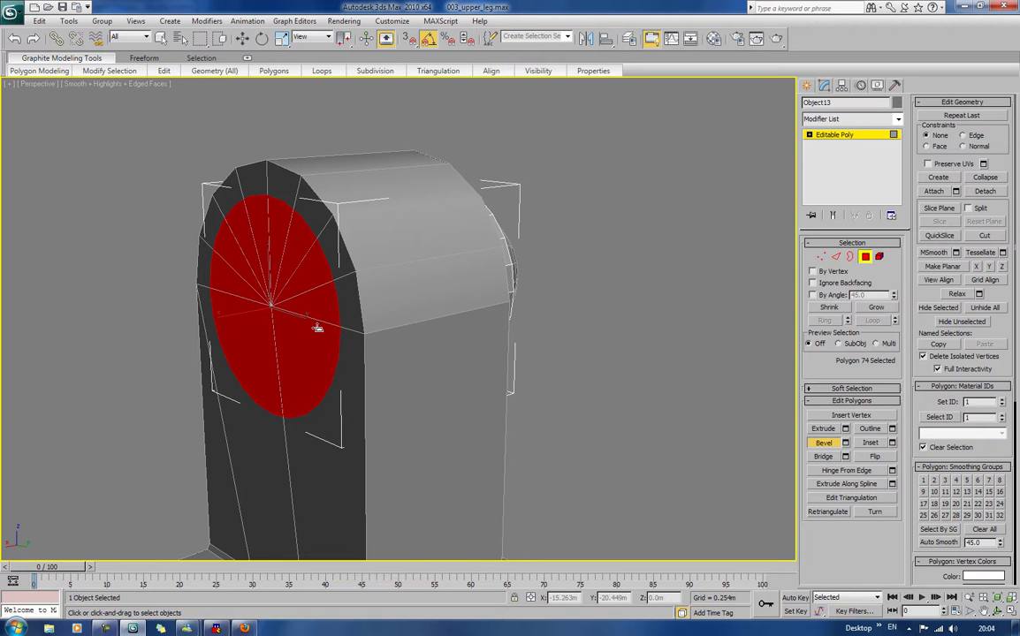
{"action": "left_click_drag", "start_coordinate": [319, 326], "coordinate": [275, 305]}
{"action": "left_click_drag", "start_coordinate": [274, 302], "coordinate": [263, 344]}
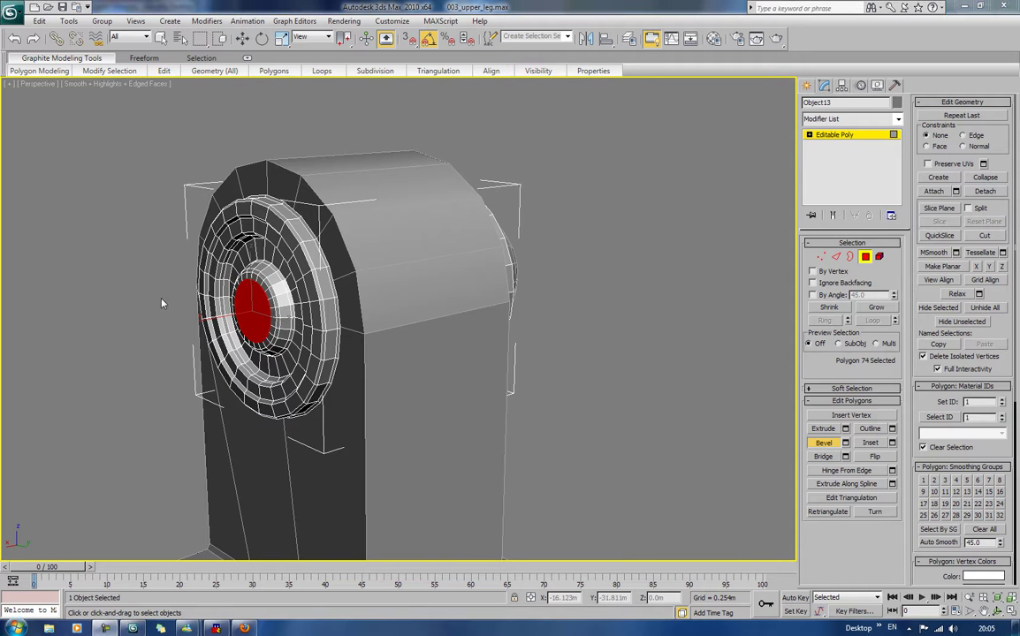
{"action": "left_click_drag", "start_coordinate": [247, 298], "coordinate": [248, 304]}
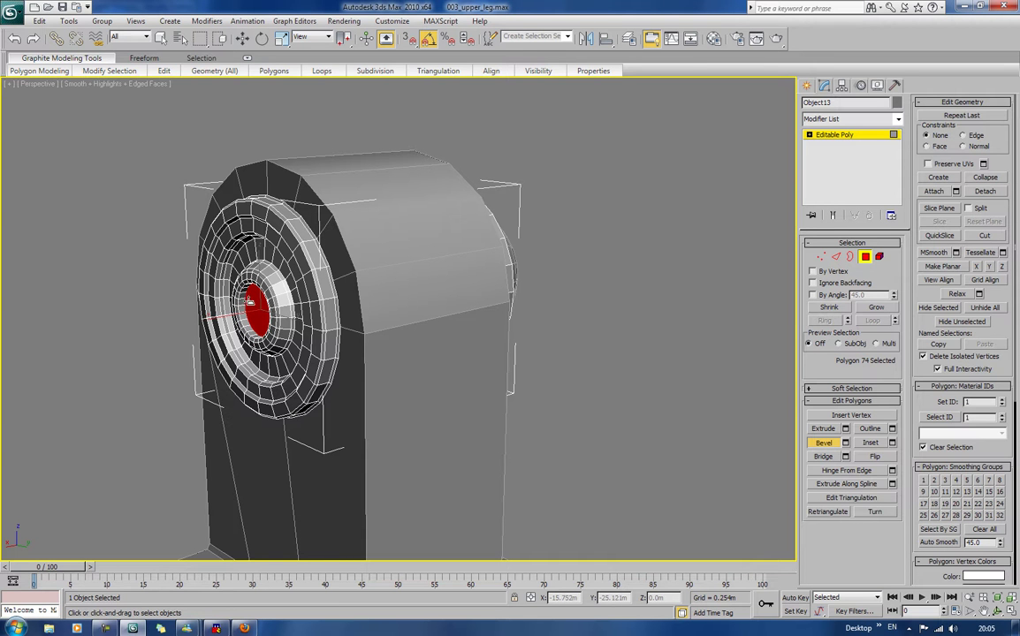
{"action": "left_click", "coordinate": [568, 260]}
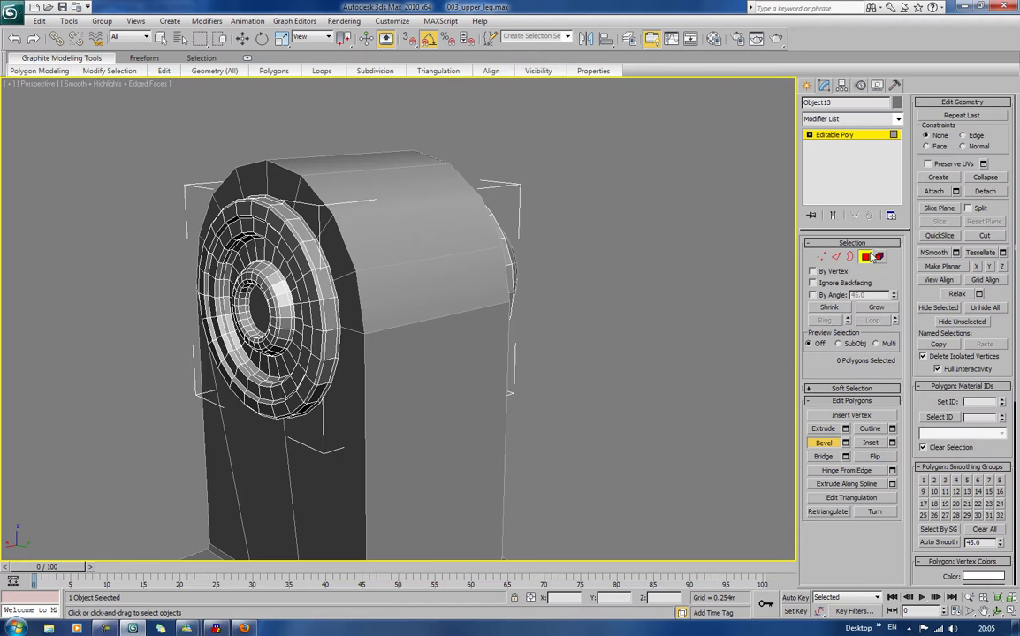
{"action": "left_click", "coordinate": [865, 257]}
{"action": "left_click", "coordinate": [655, 262]}
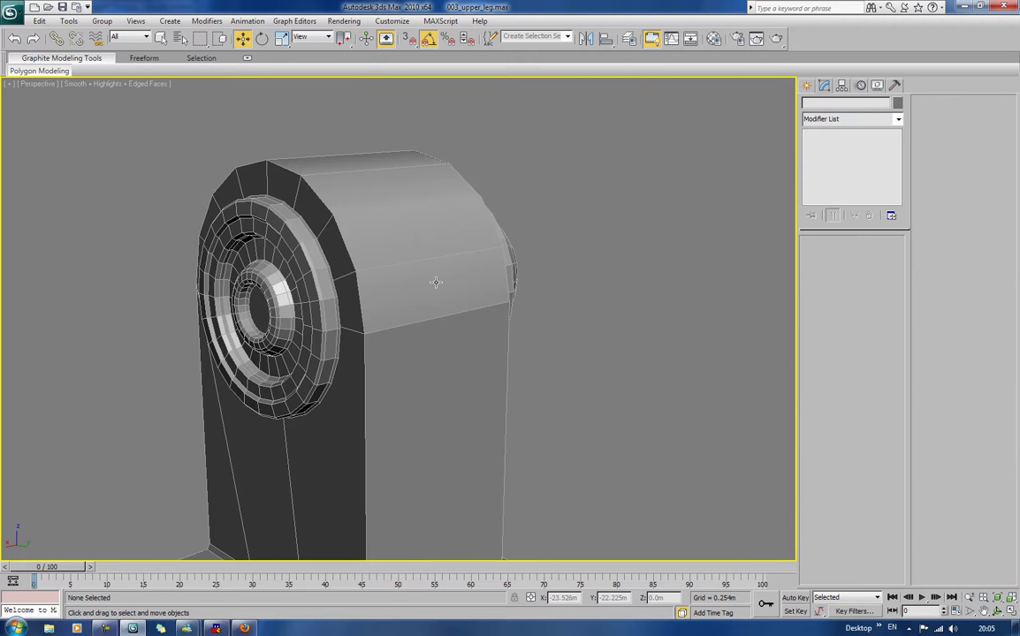
Step: Delete the outer end of the sphere on the knee's other side, including the leftover polygons inside it
{"action": "scroll", "coordinate": [388, 251], "scroll_direction": "down", "scroll_amount": 5}
{"action": "mouse_move", "coordinate": [398, 294]}
{"action": "middle_mouse_down", "text": "alt"}
{"action": "mouse_move", "coordinate": [420, 220]}
{"action": "mouse_move", "coordinate": [308, 269]}
{"action": "mouse_move", "coordinate": [460, 263]}
{"action": "mouse_move", "coordinate": [387, 256]}
{"action": "mouse_move", "coordinate": [371, 278]}
{"action": "mouse_move", "coordinate": [387, 366]}
{"action": "mouse_move", "coordinate": [343, 350]}
{"action": "middle_mouse_up", "text": "alt"}
{"action": "scroll", "coordinate": [371, 277], "scroll_direction": "up", "scroll_amount": 4}
{"action": "middle_click_drag", "start_coordinate": [403, 334], "coordinate": [396, 378]}
{"action": "scroll", "coordinate": [396, 378], "scroll_direction": "up", "scroll_amount": 3}
{"action": "left_click", "coordinate": [349, 346]}
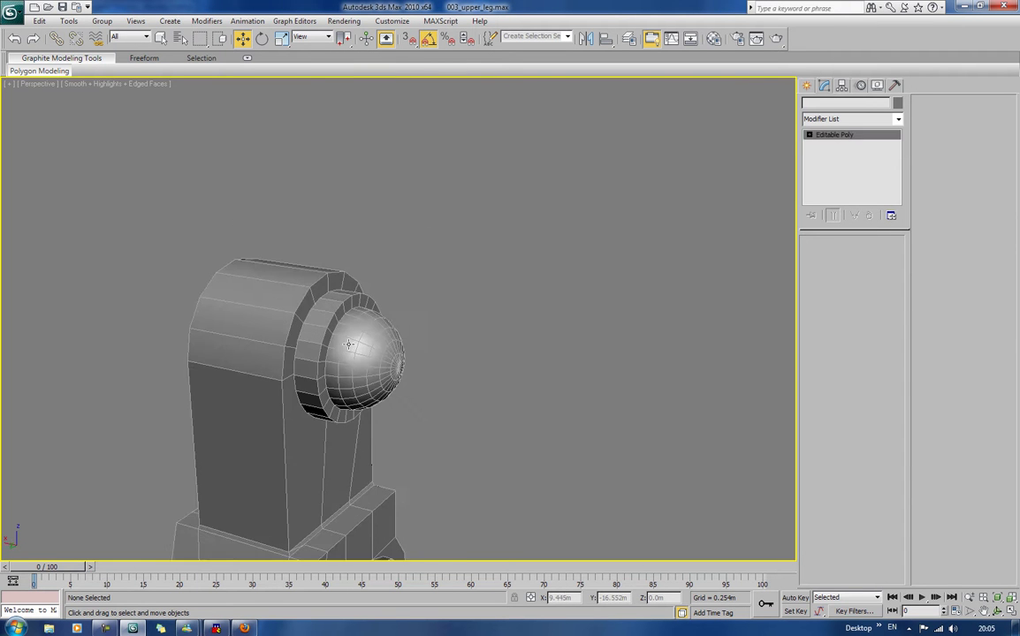
{"action": "middle_click_drag", "start_coordinate": [505, 403], "coordinate": [537, 384], "text": "alt"}
{"action": "scroll", "coordinate": [537, 384], "scroll_direction": "up", "scroll_amount": 8}
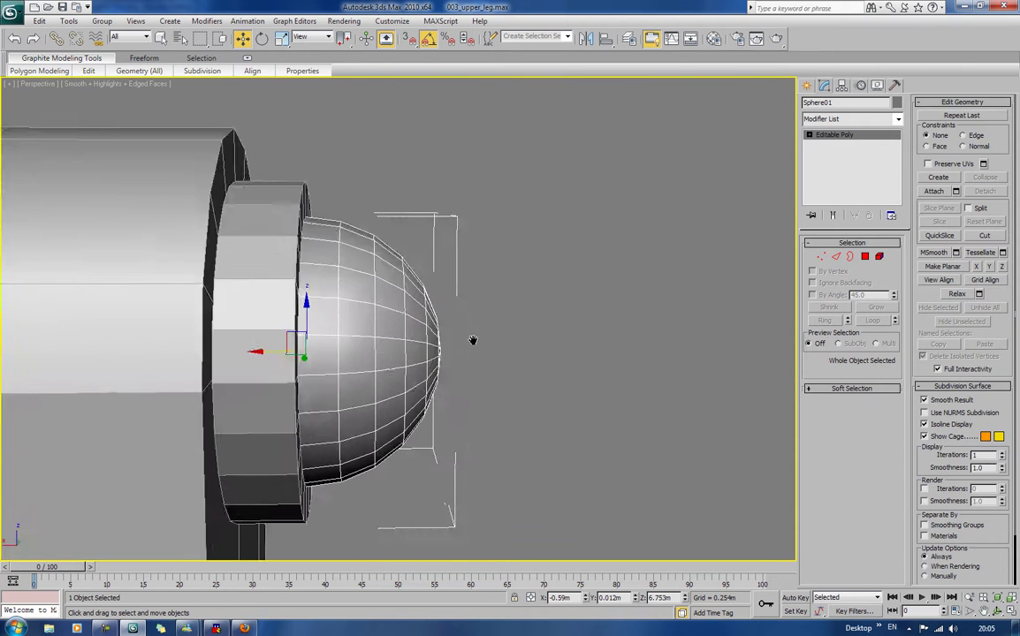
{"action": "middle_click_drag", "start_coordinate": [477, 276], "coordinate": [515, 308]}
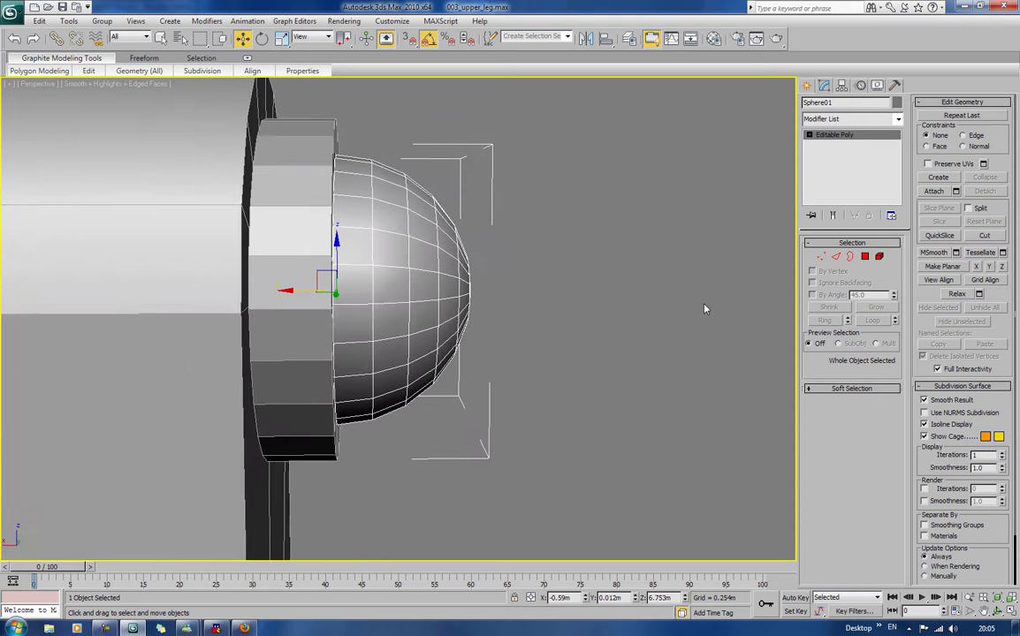
{"action": "left_click", "coordinate": [863, 256]}
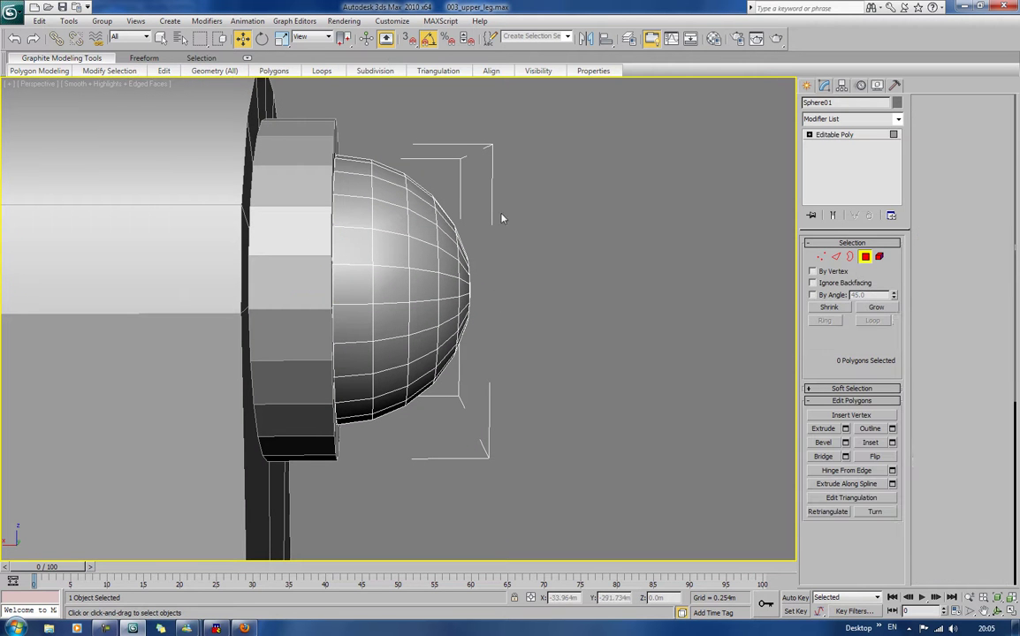
{"action": "left_click_drag", "start_coordinate": [545, 181], "coordinate": [425, 426]}
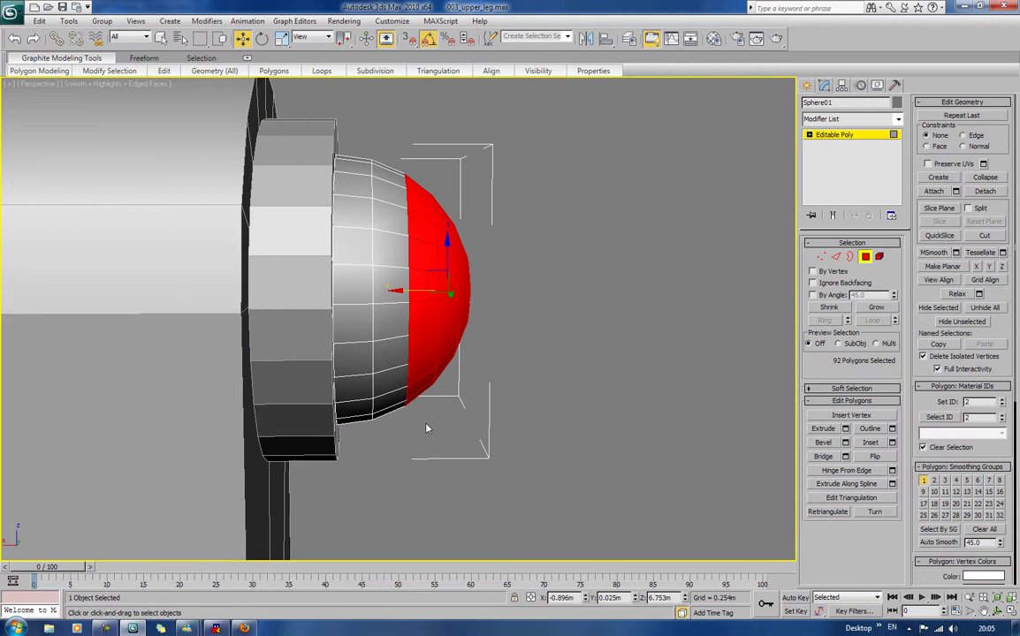
{"action": "key", "text": "Delete"}
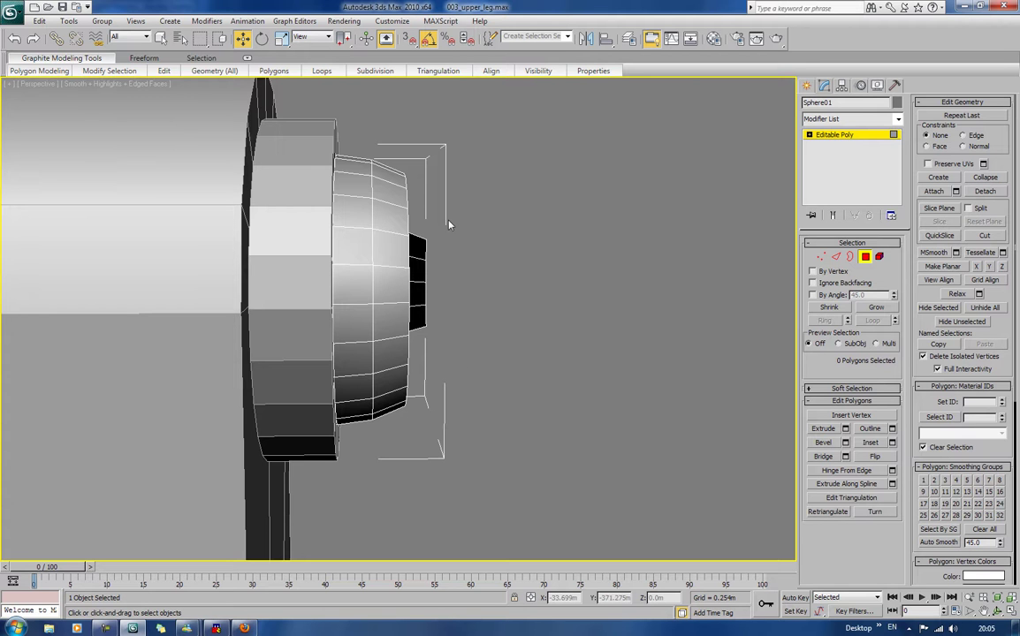
{"action": "left_click_drag", "start_coordinate": [448, 221], "coordinate": [419, 359]}
{"action": "key", "text": "Delete"}
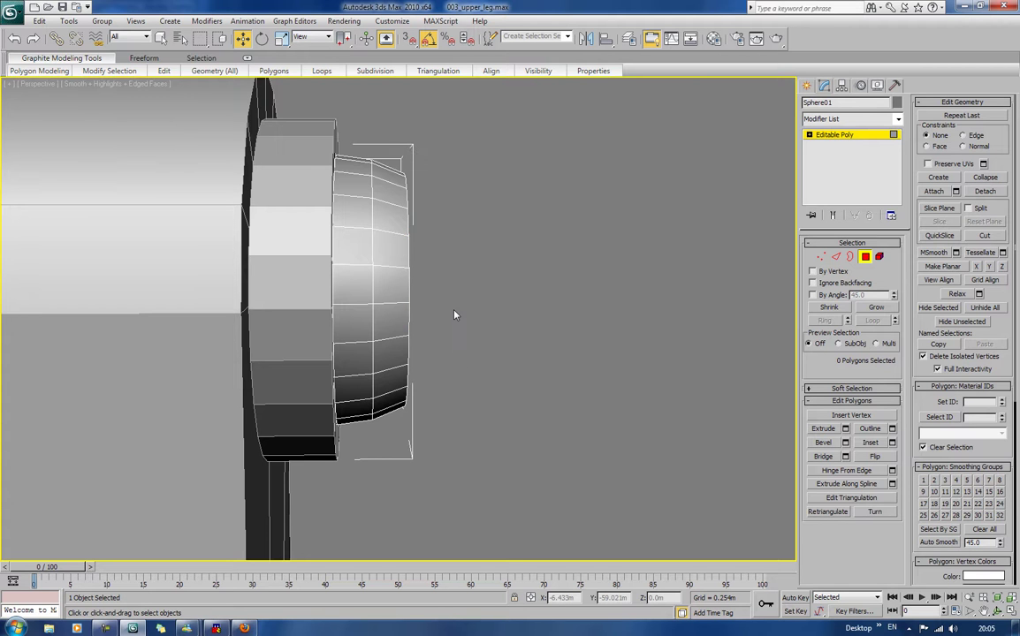
Step: Select the open outer border of the cut sphere and cap it with a flat polygon
{"action": "middle_click_drag", "start_coordinate": [454, 314], "coordinate": [439, 326], "text": "alt"}
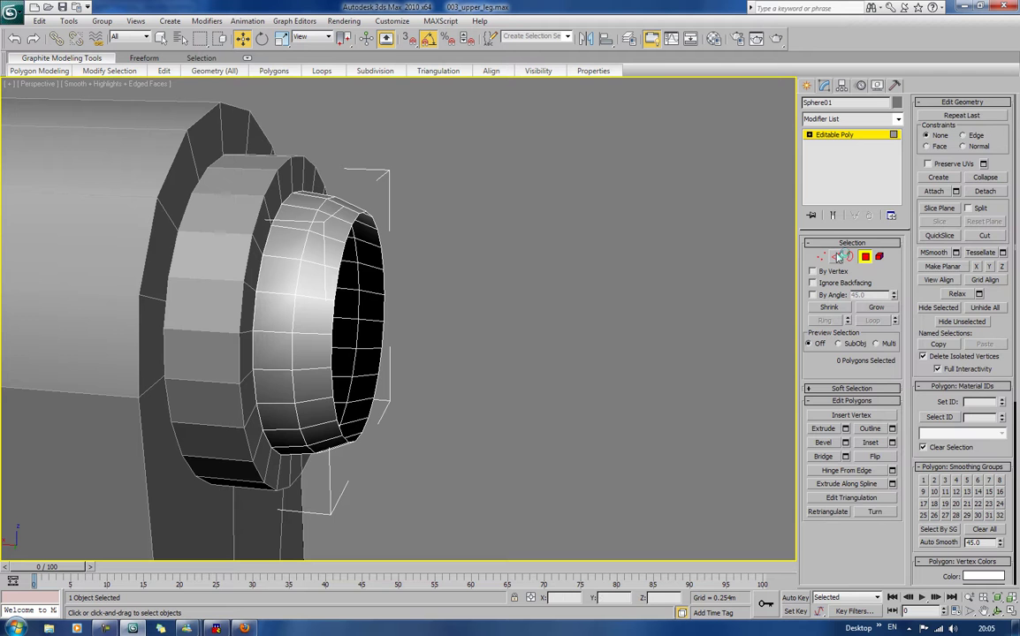
{"action": "key", "text": "3"}
{"action": "left_click", "coordinate": [383, 387]}
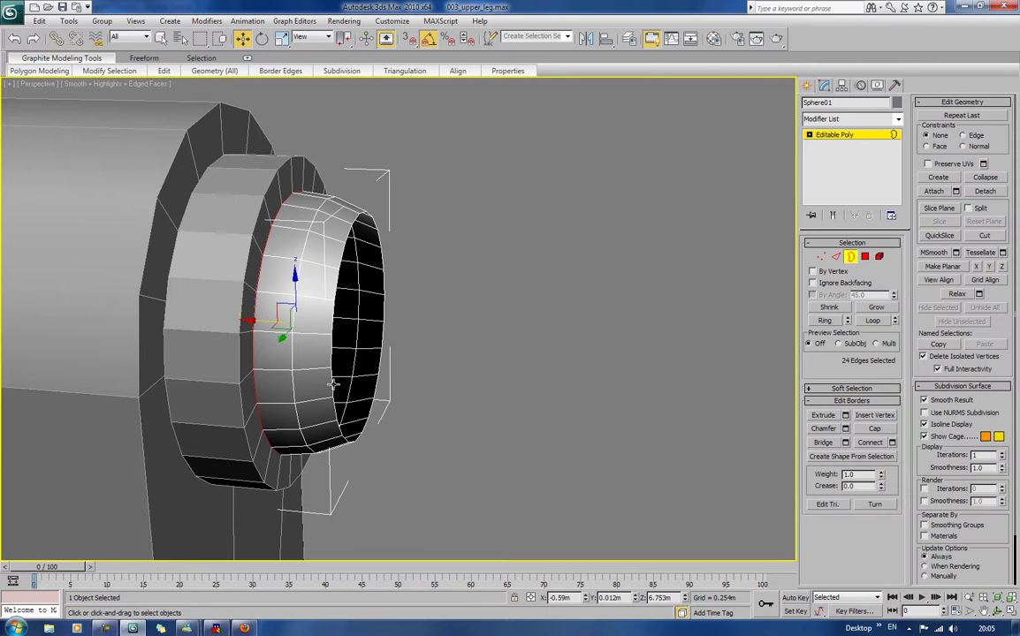
{"action": "left_click", "coordinate": [333, 384]}
{"action": "left_click", "coordinate": [867, 430]}
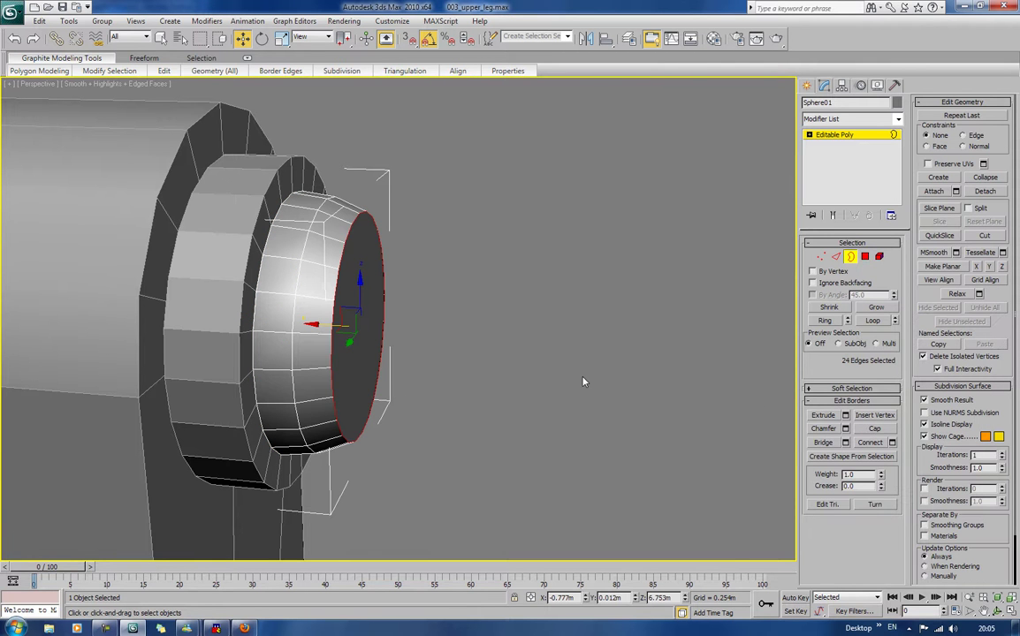
Step: Bevel the cut sphere's flat cap repeatedly outward and inward into a stepped collar with a recessed rim and a narrow shaft
{"action": "middle_click_drag", "start_coordinate": [582, 380], "coordinate": [578, 356], "text": "alt"}
{"action": "scroll", "coordinate": [506, 318], "scroll_direction": "down", "scroll_amount": 5}
{"action": "middle_click_drag", "start_coordinate": [507, 323], "coordinate": [718, 431], "text": "alt"}
{"action": "left_click", "coordinate": [864, 256]}
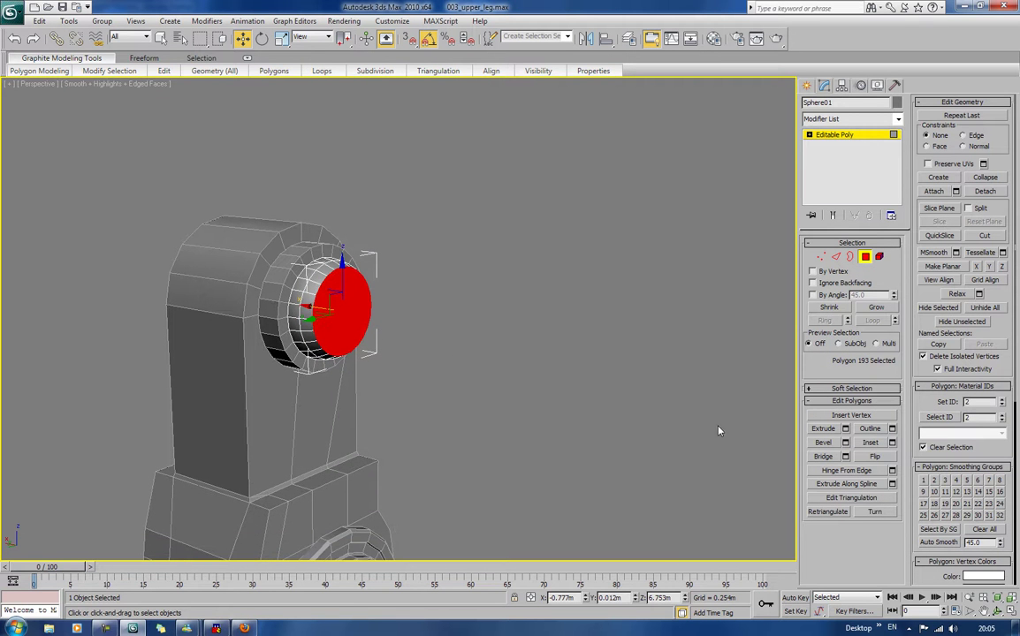
{"action": "left_click", "coordinate": [823, 442]}
{"action": "left_click_drag", "start_coordinate": [300, 287], "coordinate": [329, 316]}
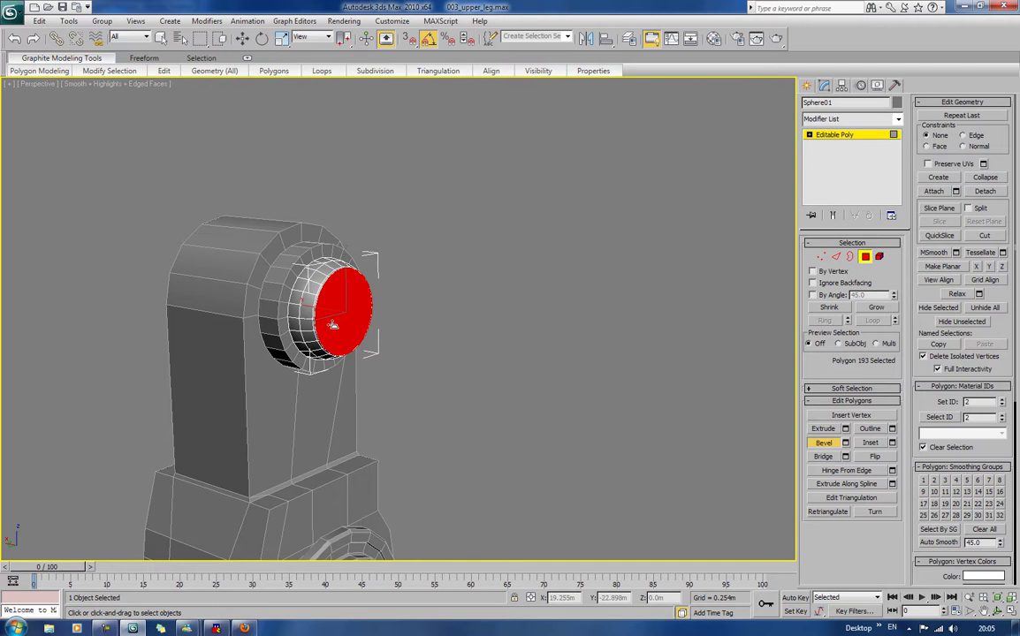
{"action": "left_click_drag", "start_coordinate": [332, 325], "coordinate": [365, 319]}
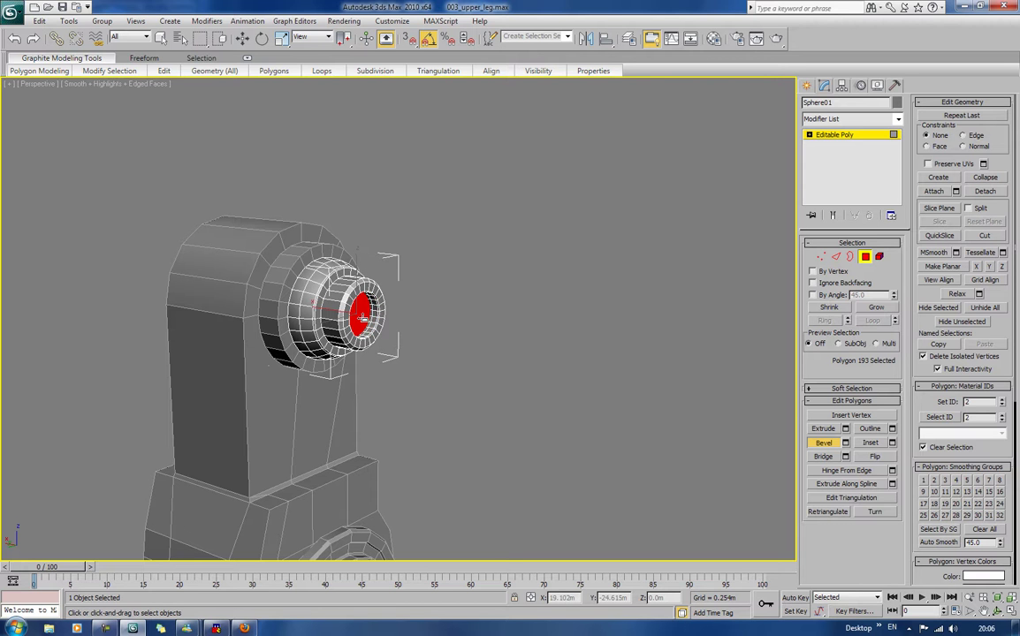
{"action": "left_click_drag", "start_coordinate": [362, 315], "coordinate": [386, 305]}
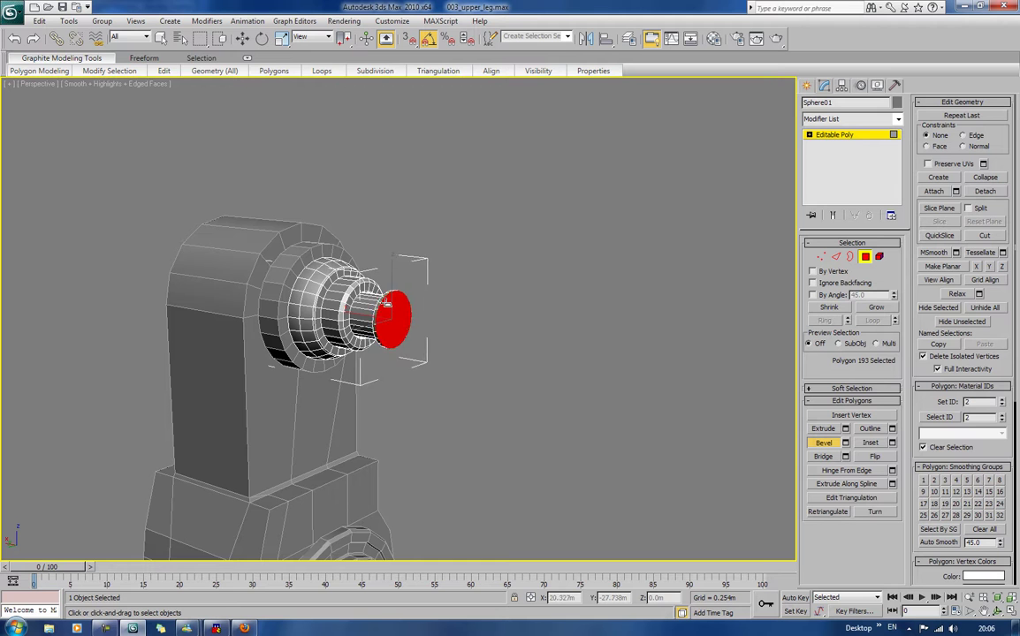
Step: Bevel the narrow shaft's end into a wider flange folded back around the shaft, and raise it outward into a thick cylinder
{"action": "left_click", "coordinate": [386, 309]}
{"action": "mouse_move", "coordinate": [386, 308]}
{"action": "left_mouse_down"}
{"action": "mouse_move", "coordinate": [385, 323]}
{"action": "mouse_move", "coordinate": [383, 307]}
{"action": "left_mouse_up"}
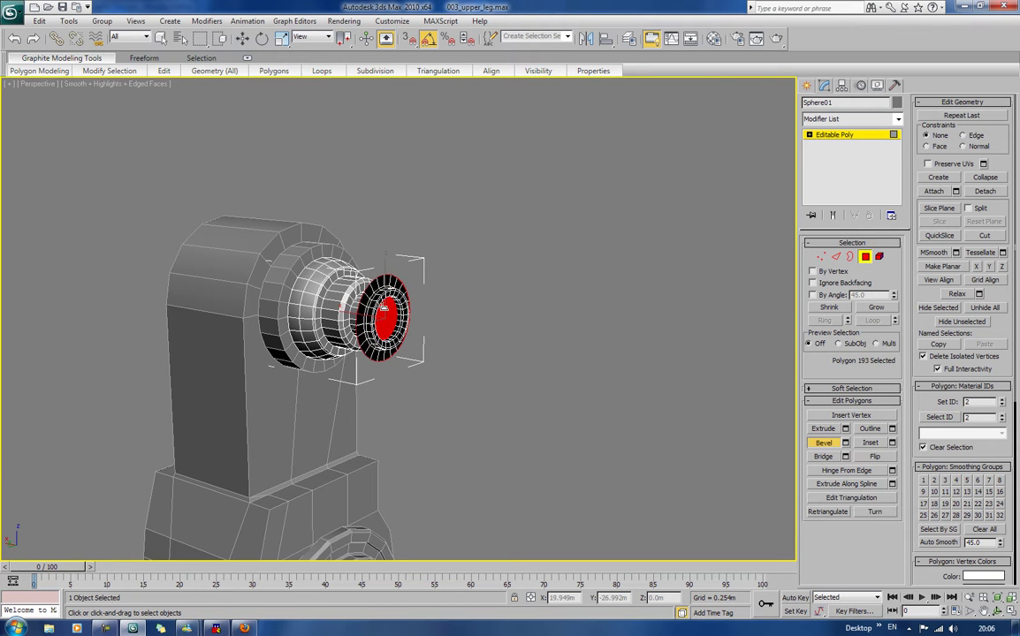
{"action": "middle_click_drag", "start_coordinate": [380, 305], "coordinate": [394, 328], "text": "alt"}
{"action": "scroll", "coordinate": [457, 294], "scroll_direction": "up", "scroll_amount": 3}
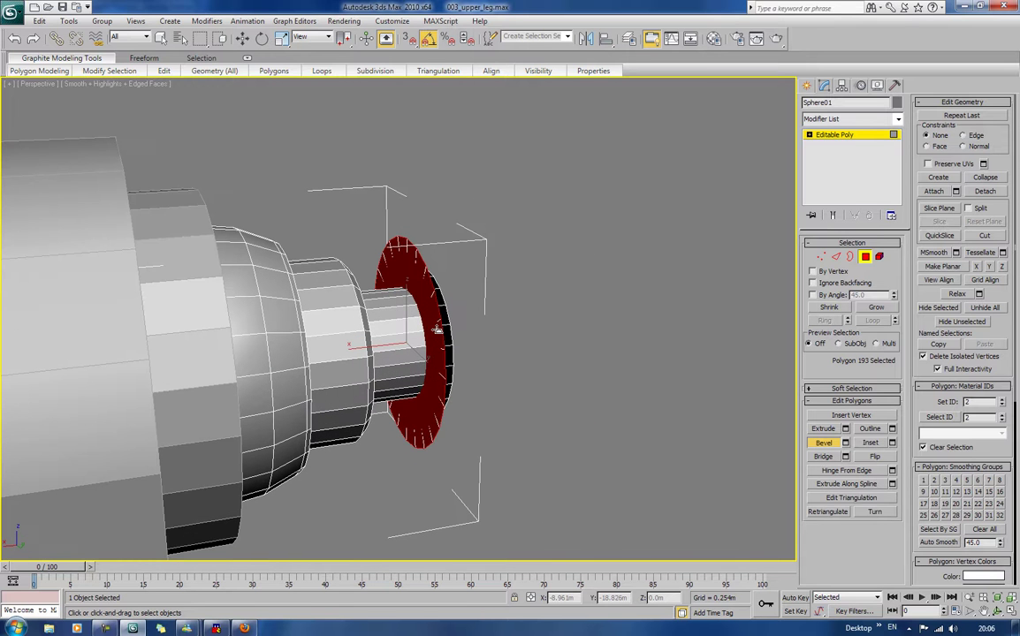
{"action": "left_click_drag", "start_coordinate": [435, 330], "coordinate": [502, 309]}
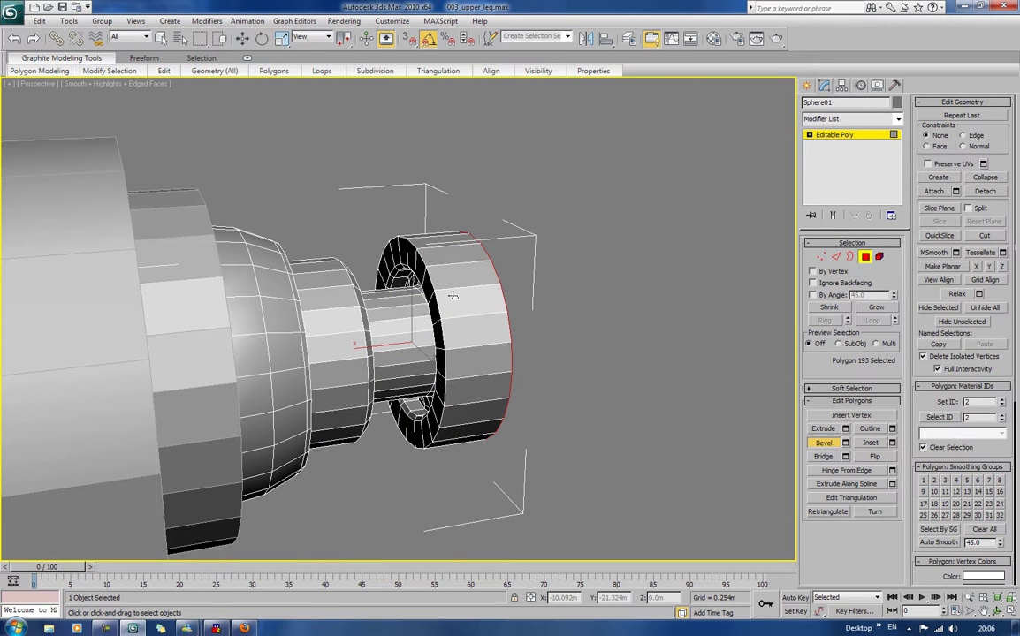
{"action": "left_click", "coordinate": [502, 310]}
Step: Bevel the thick cylinder's end face into a thin raised band and a further cylindrical section, leaving nothing selected
{"action": "middle_click_drag", "start_coordinate": [502, 309], "coordinate": [336, 305], "text": "alt"}
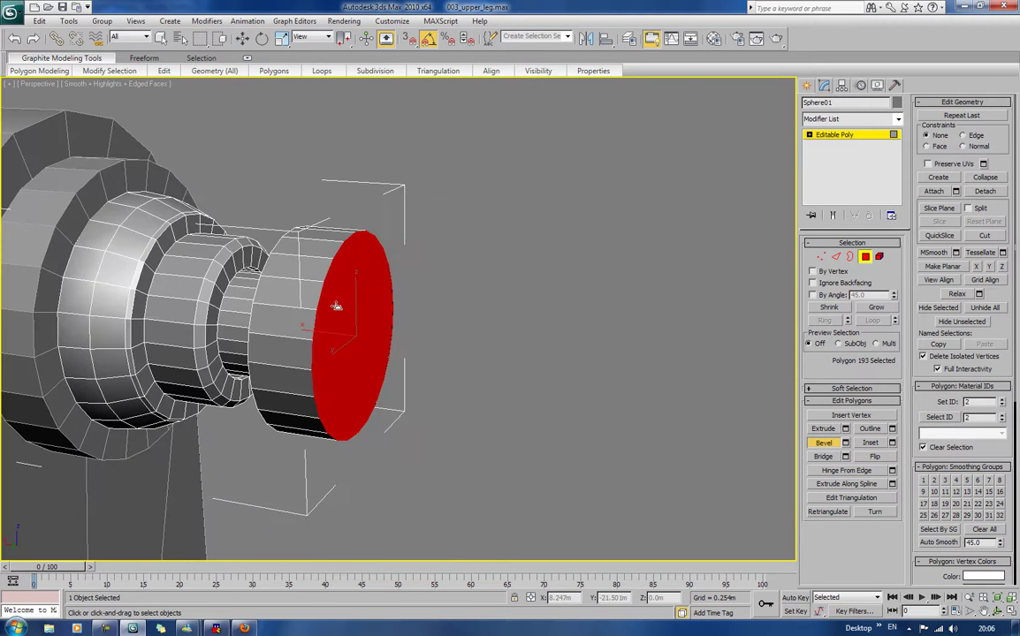
{"action": "left_click_drag", "start_coordinate": [339, 298], "coordinate": [414, 273]}
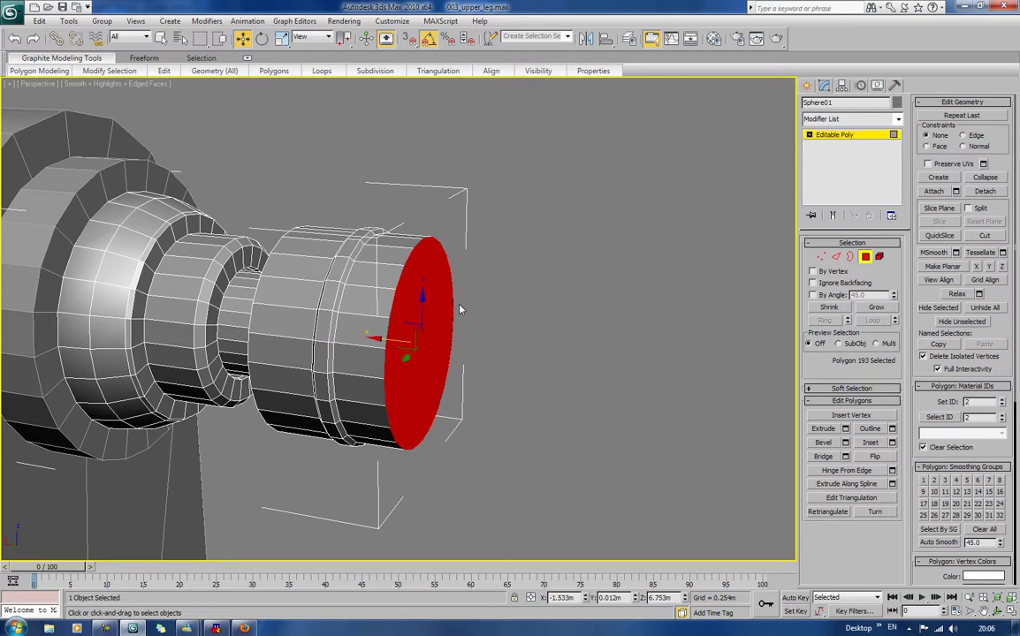
{"action": "left_click", "coordinate": [511, 368]}
Step: Clone the cut sphere's curved polygons beside the knee's collar ring as an element, rotated to face the opposite way
{"action": "scroll", "coordinate": [510, 369], "scroll_direction": "down", "scroll_amount": 5}
{"action": "middle_click_drag", "start_coordinate": [501, 369], "coordinate": [470, 366], "text": "alt"}
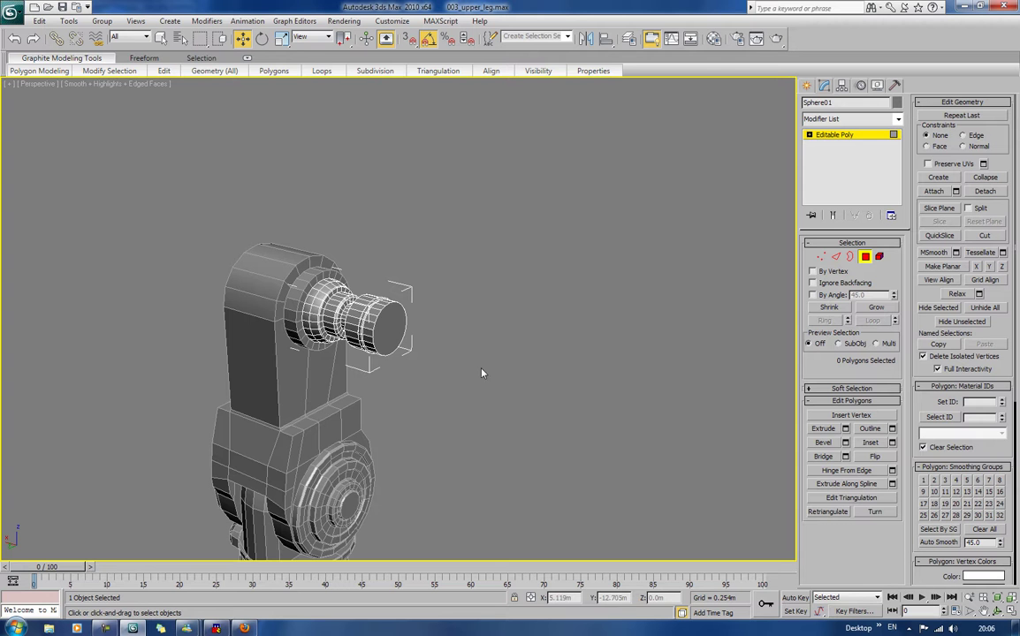
{"action": "middle_click_drag", "start_coordinate": [477, 313], "coordinate": [513, 310], "text": "alt"}
{"action": "scroll", "coordinate": [442, 318], "scroll_direction": "up", "scroll_amount": 3}
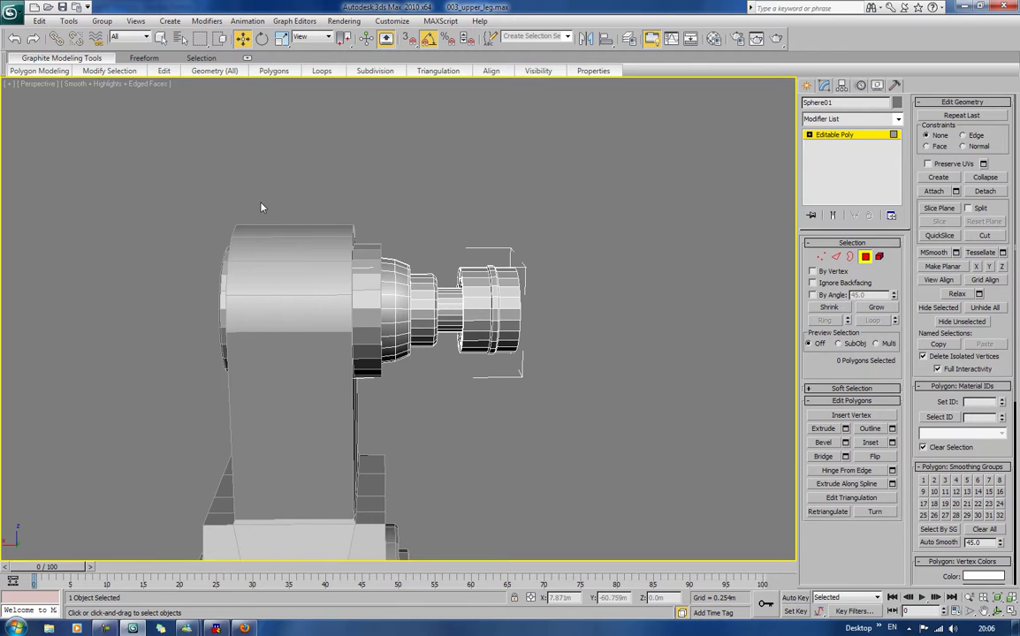
{"action": "left_click_drag", "start_coordinate": [235, 182], "coordinate": [359, 375]}
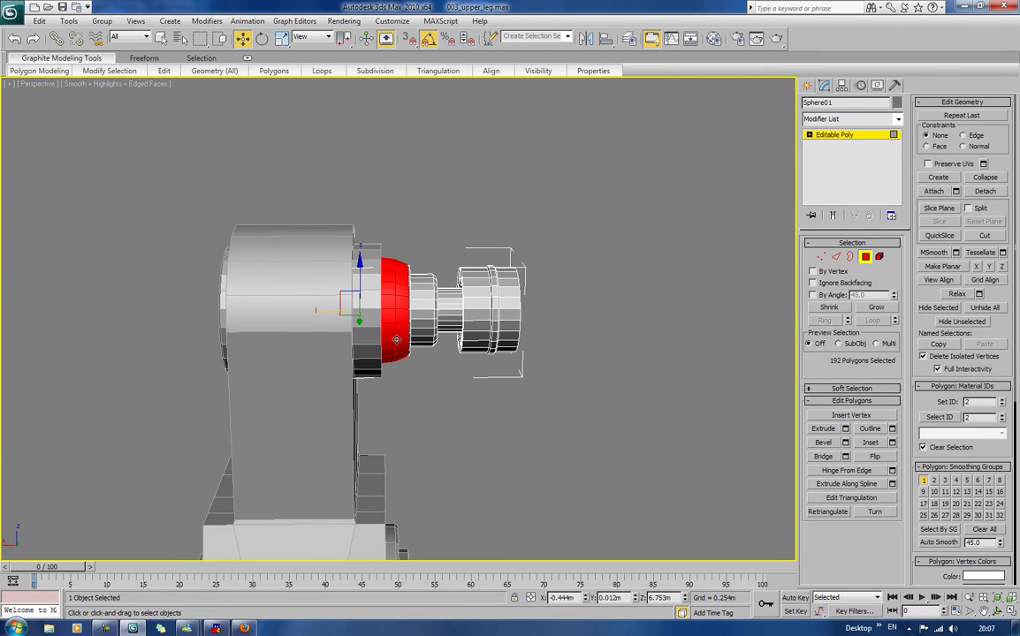
{"action": "left_click", "coordinate": [263, 38]}
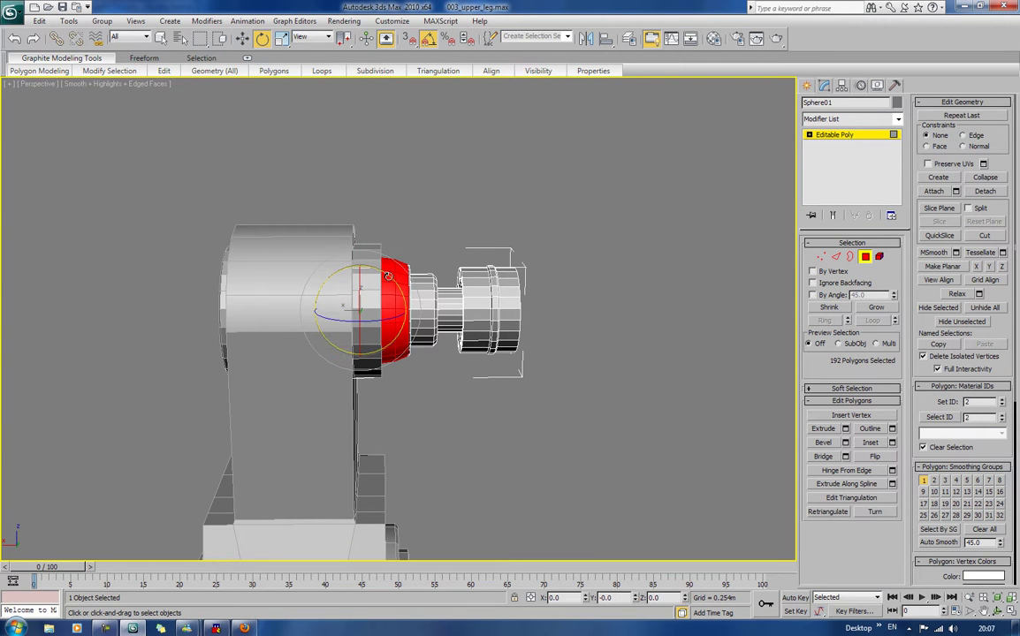
{"action": "mouse_move", "coordinate": [387, 277]}
{"action": "left_mouse_down"}
{"action": "mouse_move", "coordinate": [410, 341]}
{"action": "mouse_move", "coordinate": [436, 351]}
{"action": "mouse_move", "coordinate": [446, 385]}
{"action": "left_mouse_up"}
{"action": "left_click", "coordinate": [583, 317]}
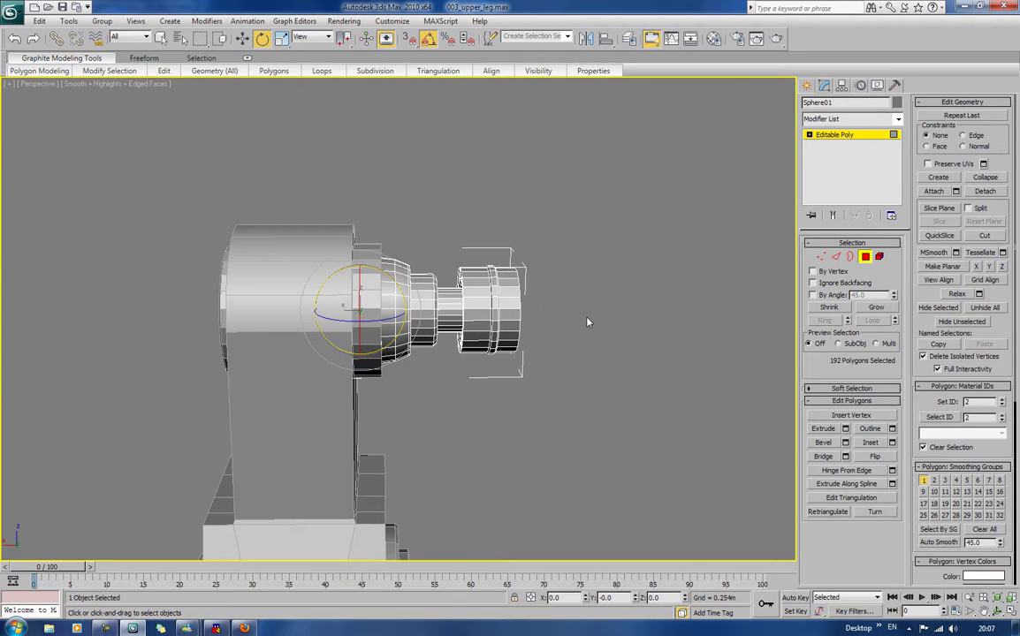
Step: Move the cloned dome along X onto the cylinder's outer end at about X -1.873 m, and leave polygon editing
{"action": "key", "text": "w"}
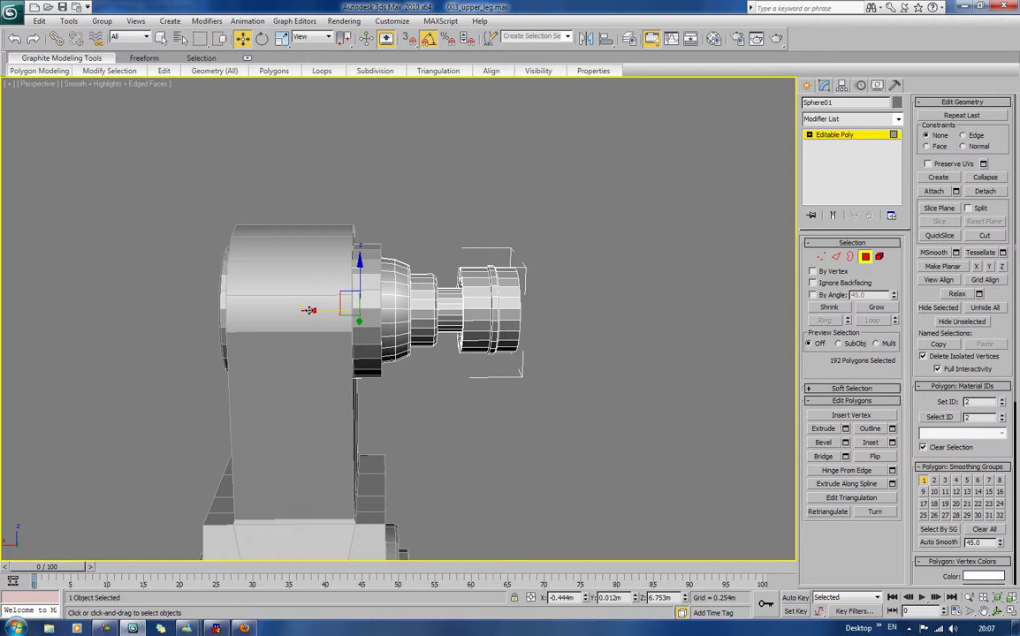
{"action": "left_click_drag", "start_coordinate": [309, 309], "coordinate": [516, 328]}
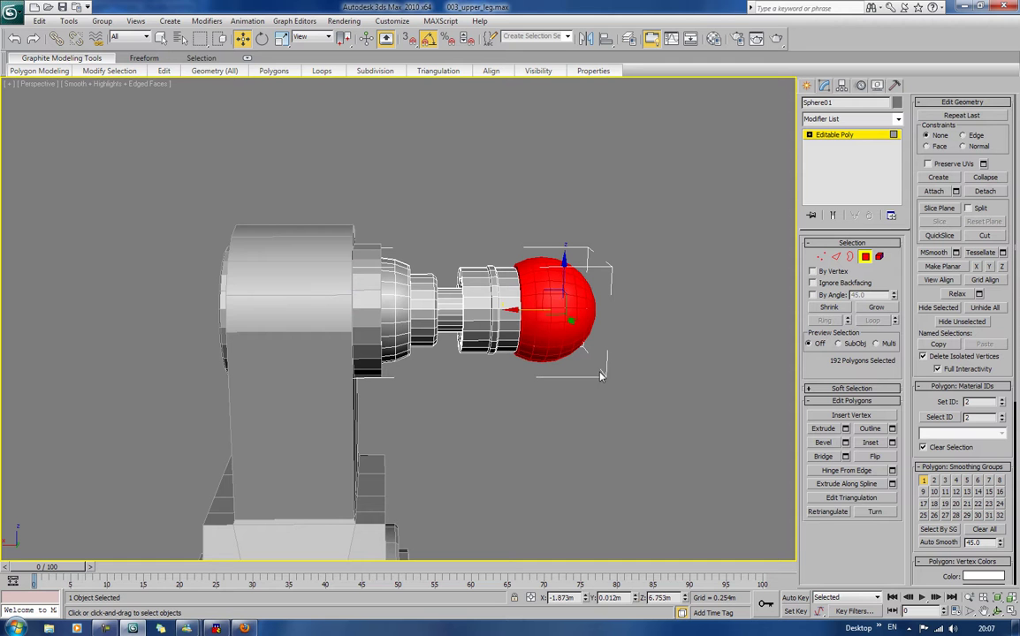
{"action": "left_click", "coordinate": [862, 258]}
Step: Delete the cylinder's end polygon hidden inside the cloned dome, using wireframe display to reach it
{"action": "mouse_move", "coordinate": [585, 455]}
{"action": "middle_mouse_down", "text": "alt"}
{"action": "mouse_move", "coordinate": [537, 447]}
{"action": "mouse_move", "coordinate": [576, 461]}
{"action": "middle_mouse_up", "text": "alt"}
{"action": "middle_click_drag", "start_coordinate": [631, 375], "coordinate": [514, 425], "text": "alt"}
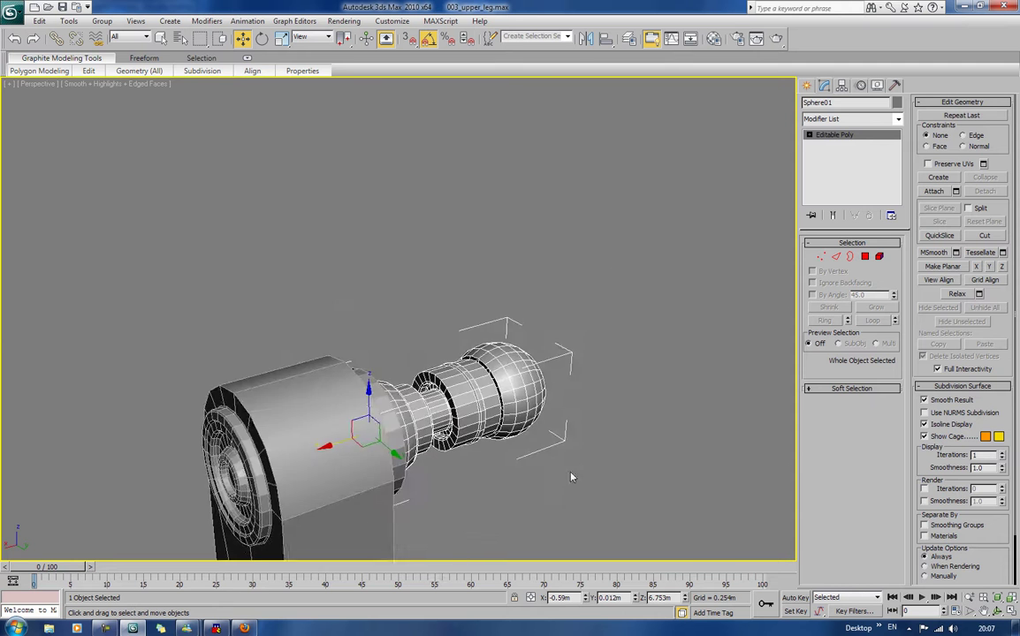
{"action": "scroll", "coordinate": [514, 425], "scroll_direction": "up", "scroll_amount": 10}
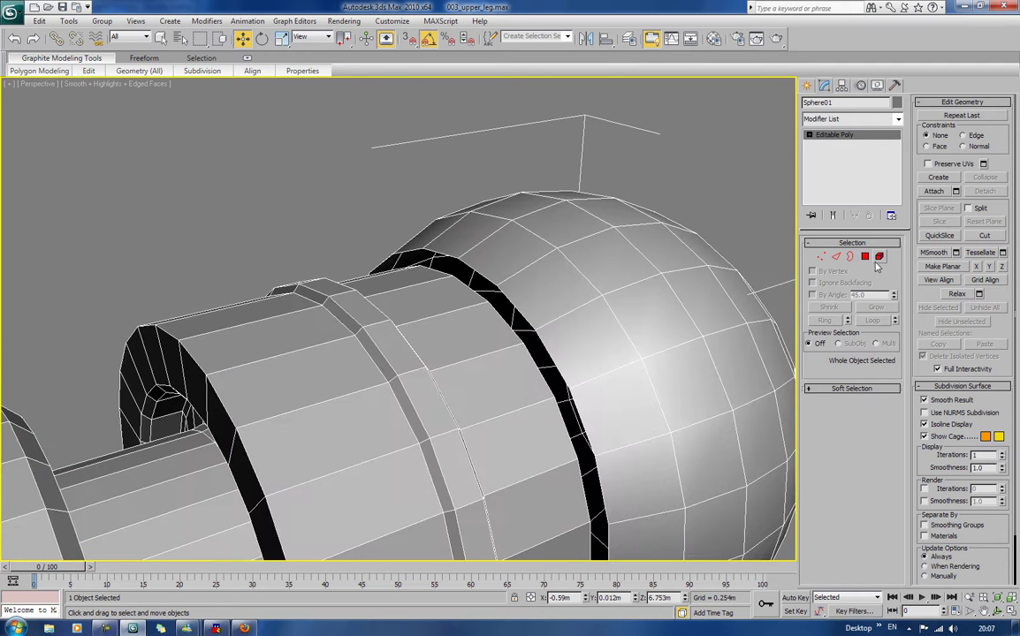
{"action": "key", "text": "3"}
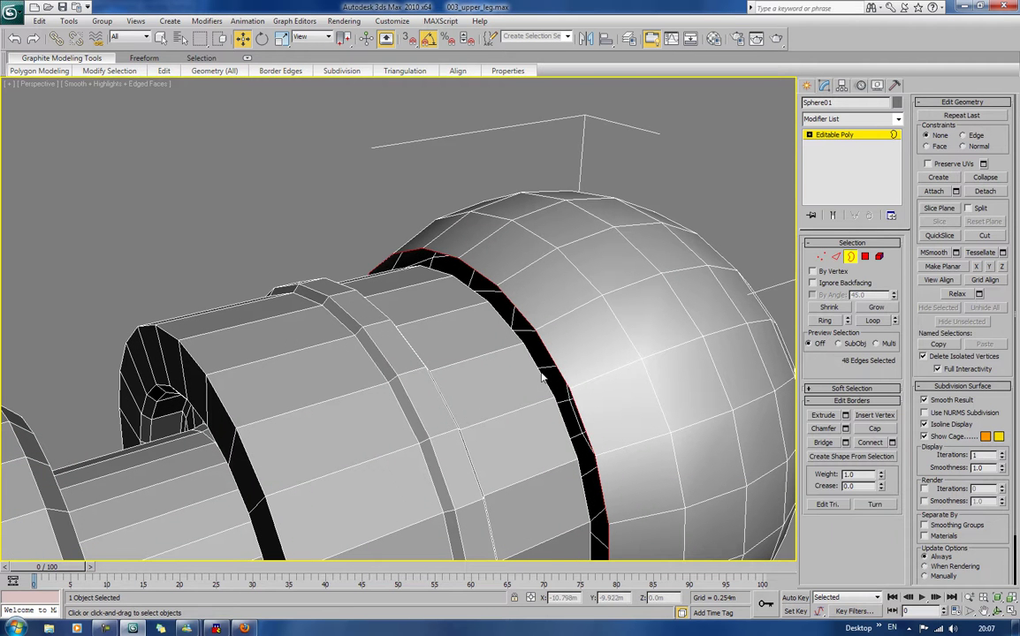
{"action": "middle_click_drag", "start_coordinate": [597, 343], "coordinate": [569, 348], "text": "alt"}
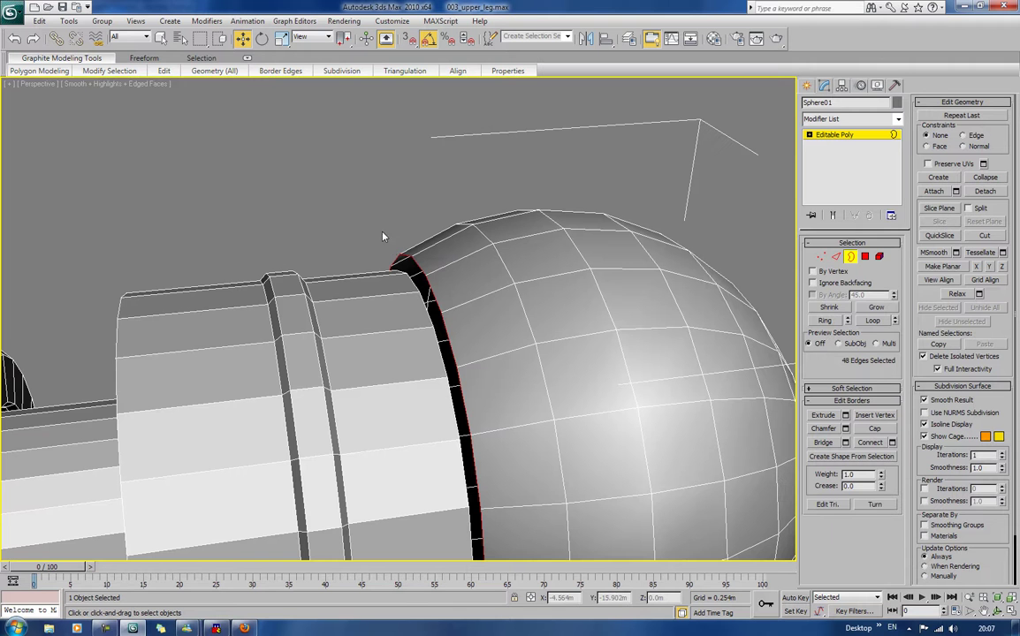
{"action": "left_click", "coordinate": [420, 229]}
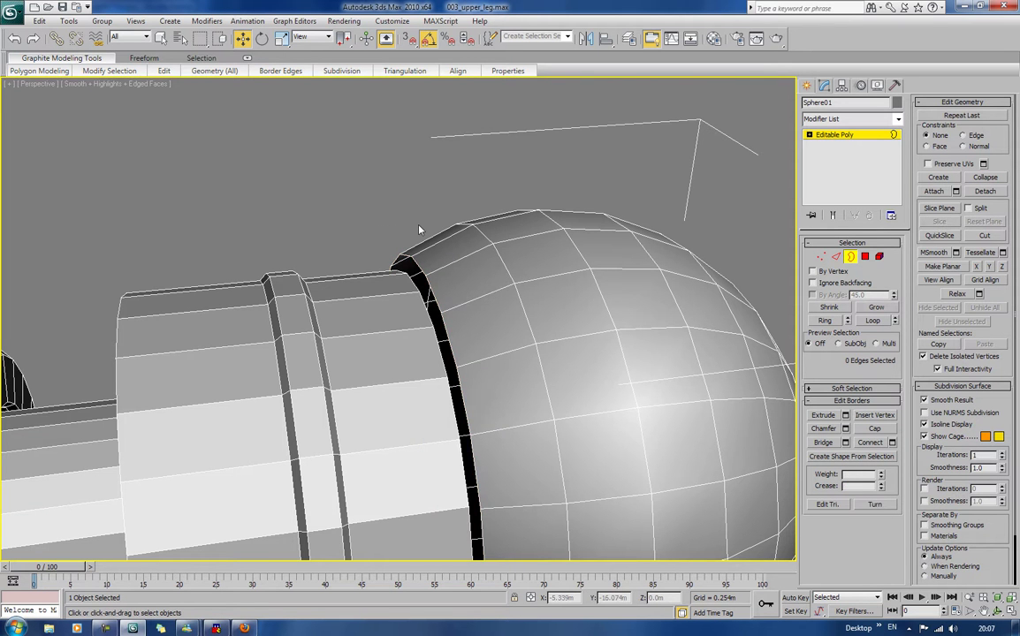
{"action": "middle_click_drag", "start_coordinate": [426, 240], "coordinate": [378, 233], "text": "alt"}
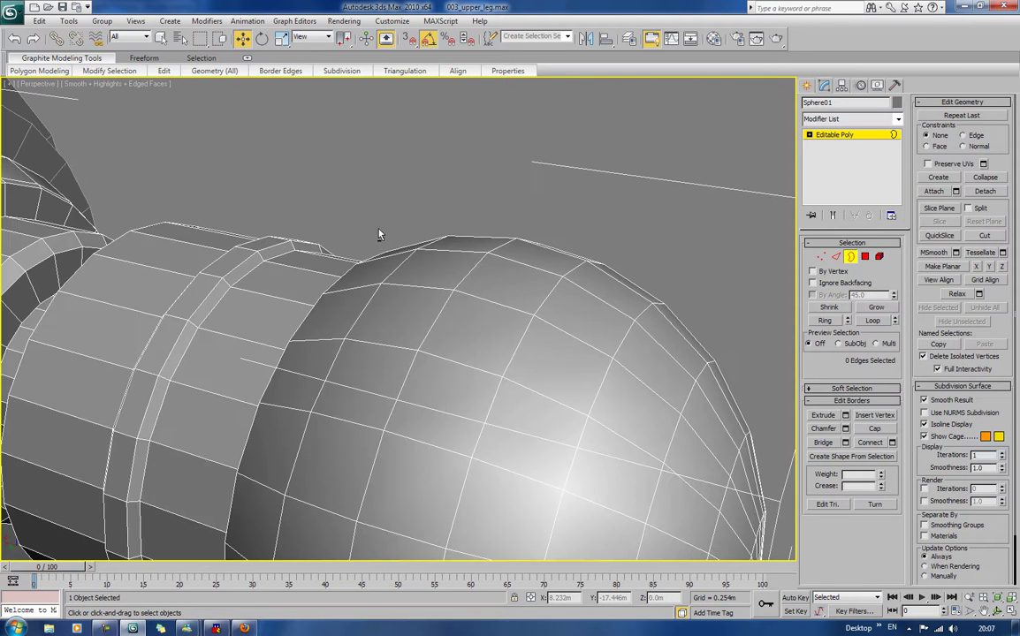
{"action": "key", "text": "F3"}
{"action": "key", "text": "4"}
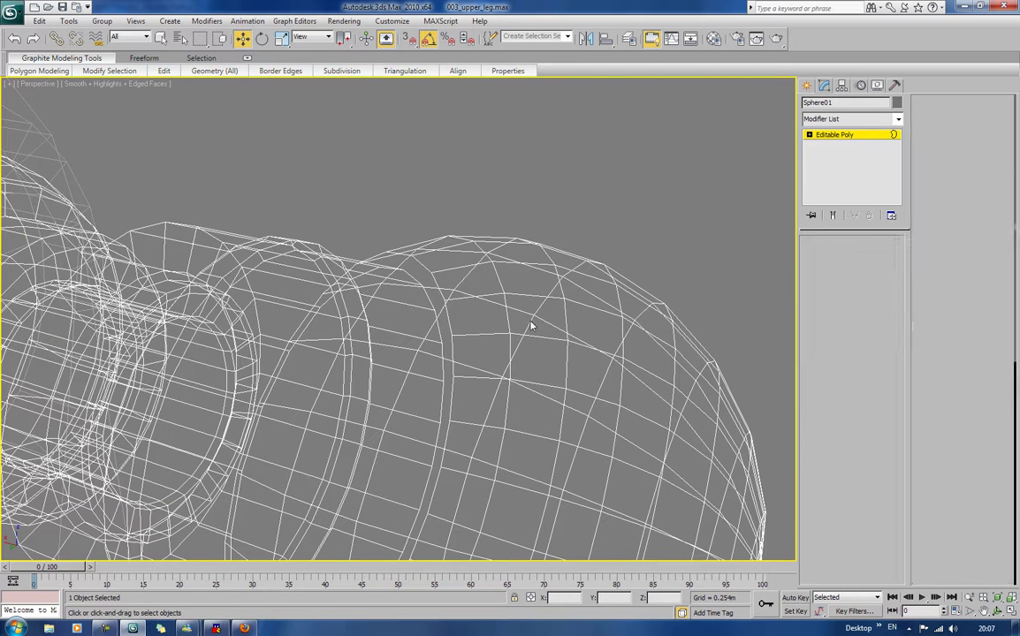
{"action": "key", "text": "ctrl+a"}
{"action": "left_click", "coordinate": [348, 432]}
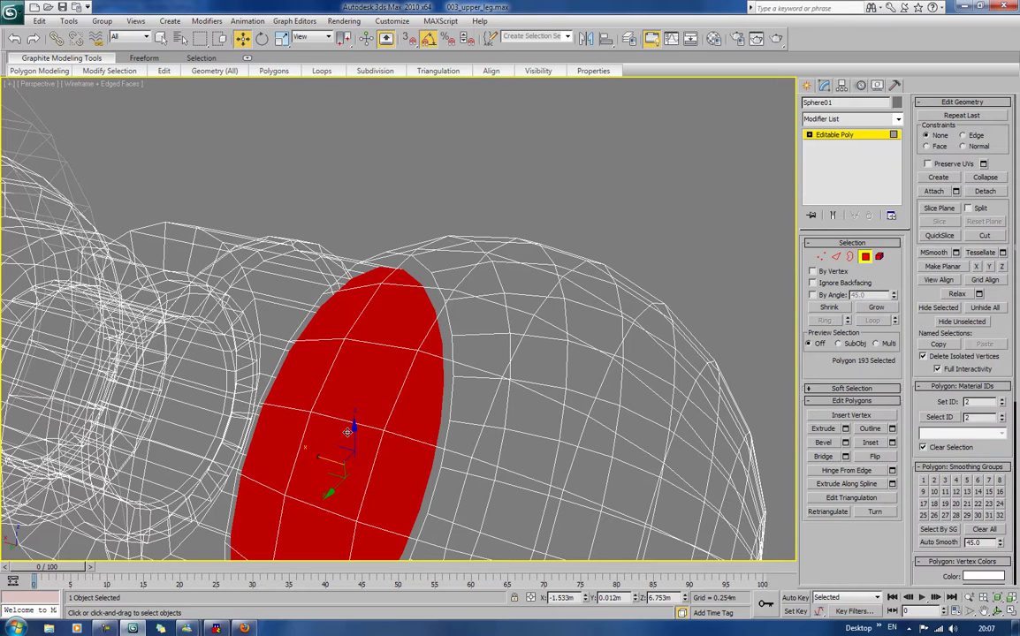
{"action": "key", "text": "Delete"}
Step: Return to shaded display, select the facing open borders of the cylinder and dome, and close them with polygons
{"action": "middle_click_drag", "start_coordinate": [293, 365], "coordinate": [378, 407], "text": "alt"}
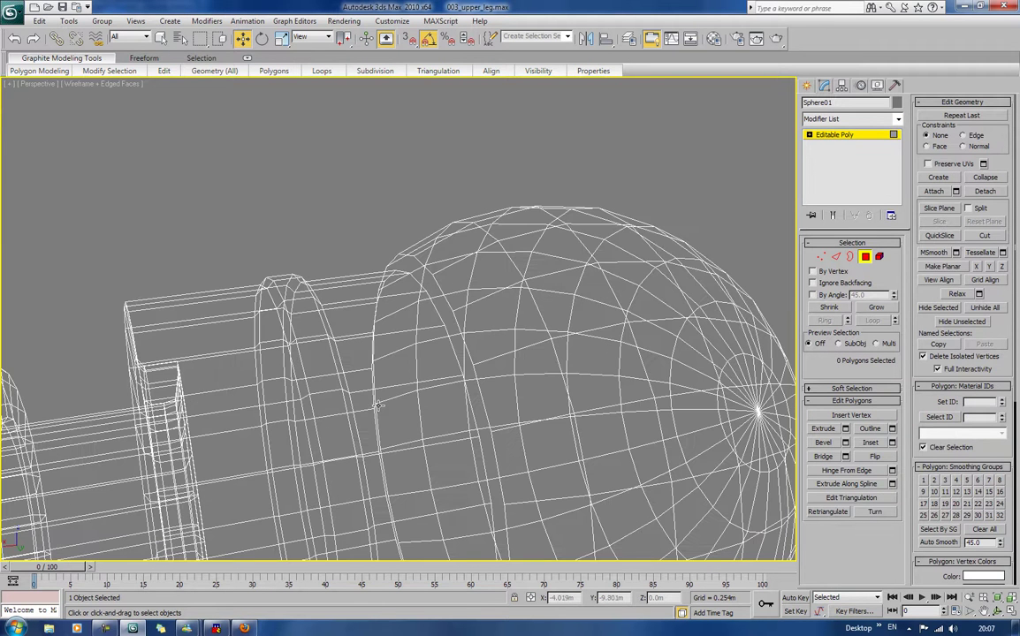
{"action": "key", "text": "F3"}
{"action": "key", "text": "3"}
{"action": "left_click_drag", "start_coordinate": [387, 232], "coordinate": [427, 282]}
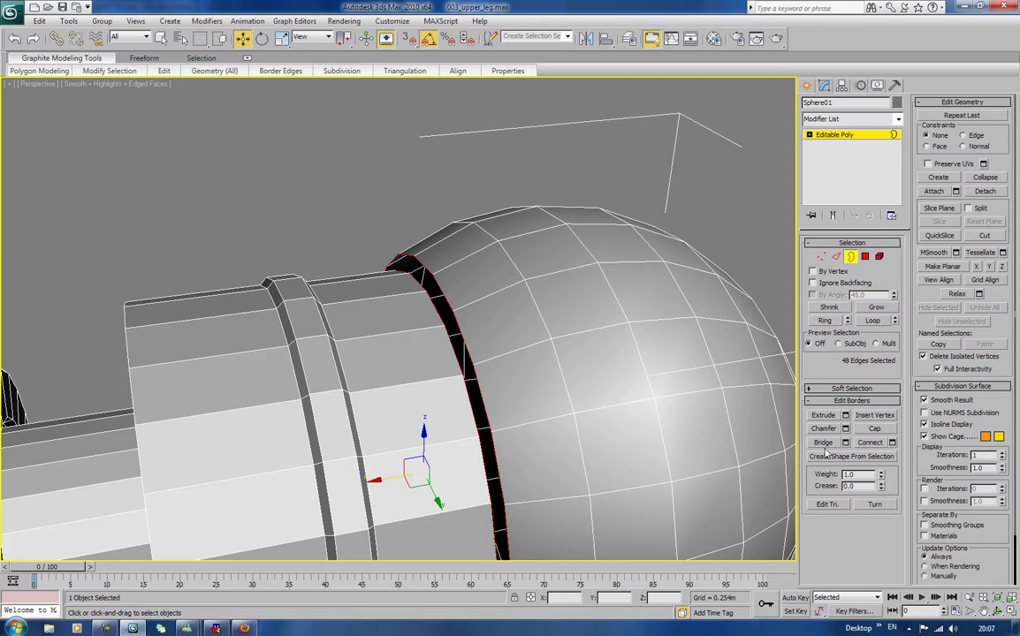
{"action": "left_click", "coordinate": [874, 428]}
{"action": "scroll", "coordinate": [415, 257], "scroll_direction": "down", "scroll_amount": 4}
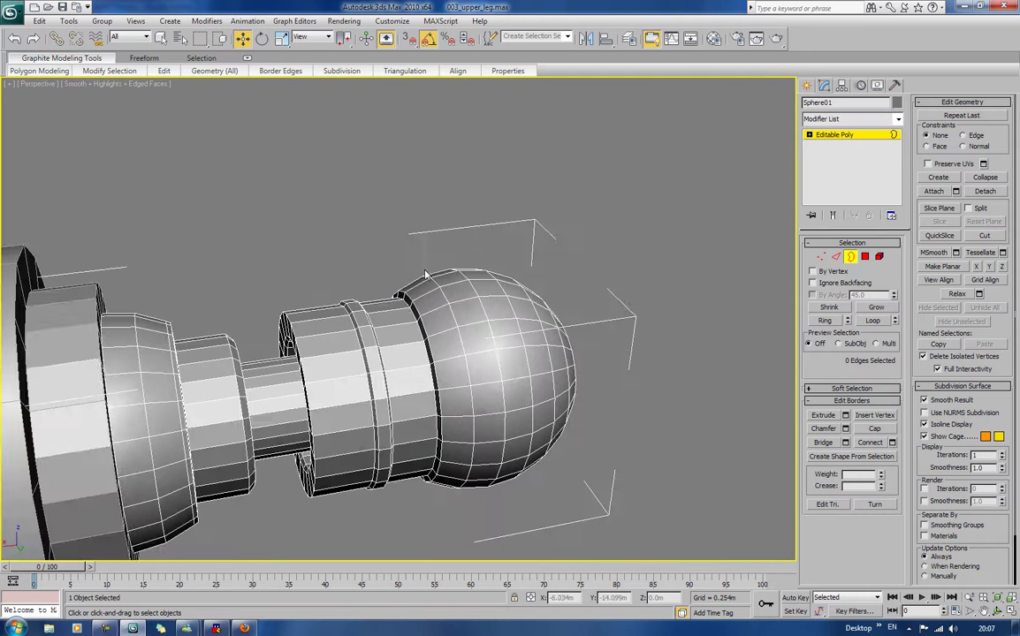
Step: Examine the extended joint's proportions against the whole robot leg and from close up
{"action": "scroll", "coordinate": [422, 269], "scroll_direction": "down", "scroll_amount": 4}
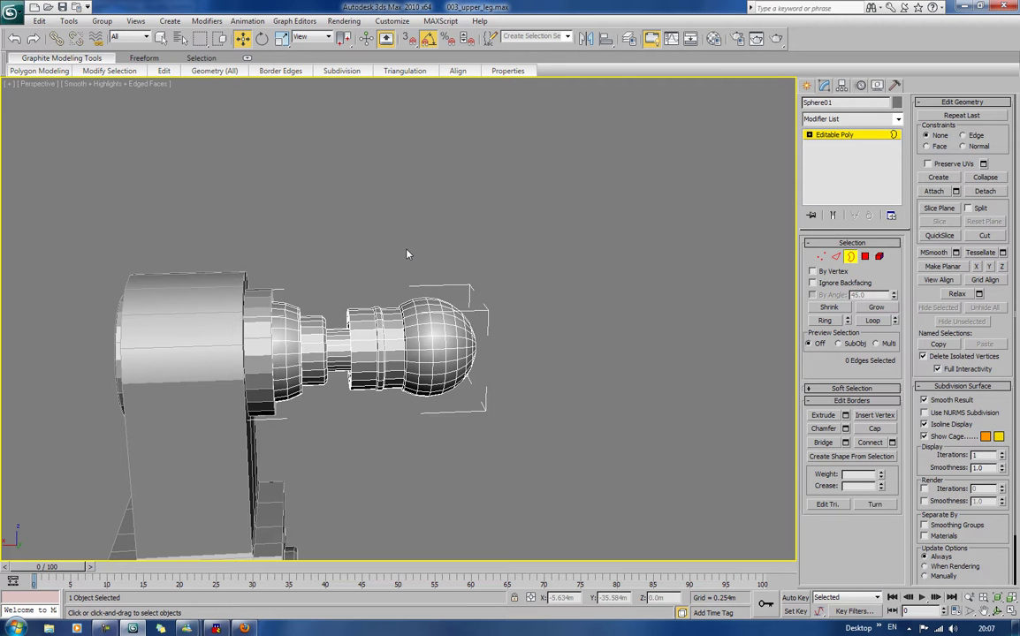
{"action": "middle_click_drag", "start_coordinate": [380, 328], "coordinate": [406, 332], "text": "alt"}
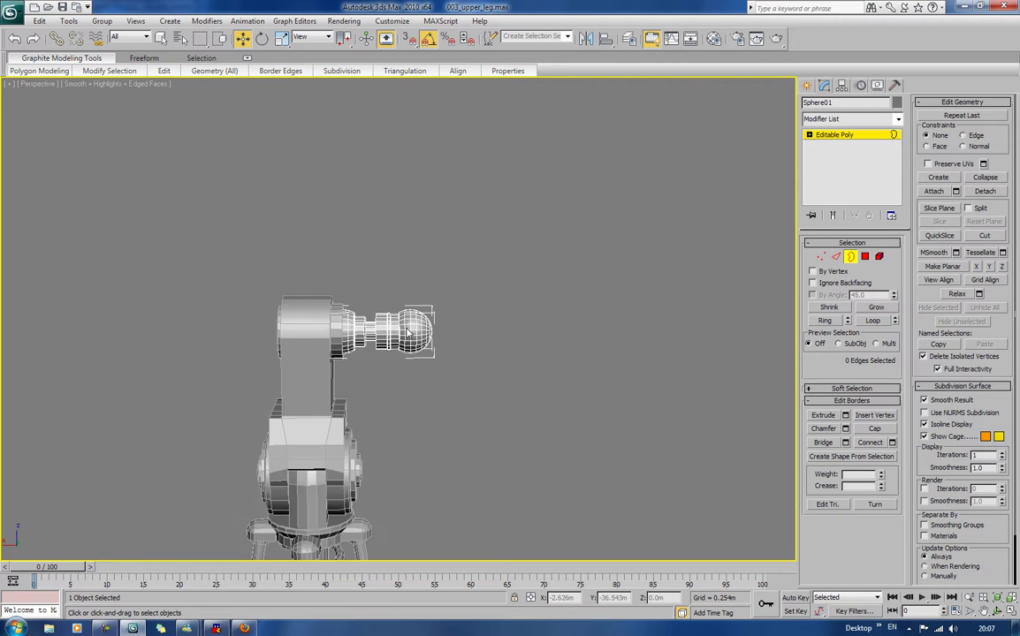
{"action": "scroll", "coordinate": [408, 330], "scroll_direction": "down", "scroll_amount": 5}
{"action": "middle_click_drag", "start_coordinate": [366, 295], "coordinate": [412, 316], "text": "alt"}
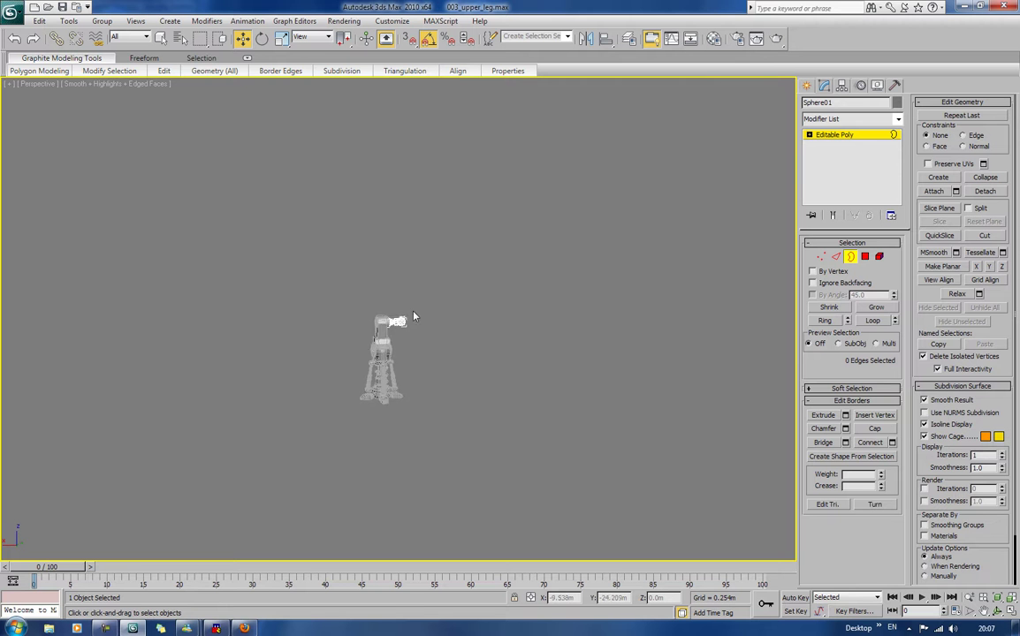
{"action": "scroll", "coordinate": [408, 311], "scroll_direction": "up", "scroll_amount": 5}
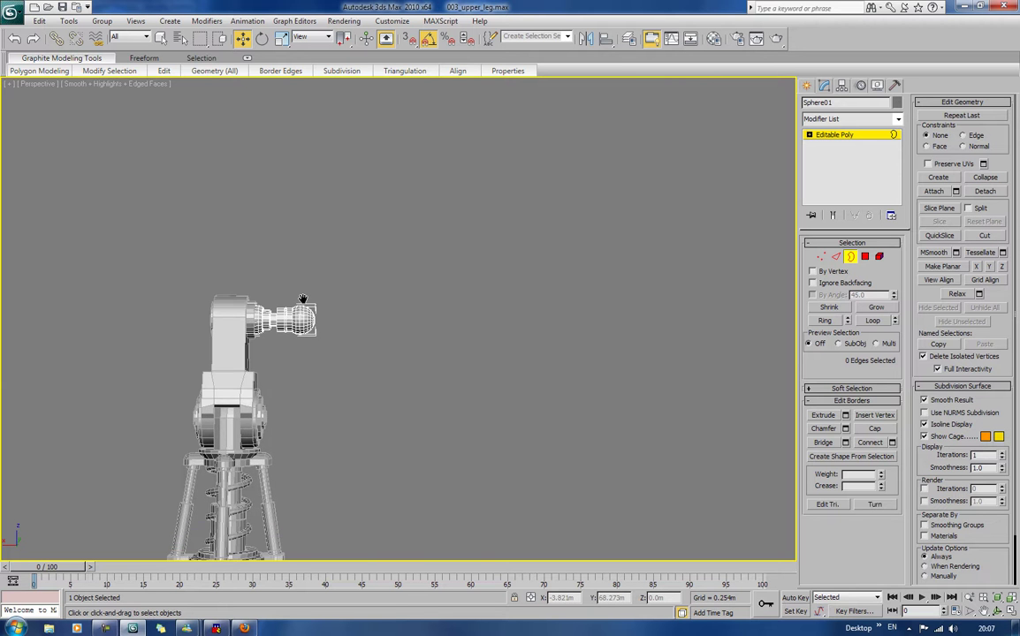
{"action": "scroll", "coordinate": [303, 298], "scroll_direction": "up", "scroll_amount": 4}
{"action": "middle_click_drag", "start_coordinate": [303, 298], "coordinate": [491, 341], "text": "alt"}
{"action": "scroll", "coordinate": [396, 320], "scroll_direction": "up", "scroll_amount": 4}
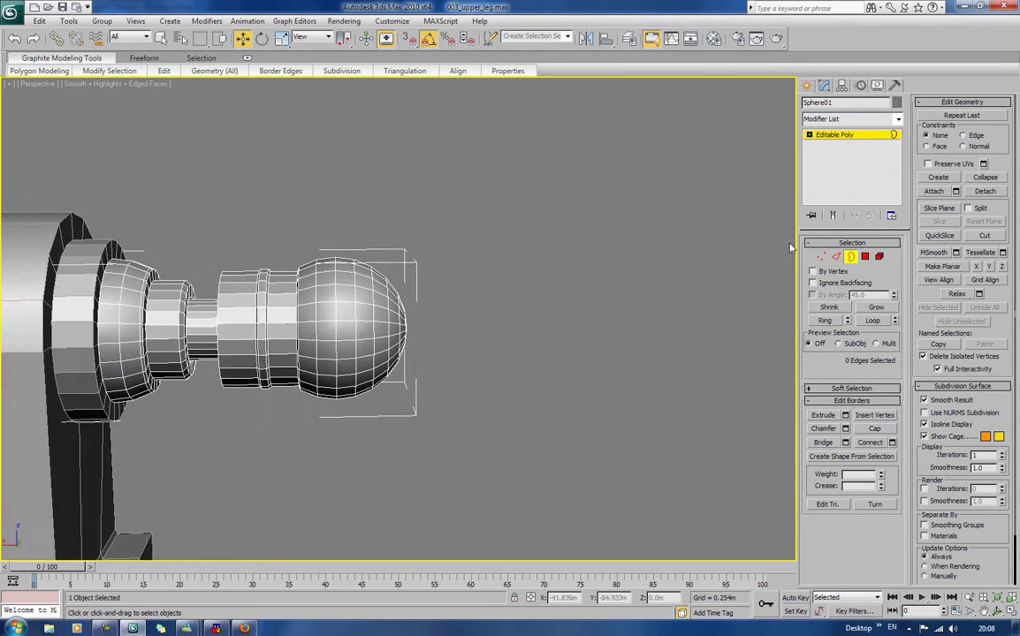
Step: Select the outer half of the end dome's polygons and detach them as a clone into a separate object
{"action": "left_click", "coordinate": [866, 257]}
{"action": "left_click_drag", "start_coordinate": [420, 152], "coordinate": [347, 515]}
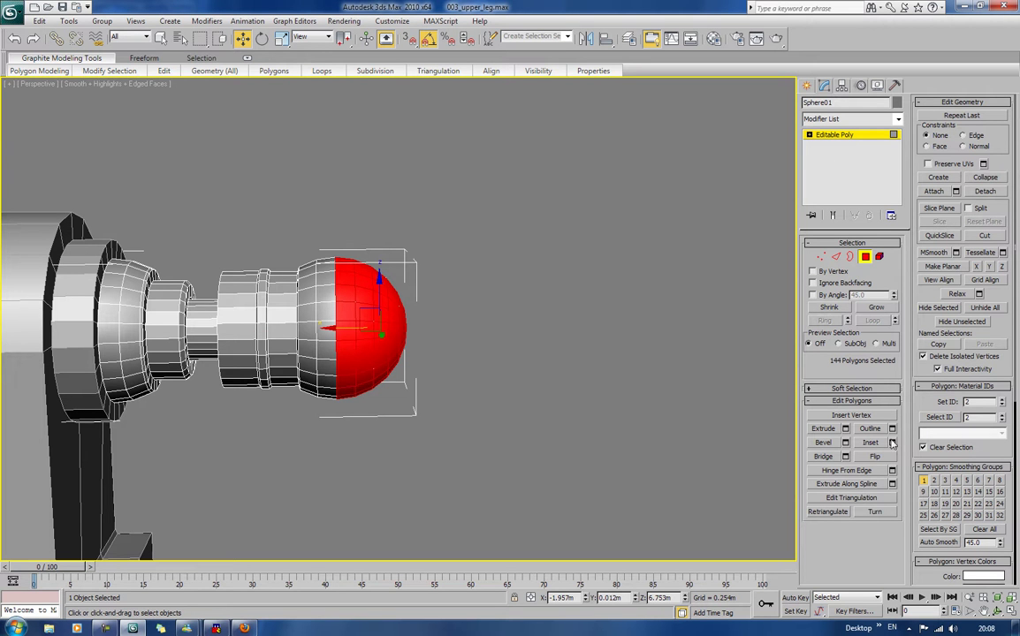
{"action": "left_click", "coordinate": [984, 191]}
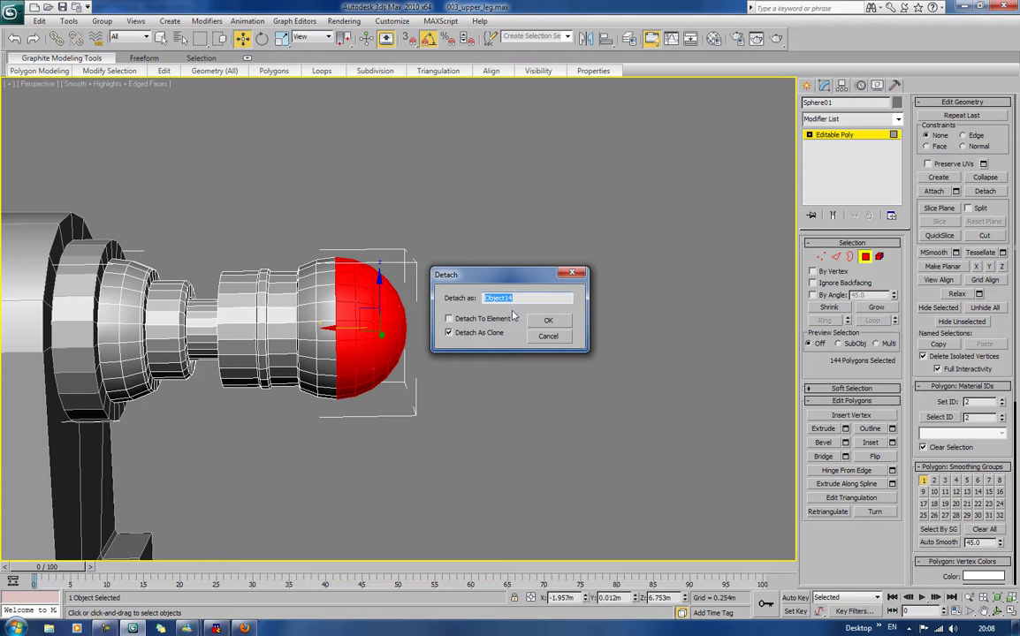
{"action": "left_click", "coordinate": [549, 321]}
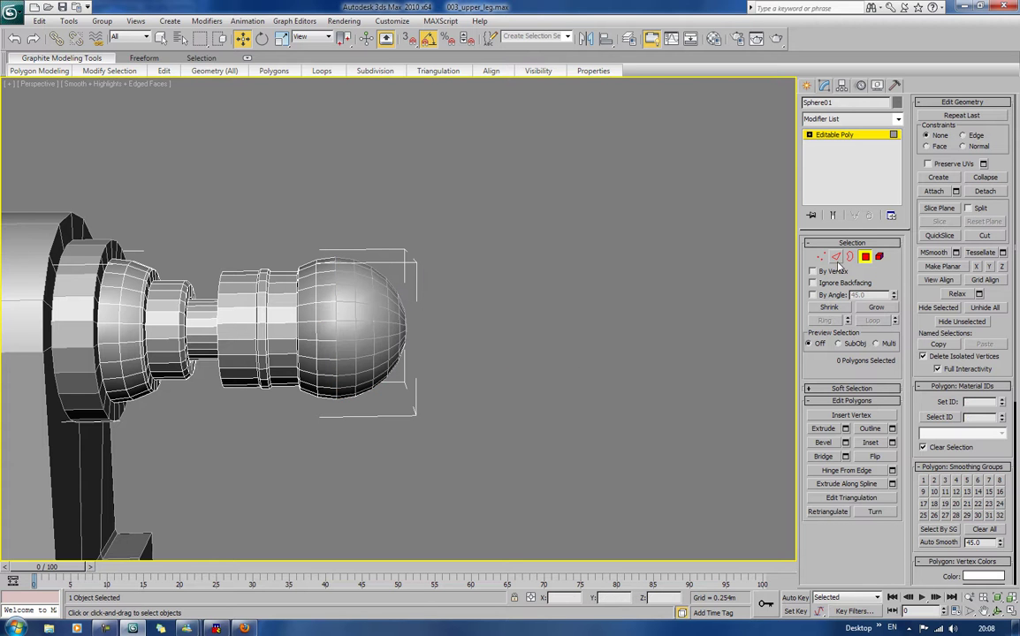
Step: Select the detached dome half as a whole element and flip its normals
{"action": "left_click", "coordinate": [766, 278]}
{"action": "left_click", "coordinate": [389, 310]}
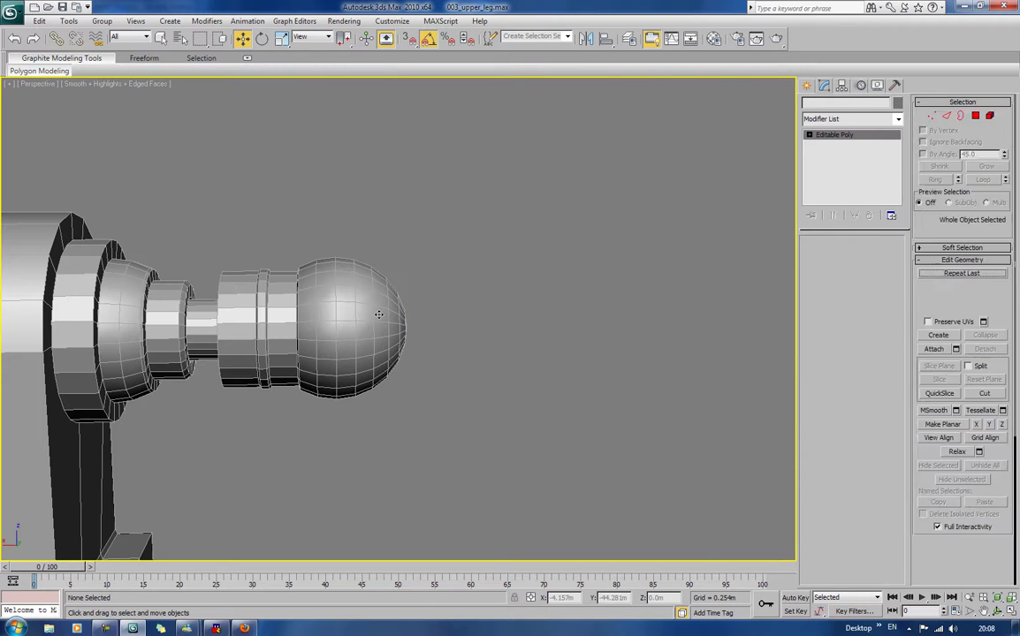
{"action": "middle_click_drag", "start_coordinate": [388, 309], "coordinate": [375, 290], "text": "alt"}
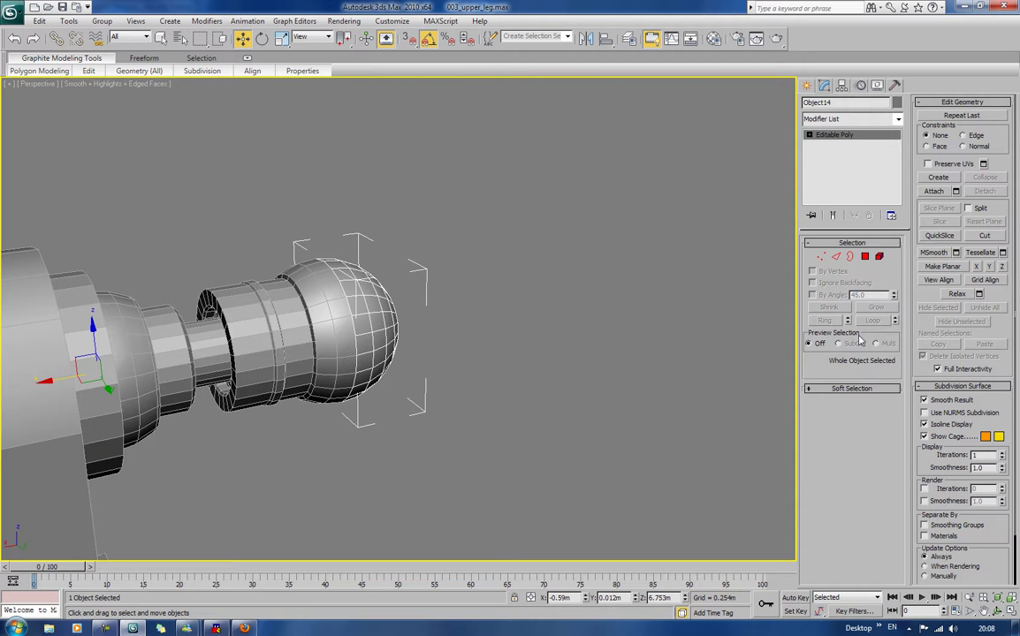
{"action": "left_click", "coordinate": [880, 256]}
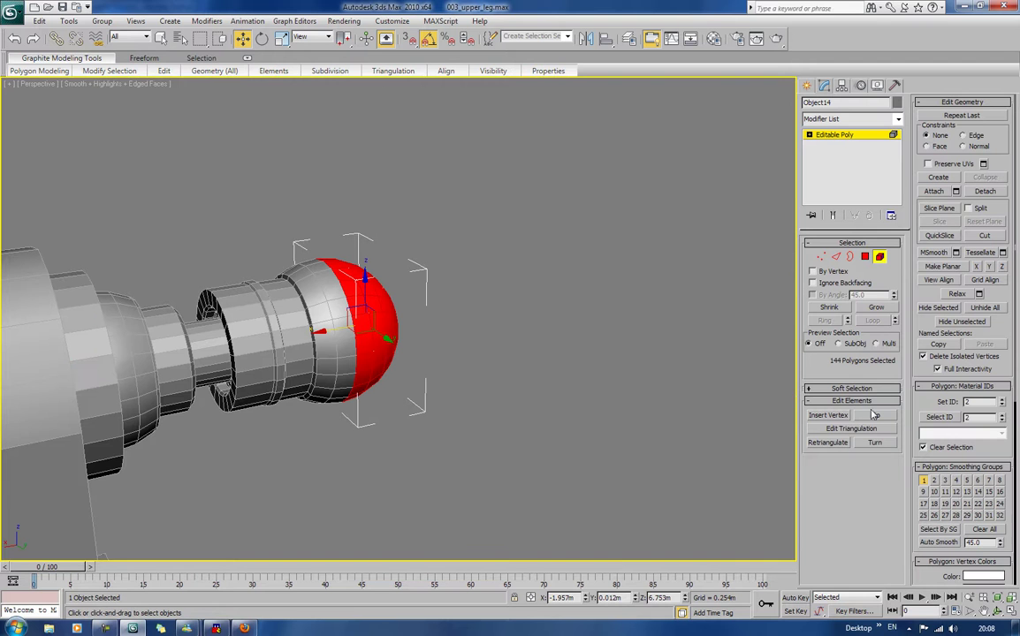
{"action": "key", "text": "F2"}
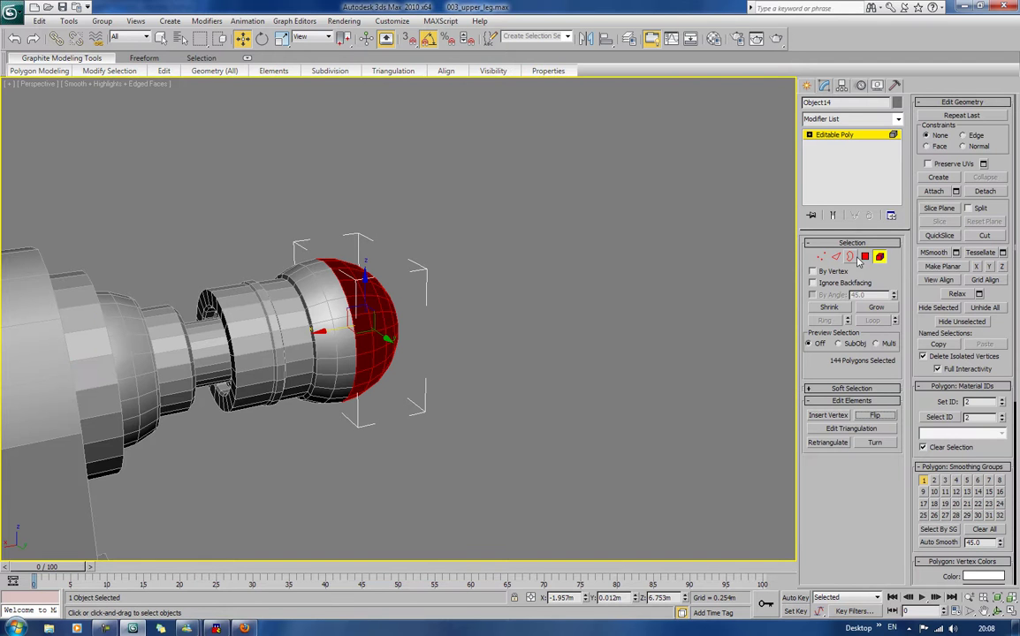
Step: Select the flipped dome's open border and extrude it outward into a flat flange by scaling a copy to about 163% in Y and Z
{"action": "left_click", "coordinate": [850, 257], "text": "ctrl"}
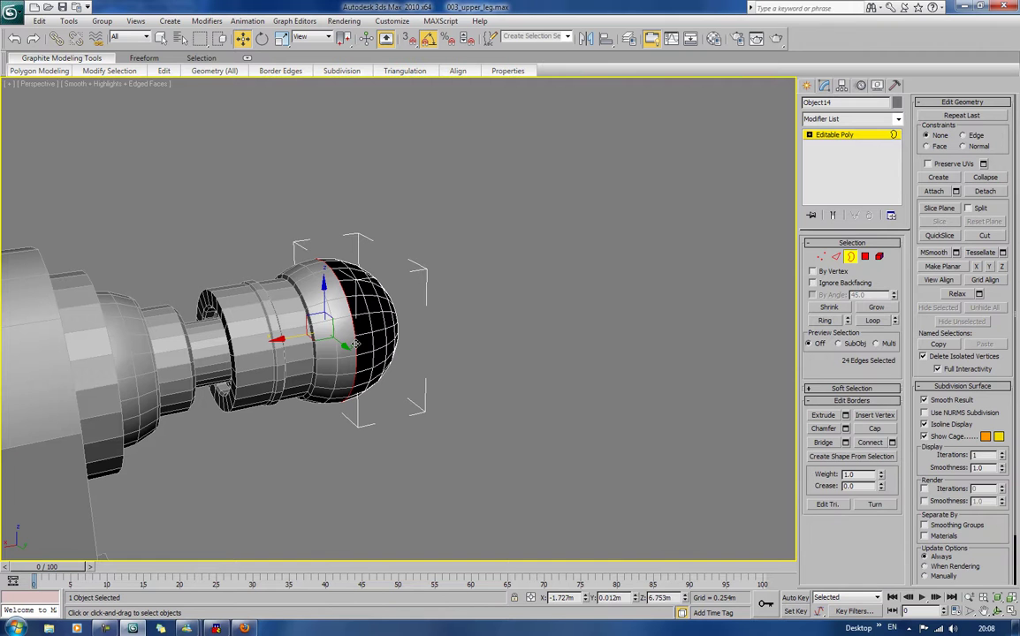
{"action": "key", "text": "r"}
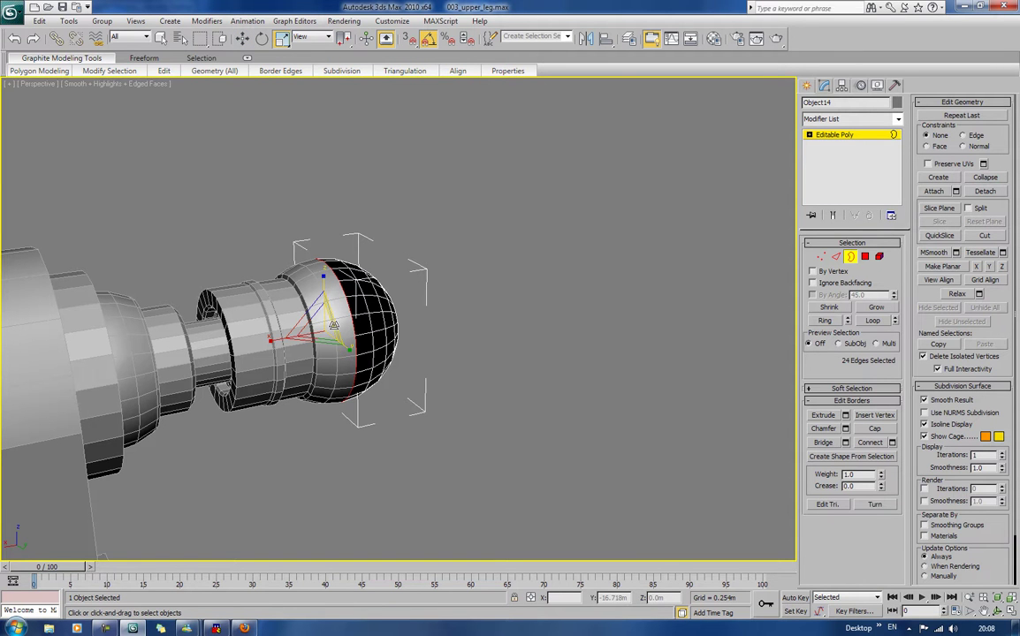
{"action": "left_click_drag", "start_coordinate": [333, 324], "coordinate": [336, 281], "text": "shift"}
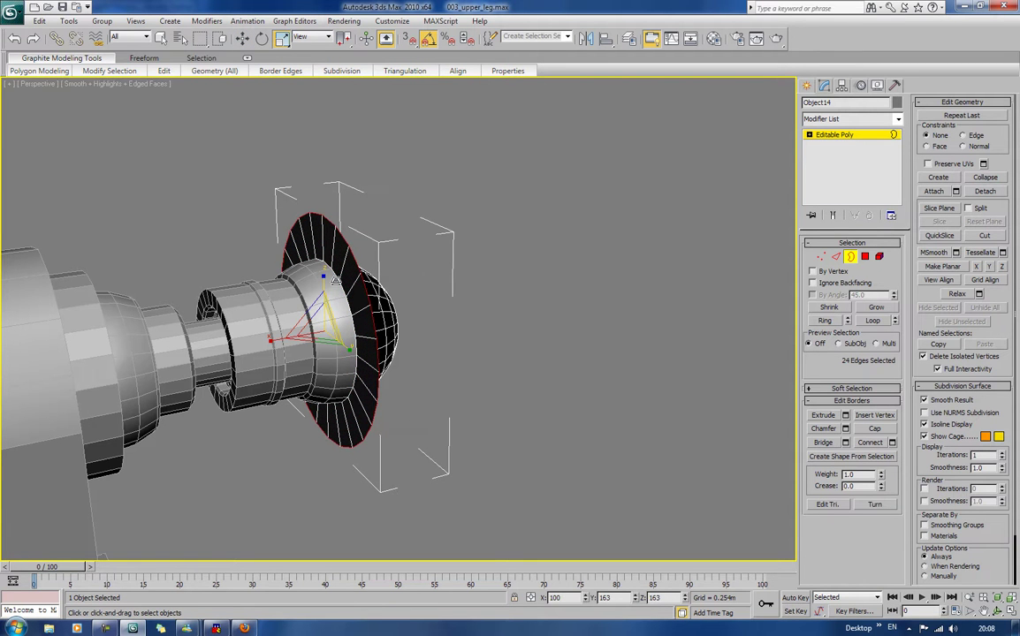
{"action": "left_click", "coordinate": [530, 312]}
{"action": "middle_click_drag", "start_coordinate": [531, 311], "coordinate": [574, 323], "text": "alt"}
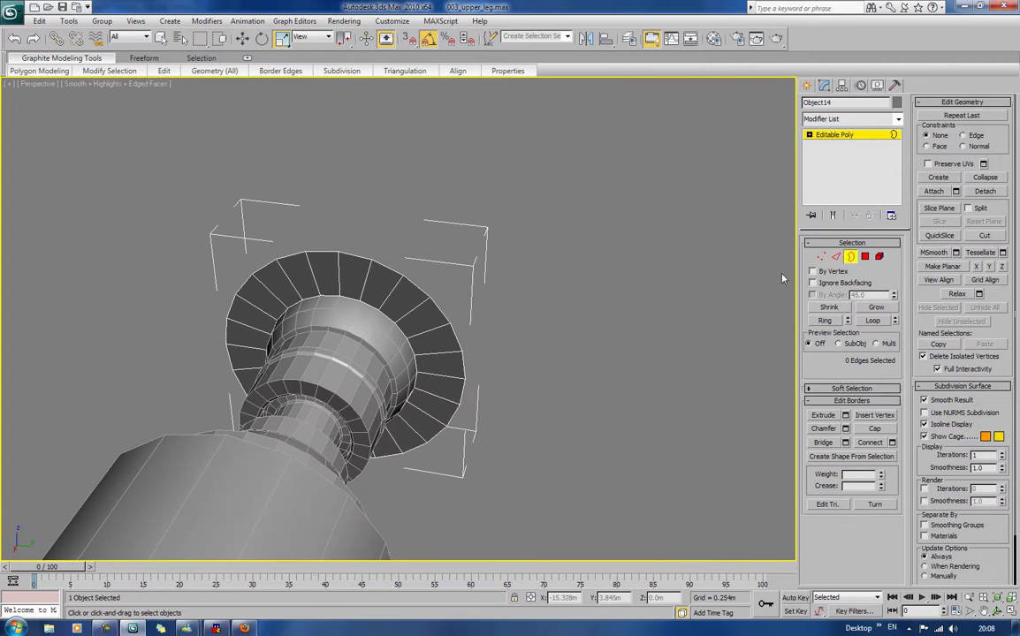
Step: Select the eight outer edges along the top of the flange and scale them along Z into a flat, straight upper side
{"action": "left_click", "coordinate": [836, 257]}
{"action": "left_click", "coordinate": [333, 253]}
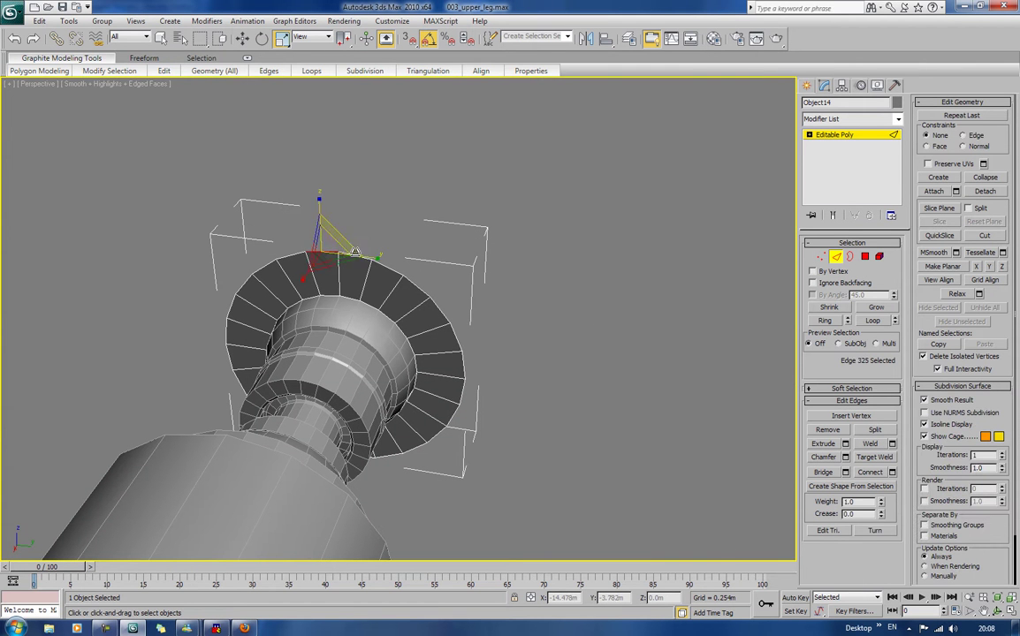
{"action": "left_click", "coordinate": [355, 256], "text": "ctrl"}
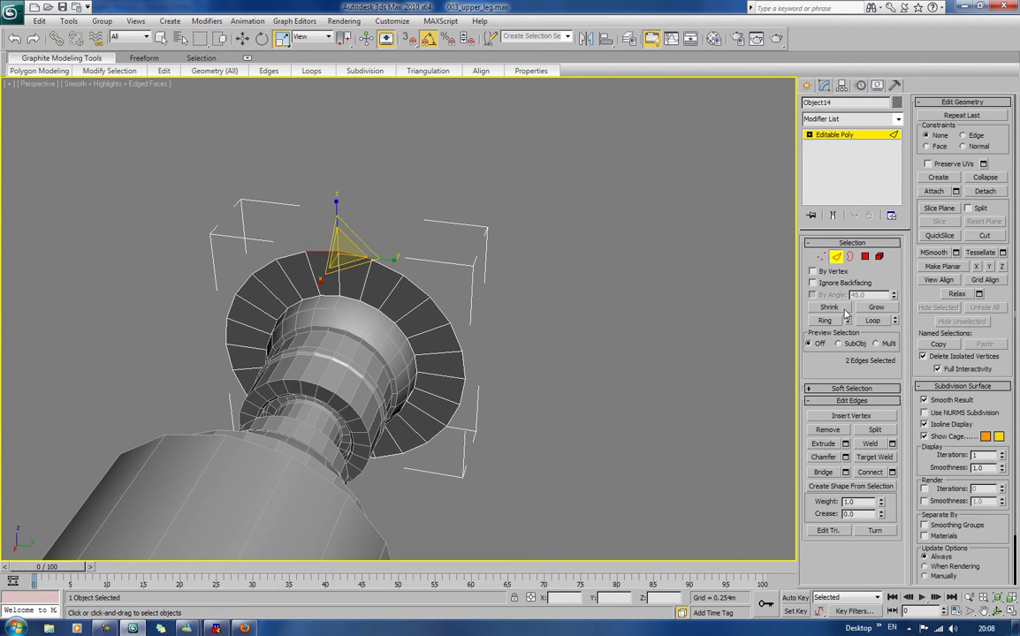
{"action": "mouse_move", "coordinate": [555, 276]}
{"action": "middle_mouse_down", "text": "alt"}
{"action": "mouse_move", "coordinate": [573, 253]}
{"action": "mouse_move", "coordinate": [554, 273]}
{"action": "mouse_move", "coordinate": [566, 270]}
{"action": "middle_mouse_up", "text": "alt"}
{"action": "left_click", "coordinate": [334, 283], "text": "ctrl"}
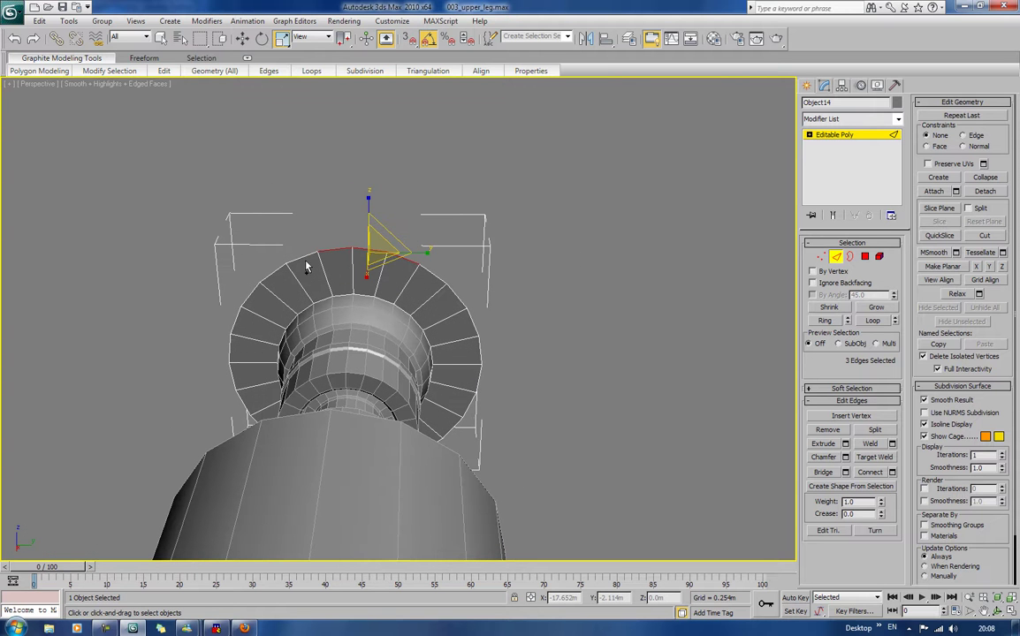
{"action": "left_click", "coordinate": [308, 282], "text": "ctrl"}
{"action": "left_click", "coordinate": [265, 280], "text": "ctrl"}
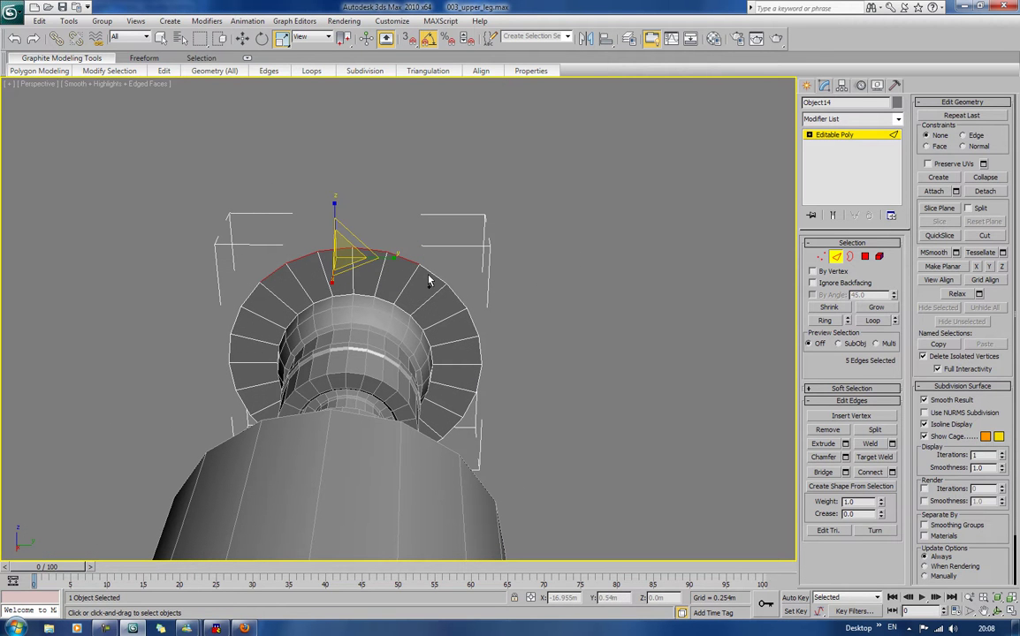
{"action": "left_click", "coordinate": [428, 274], "text": "ctrl"}
{"action": "left_click", "coordinate": [458, 297], "text": "ctrl"}
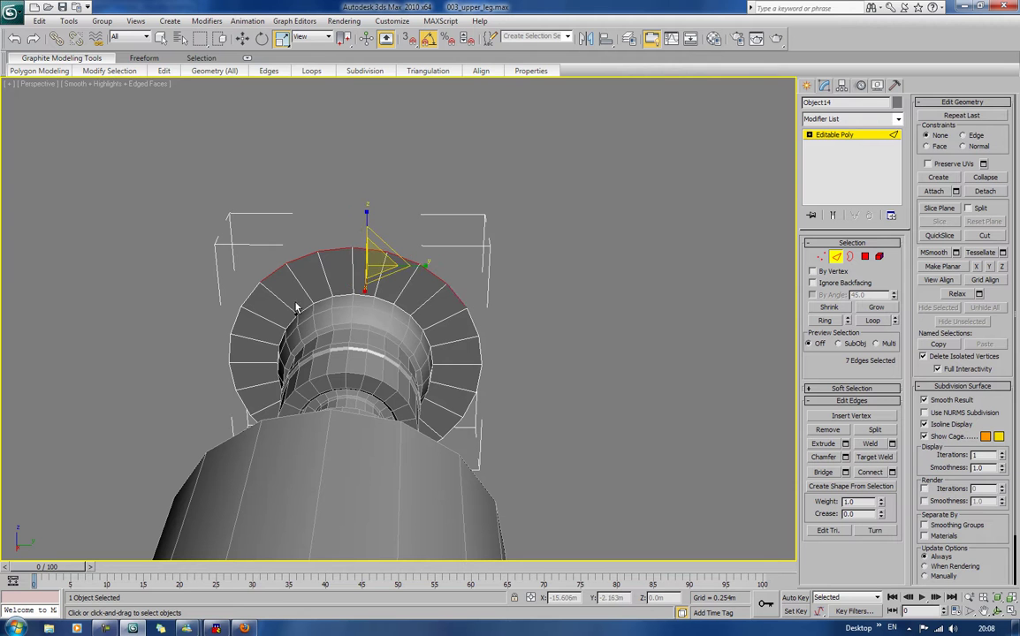
{"action": "left_click", "coordinate": [248, 295], "text": "ctrl"}
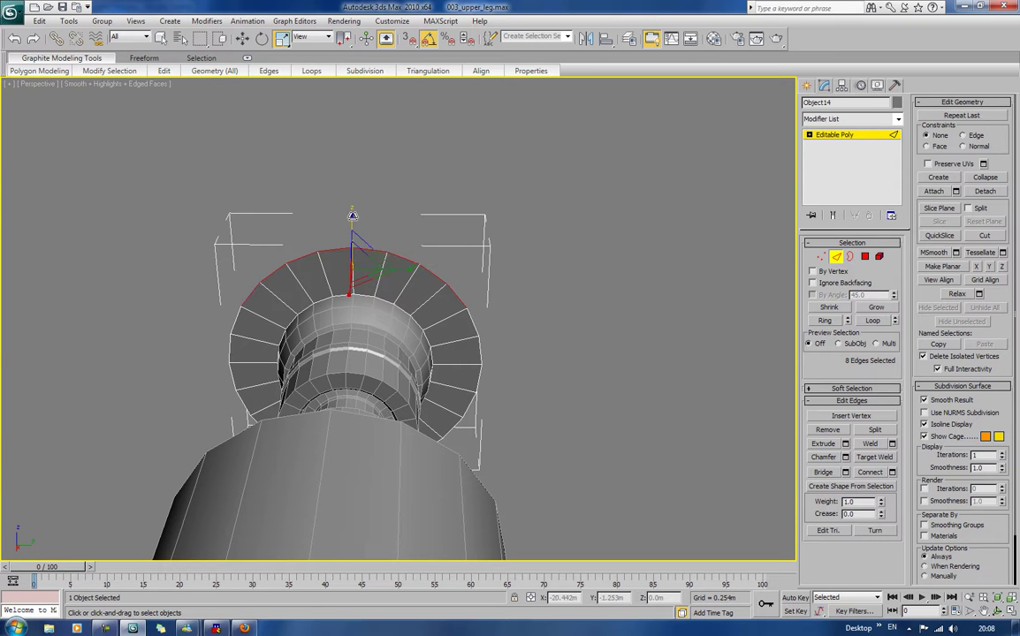
{"action": "left_click_drag", "start_coordinate": [353, 216], "coordinate": [389, 579]}
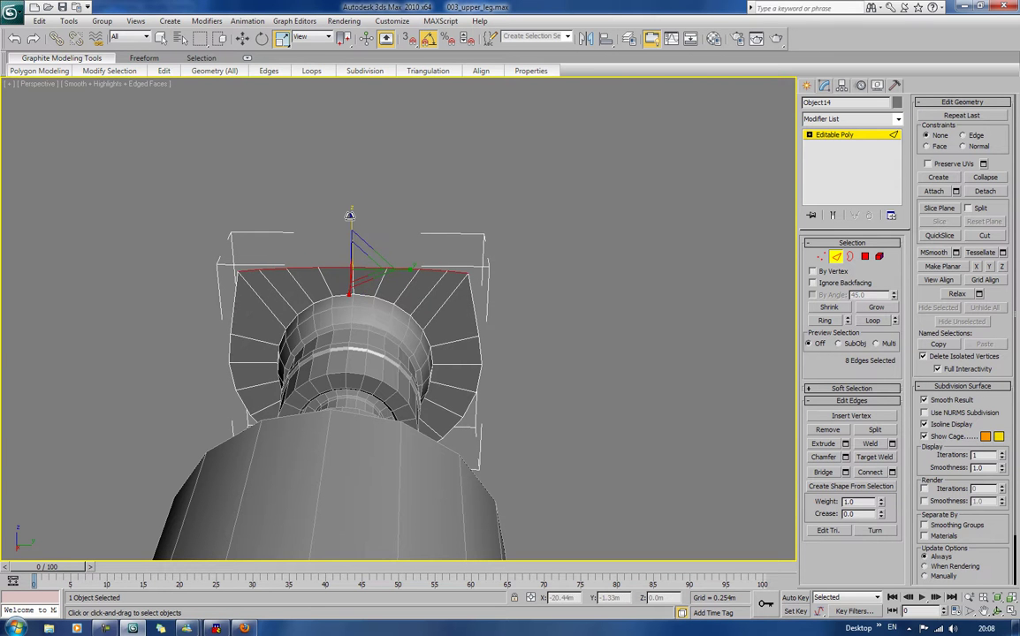
{"action": "left_click_drag", "start_coordinate": [351, 221], "coordinate": [389, 628]}
Step: Select the flange's outer border and extrude it about 0.76 m along X, away from the leg, to form a housing around the dome
{"action": "middle_click_drag", "start_coordinate": [579, 372], "coordinate": [455, 405], "text": "alt"}
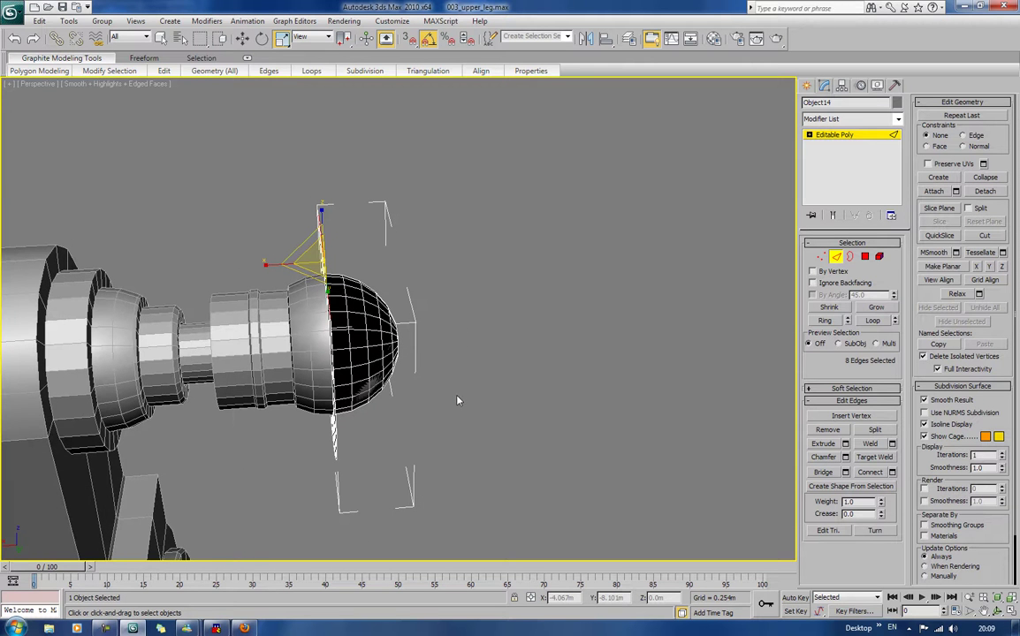
{"action": "left_click", "coordinate": [850, 256]}
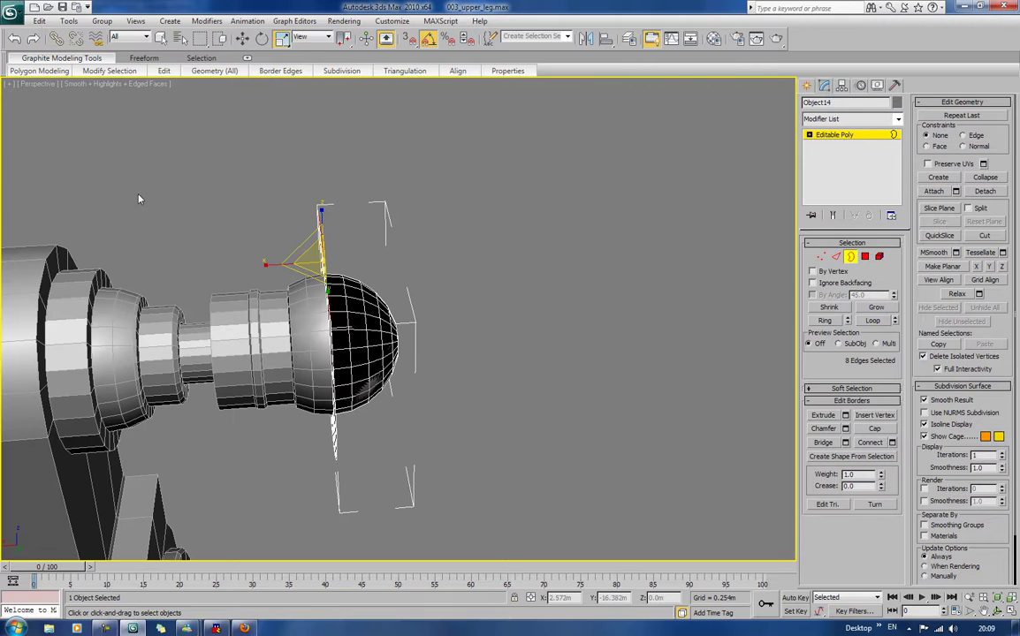
{"action": "key", "text": "w"}
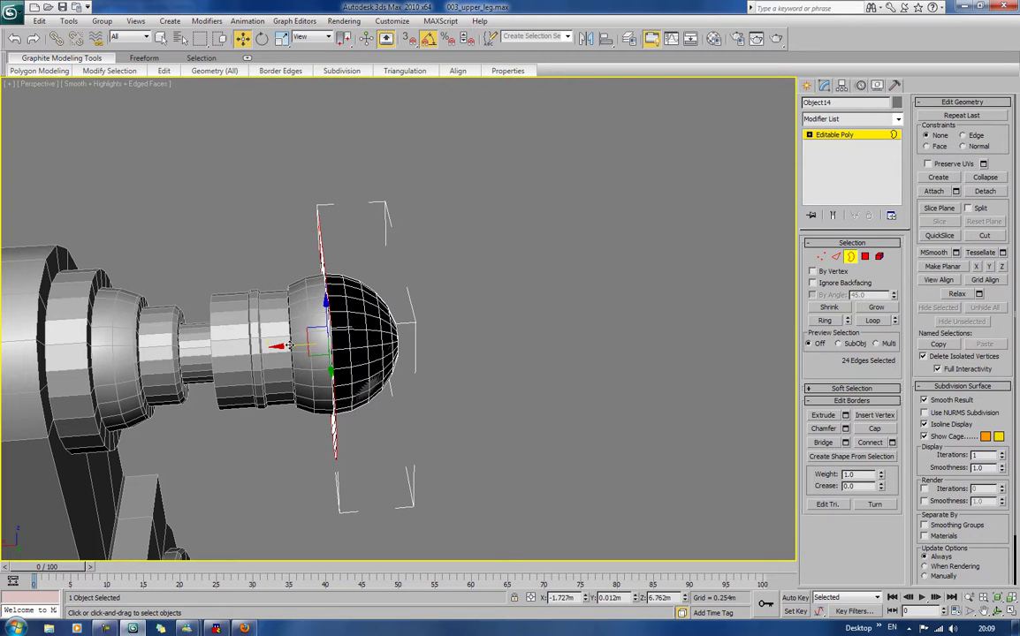
{"action": "left_click_drag", "start_coordinate": [289, 344], "coordinate": [407, 326], "text": "shift"}
{"action": "scroll", "coordinate": [440, 333], "scroll_direction": "down", "scroll_amount": 4}
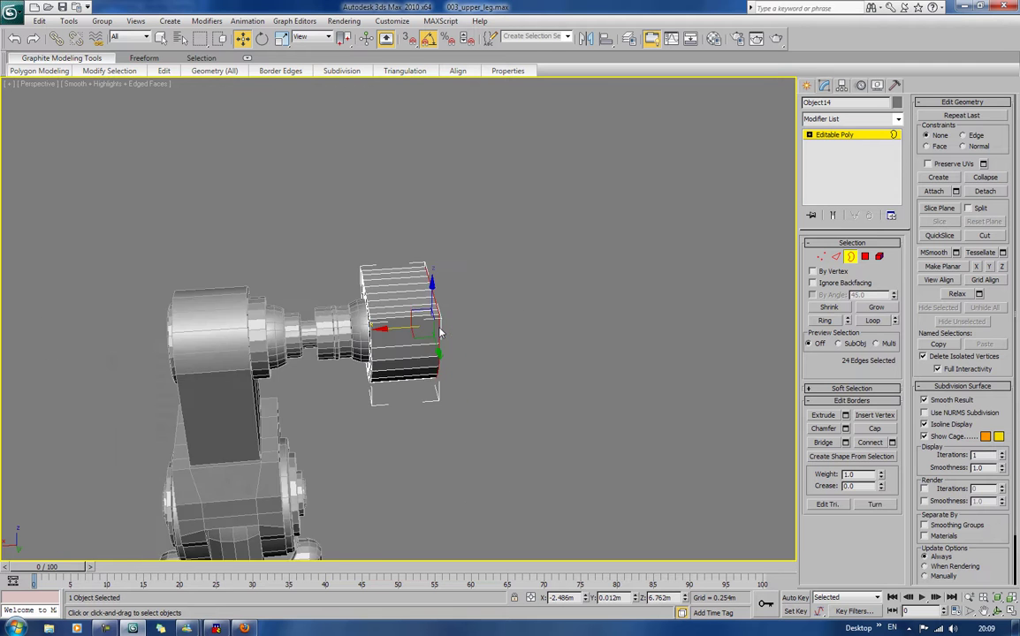
{"action": "scroll", "coordinate": [442, 332], "scroll_direction": "up", "scroll_amount": 2}
{"action": "left_click", "coordinate": [851, 257]}
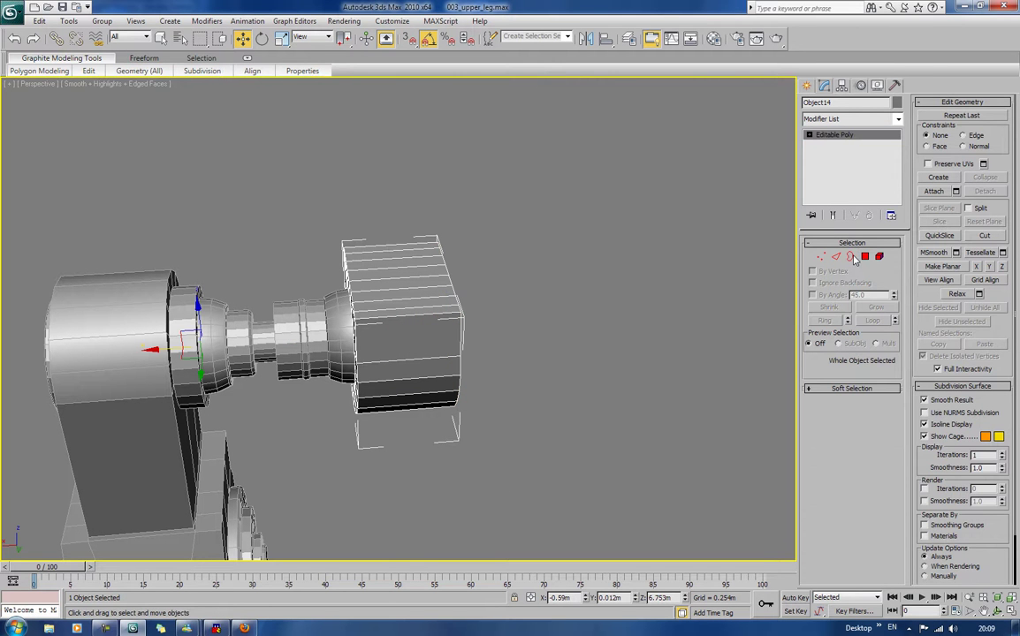
Step: Select the four vertices at one upper corner of the housing and move them about 0.05 m outward along Y
{"action": "middle_click_drag", "start_coordinate": [495, 274], "coordinate": [687, 279], "text": "alt"}
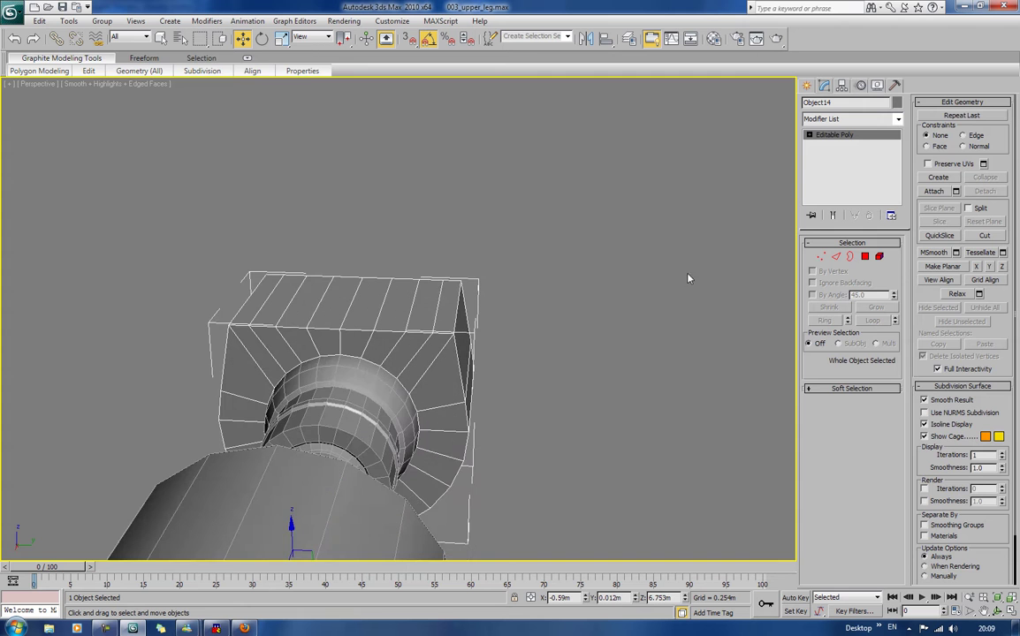
{"action": "left_click", "coordinate": [821, 257]}
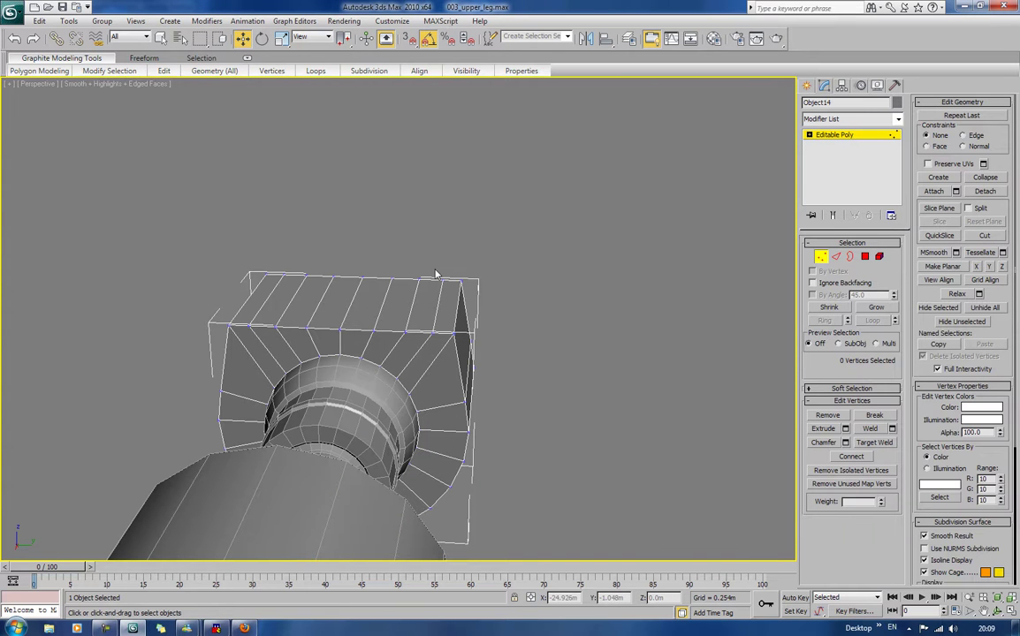
{"action": "left_click_drag", "start_coordinate": [437, 265], "coordinate": [486, 292]}
{"action": "left_click_drag", "start_coordinate": [382, 287], "coordinate": [432, 320], "text": "ctrl"}
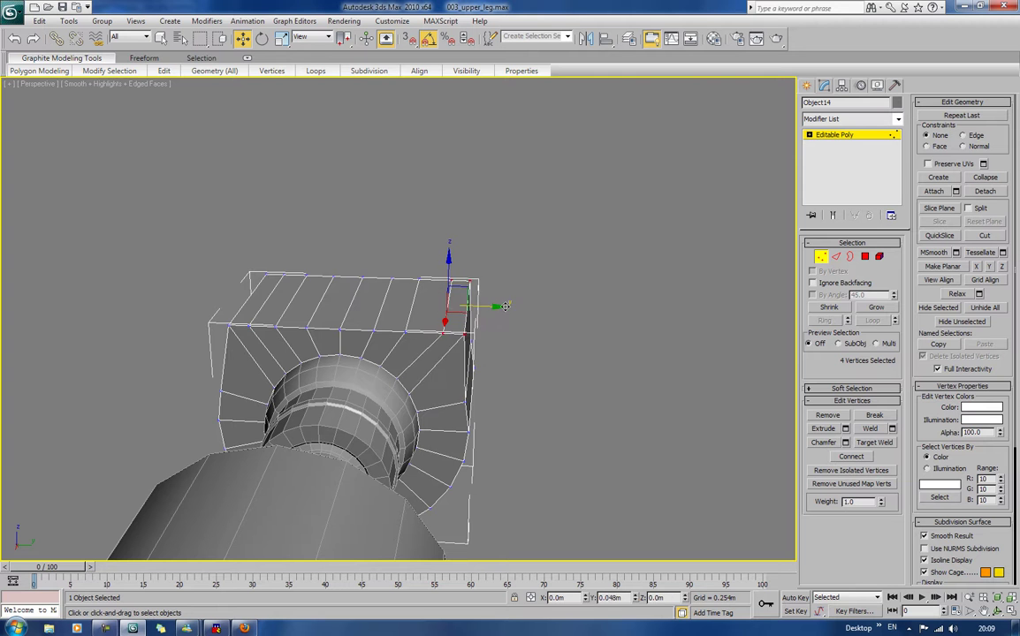
Step: Move the two side vertices below that upper corner outward and upward to straighten the housing's side wall
{"action": "middle_click_drag", "start_coordinate": [538, 321], "coordinate": [572, 324], "text": "alt"}
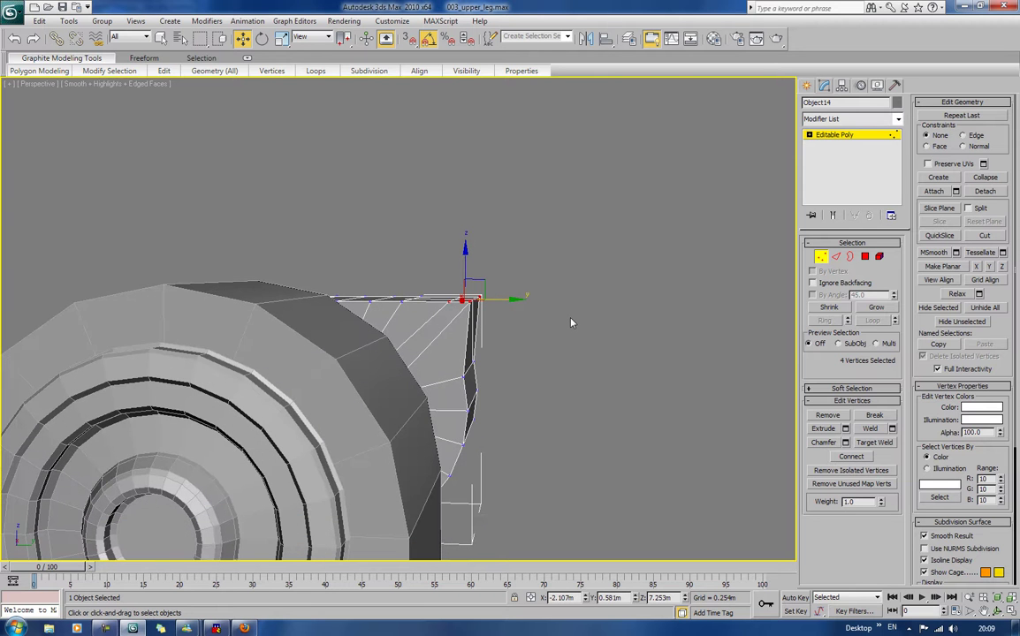
{"action": "left_click", "coordinate": [473, 365]}
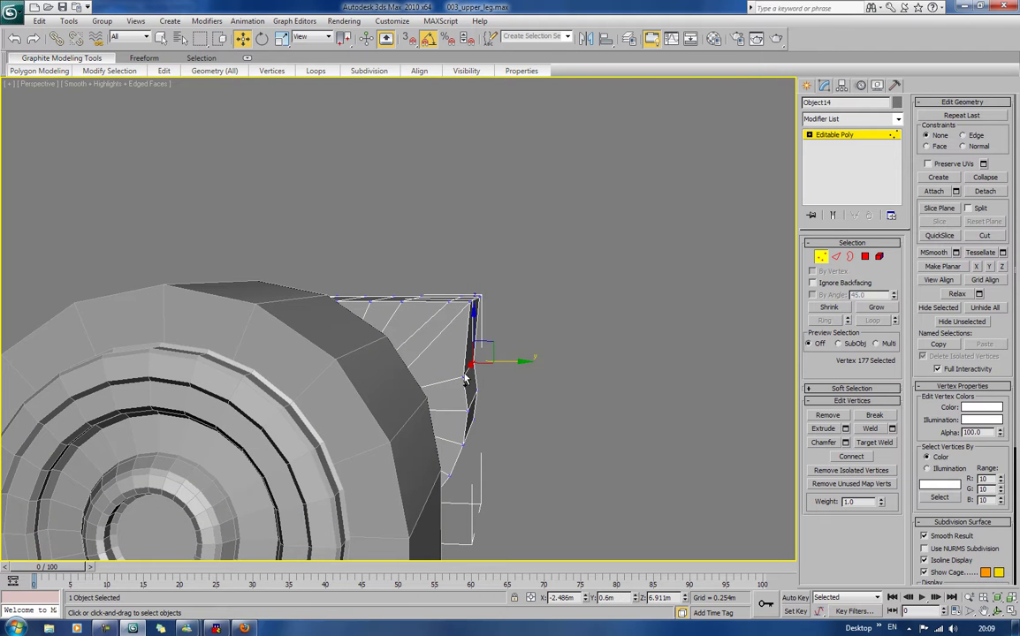
{"action": "left_click", "coordinate": [465, 374], "text": "ctrl"}
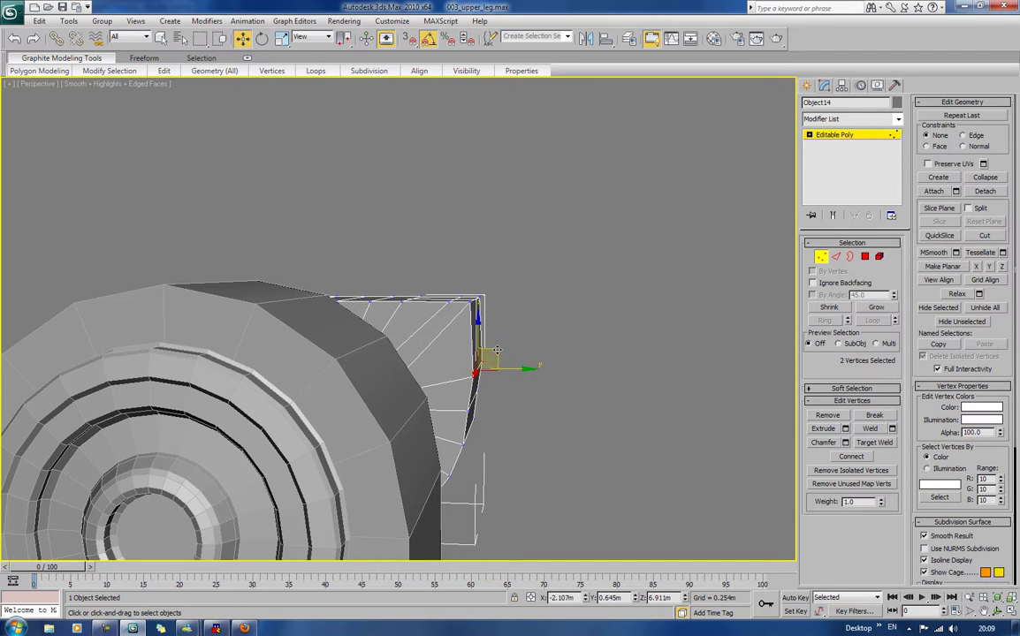
{"action": "left_click_drag", "start_coordinate": [482, 358], "coordinate": [495, 334]}
{"action": "left_click", "coordinate": [594, 280]}
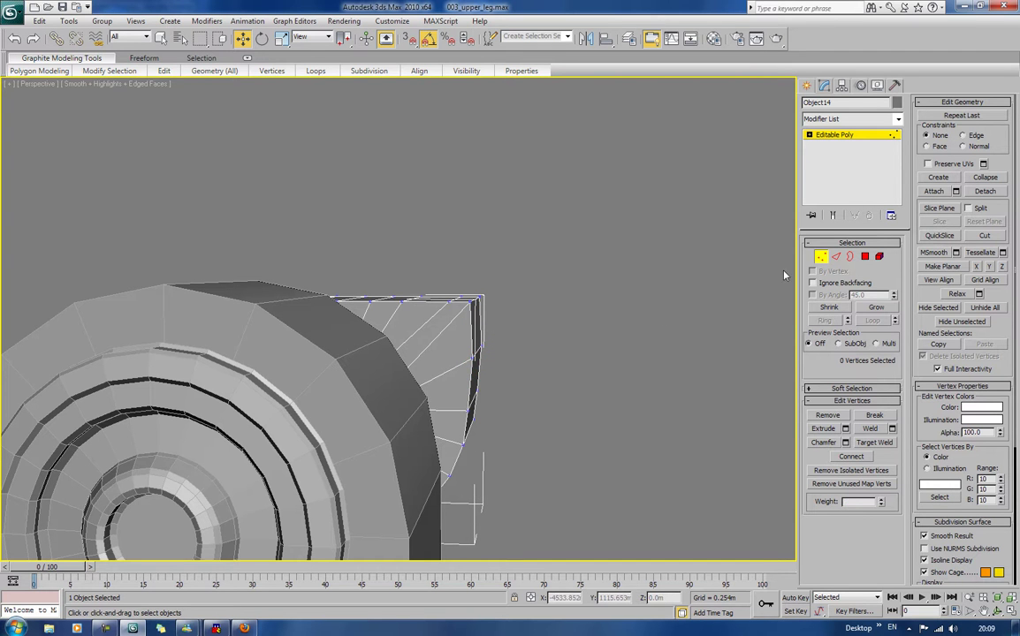
{"action": "left_click", "coordinate": [820, 257]}
Step: Mirror the housing across the X axis as a copy with no offset
{"action": "middle_click_drag", "start_coordinate": [538, 272], "coordinate": [576, 309], "text": "alt"}
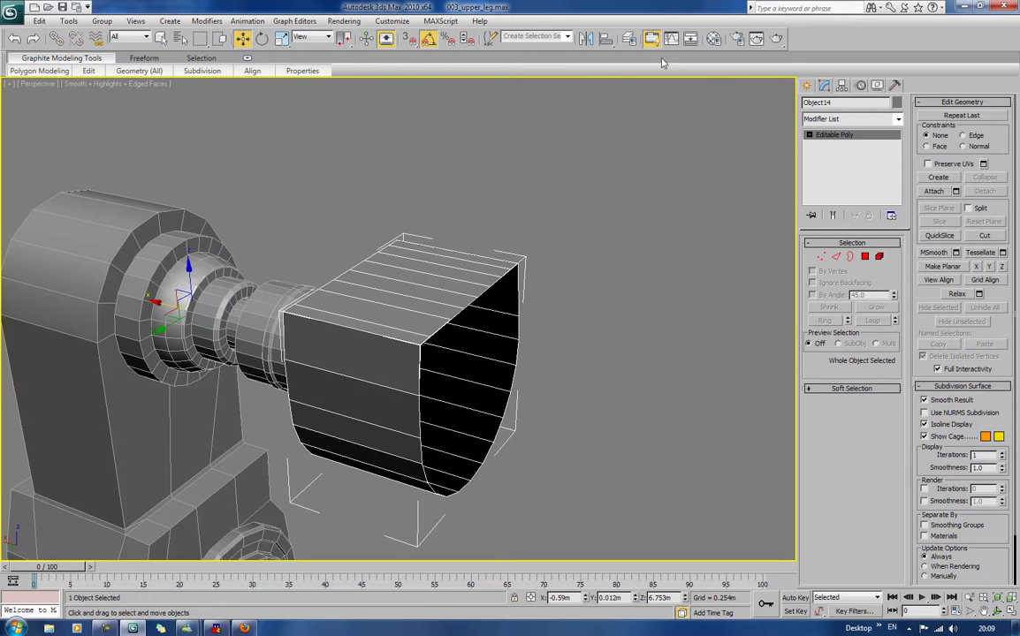
{"action": "left_click", "coordinate": [586, 38]}
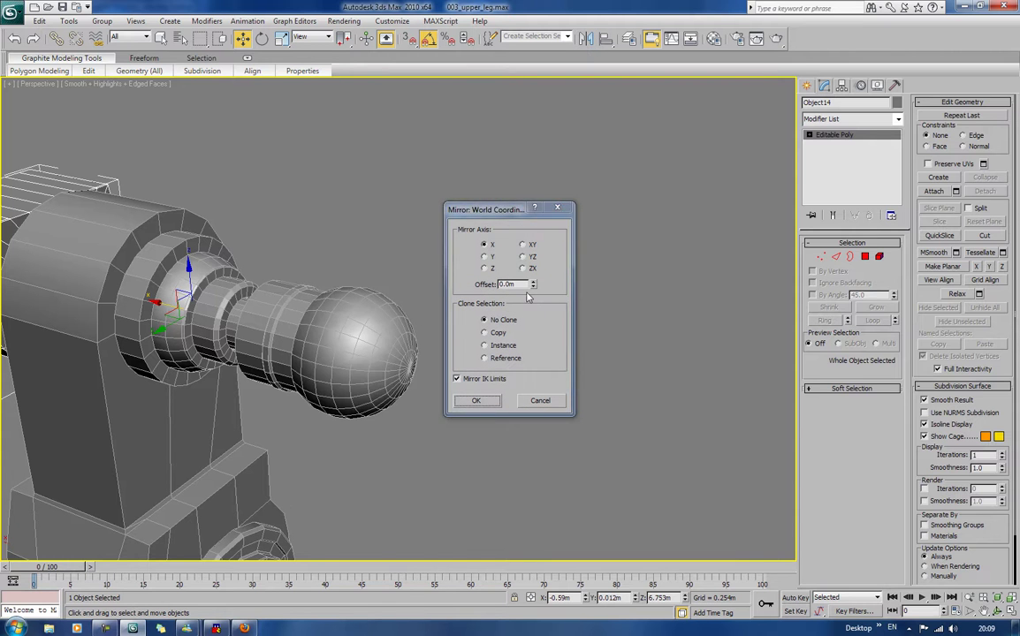
{"action": "left_click", "coordinate": [485, 332]}
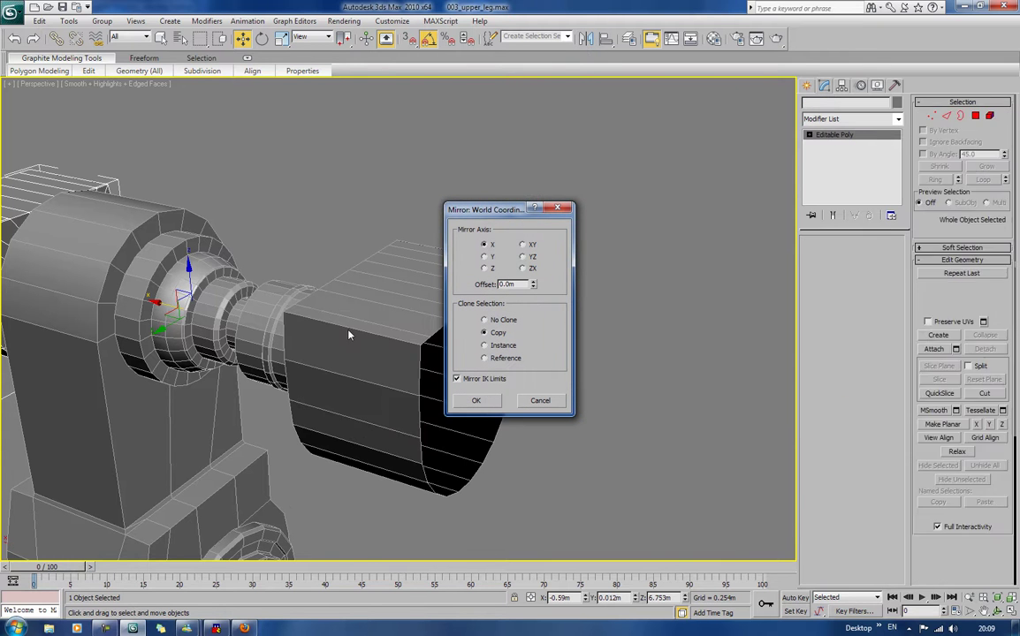
{"action": "key", "text": "Return"}
{"action": "middle_click_drag", "start_coordinate": [330, 314], "coordinate": [471, 301]}
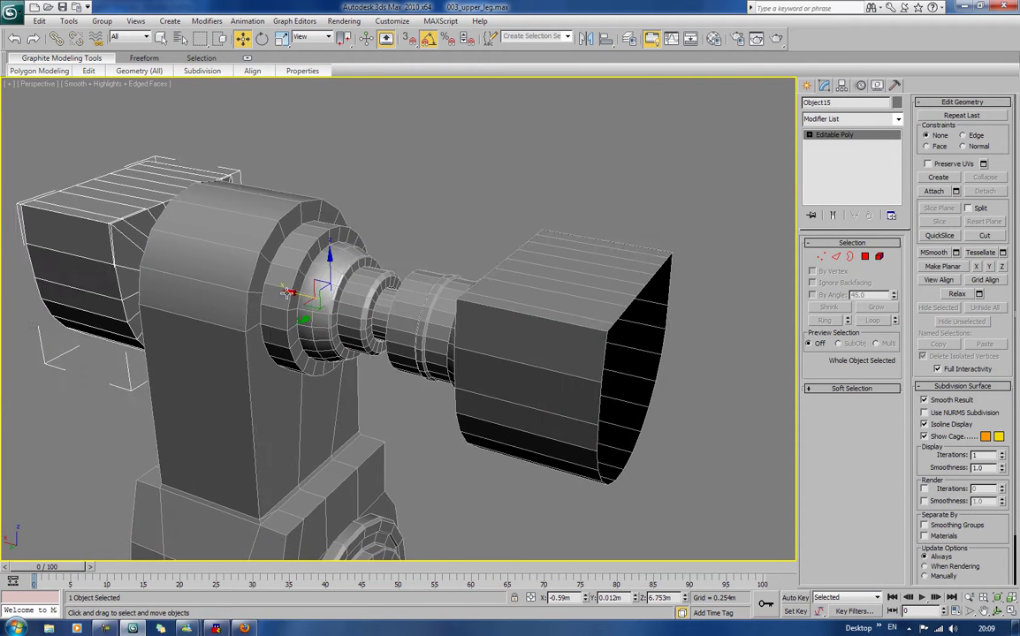
{"action": "left_click_drag", "start_coordinate": [323, 291], "coordinate": [707, 364]}
{"action": "key", "text": "ctrl+z"}
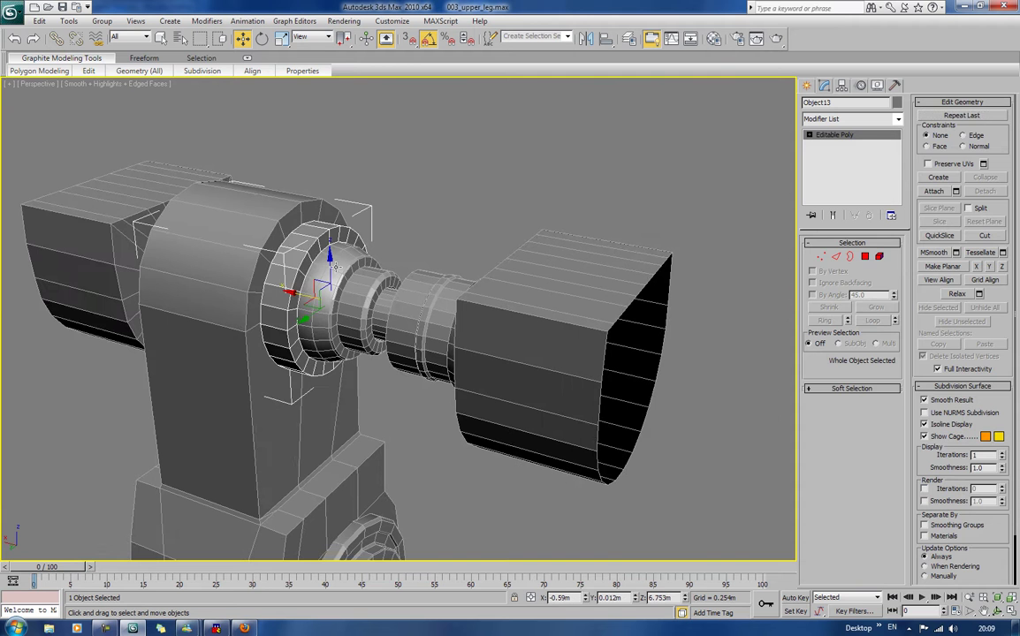
{"action": "left_click", "coordinate": [83, 231]}
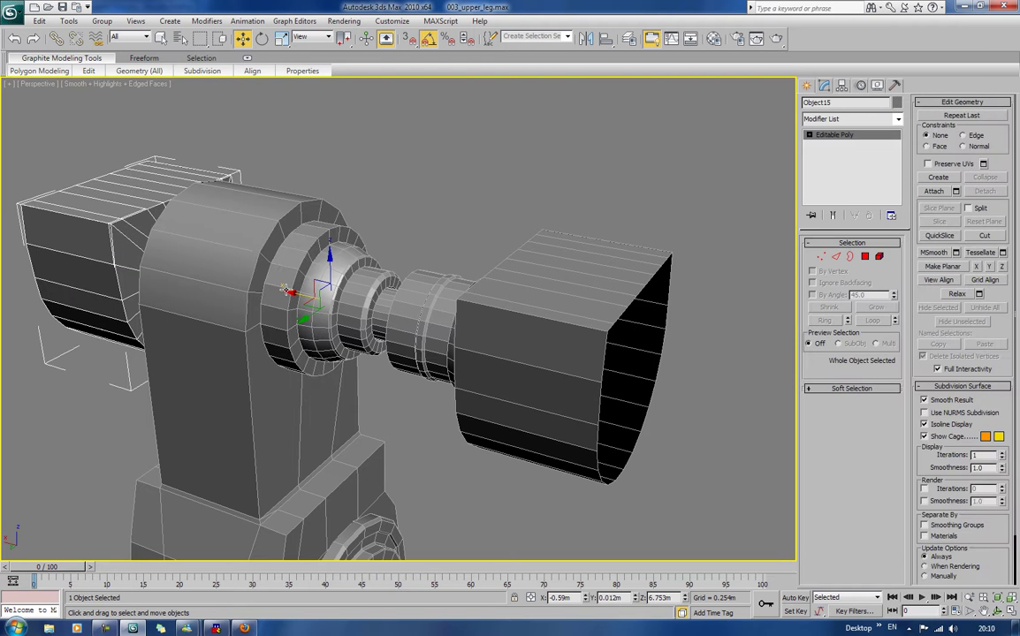
{"action": "left_click_drag", "start_coordinate": [285, 290], "coordinate": [663, 300]}
{"action": "key", "text": "ctrl+z"}
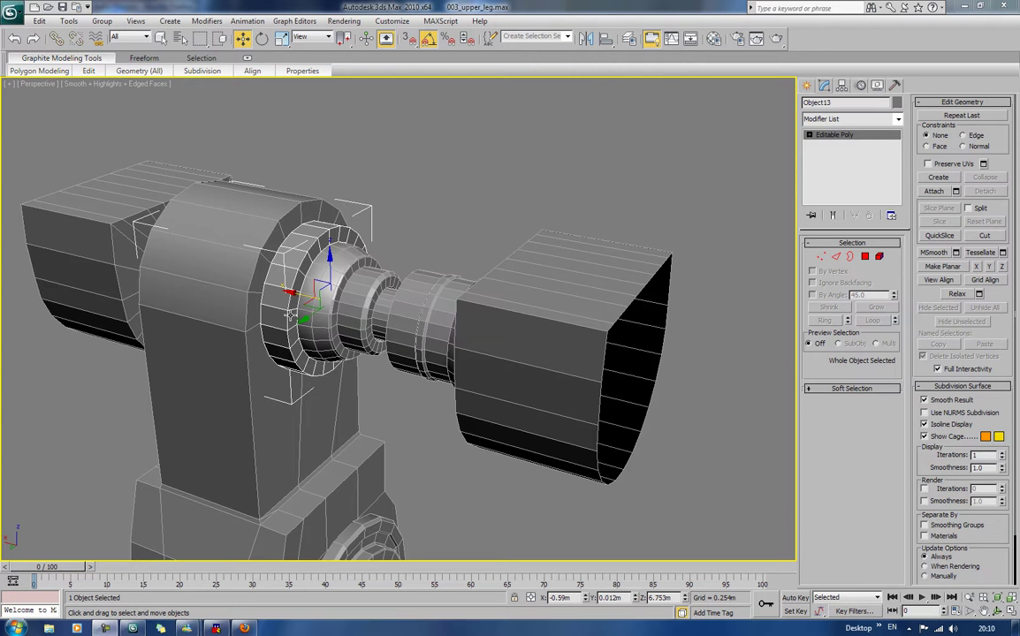
Step: Move the mirrored housing copy along X to about -4.38 m, against the open end of the original housing
{"action": "left_click", "coordinate": [97, 164]}
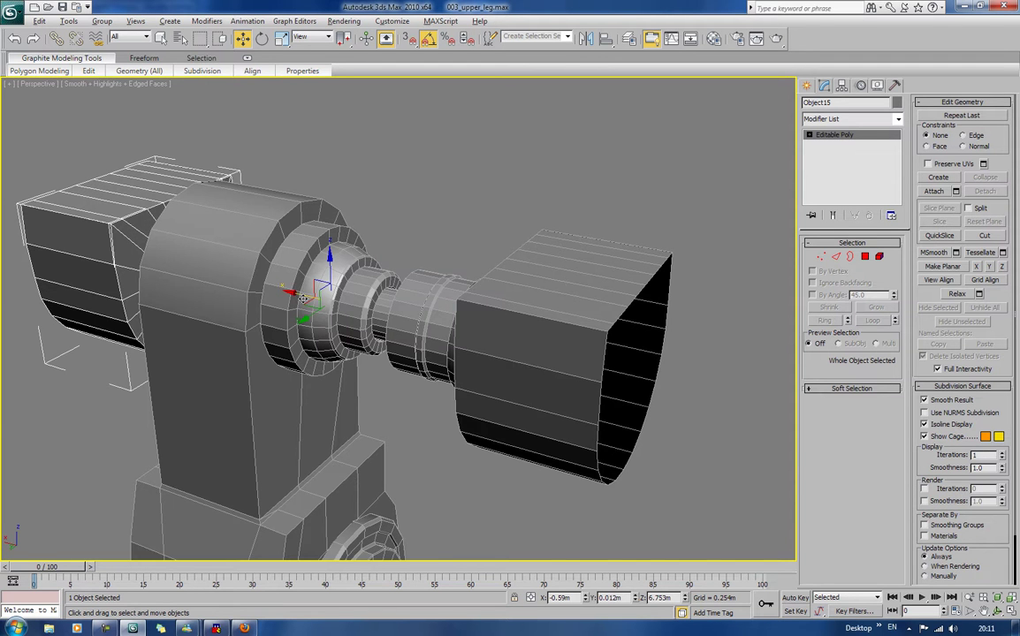
{"action": "middle_click_drag", "start_coordinate": [303, 299], "coordinate": [419, 329], "text": "alt"}
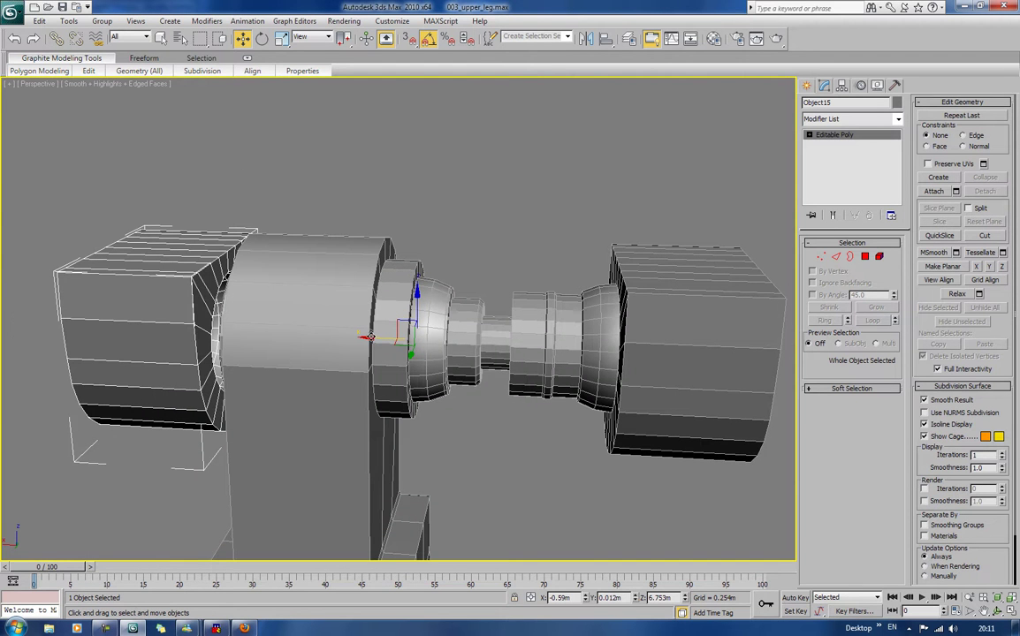
{"action": "left_click_drag", "start_coordinate": [369, 336], "coordinate": [887, 409]}
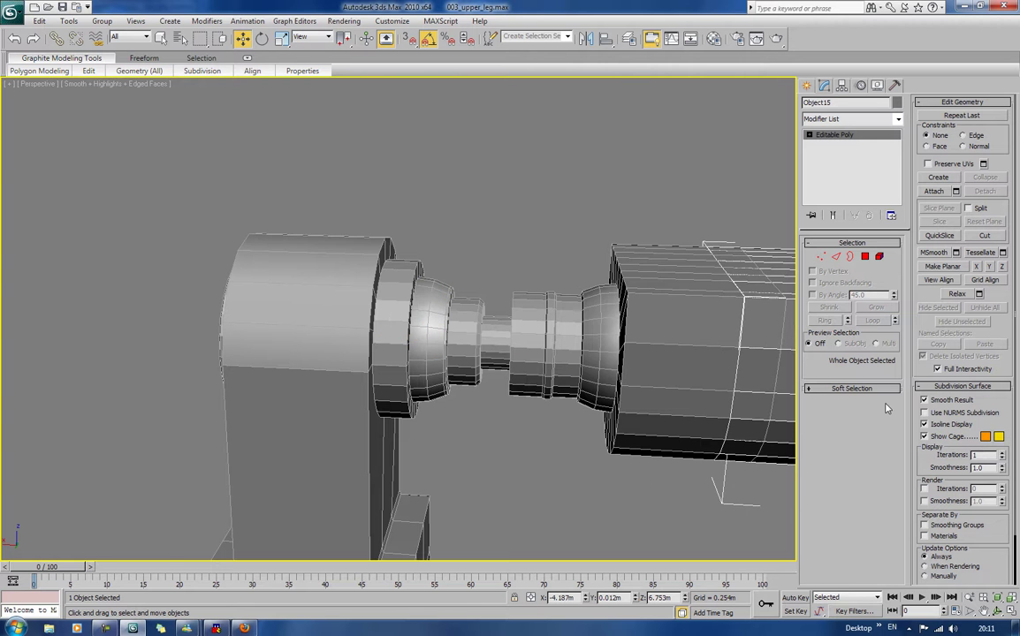
{"action": "middle_click_drag", "start_coordinate": [642, 382], "coordinate": [288, 344]}
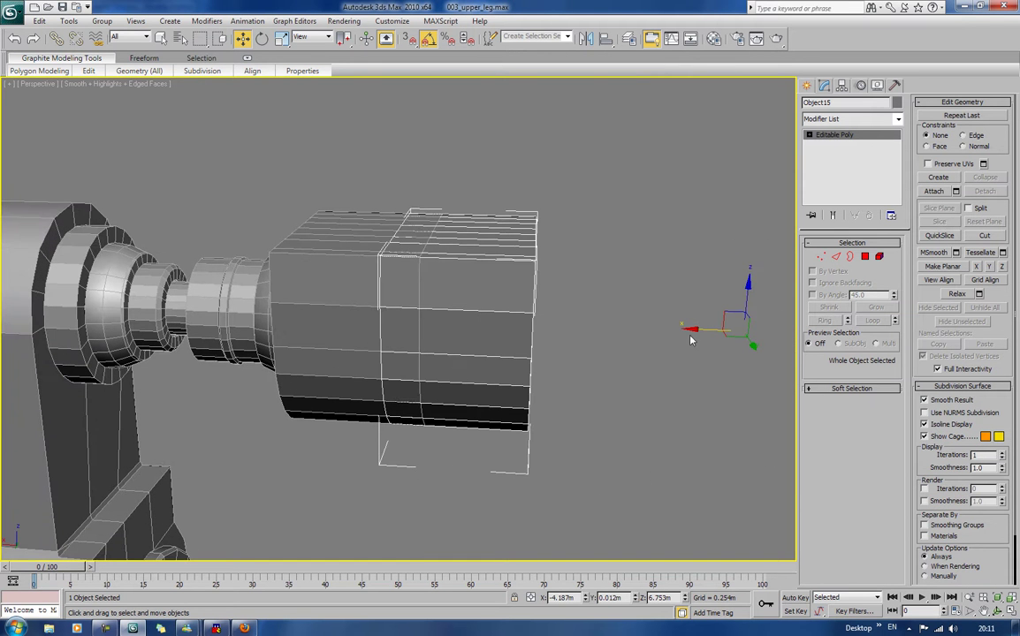
{"action": "left_click_drag", "start_coordinate": [694, 329], "coordinate": [725, 371]}
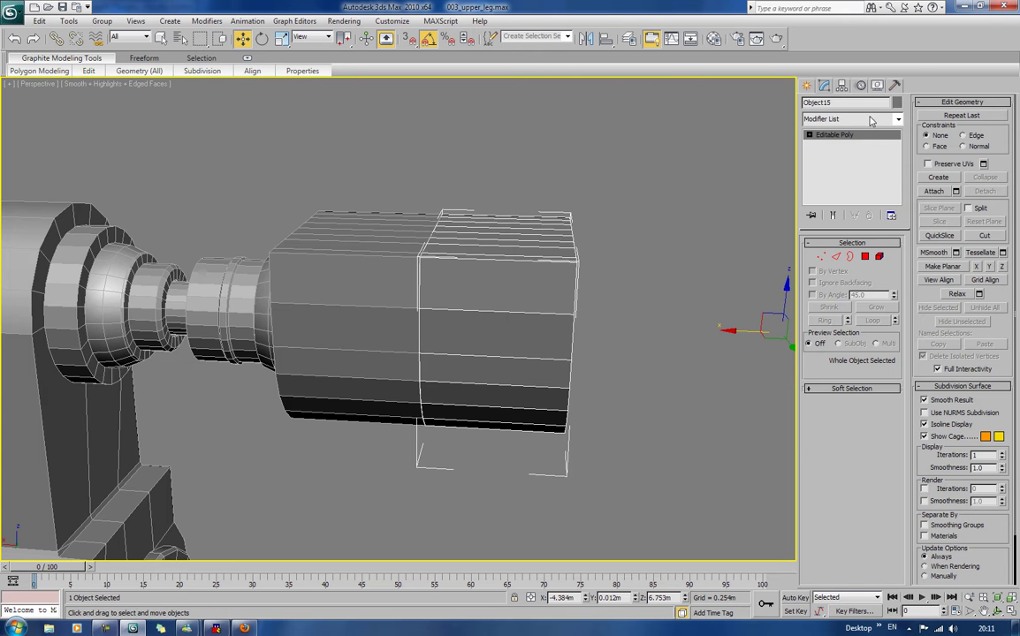
Step: Apply Reset XForm to the mirrored housing half and convert it to an Editable Poly
{"action": "left_click", "coordinate": [896, 85]}
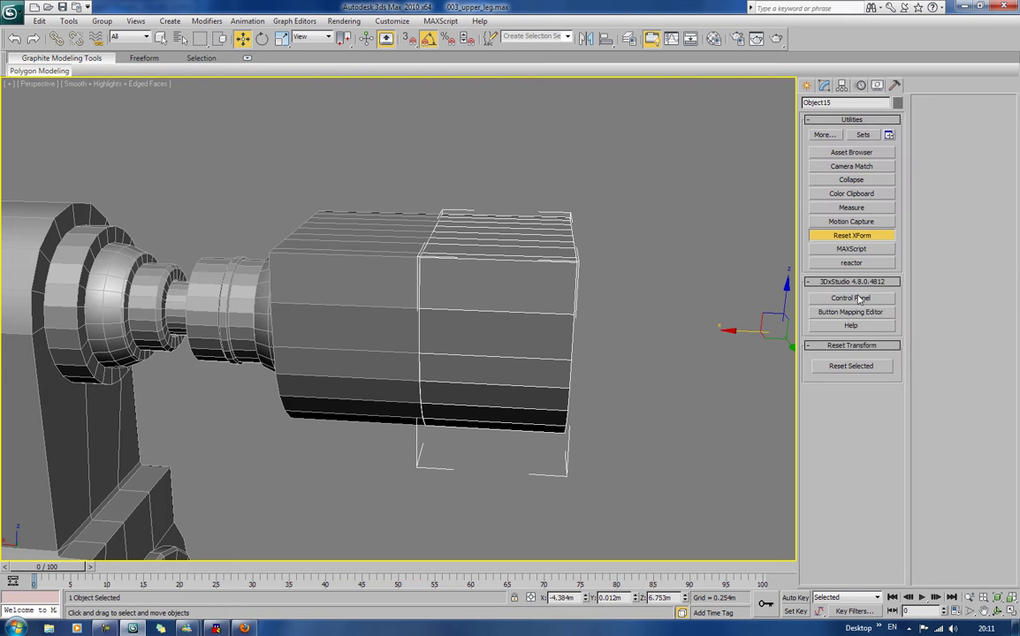
{"action": "left_click", "coordinate": [851, 366]}
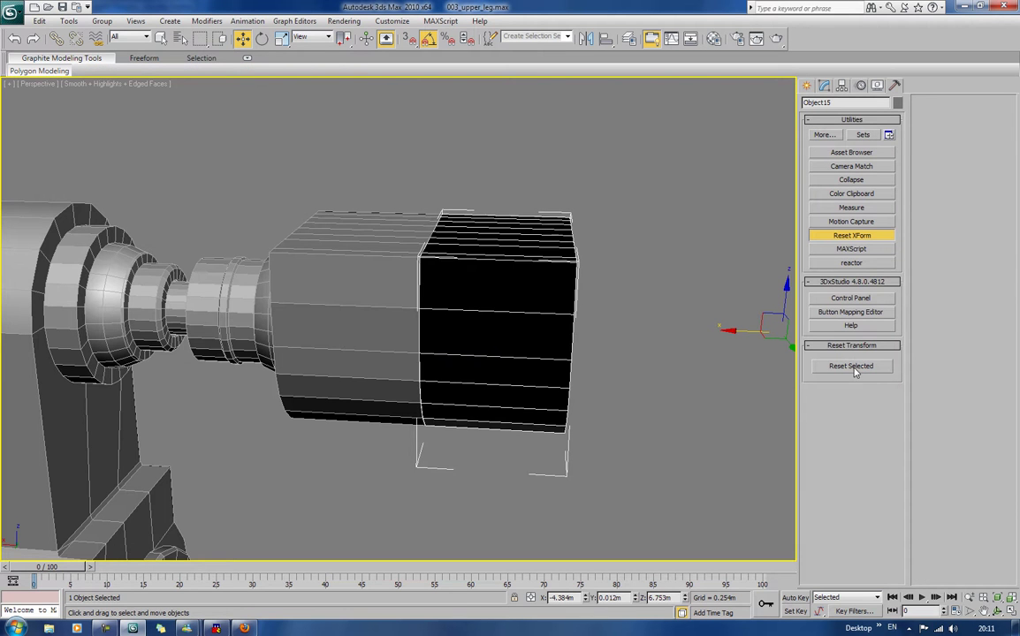
{"action": "right_click", "coordinate": [552, 326]}
{"action": "mouse_move", "coordinate": [467, 440]}
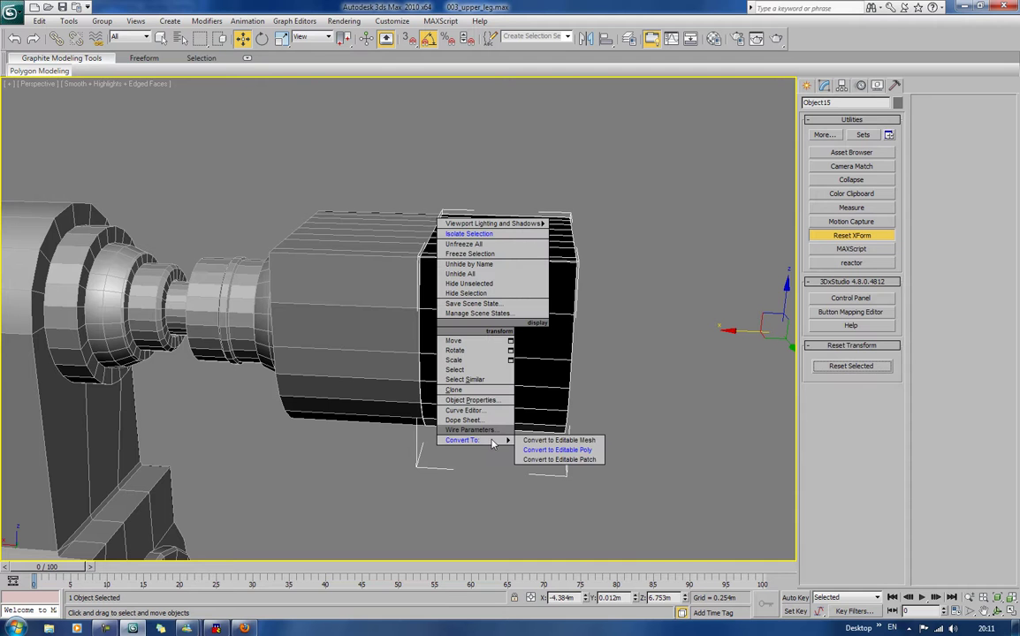
{"action": "left_click", "coordinate": [548, 450]}
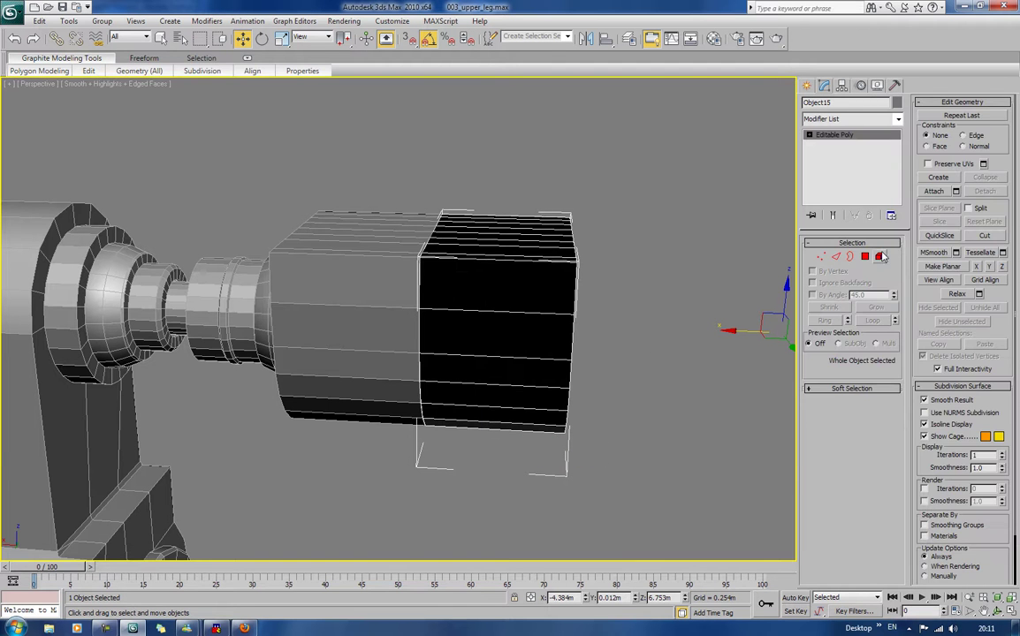
Step: Select the mirrored half as a whole element and flip its normals
{"action": "key", "text": "5"}
{"action": "left_click", "coordinate": [537, 331]}
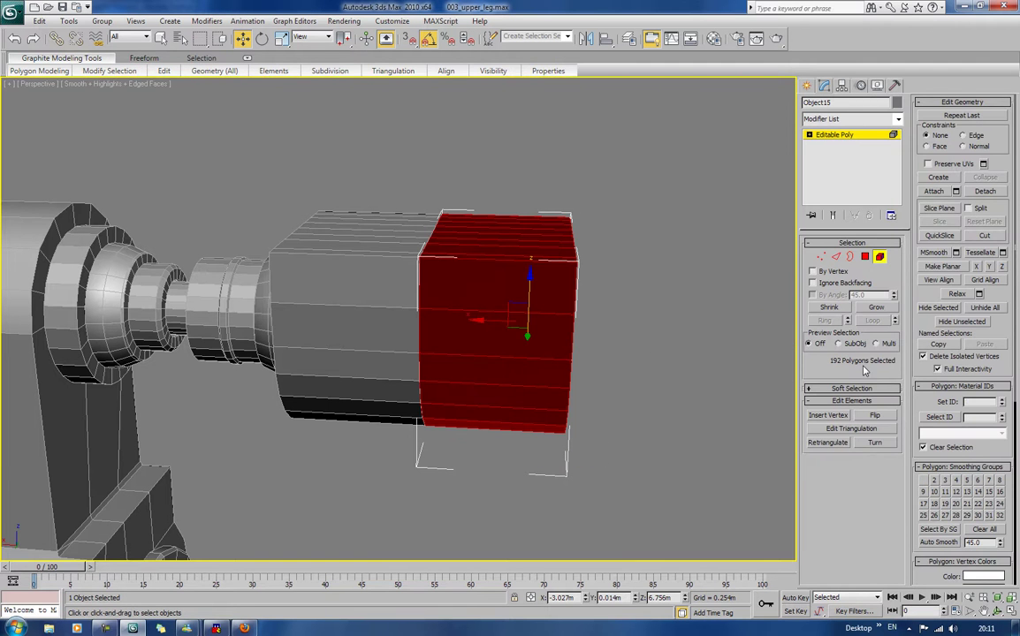
{"action": "left_click", "coordinate": [873, 416]}
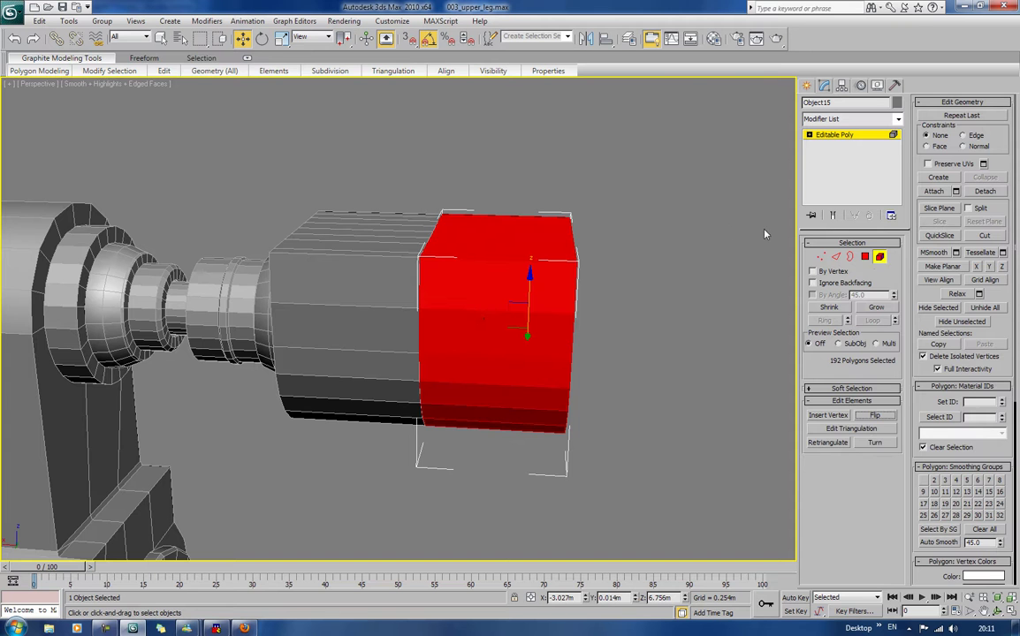
{"action": "left_click", "coordinate": [879, 256]}
Step: Attach the mirrored half to the original housing to form one object
{"action": "left_click", "coordinate": [382, 280]}
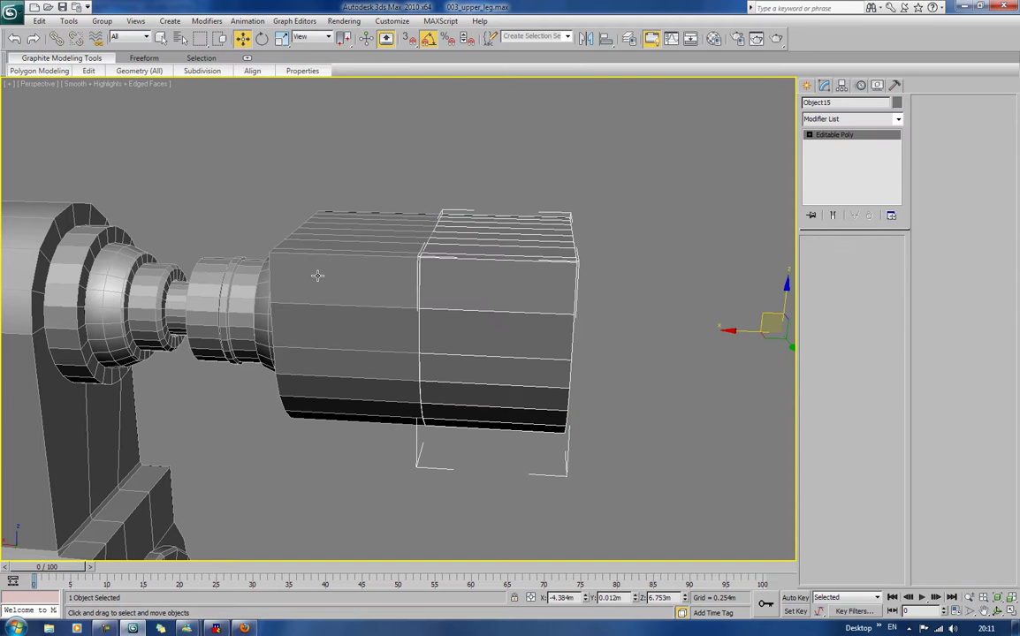
{"action": "left_click", "coordinate": [934, 191]}
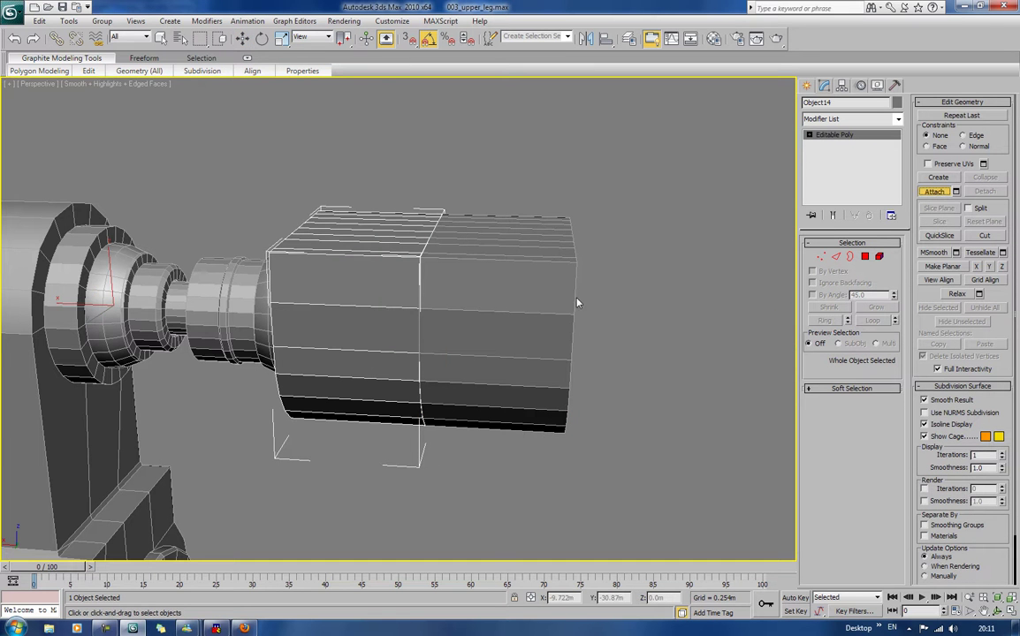
{"action": "left_click", "coordinate": [499, 276]}
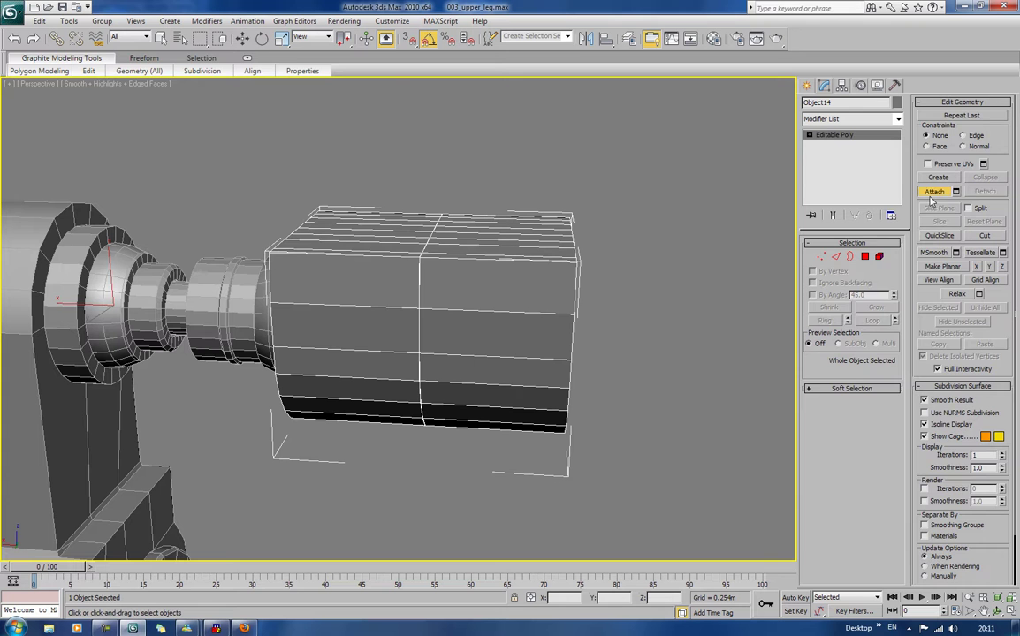
Step: Weld all vertices of the combined housing with a 0.003 m threshold to close the middle seam
{"action": "key", "text": "w"}
{"action": "key", "text": "1"}
{"action": "key", "text": "ctrl+a"}
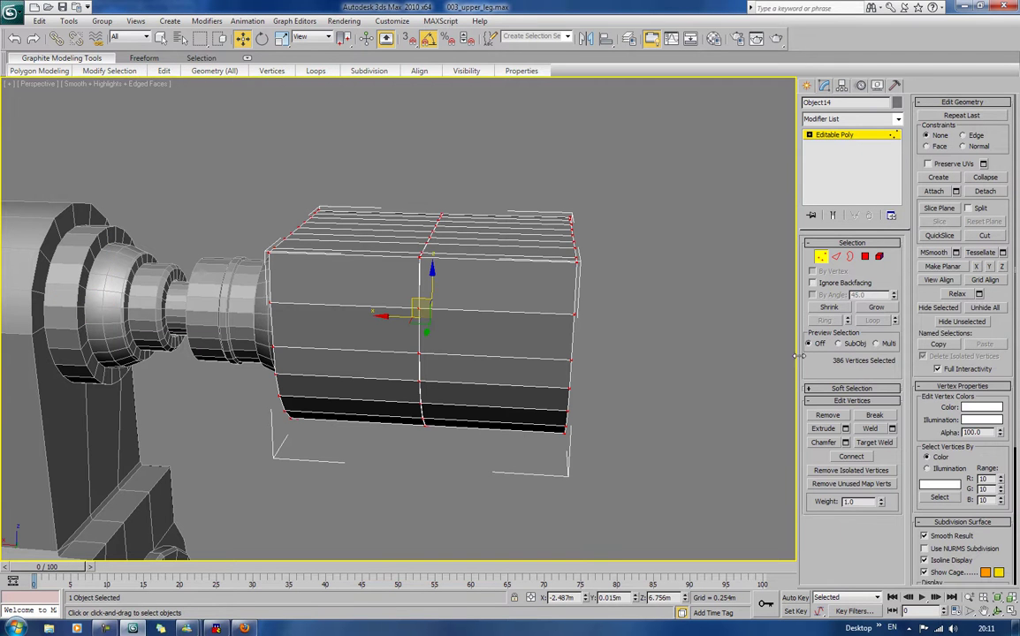
{"action": "left_click", "coordinate": [892, 428]}
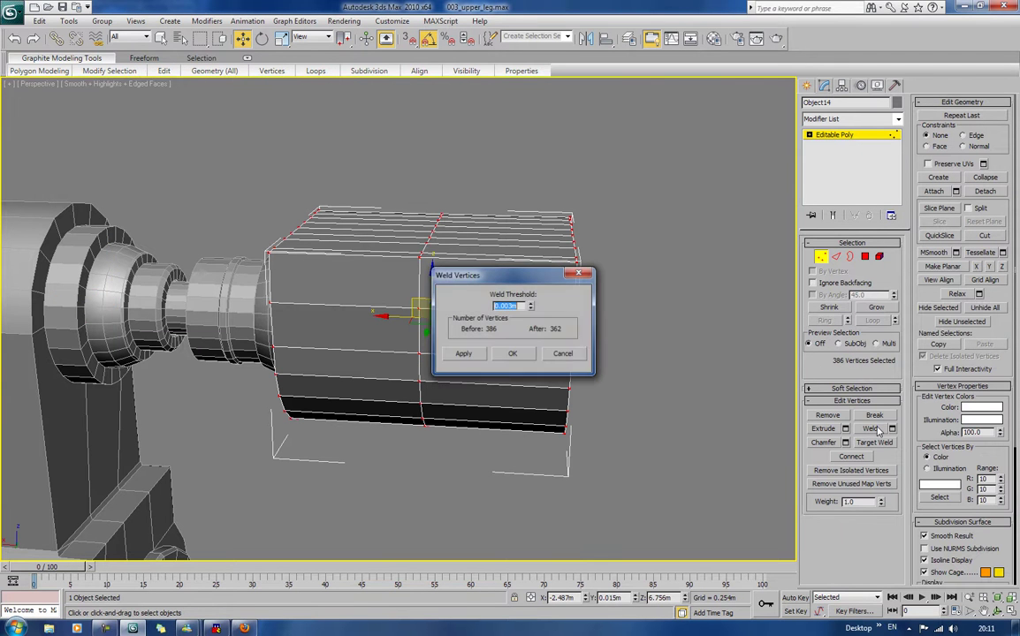
{"action": "left_click", "coordinate": [513, 354]}
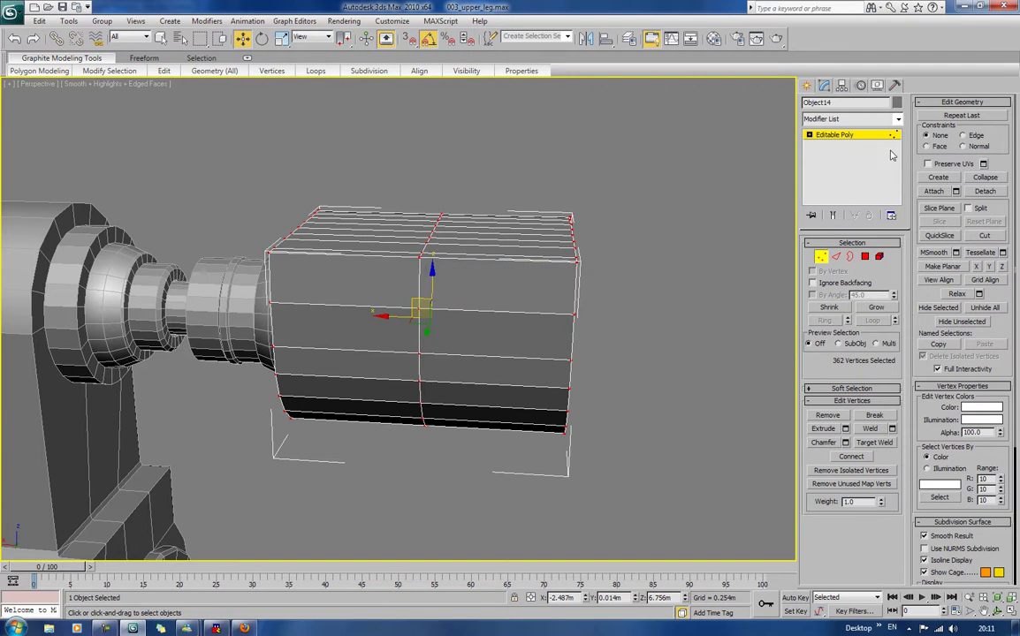
{"action": "left_click", "coordinate": [820, 257]}
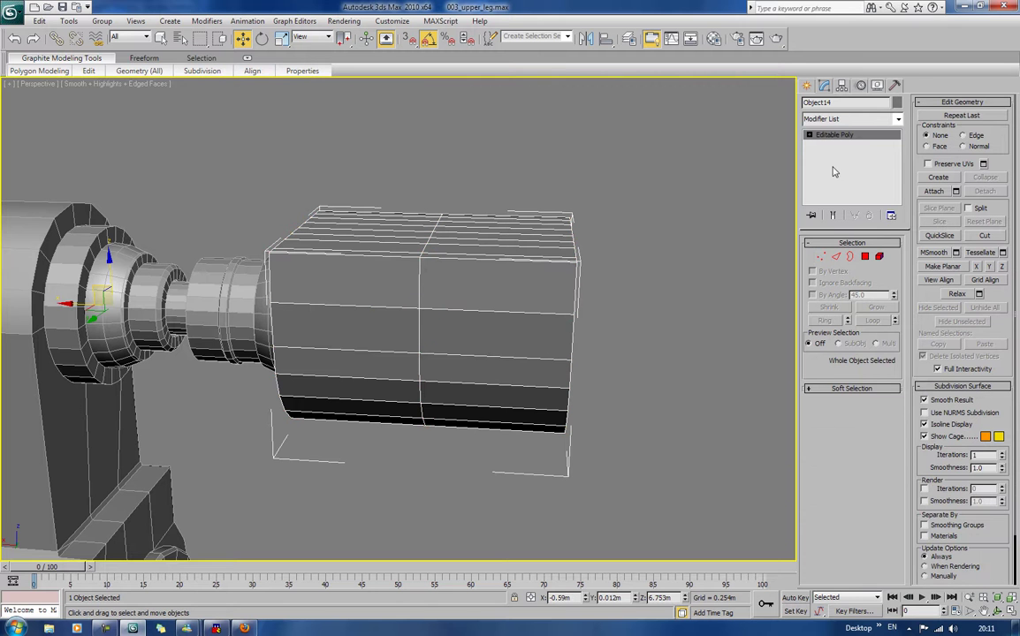
Step: Center the pivot of the combined housing on the object
{"action": "left_click", "coordinate": [855, 121]}
{"action": "left_click", "coordinate": [824, 85]}
{"action": "left_click", "coordinate": [823, 85]}
{"action": "left_click", "coordinate": [848, 162]}
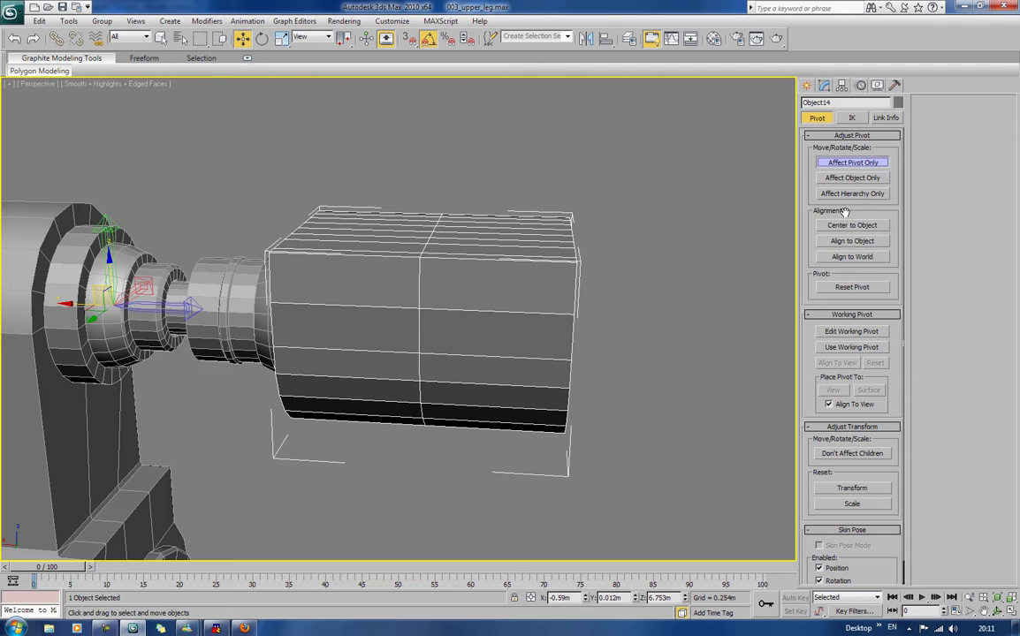
{"action": "left_click", "coordinate": [851, 226]}
{"action": "left_click", "coordinate": [853, 162]}
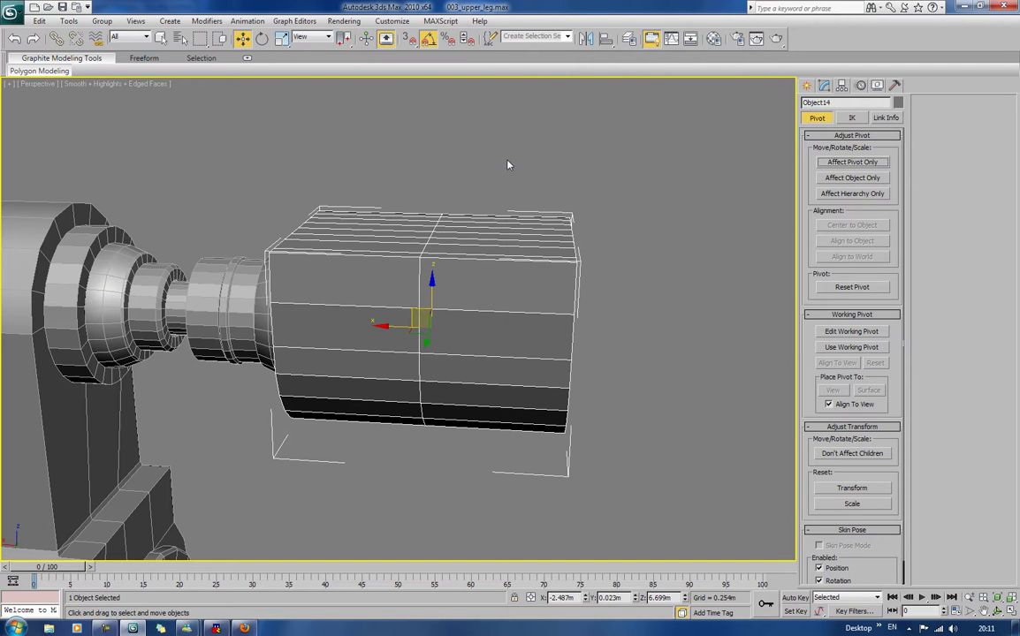
Step: Examine the combined housing in the left and front views, including its proportions against the leg
{"action": "key", "text": "l"}
{"action": "key", "text": "z"}
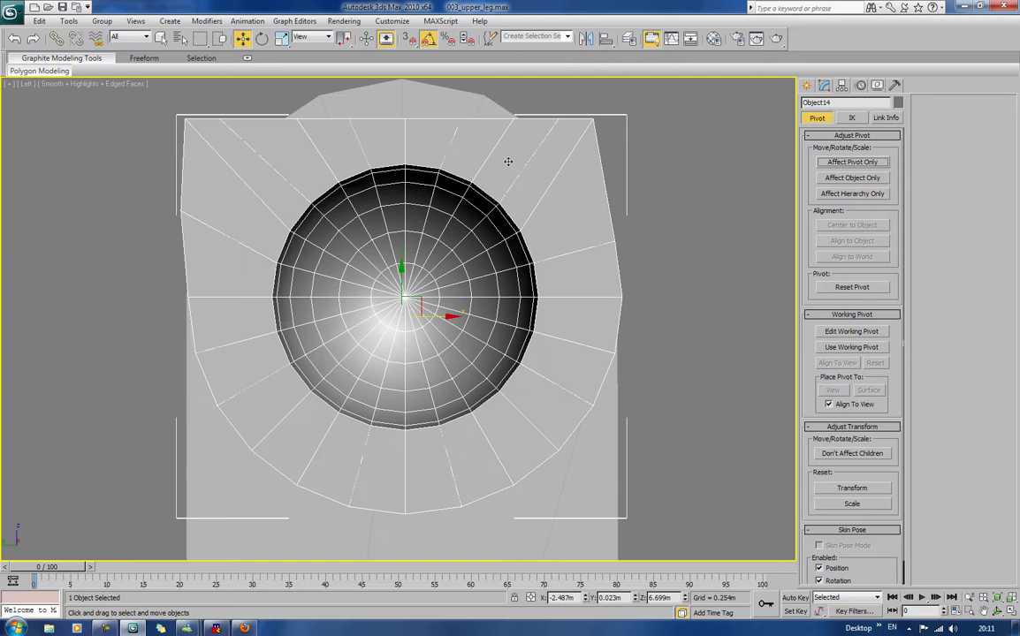
{"action": "key", "text": "f"}
{"action": "key", "text": "z"}
{"action": "left_click", "coordinate": [525, 103]}
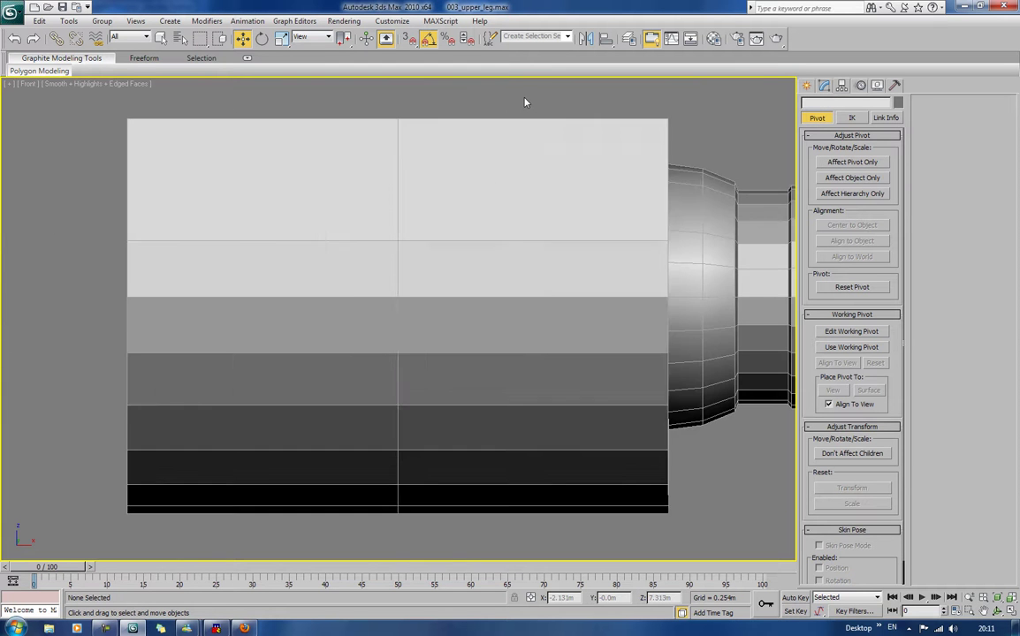
{"action": "scroll", "coordinate": [524, 102], "scroll_direction": "down", "scroll_amount": 3}
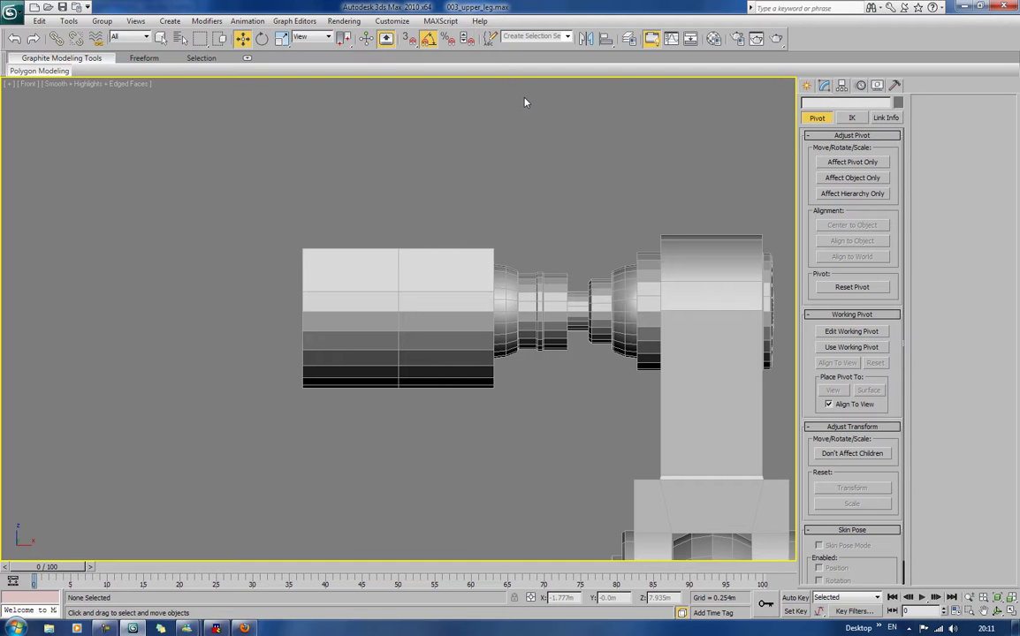
{"action": "middle_click_drag", "start_coordinate": [537, 265], "coordinate": [534, 155]}
{"action": "scroll", "coordinate": [533, 153], "scroll_direction": "down", "scroll_amount": 3}
{"action": "scroll", "coordinate": [533, 153], "scroll_direction": "up", "scroll_amount": 5}
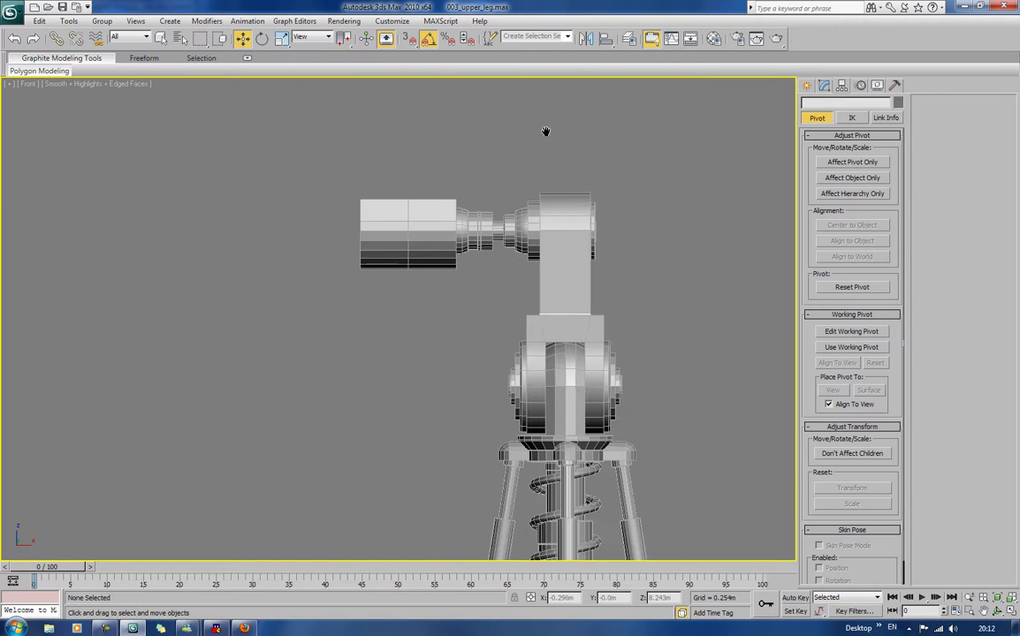
{"action": "scroll", "coordinate": [560, 272], "scroll_direction": "up", "scroll_amount": 6}
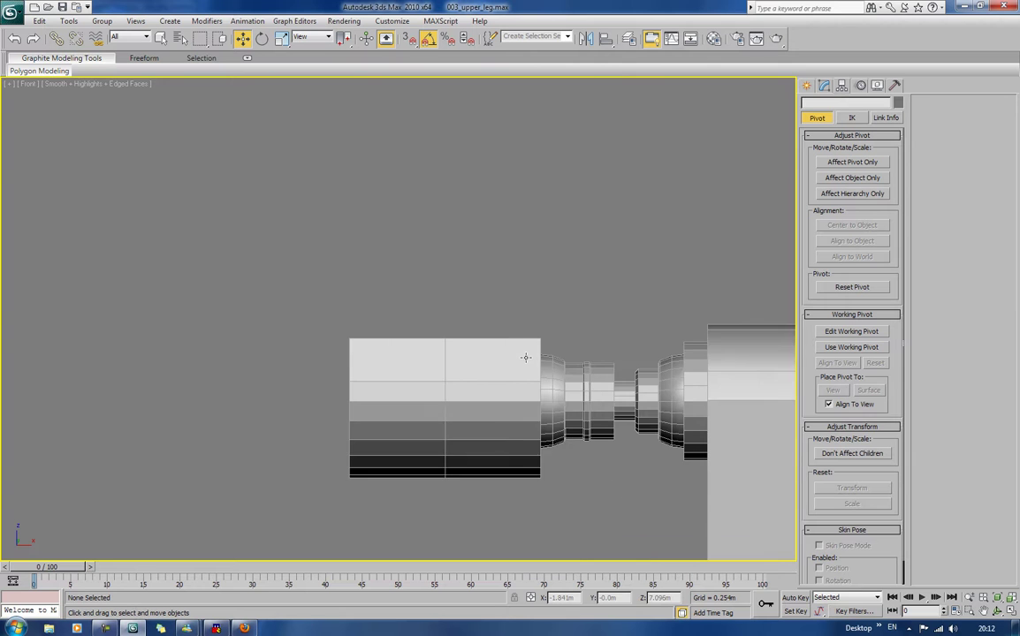
Step: Move only the pivot of the dome-ended shaft along X to about -1.728 m, at the center of the housing-side dome
{"action": "left_click", "coordinate": [598, 236]}
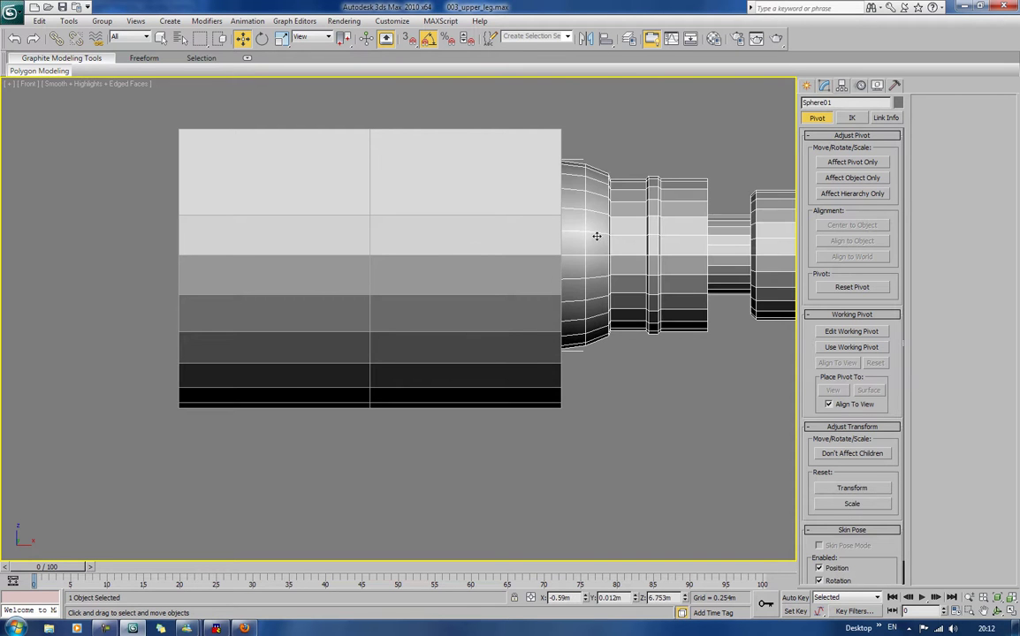
{"action": "middle_click_drag", "start_coordinate": [610, 245], "coordinate": [381, 257]}
{"action": "key", "text": "F3"}
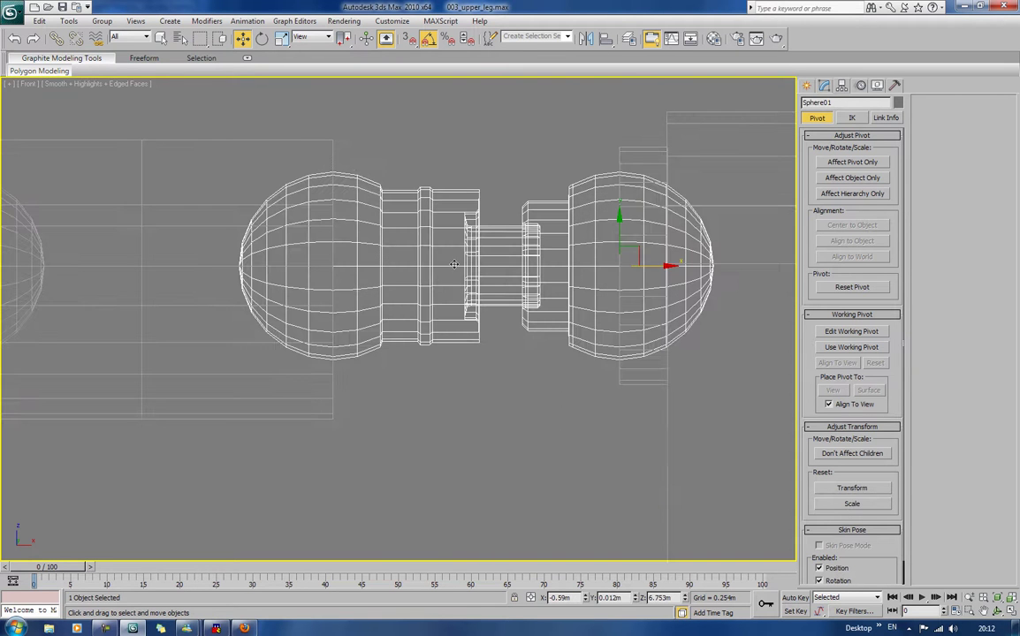
{"action": "left_click", "coordinate": [851, 164]}
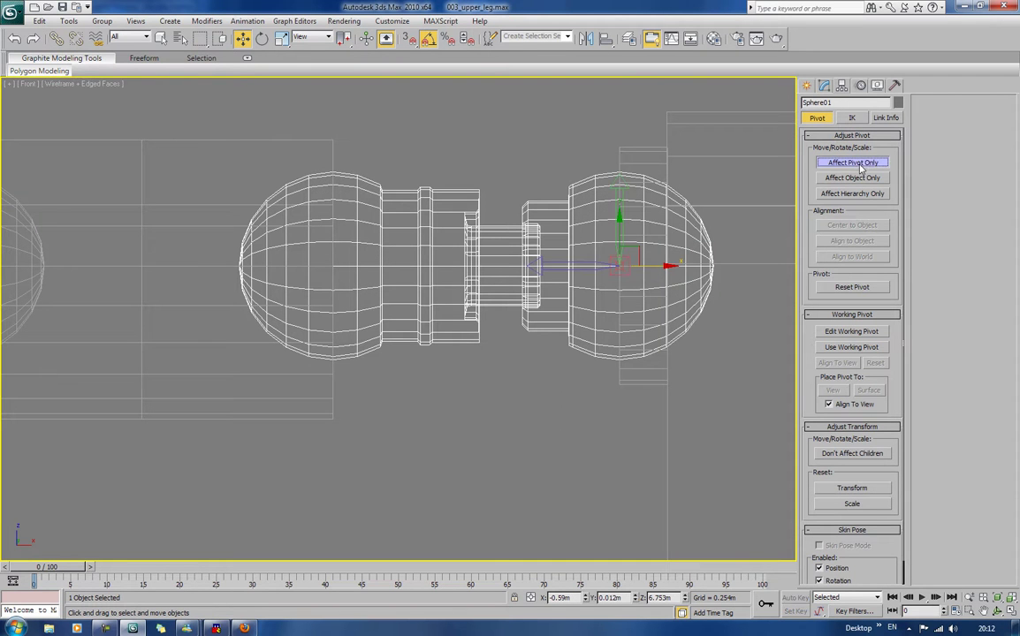
{"action": "left_click_drag", "start_coordinate": [660, 264], "coordinate": [373, 263]}
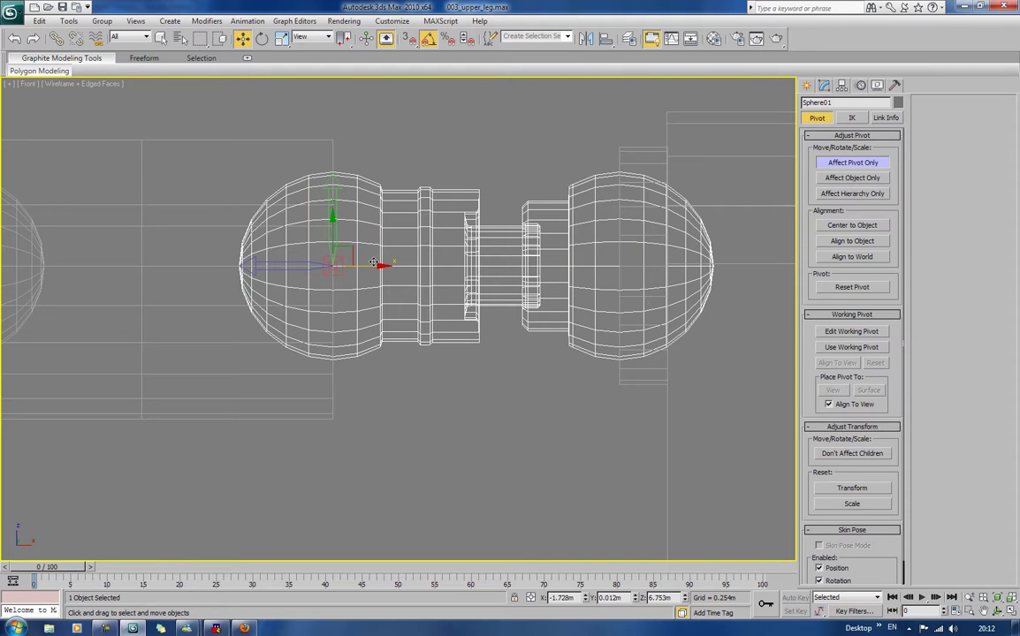
{"action": "left_click", "coordinate": [851, 164]}
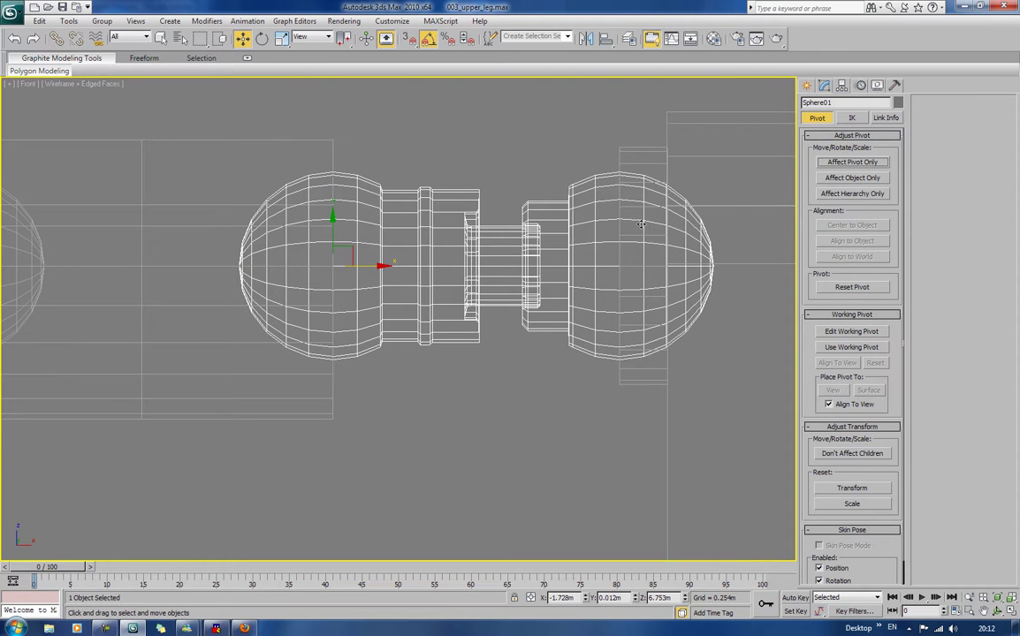
{"action": "key", "text": "p"}
{"action": "scroll", "coordinate": [616, 221], "scroll_direction": "down", "scroll_amount": 3}
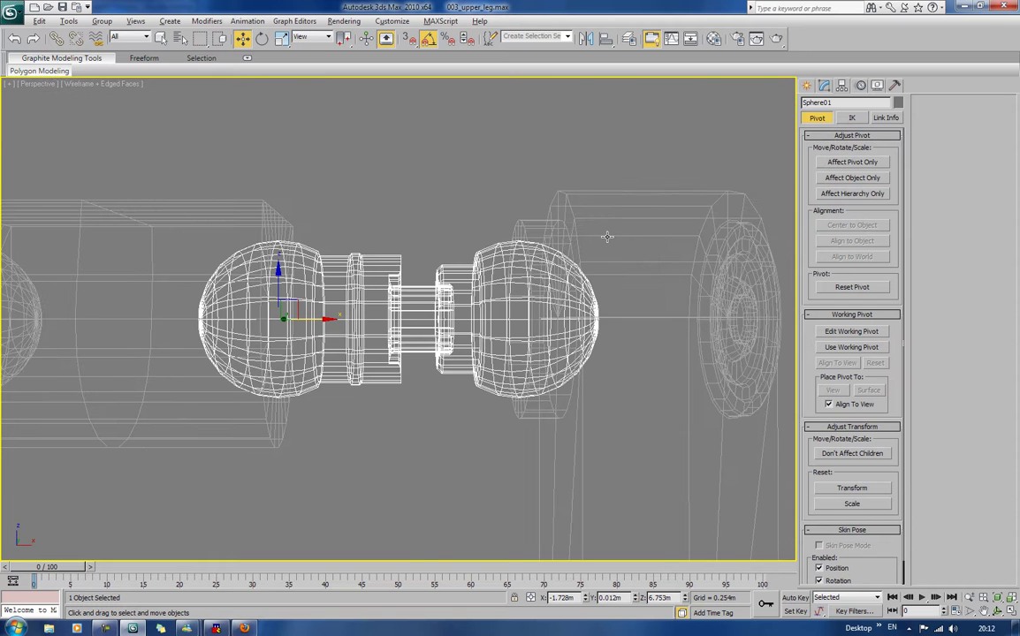
{"action": "middle_click_drag", "start_coordinate": [608, 234], "coordinate": [425, 260], "text": "alt"}
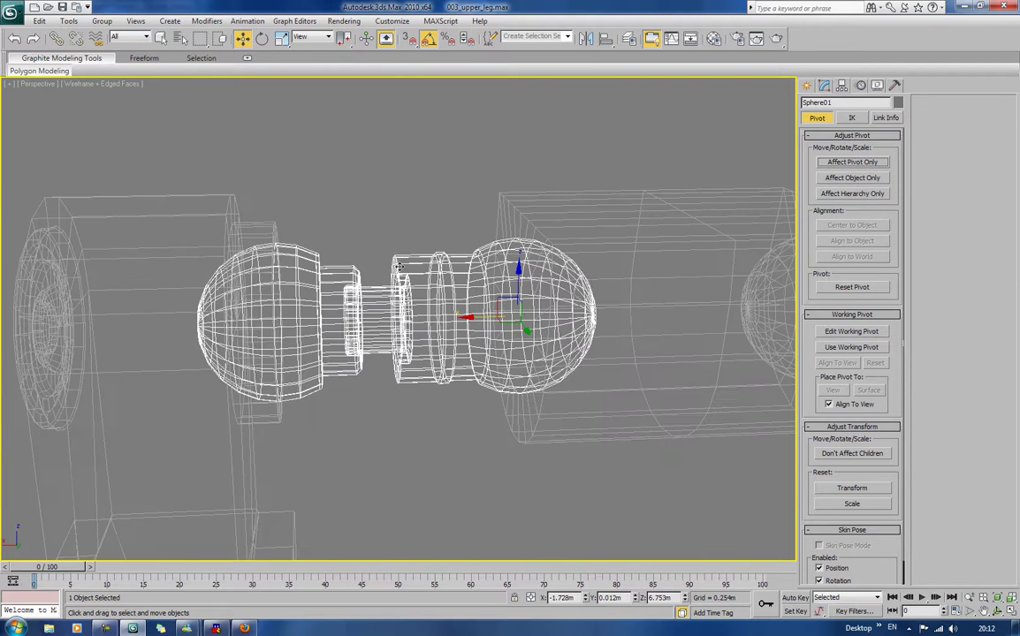
Step: Switch the perspective view to shaded display and examine the shaft and housing in relation to the whole leg
{"action": "key", "text": "F3"}
{"action": "scroll", "coordinate": [424, 261], "scroll_direction": "up", "scroll_amount": 3}
{"action": "scroll", "coordinate": [441, 313], "scroll_direction": "down", "scroll_amount": 6}
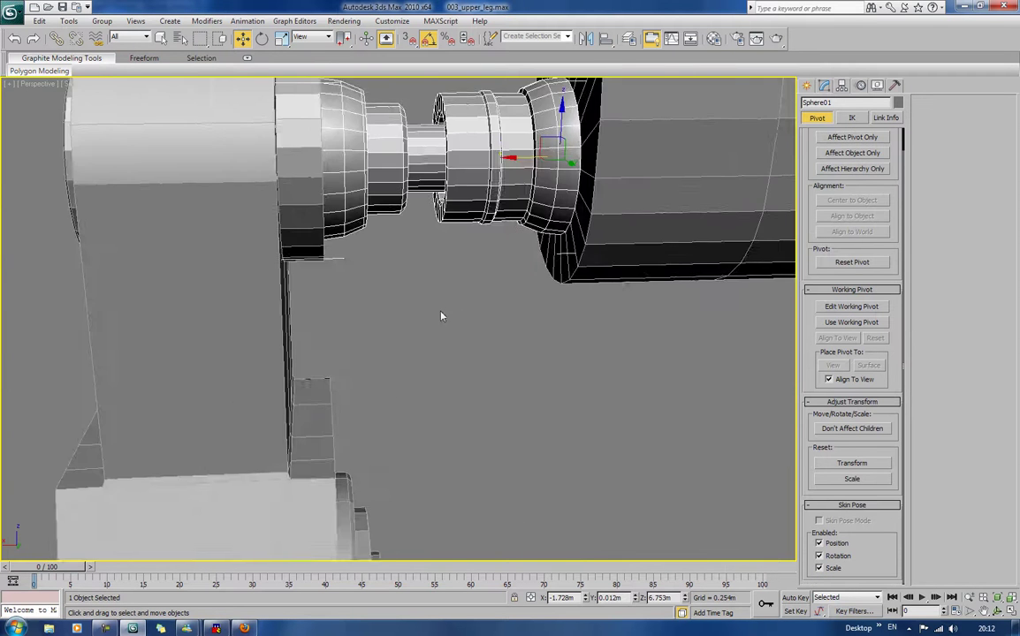
{"action": "middle_click_drag", "start_coordinate": [442, 314], "coordinate": [511, 305], "text": "alt"}
{"action": "scroll", "coordinate": [511, 305], "scroll_direction": "down", "scroll_amount": 5}
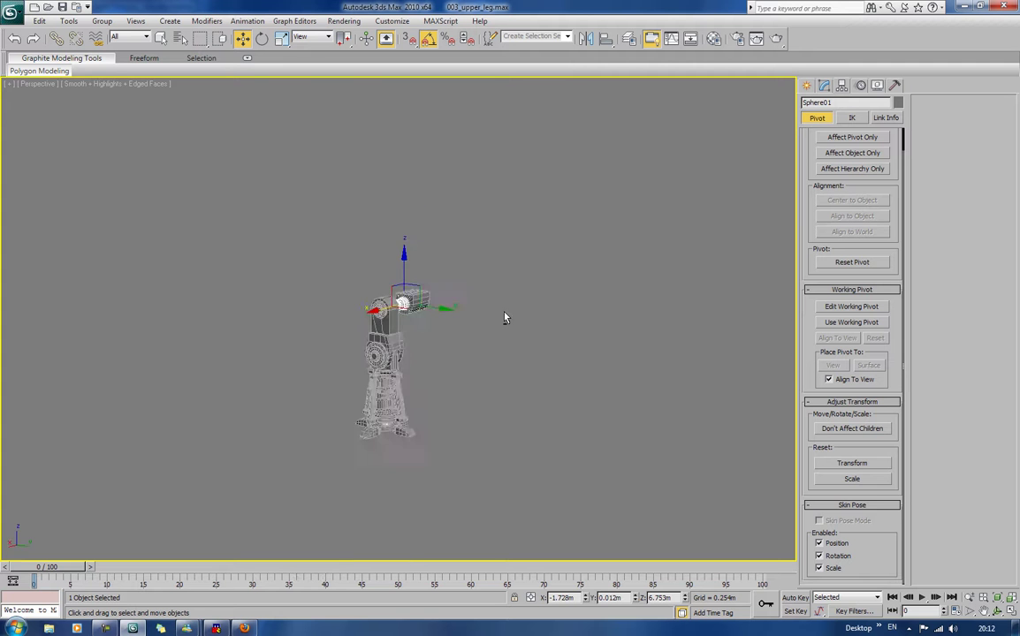
{"action": "middle_click_drag", "start_coordinate": [454, 280], "coordinate": [416, 309], "text": "alt"}
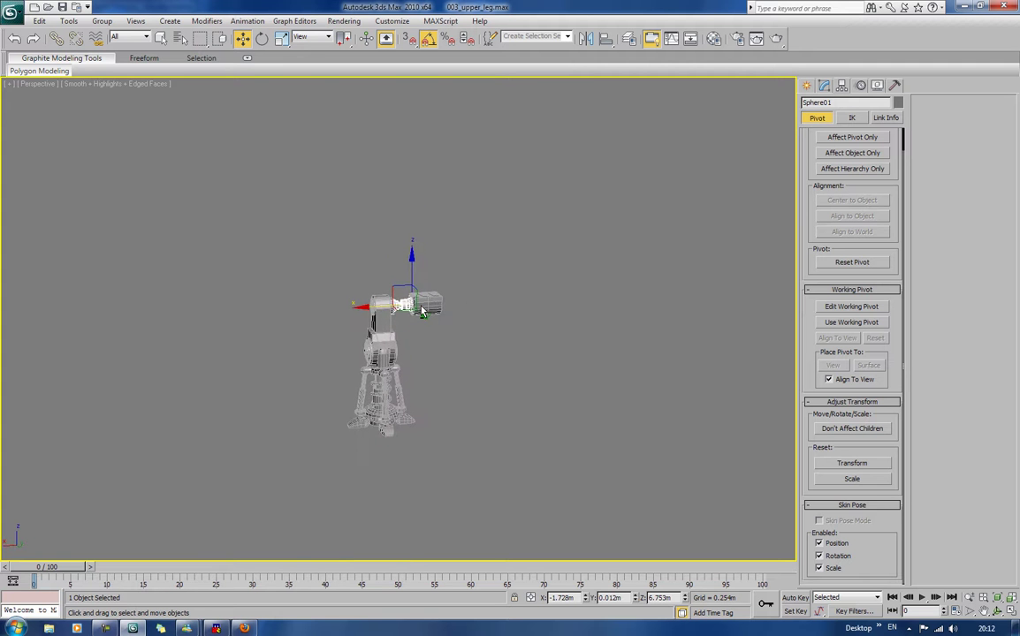
{"action": "scroll", "coordinate": [416, 313], "scroll_direction": "up", "scroll_amount": 8}
{"action": "middle_click_drag", "start_coordinate": [511, 238], "coordinate": [458, 345]}
{"action": "scroll", "coordinate": [458, 345], "scroll_direction": "up", "scroll_amount": 6}
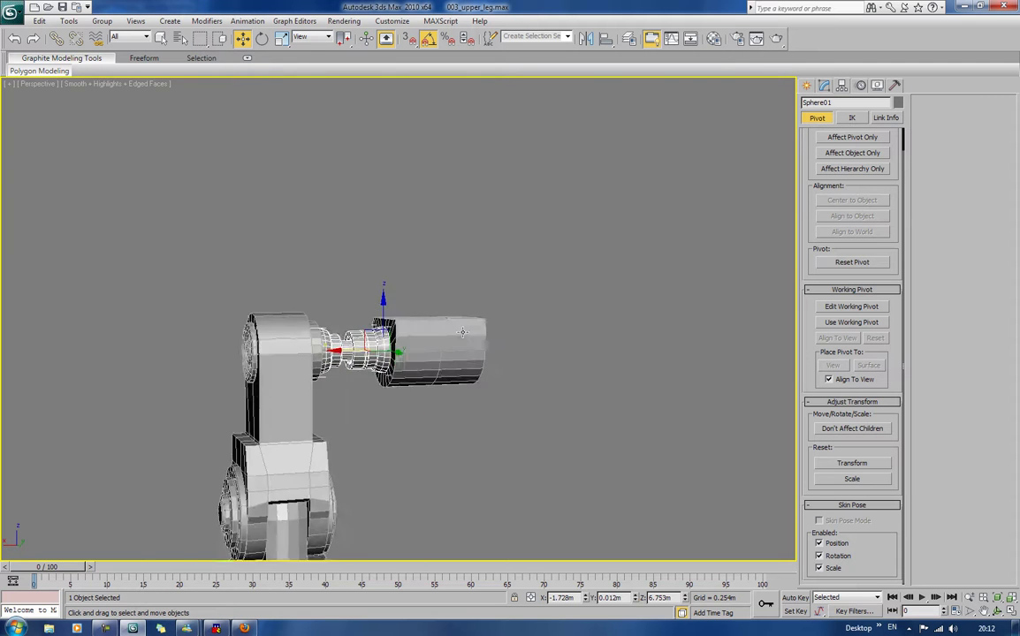
Step: Chamfer the housing's middle edge loop widely into two loops, one near each end of the housing
{"action": "left_click", "coordinate": [510, 302]}
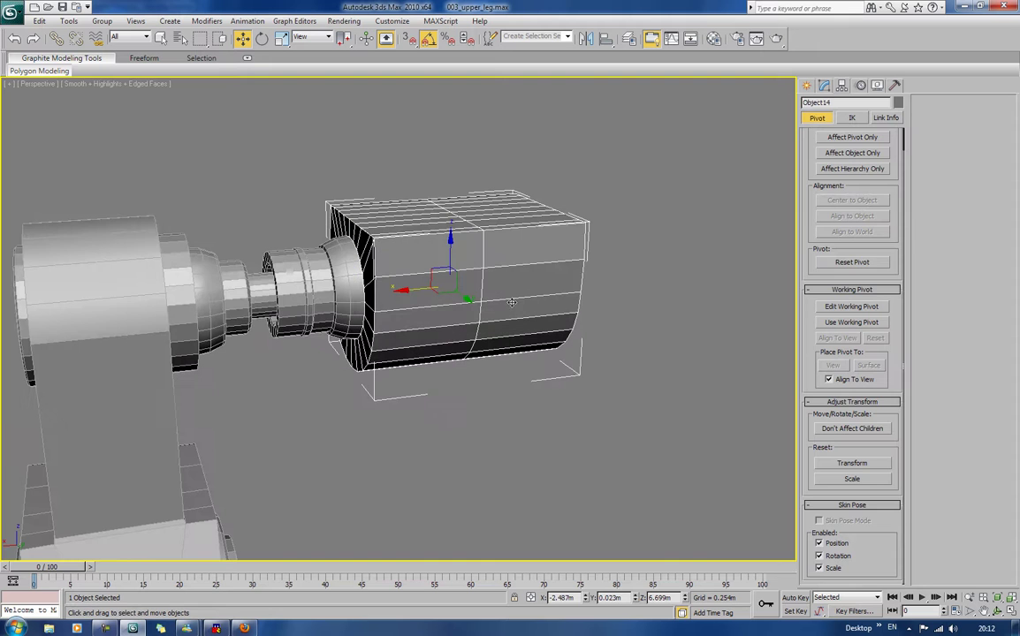
{"action": "left_click", "coordinate": [824, 86]}
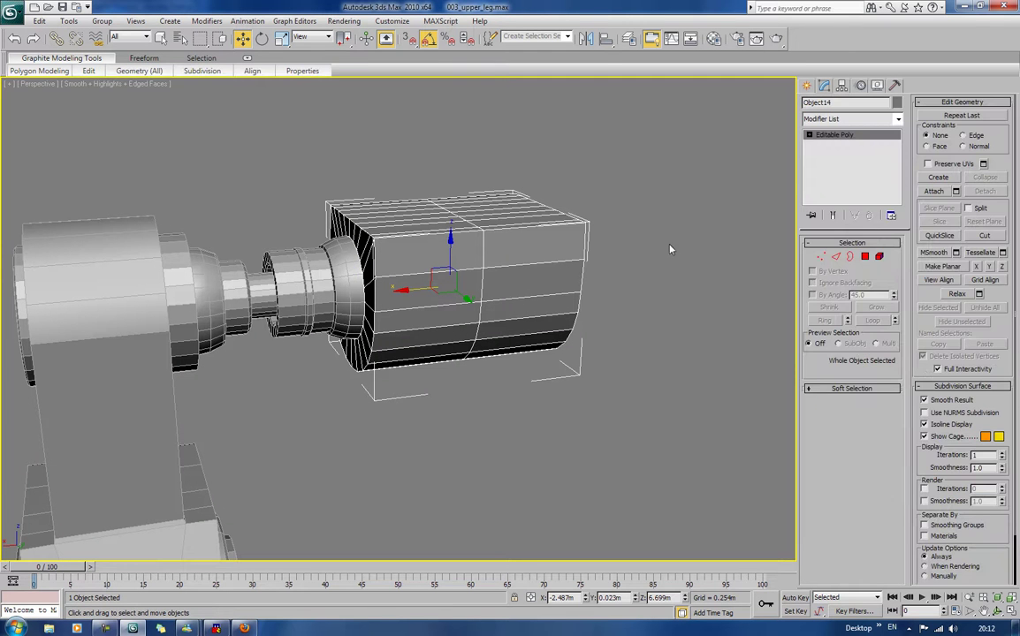
{"action": "key", "text": "2"}
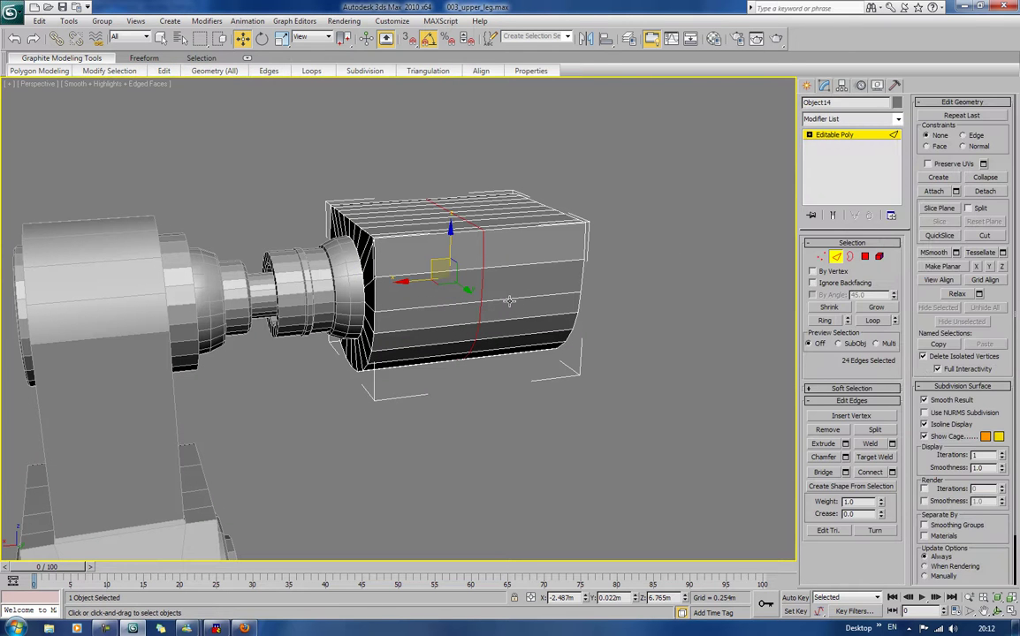
{"action": "left_click", "coordinate": [828, 458]}
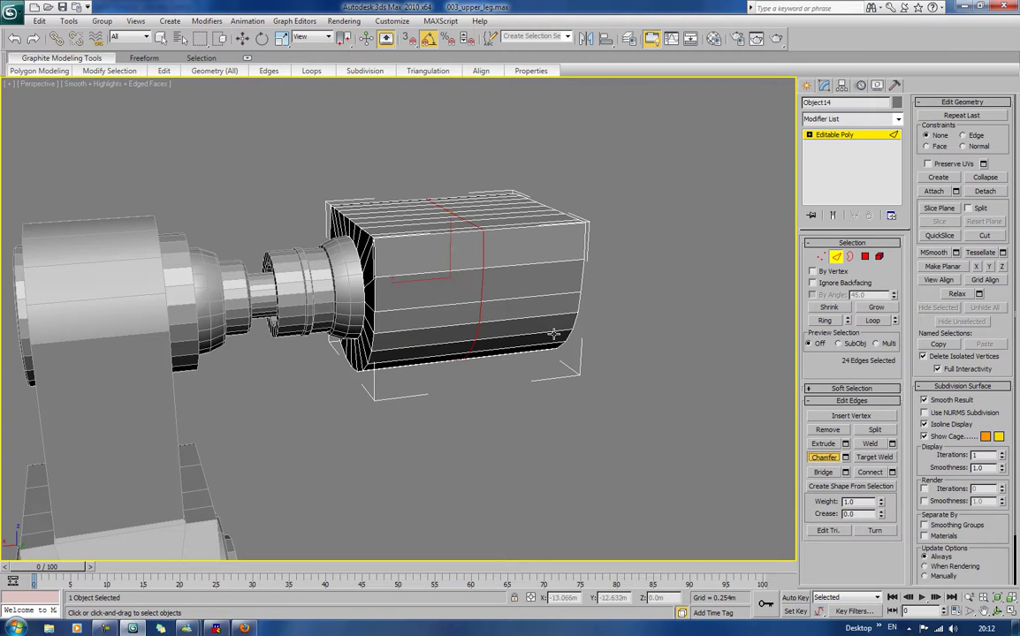
{"action": "left_click_drag", "start_coordinate": [479, 310], "coordinate": [479, 225]}
{"action": "middle_click_drag", "start_coordinate": [572, 237], "coordinate": [545, 227], "text": "alt"}
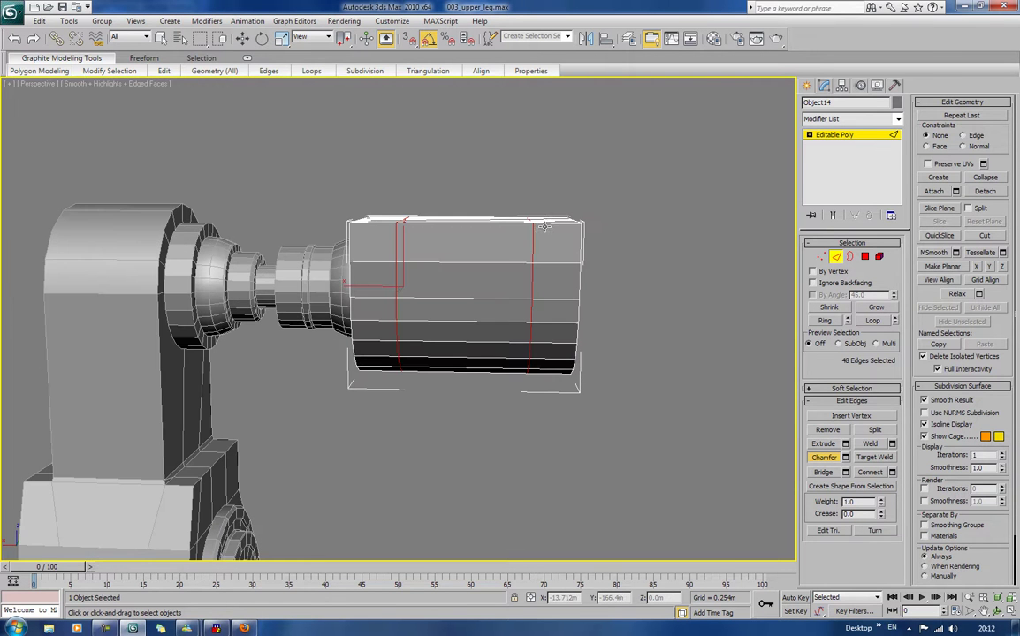
Step: Select the housing's side and underside polygons between the two loops and bevel them repeatedly by Local Normal into a raised band with a recessed panel
{"action": "key", "text": "4"}
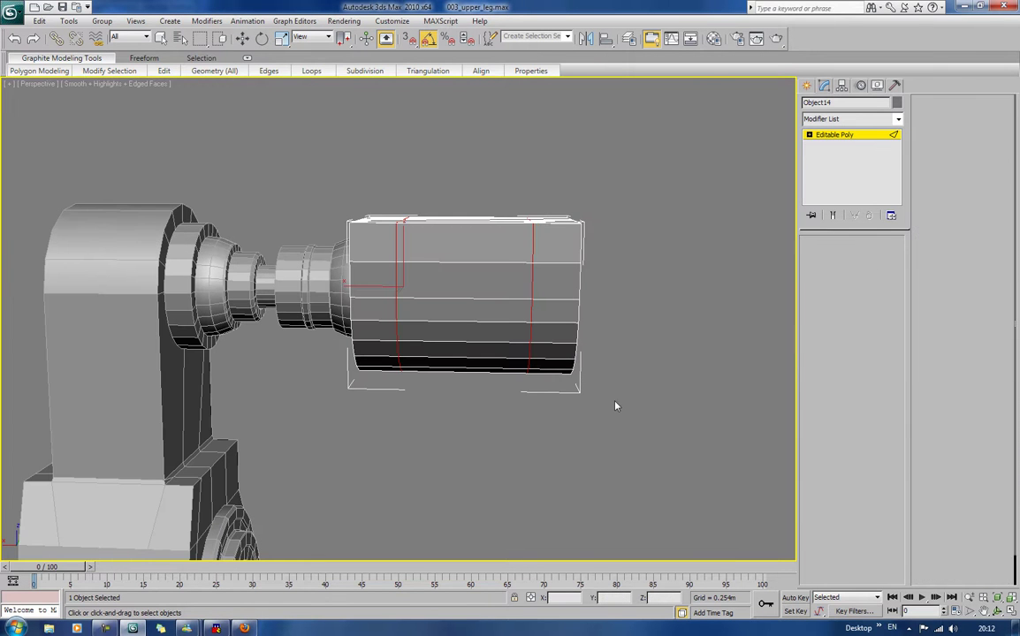
{"action": "key", "text": "w"}
{"action": "left_click_drag", "start_coordinate": [486, 417], "coordinate": [440, 260]}
{"action": "middle_click_drag", "start_coordinate": [439, 261], "coordinate": [500, 310], "text": "alt"}
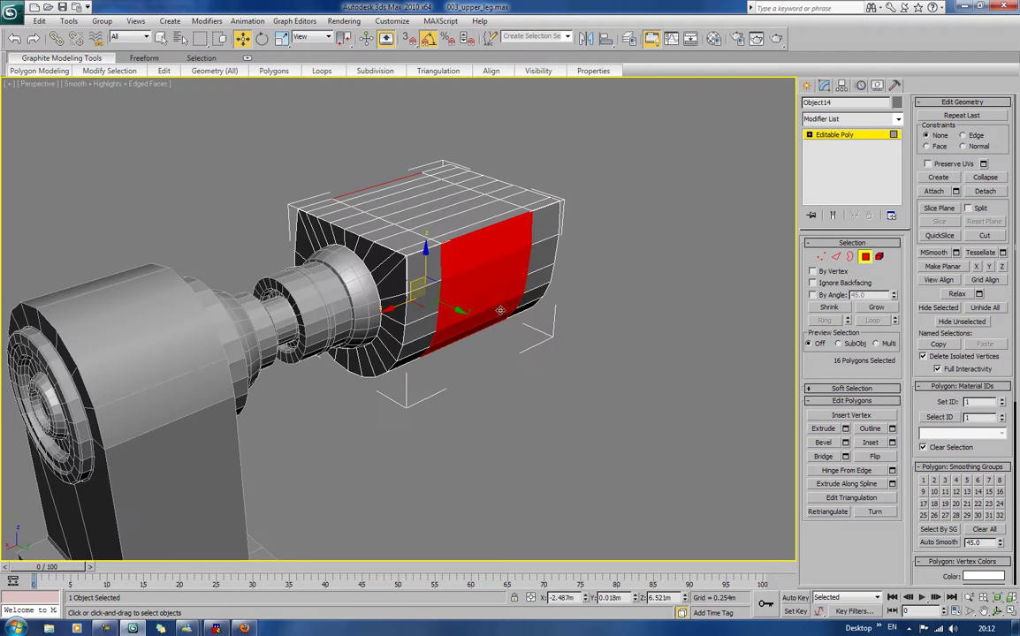
{"action": "left_click", "coordinate": [845, 441]}
{"action": "left_click", "coordinate": [458, 320]}
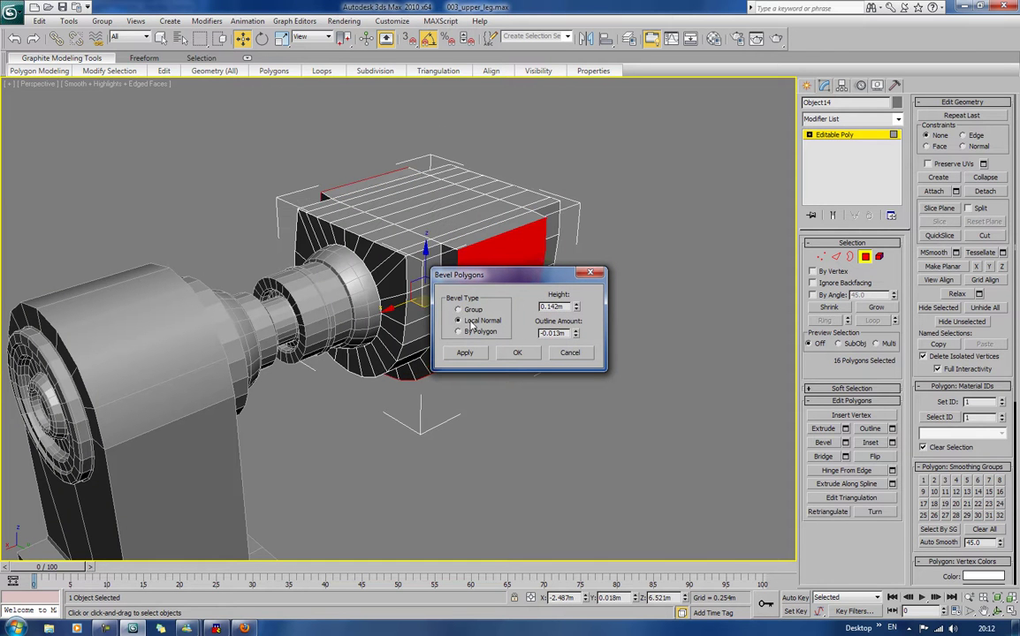
{"action": "left_click", "coordinate": [566, 354]}
{"action": "left_click", "coordinate": [828, 442]}
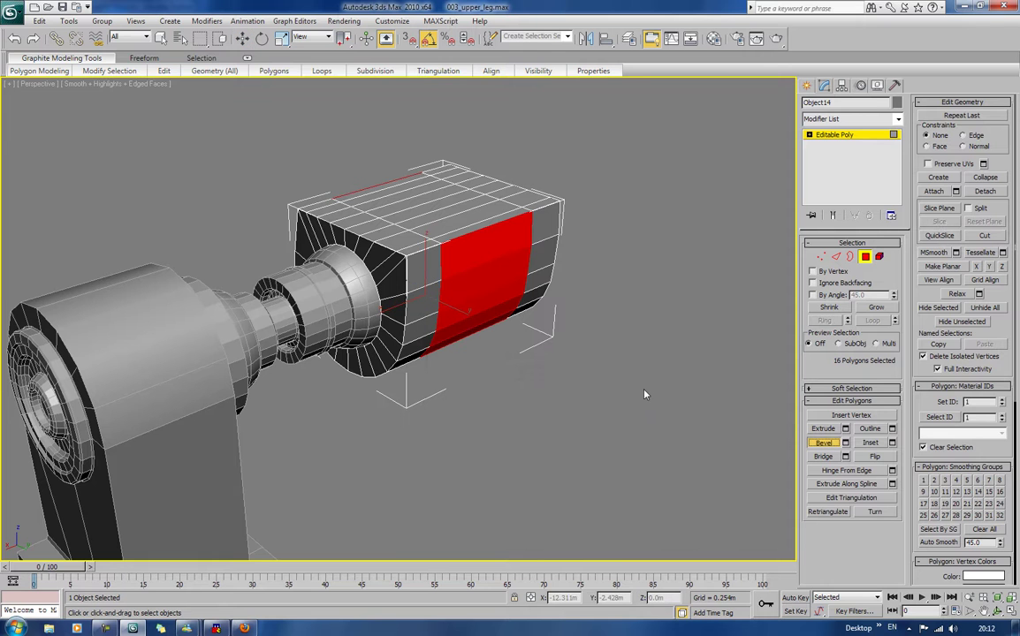
{"action": "left_click_drag", "start_coordinate": [464, 263], "coordinate": [495, 278]}
{"action": "left_click", "coordinate": [475, 257]}
{"action": "left_click", "coordinate": [478, 269]}
{"action": "left_click", "coordinate": [477, 279]}
{"action": "left_click", "coordinate": [480, 279]}
{"action": "left_click", "coordinate": [480, 293]}
{"action": "left_click", "coordinate": [483, 277]}
{"action": "left_click", "coordinate": [490, 276]}
{"action": "left_click", "coordinate": [659, 289]}
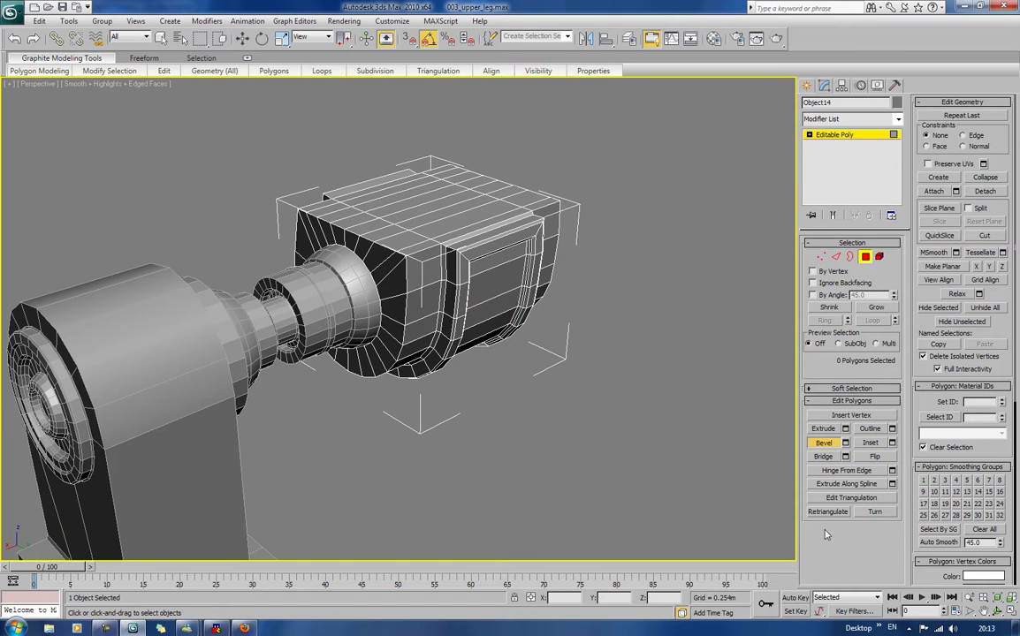
{"action": "left_click", "coordinate": [815, 442]}
Step: Check the beveled housing from several angles, then leave polygon editing and clear the selection
{"action": "scroll", "coordinate": [678, 468], "scroll_direction": "down", "scroll_amount": 3}
{"action": "mouse_move", "coordinate": [678, 469]}
{"action": "middle_mouse_down", "text": "alt"}
{"action": "mouse_move", "coordinate": [662, 445]}
{"action": "mouse_move", "coordinate": [495, 337]}
{"action": "mouse_move", "coordinate": [581, 344]}
{"action": "mouse_move", "coordinate": [692, 406]}
{"action": "mouse_move", "coordinate": [604, 426]}
{"action": "mouse_move", "coordinate": [612, 437]}
{"action": "mouse_move", "coordinate": [632, 412]}
{"action": "mouse_move", "coordinate": [679, 416]}
{"action": "mouse_move", "coordinate": [553, 412]}
{"action": "mouse_move", "coordinate": [633, 423]}
{"action": "mouse_move", "coordinate": [619, 430]}
{"action": "mouse_move", "coordinate": [337, 345]}
{"action": "middle_mouse_up", "text": "alt"}
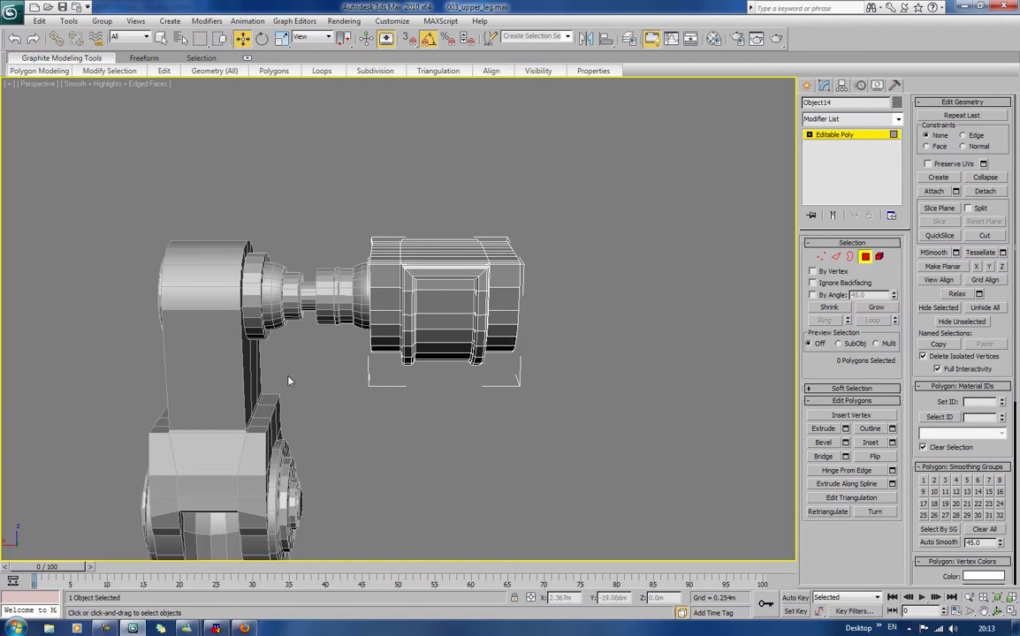
{"action": "scroll", "coordinate": [439, 414], "scroll_direction": "down", "scroll_amount": 5}
{"action": "middle_click_drag", "start_coordinate": [439, 414], "coordinate": [416, 383], "text": "alt"}
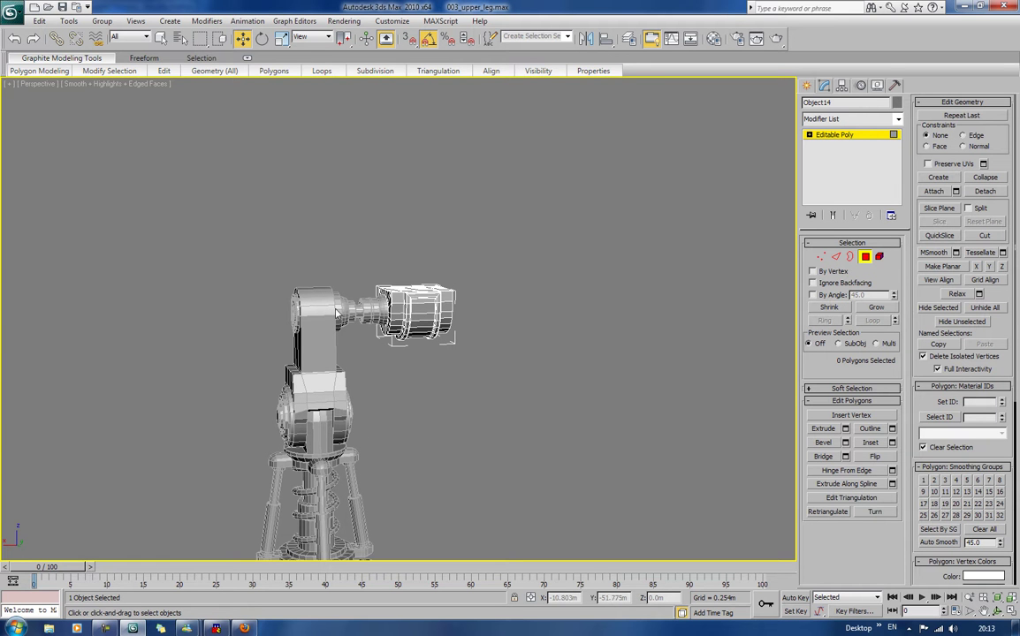
{"action": "left_click", "coordinate": [864, 258]}
{"action": "left_click", "coordinate": [246, 280]}
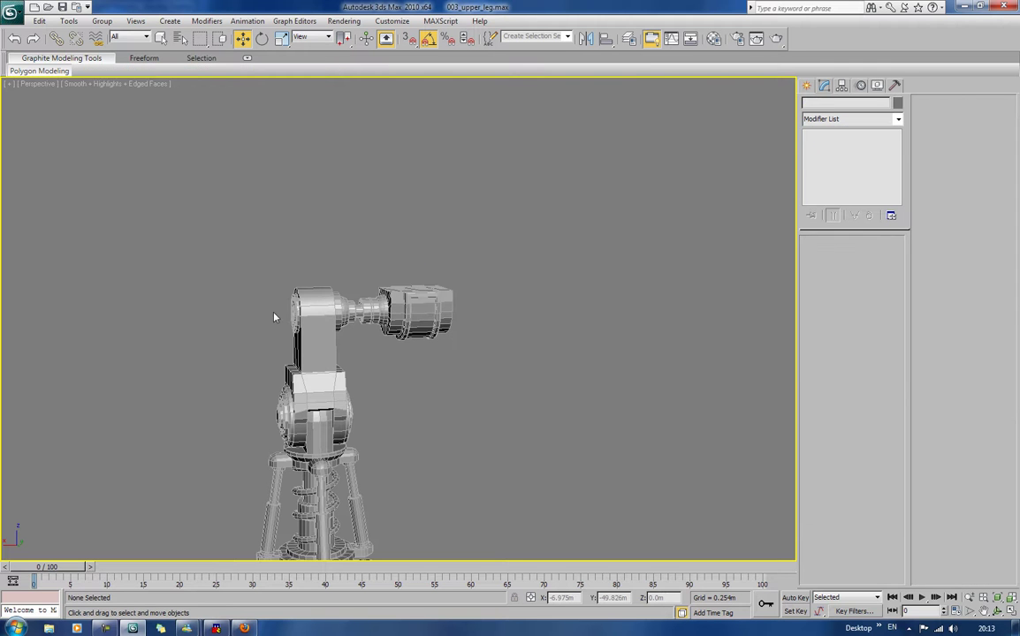
Step: Move only the pivot of R_knee_upper up to about 6.753 m in Z, at the center of the spherical socket
{"action": "left_click", "coordinate": [318, 337]}
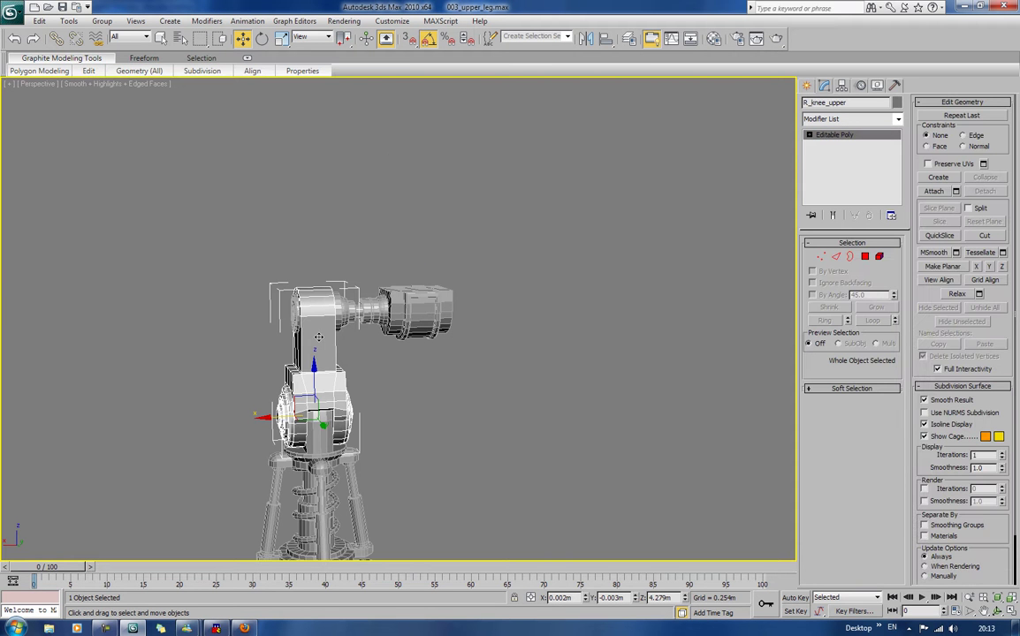
{"action": "key", "text": "l"}
{"action": "key", "text": "z"}
{"action": "middle_click_drag", "start_coordinate": [300, 309], "coordinate": [325, 393]}
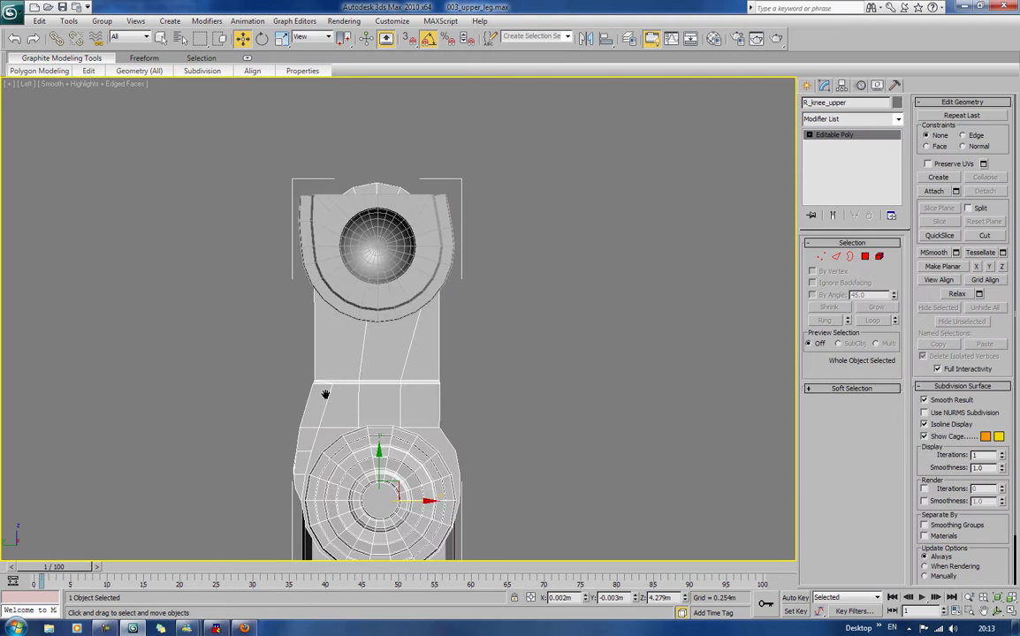
{"action": "left_click", "coordinate": [840, 86]}
{"action": "left_click", "coordinate": [873, 139]}
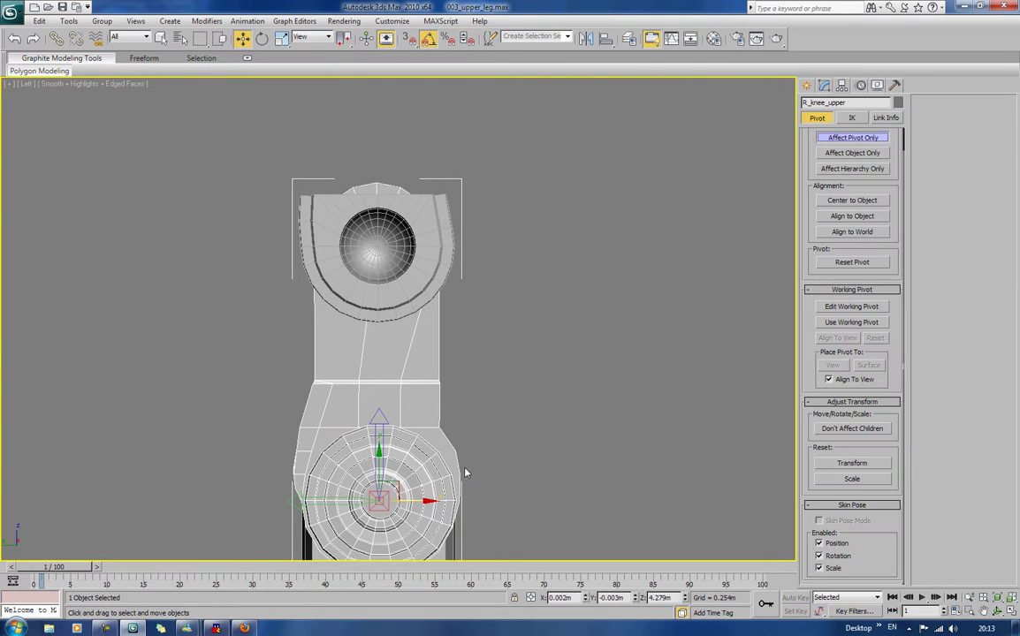
{"action": "left_click_drag", "start_coordinate": [378, 442], "coordinate": [370, 210]}
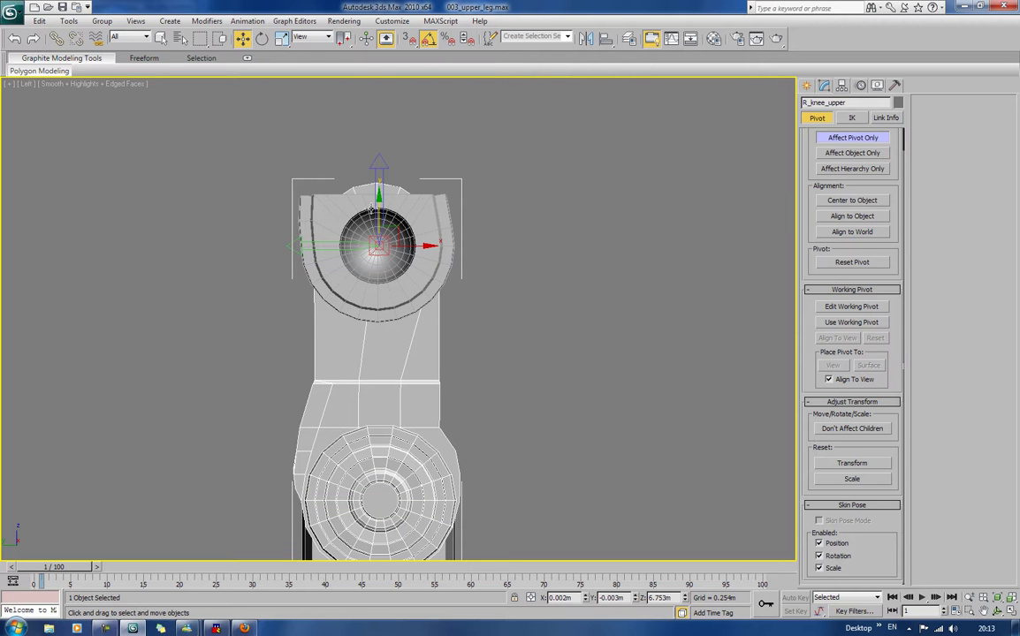
{"action": "left_click", "coordinate": [842, 141]}
Step: Clear the selection and examine the whole leg in perspective, from the housing down to the lower struts and spring
{"action": "key", "text": "p"}
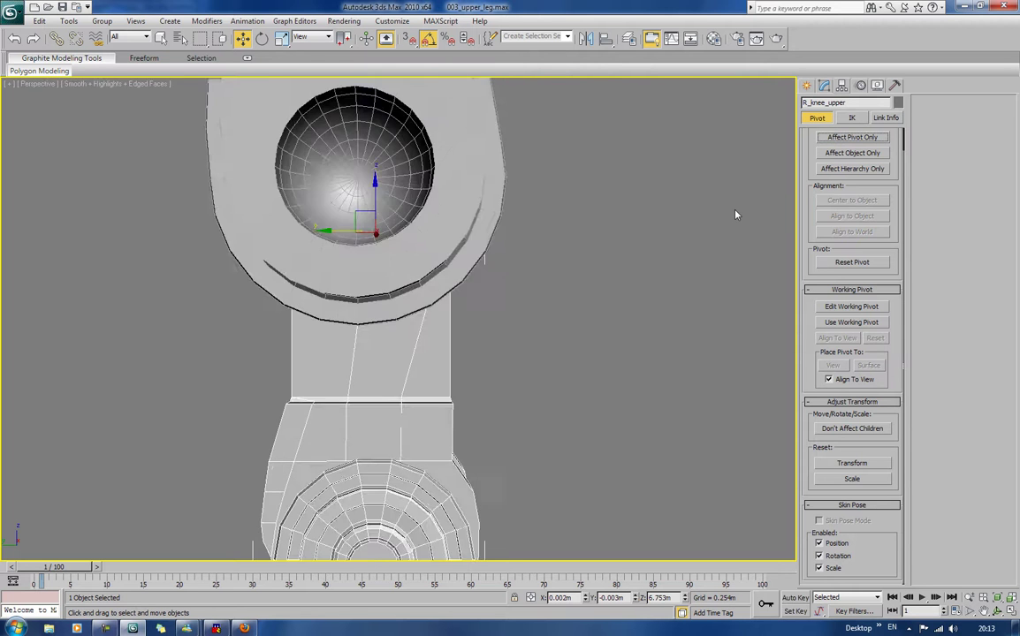
{"action": "key", "text": "z"}
{"action": "left_click", "coordinate": [719, 281]}
{"action": "key", "text": "z"}
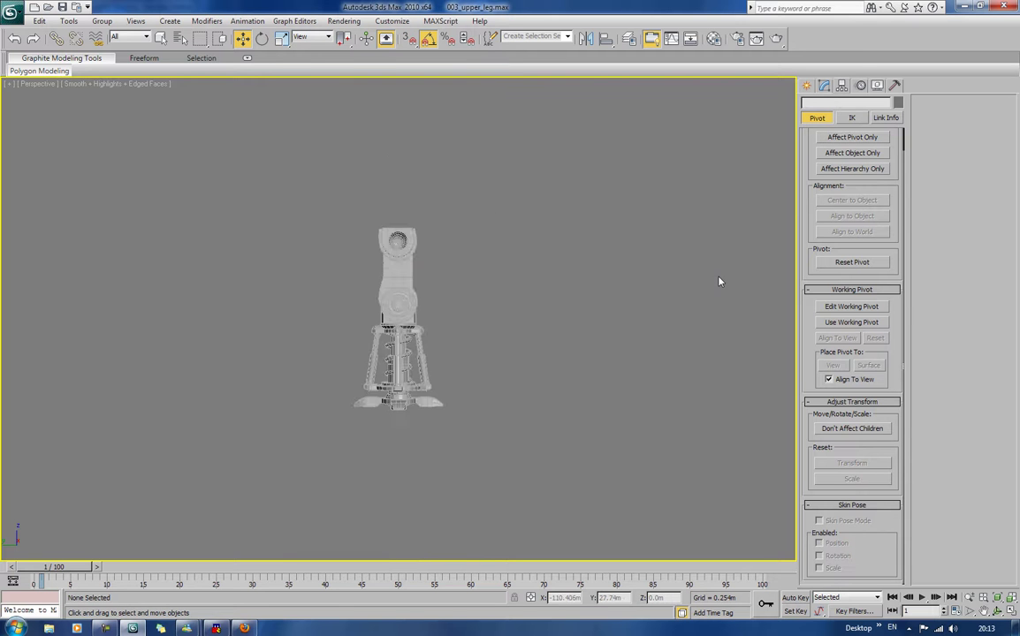
{"action": "middle_click_drag", "start_coordinate": [720, 281], "coordinate": [440, 253], "text": "alt"}
{"action": "key", "text": "z"}
{"action": "scroll", "coordinate": [424, 353], "scroll_direction": "up", "scroll_amount": 3}
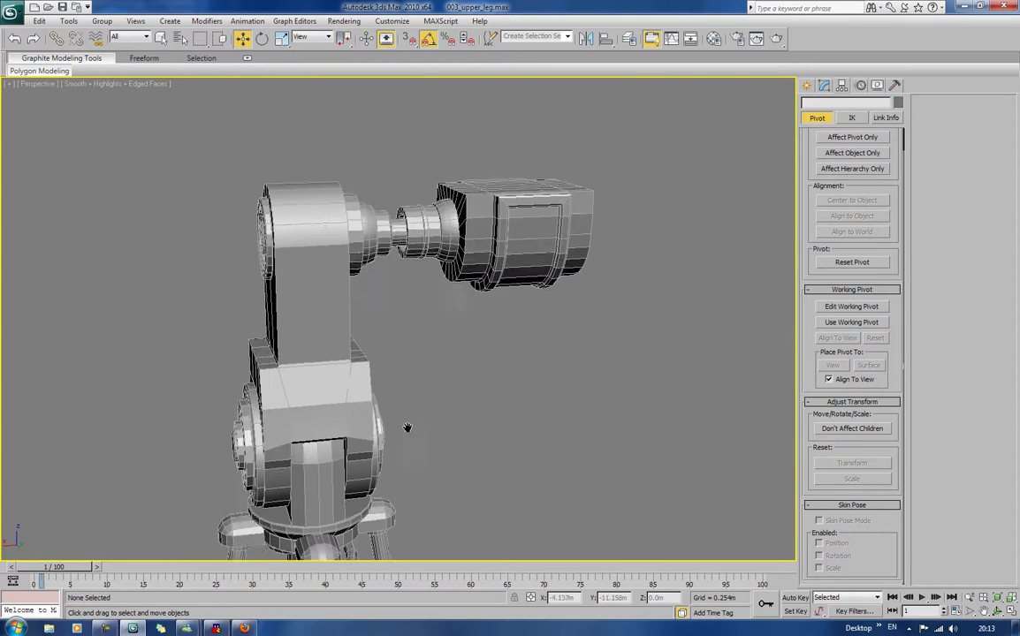
{"action": "middle_click_drag", "start_coordinate": [408, 425], "coordinate": [471, 344], "text": "alt"}
{"action": "scroll", "coordinate": [511, 378], "scroll_direction": "down", "scroll_amount": 4}
{"action": "scroll", "coordinate": [471, 343], "scroll_direction": "up", "scroll_amount": 4}
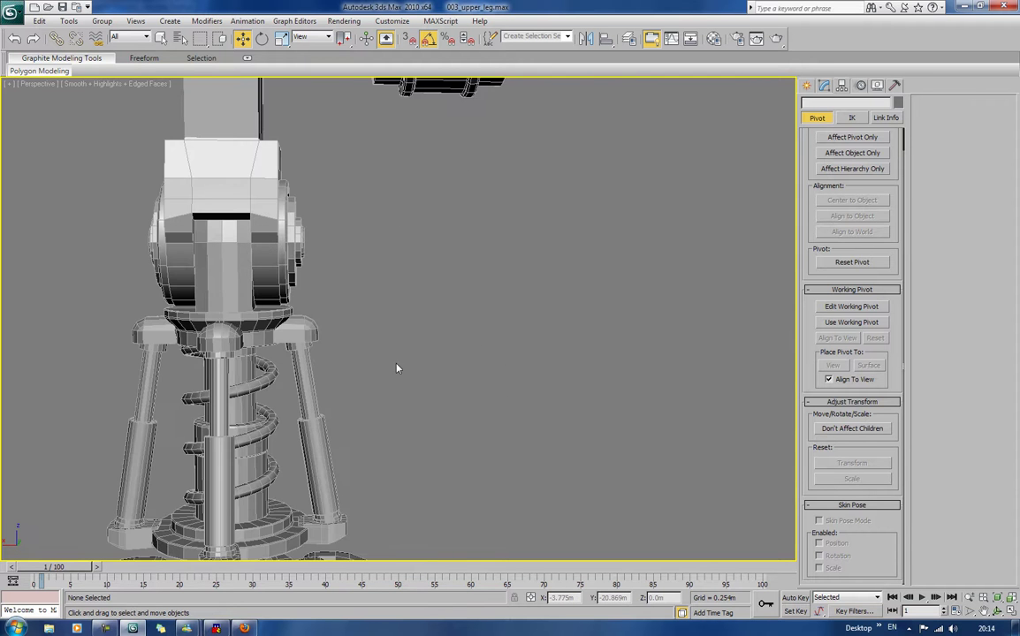
Step: Copy the four parts of one outer lower-leg strut, including both end brackets, and place the copy along X beside the leg
{"action": "middle_click_drag", "start_coordinate": [357, 326], "coordinate": [389, 221]}
{"action": "left_click", "coordinate": [356, 221]}
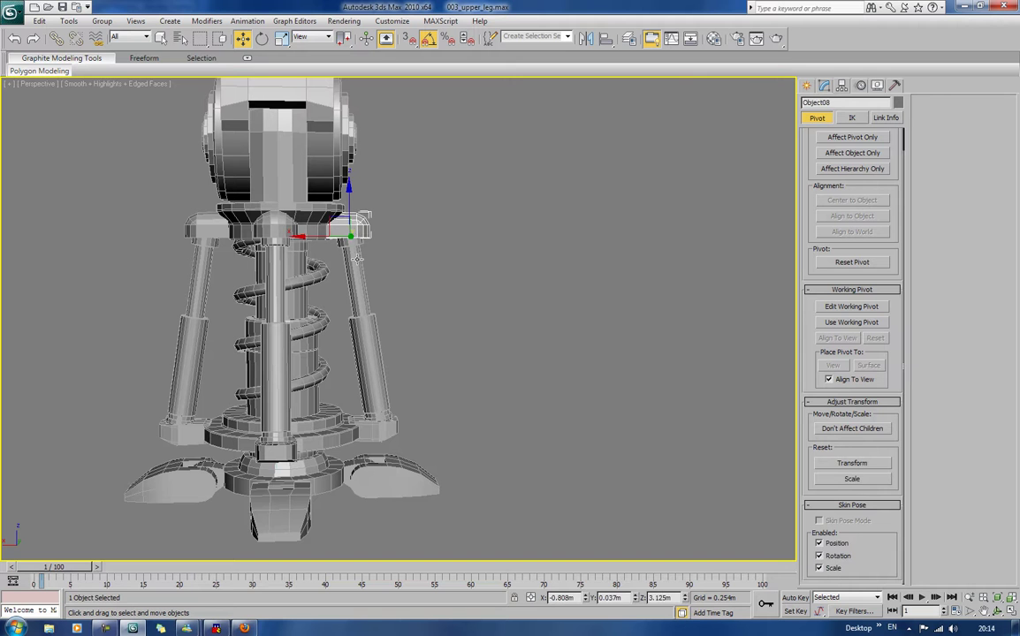
{"action": "left_click", "coordinate": [358, 300], "text": "ctrl"}
{"action": "left_click", "coordinate": [377, 405], "text": "ctrl"}
{"action": "left_click", "coordinate": [375, 428], "text": "ctrl"}
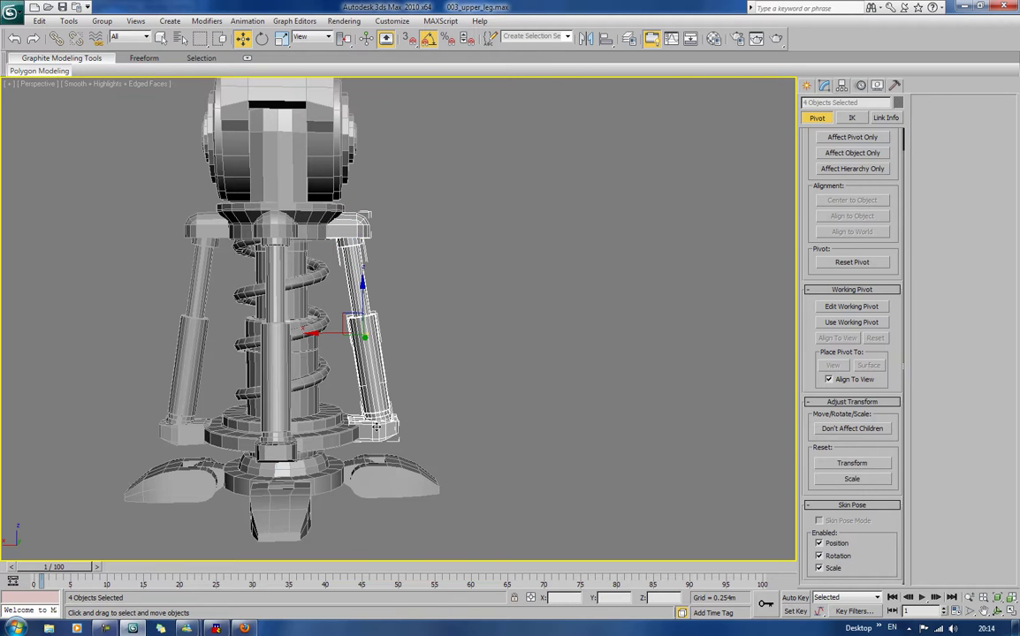
{"action": "mouse_move", "coordinate": [332, 334]}
{"action": "left_mouse_down", "text": "shift"}
{"action": "mouse_move", "coordinate": [375, 337]}
{"action": "mouse_move", "coordinate": [521, 283]}
{"action": "mouse_move", "coordinate": [469, 292]}
{"action": "left_mouse_up", "text": "shift"}
{"action": "left_click", "coordinate": [511, 367]}
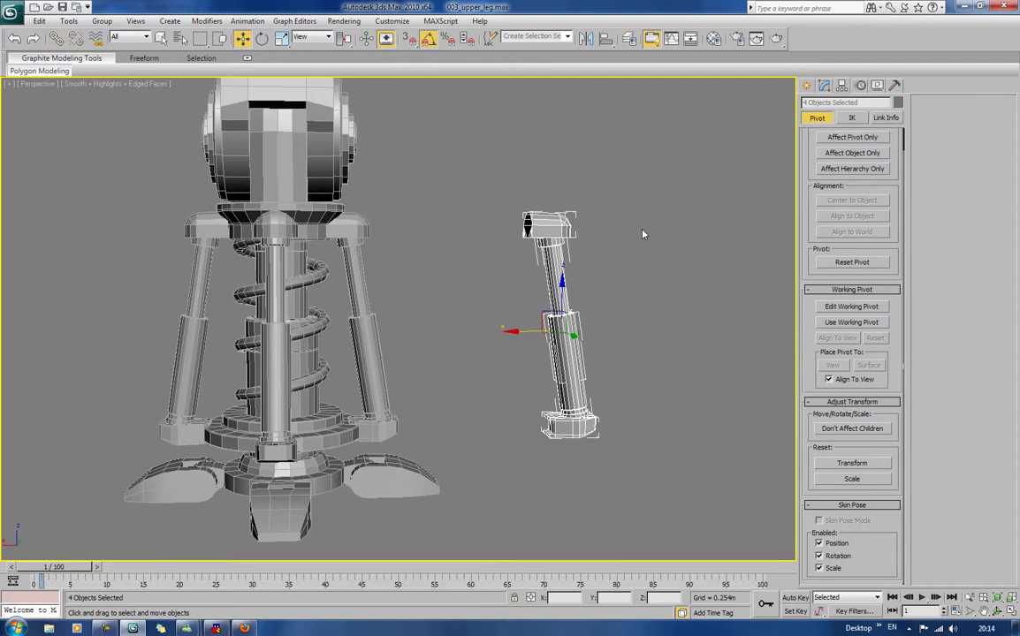
Step: Scale the copied strut uniformly to about half its size and rotate it about 90 degrees so it lies nearly horizontal
{"action": "left_click", "coordinate": [285, 42]}
{"action": "left_click_drag", "start_coordinate": [629, 316], "coordinate": [611, 268]}
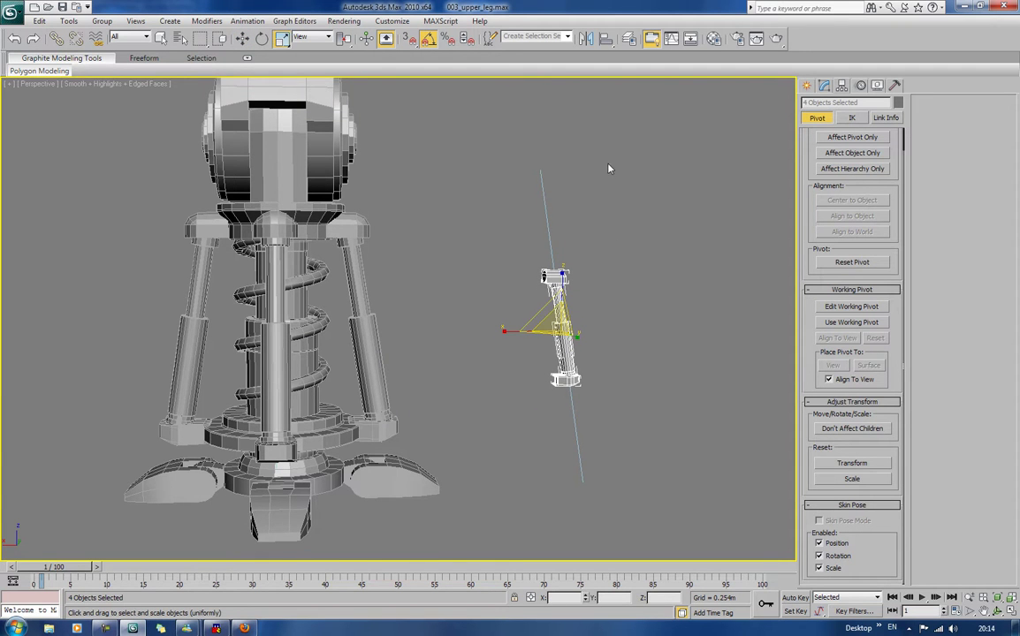
{"action": "middle_click_drag", "start_coordinate": [609, 169], "coordinate": [491, 292]}
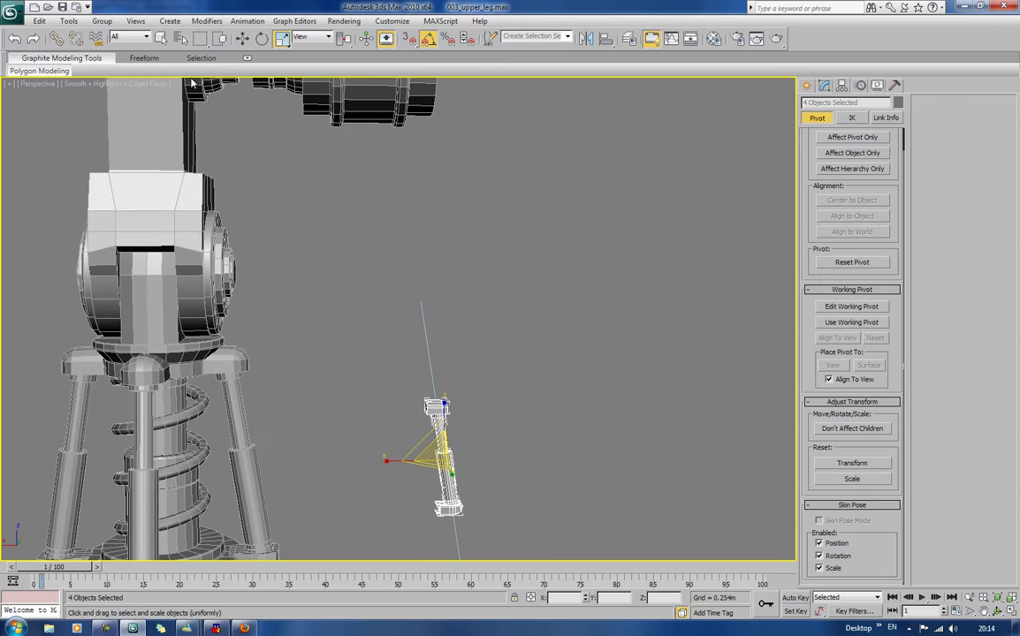
{"action": "left_click", "coordinate": [261, 39]}
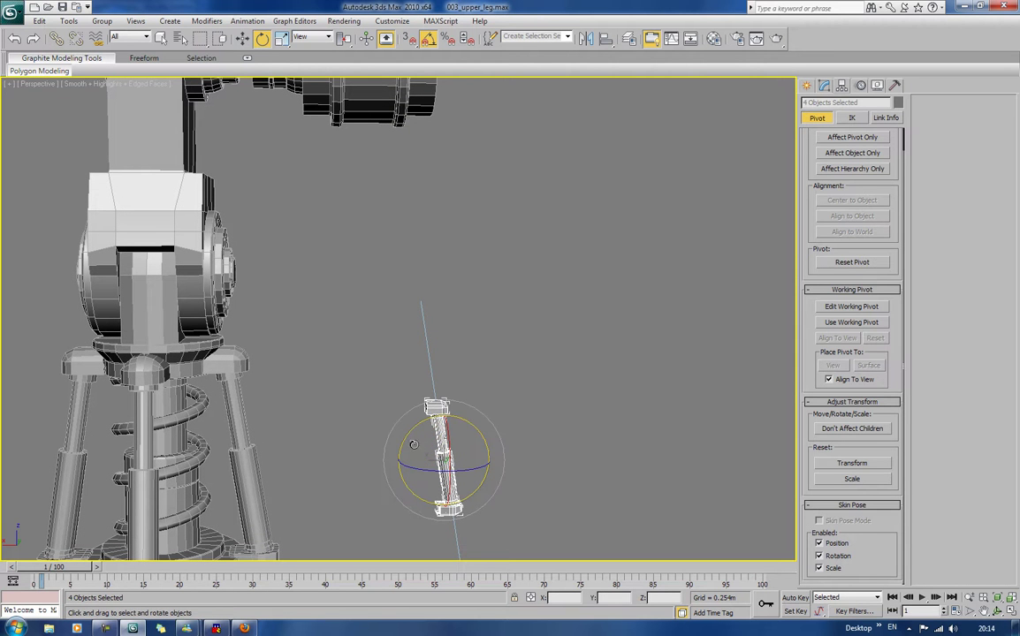
{"action": "left_click_drag", "start_coordinate": [401, 449], "coordinate": [408, 392]}
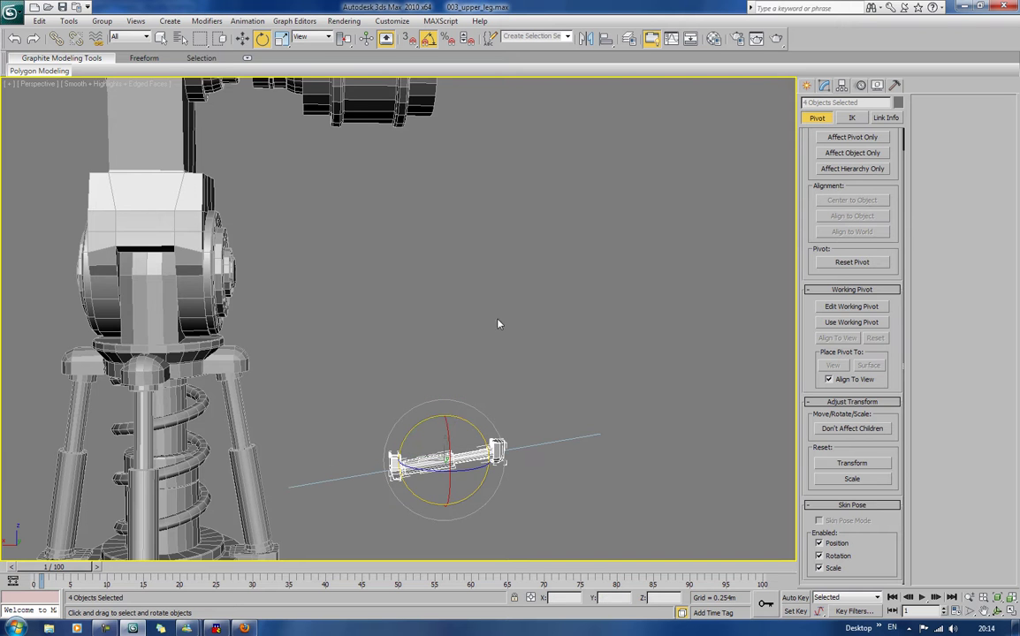
Step: Move the small strut up beneath the dome-ended shaft so it spans from the upper knee to the housing
{"action": "scroll", "coordinate": [497, 327], "scroll_direction": "down", "scroll_amount": 4}
{"action": "middle_click_drag", "start_coordinate": [481, 345], "coordinate": [510, 334], "text": "alt"}
{"action": "left_click", "coordinate": [242, 38]}
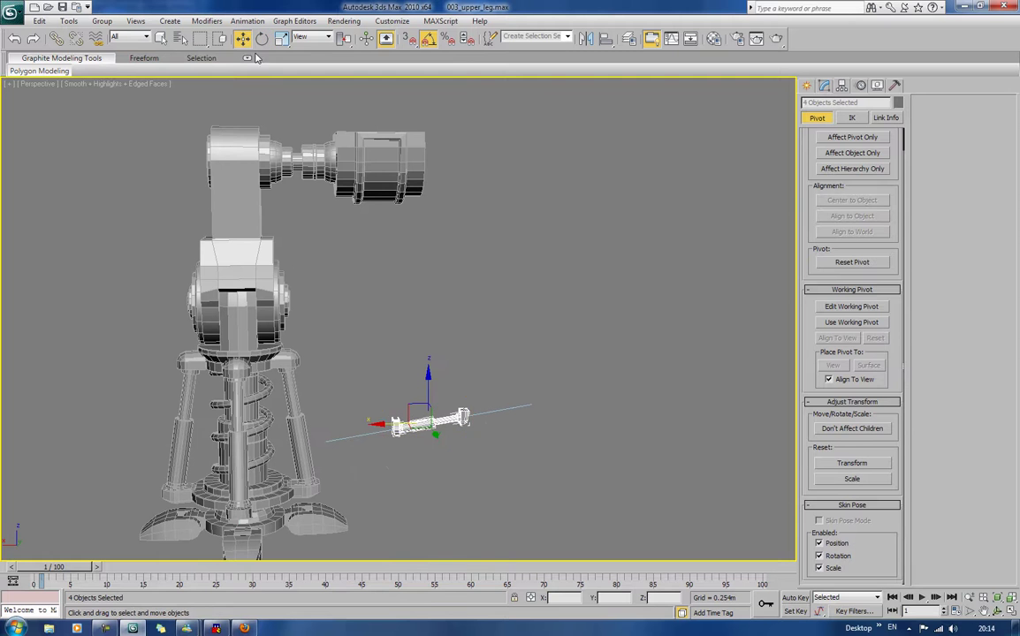
{"action": "left_click_drag", "start_coordinate": [416, 409], "coordinate": [285, 178]}
{"action": "scroll", "coordinate": [284, 179], "scroll_direction": "up", "scroll_amount": 5}
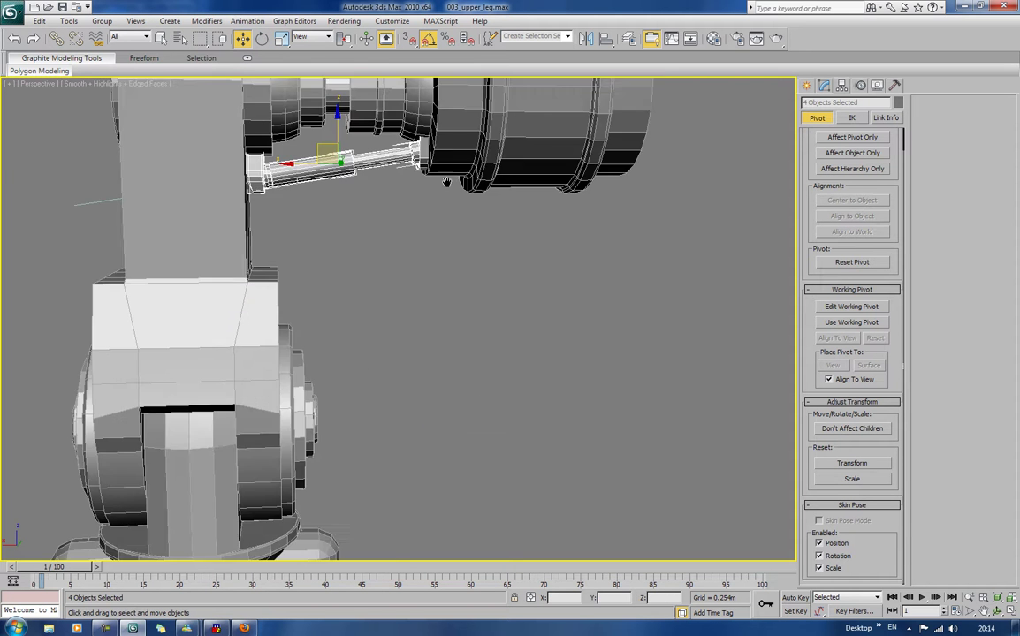
{"action": "scroll", "coordinate": [429, 314], "scroll_direction": "up", "scroll_amount": 3}
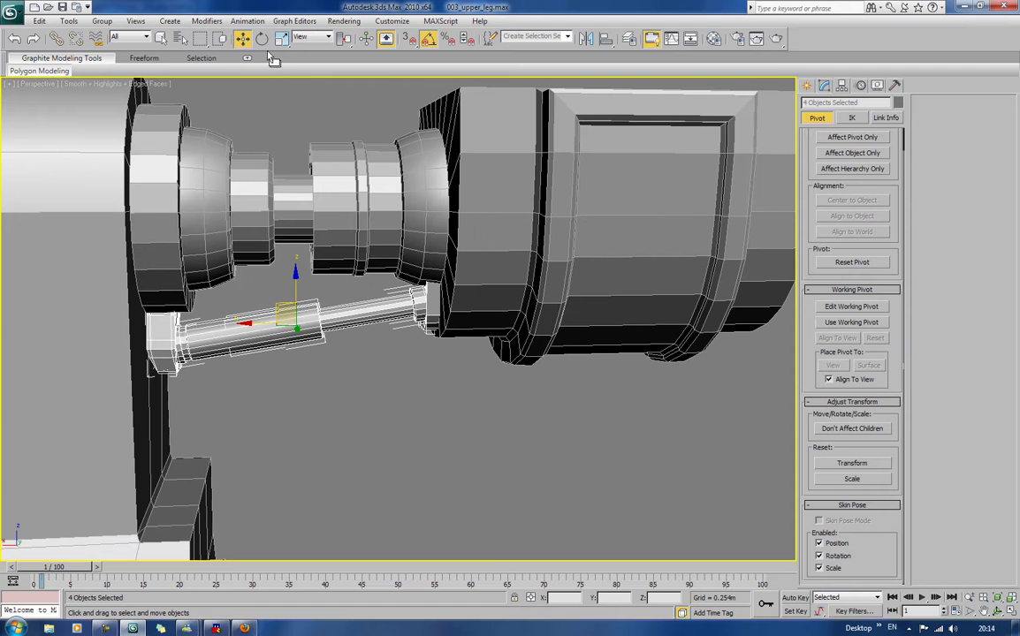
Step: Scale the four piston parts below the leg joint down slightly, then move them about 0.045 m in X and 0.029 m in Z
{"action": "left_click", "coordinate": [280, 37]}
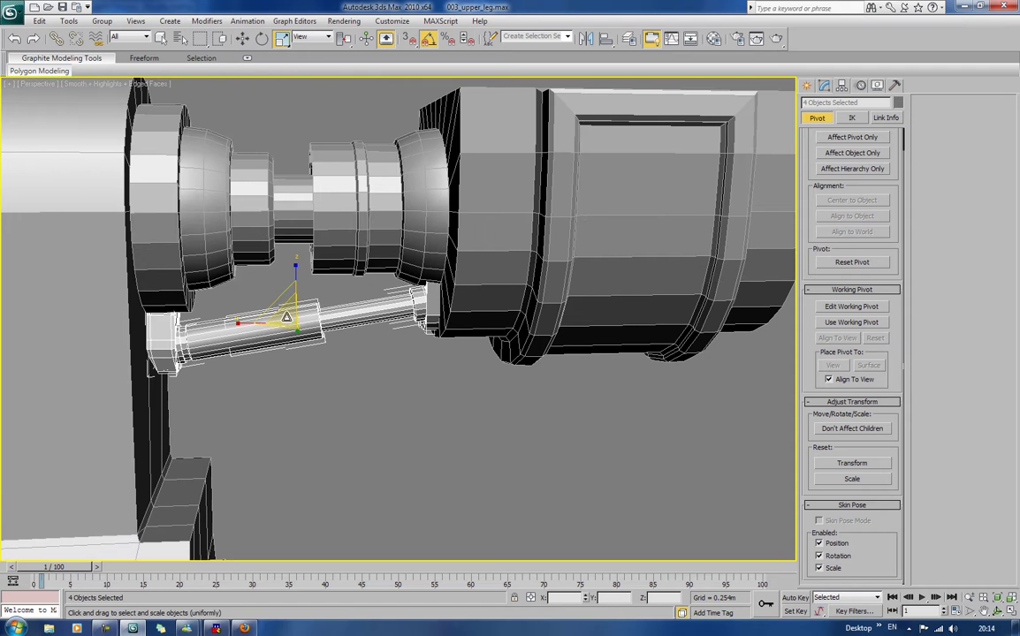
{"action": "left_click_drag", "start_coordinate": [286, 316], "coordinate": [285, 331]}
{"action": "middle_click_drag", "start_coordinate": [285, 331], "coordinate": [283, 292], "text": "alt"}
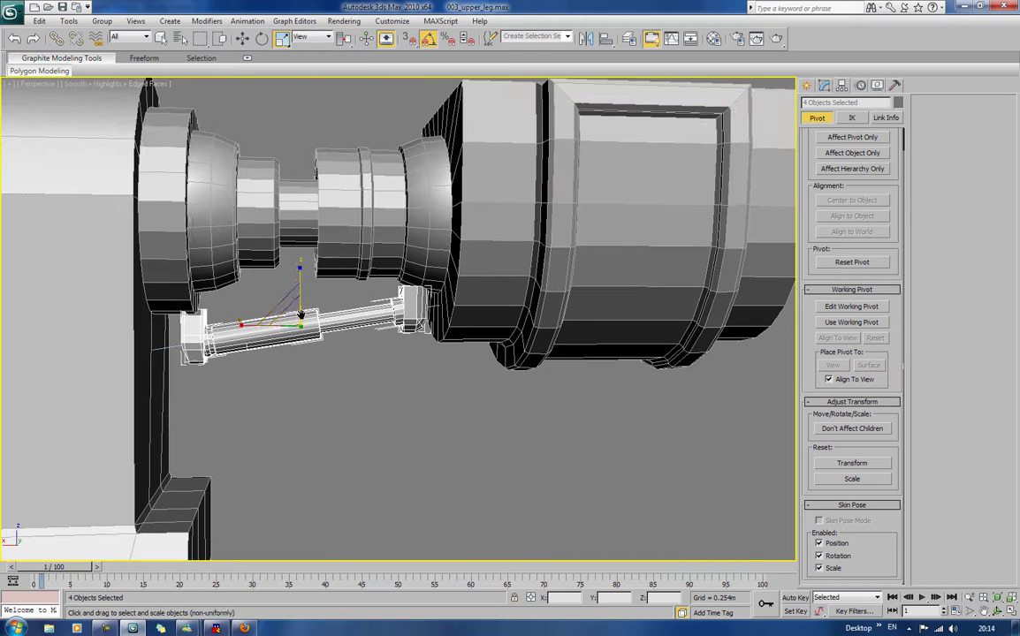
{"action": "left_click", "coordinate": [244, 40]}
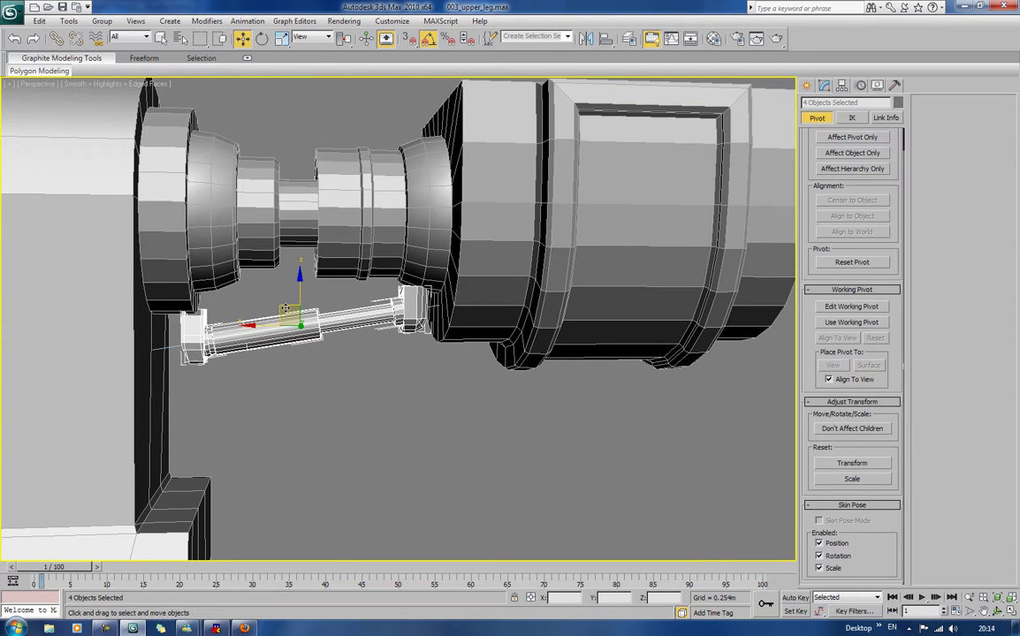
{"action": "left_click_drag", "start_coordinate": [285, 308], "coordinate": [276, 303]}
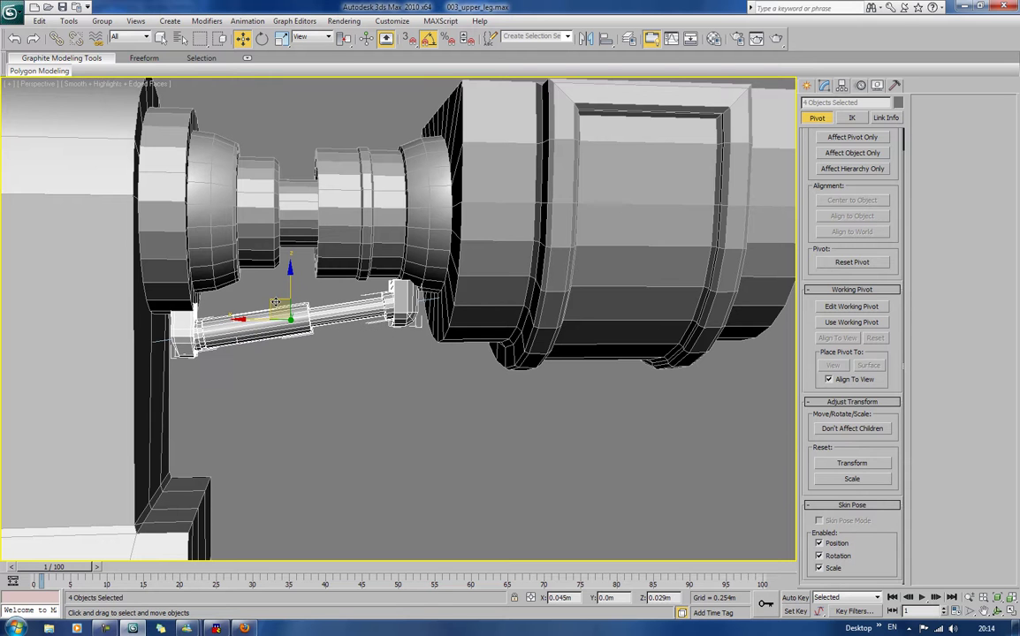
Step: Move the piston rod's end bracket about -0.061 m in X and 0.006 m in Z, toward the upper leg block
{"action": "left_click", "coordinate": [430, 348]}
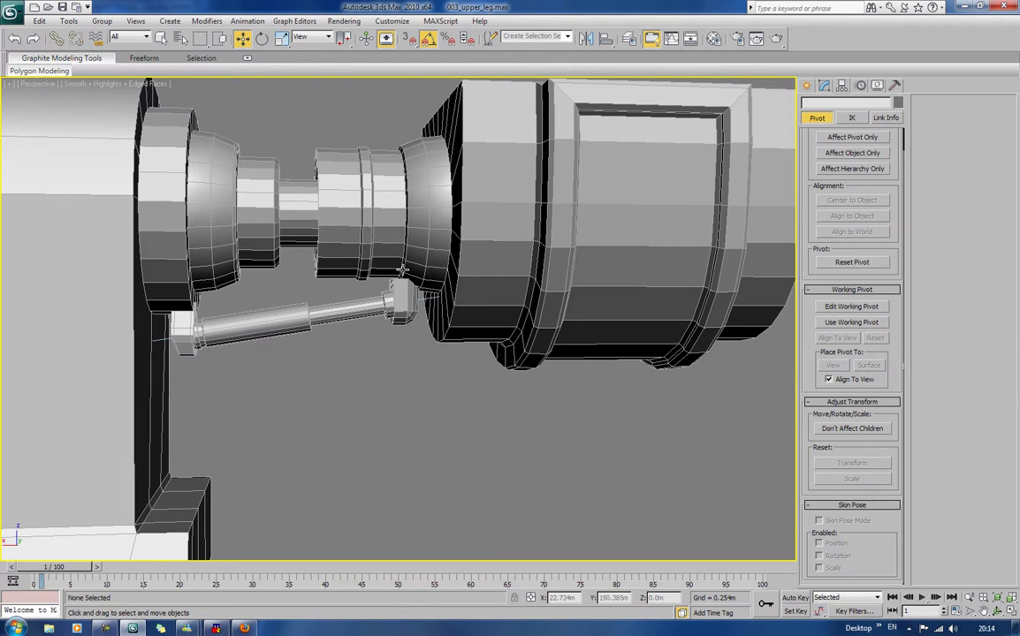
{"action": "left_click", "coordinate": [396, 299]}
{"action": "left_click_drag", "start_coordinate": [376, 288], "coordinate": [390, 286]}
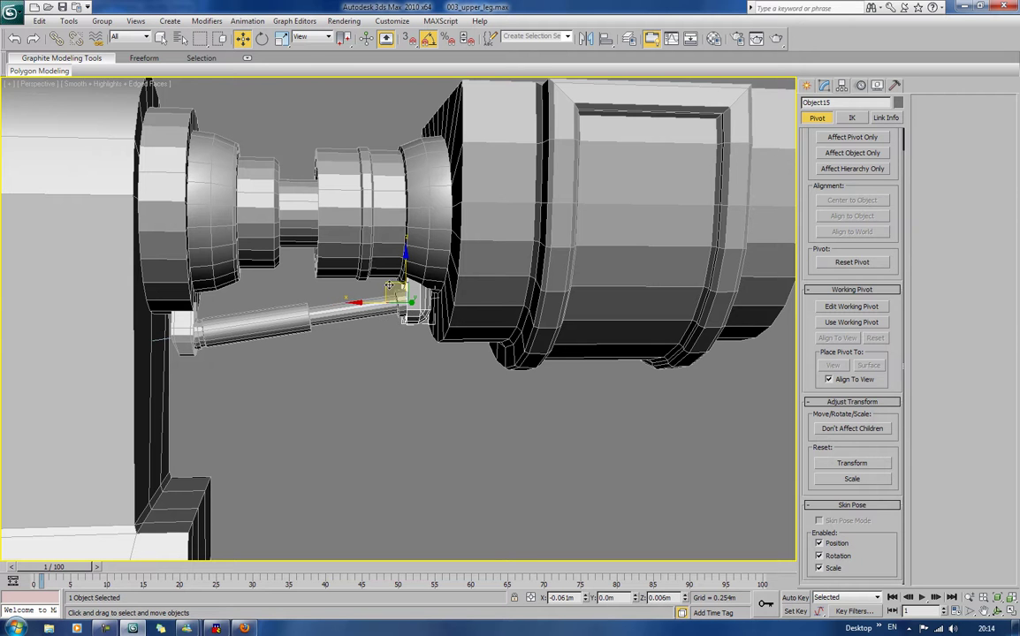
{"action": "left_click", "coordinate": [405, 393]}
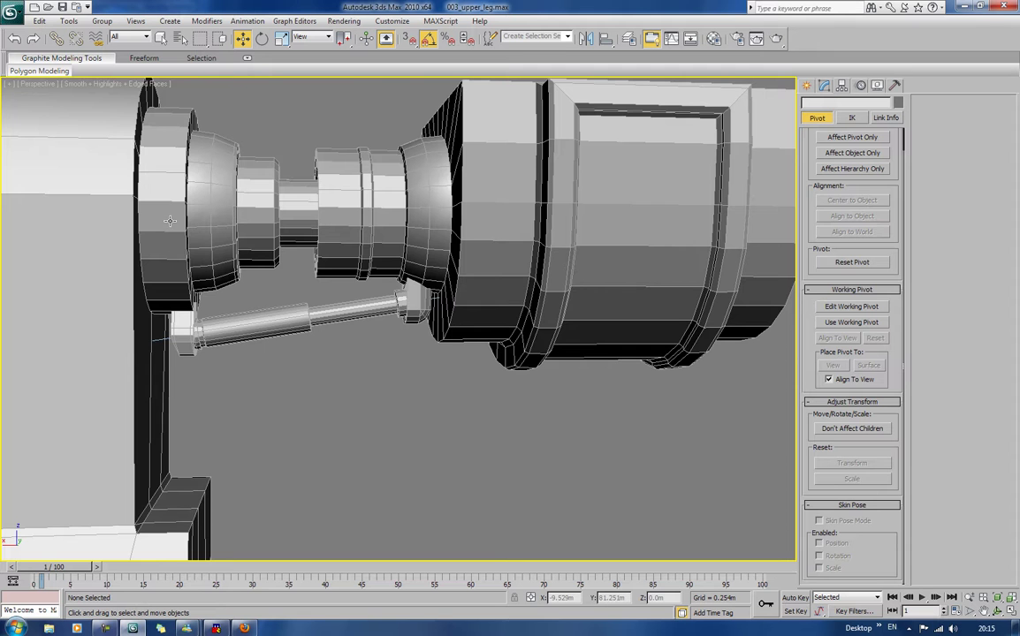
{"action": "left_click", "coordinate": [173, 171]}
{"action": "left_click", "coordinate": [110, 329]}
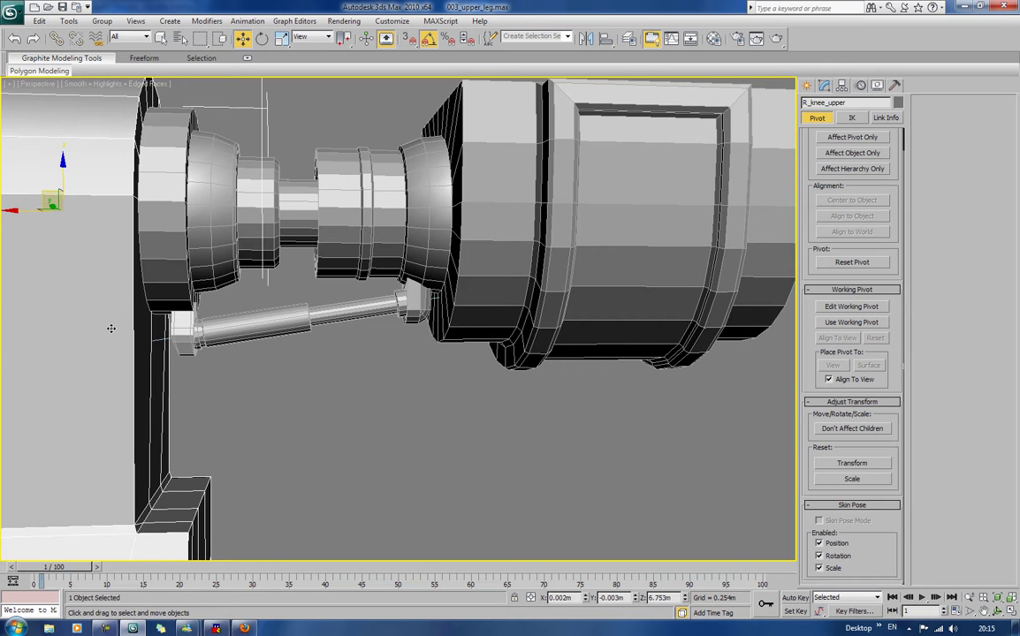
{"action": "left_click", "coordinate": [310, 390]}
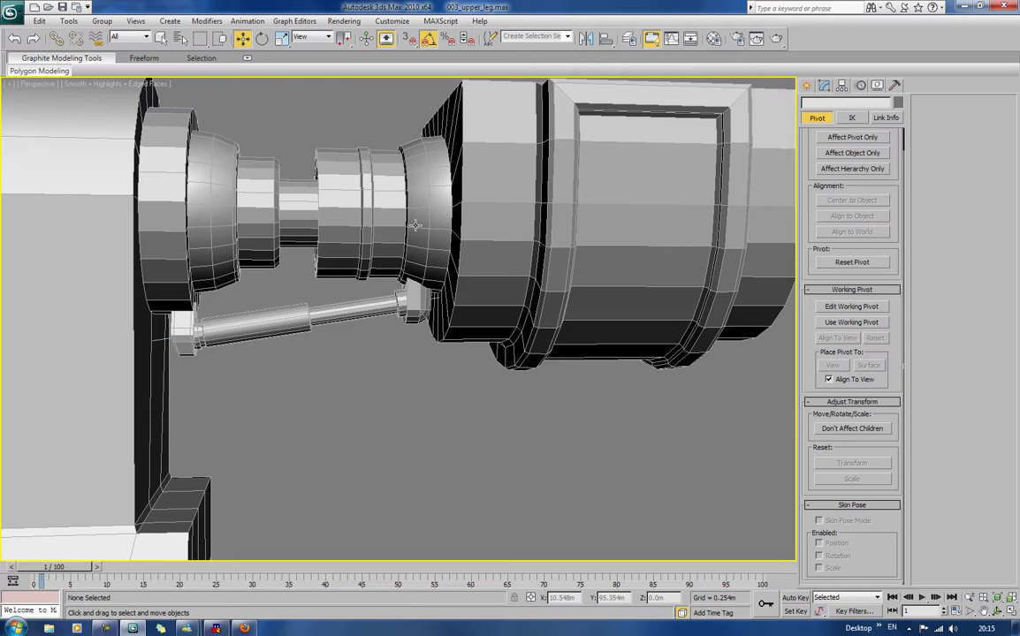
Step: Try to lower the piston's end bracket to the underside of the upper leg block
{"action": "middle_click_drag", "start_coordinate": [407, 351], "coordinate": [406, 353], "text": "alt"}
{"action": "left_click", "coordinate": [415, 327]}
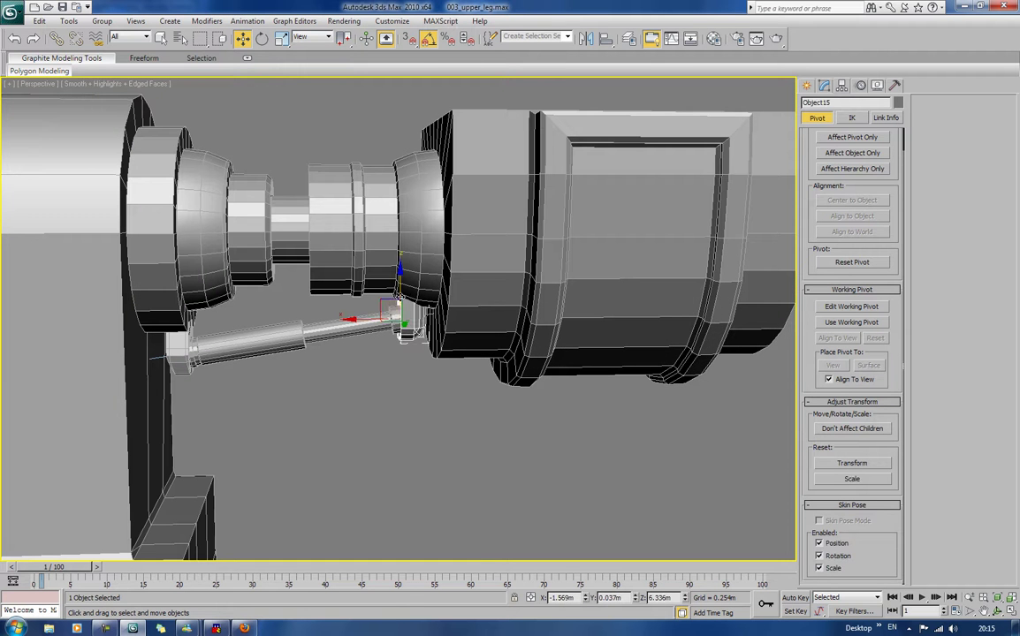
{"action": "left_click_drag", "start_coordinate": [388, 303], "coordinate": [422, 365]}
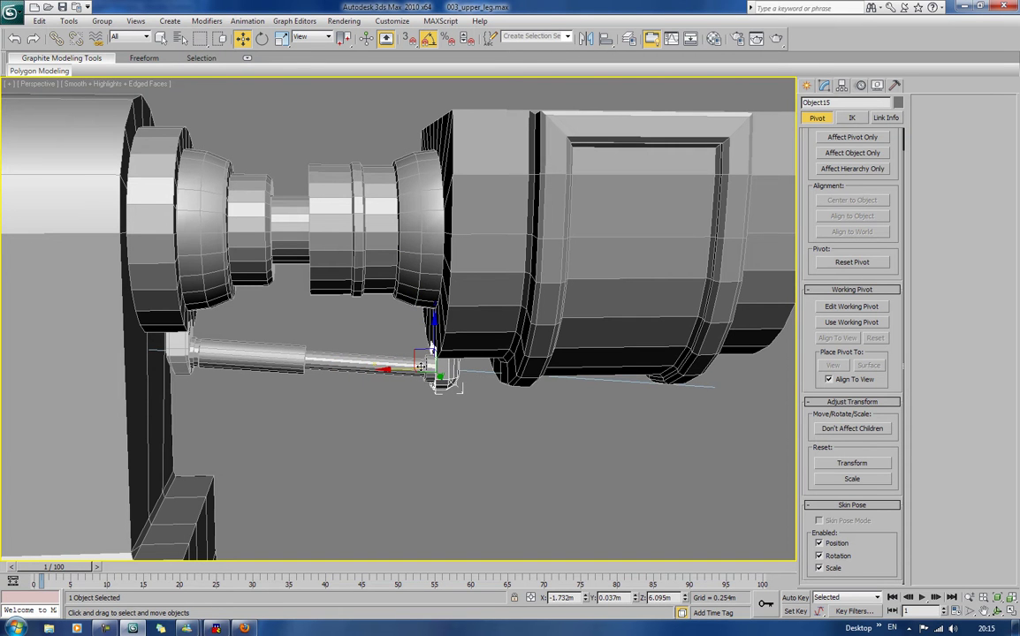
{"action": "right_click", "coordinate": [422, 365]}
{"action": "left_click", "coordinate": [420, 366]}
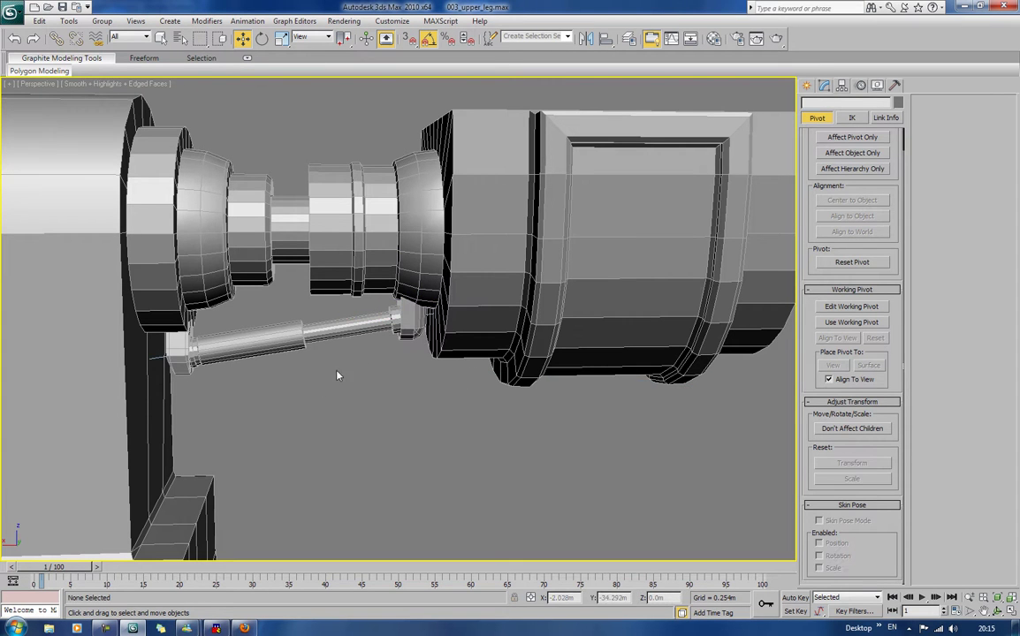
Step: Scale all four piston parts up uniformly and shift them about -0.077 m in X and -0.004 m in Z
{"action": "left_click", "coordinate": [400, 316]}
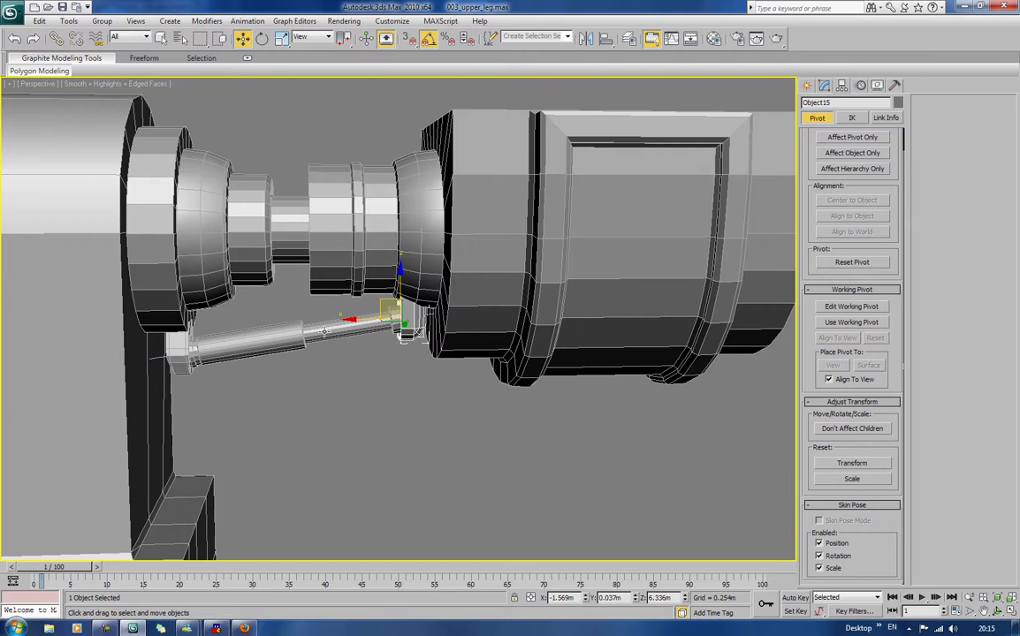
{"action": "left_click", "coordinate": [309, 341], "text": "ctrl"}
{"action": "left_click", "coordinate": [233, 351], "text": "ctrl"}
{"action": "left_click", "coordinate": [182, 363], "text": "ctrl"}
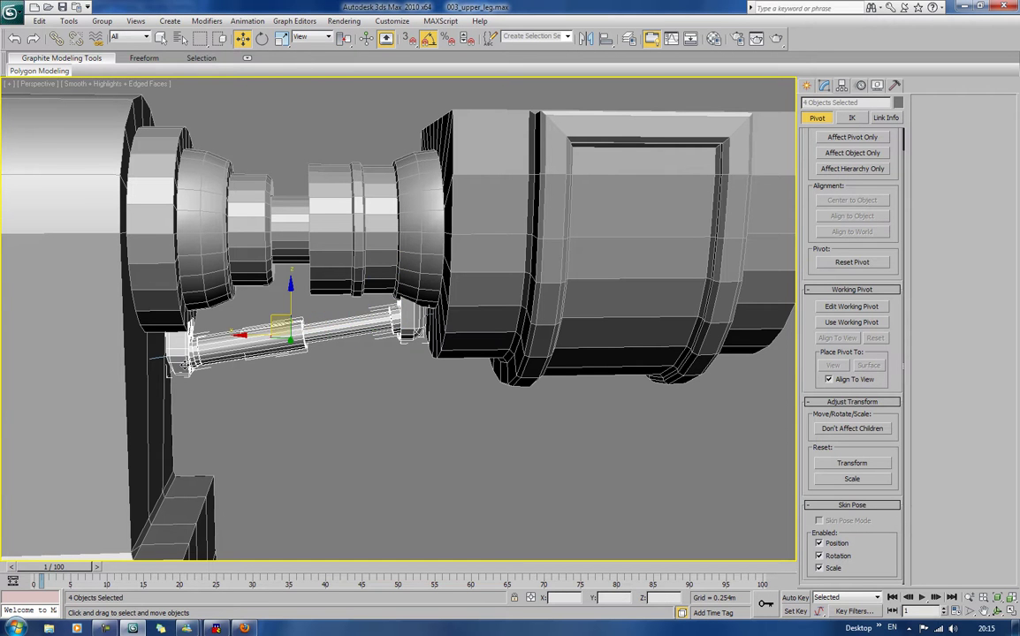
{"action": "left_click", "coordinate": [281, 38]}
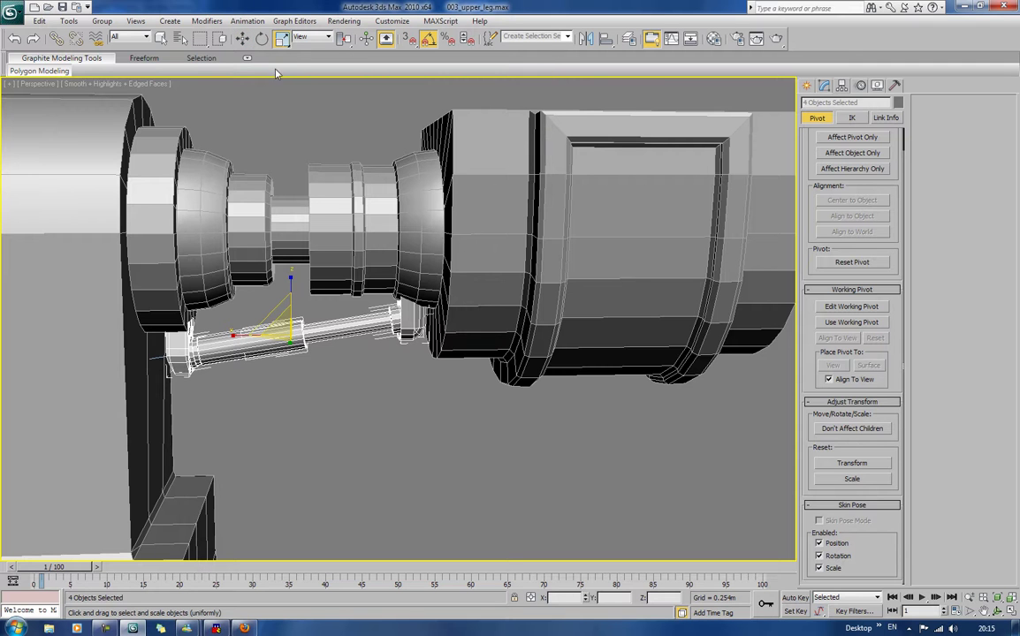
{"action": "left_click_drag", "start_coordinate": [274, 329], "coordinate": [262, 296]}
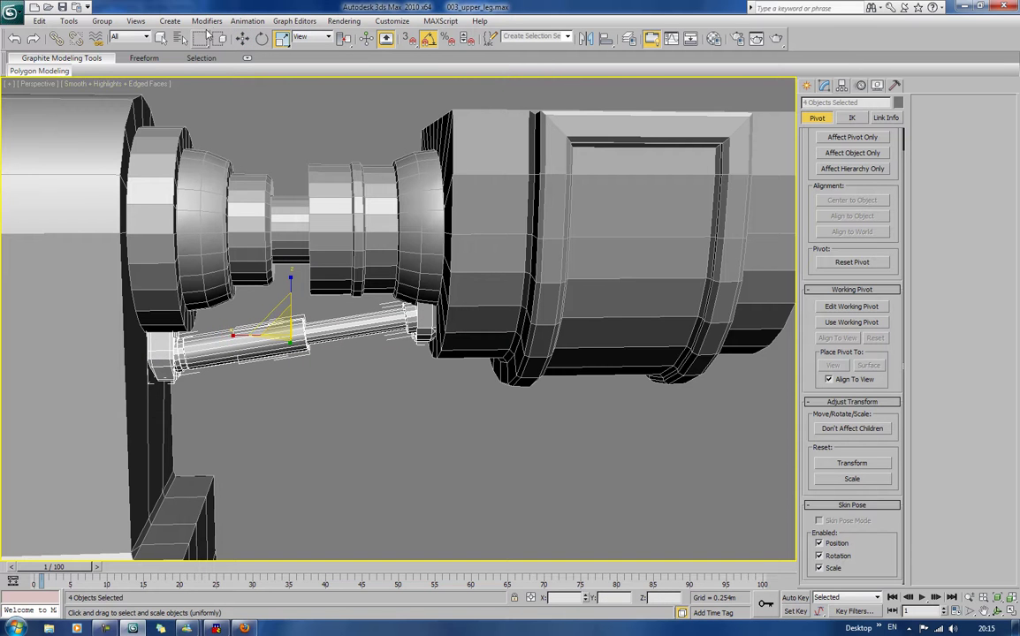
{"action": "left_click", "coordinate": [241, 38]}
{"action": "left_click_drag", "start_coordinate": [271, 318], "coordinate": [287, 319]}
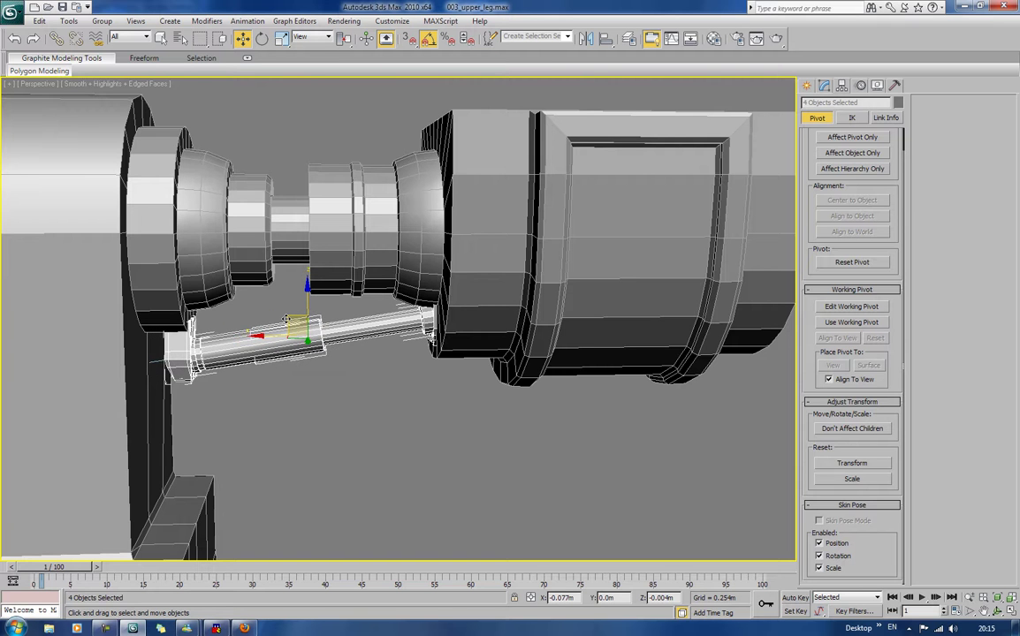
Step: Lower the piston rod's end bracket about 0.28 m in Z, to the bottom edge of the upper leg block
{"action": "left_click", "coordinate": [386, 354]}
{"action": "left_click", "coordinate": [427, 316]}
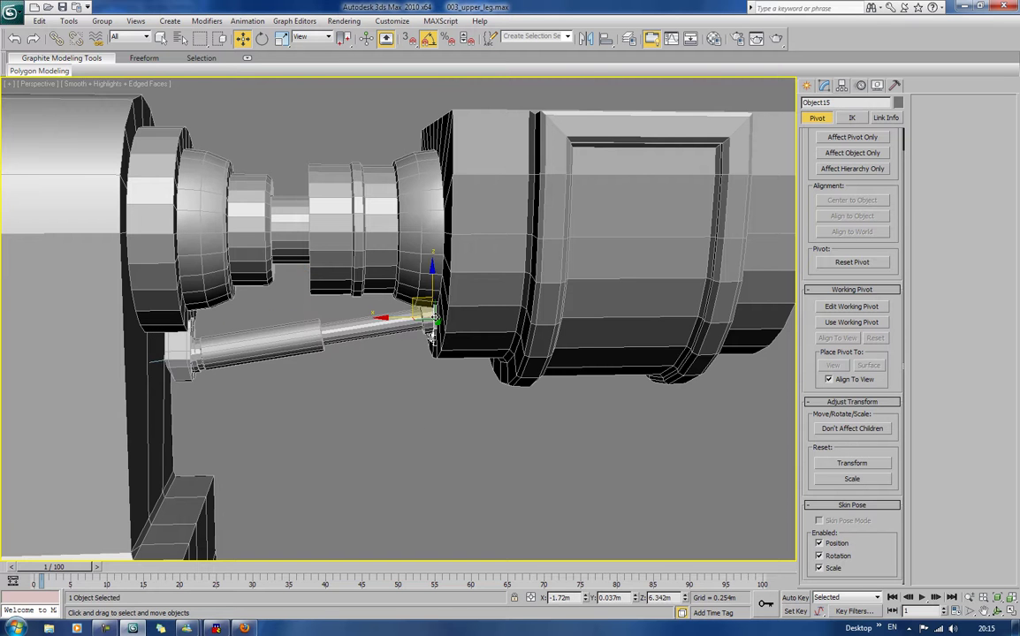
{"action": "left_click_drag", "start_coordinate": [431, 336], "coordinate": [412, 353]}
{"action": "left_click_drag", "start_coordinate": [418, 361], "coordinate": [416, 360]}
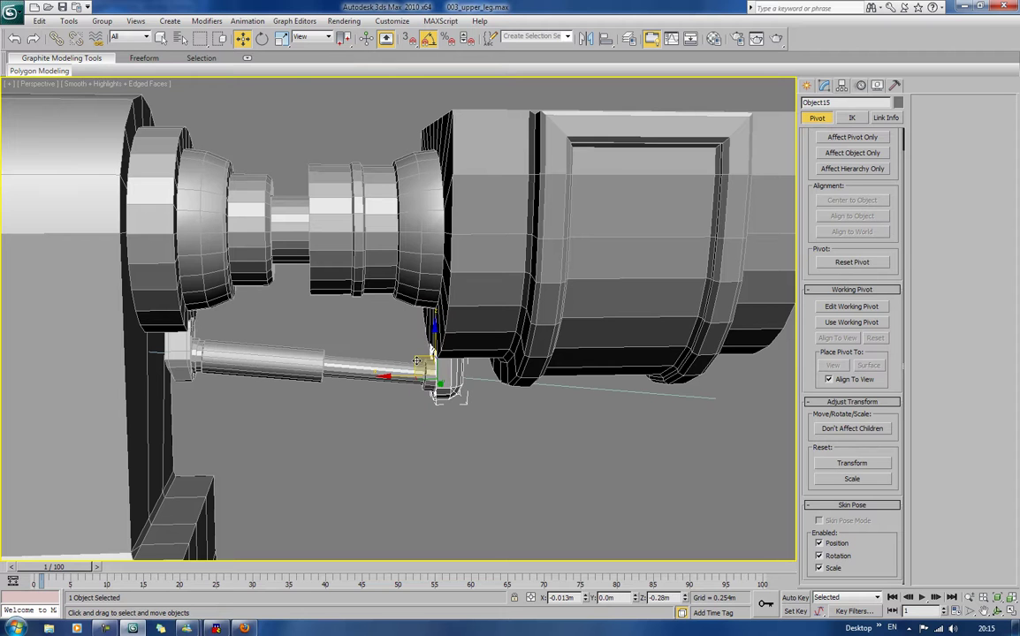
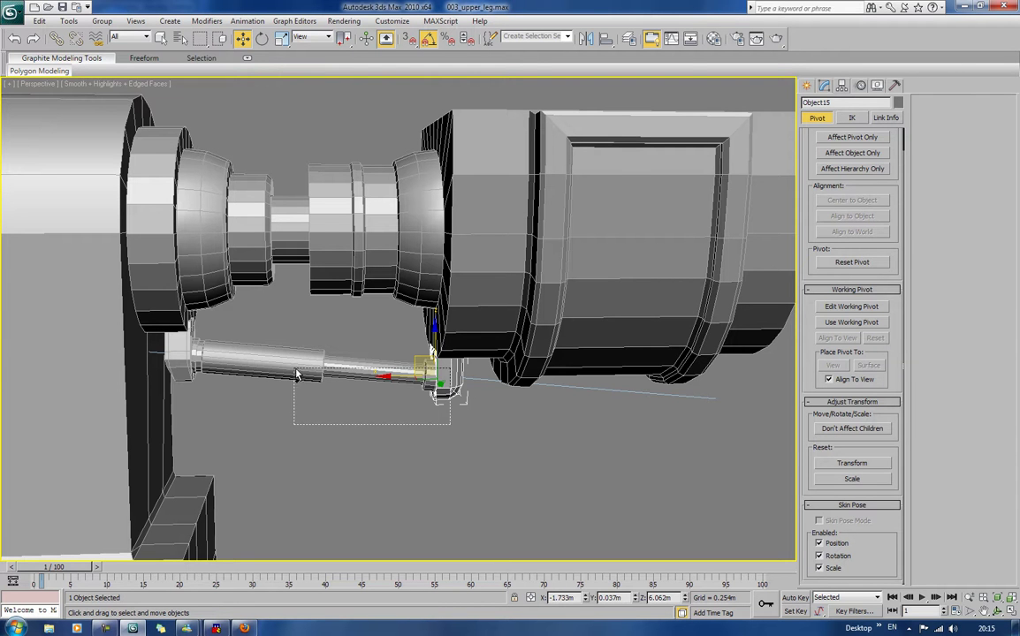
Step: Clone the four piston parts as one Copy rotated 90 degrees about the X axis
{"action": "left_click_drag", "start_coordinate": [266, 331], "coordinate": [181, 388]}
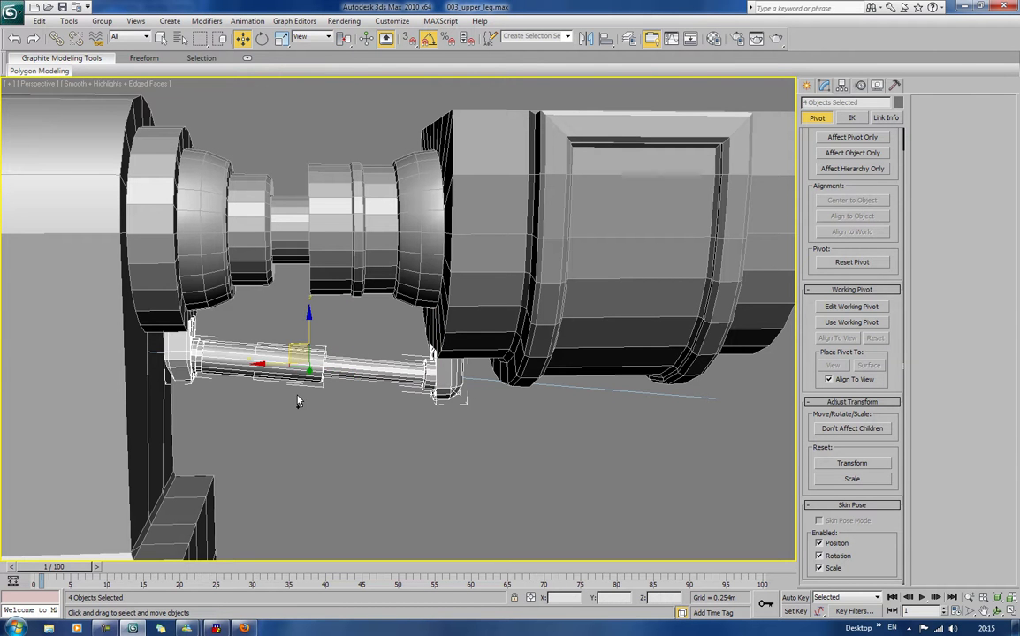
{"action": "middle_click_drag", "start_coordinate": [296, 401], "coordinate": [339, 394], "text": "alt"}
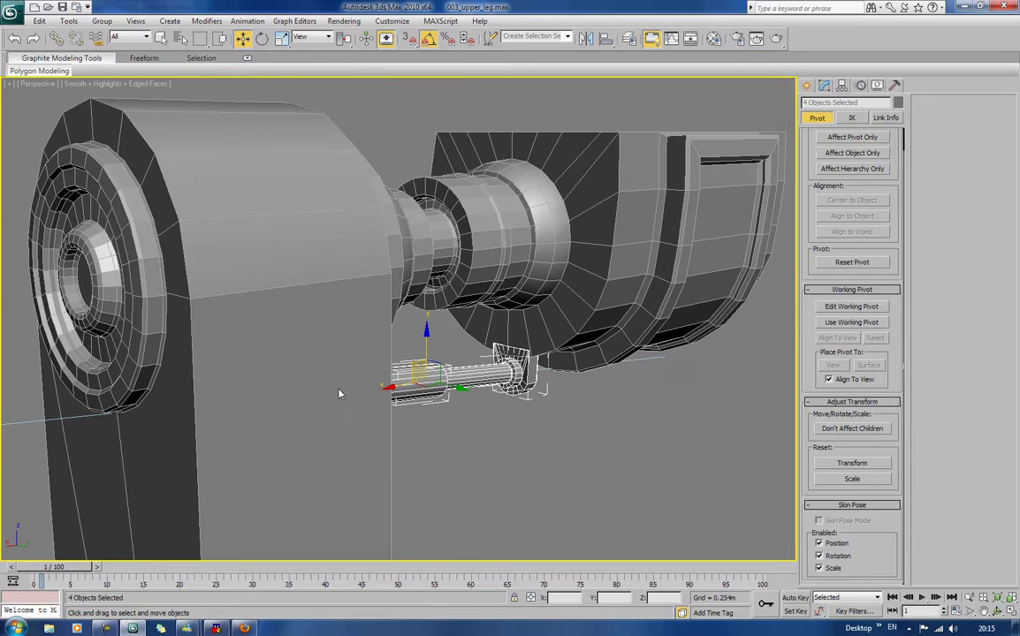
{"action": "left_click", "coordinate": [262, 38]}
{"action": "left_click_drag", "start_coordinate": [425, 337], "coordinate": [440, 325]}
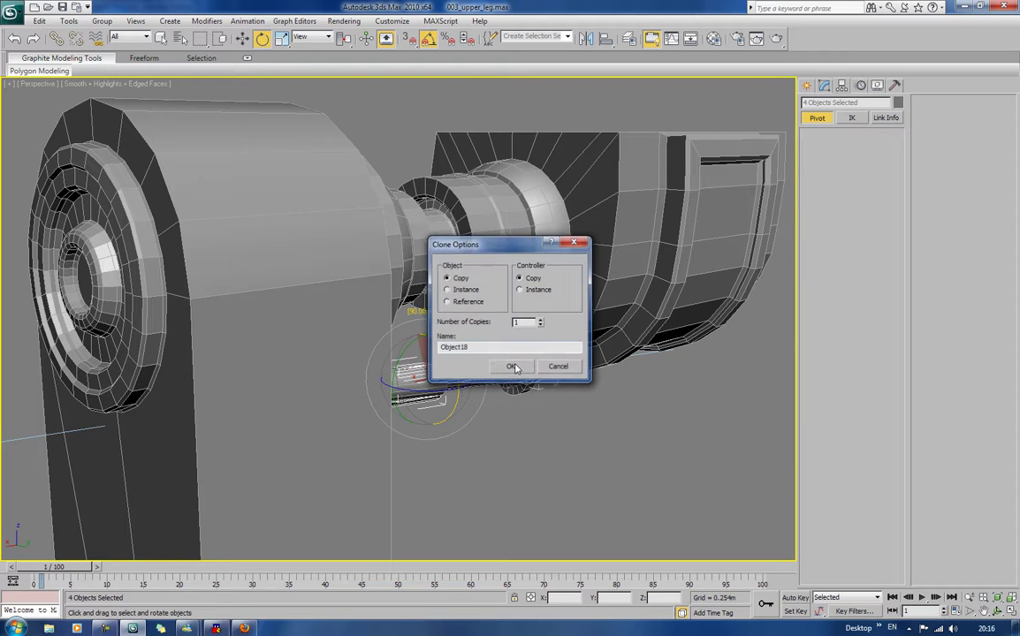
{"action": "left_click", "coordinate": [510, 366]}
Step: Move the rotated piston copy about 0.543 m in Y and 0.58 m in Z to the joint's side, then raise it another 0.04 m
{"action": "left_click", "coordinate": [242, 38]}
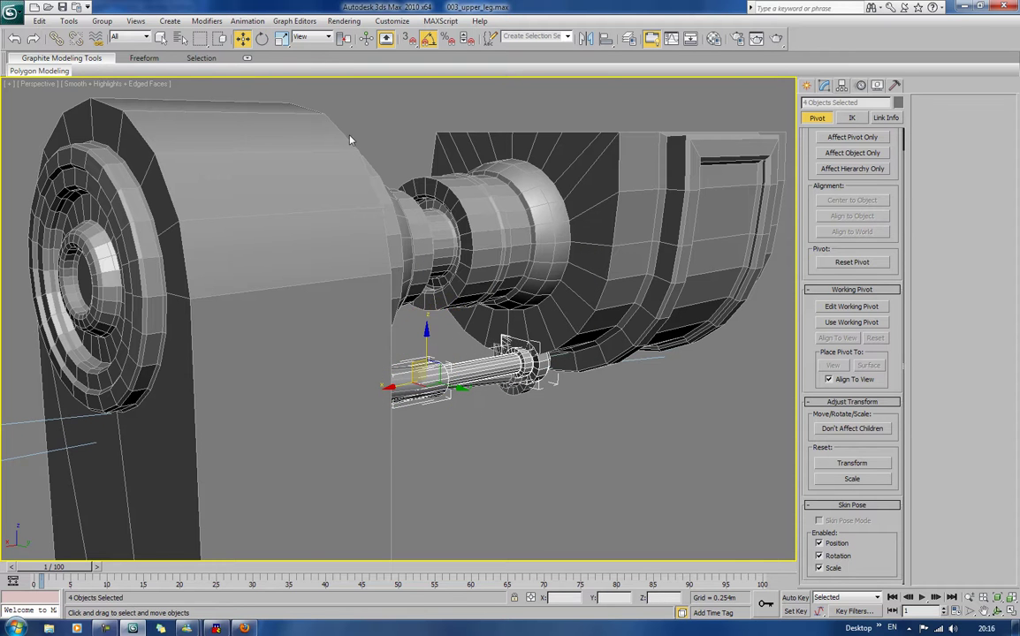
{"action": "mouse_move", "coordinate": [437, 369]}
{"action": "left_mouse_down"}
{"action": "mouse_move", "coordinate": [487, 331]}
{"action": "mouse_move", "coordinate": [529, 277]}
{"action": "mouse_move", "coordinate": [528, 257]}
{"action": "left_mouse_up"}
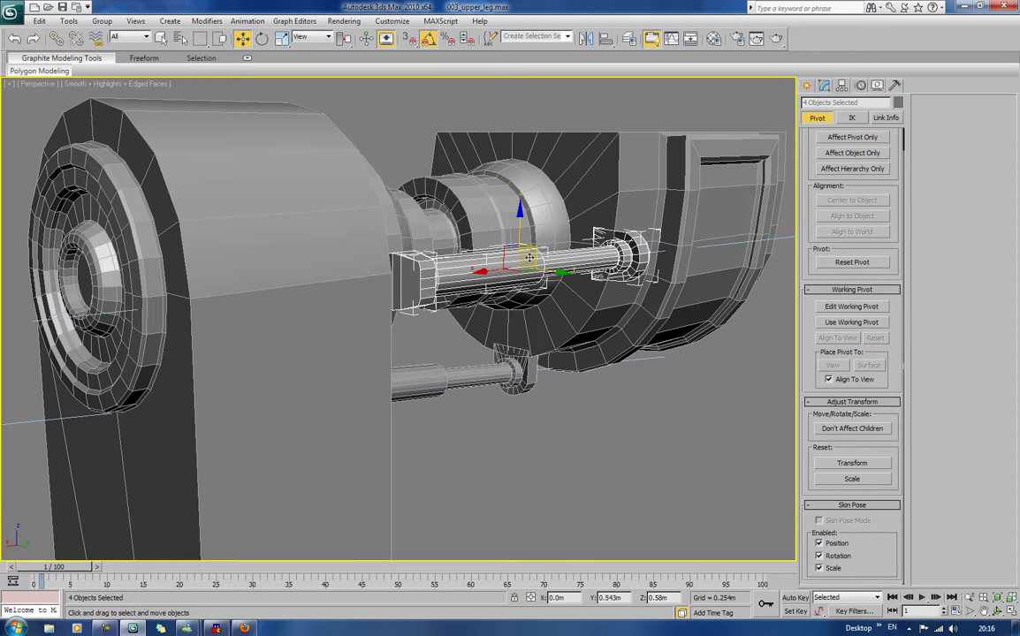
{"action": "middle_click_drag", "start_coordinate": [558, 218], "coordinate": [496, 235], "text": "alt"}
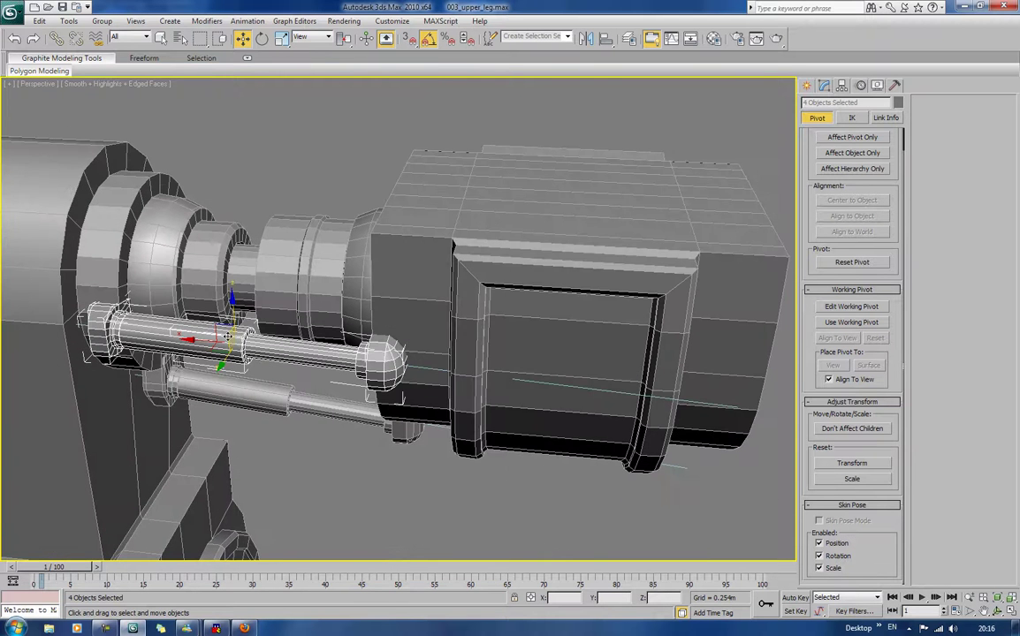
{"action": "left_click_drag", "start_coordinate": [234, 312], "coordinate": [231, 302]}
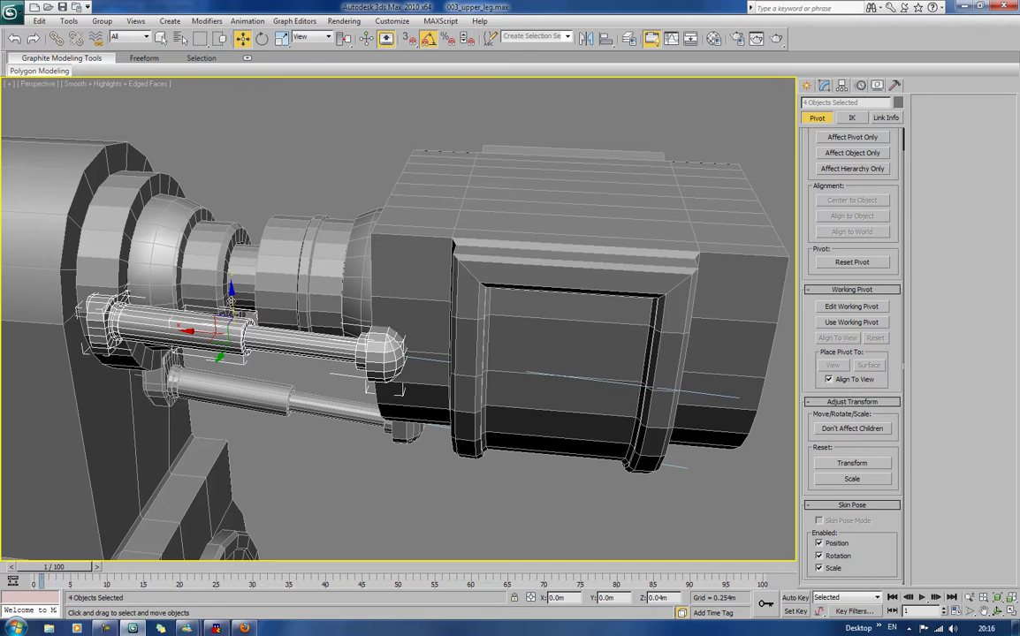
Step: Clone the side piston's four parts with a 180-degree rotation about the X axis
{"action": "middle_click_drag", "start_coordinate": [231, 302], "coordinate": [338, 335], "text": "alt"}
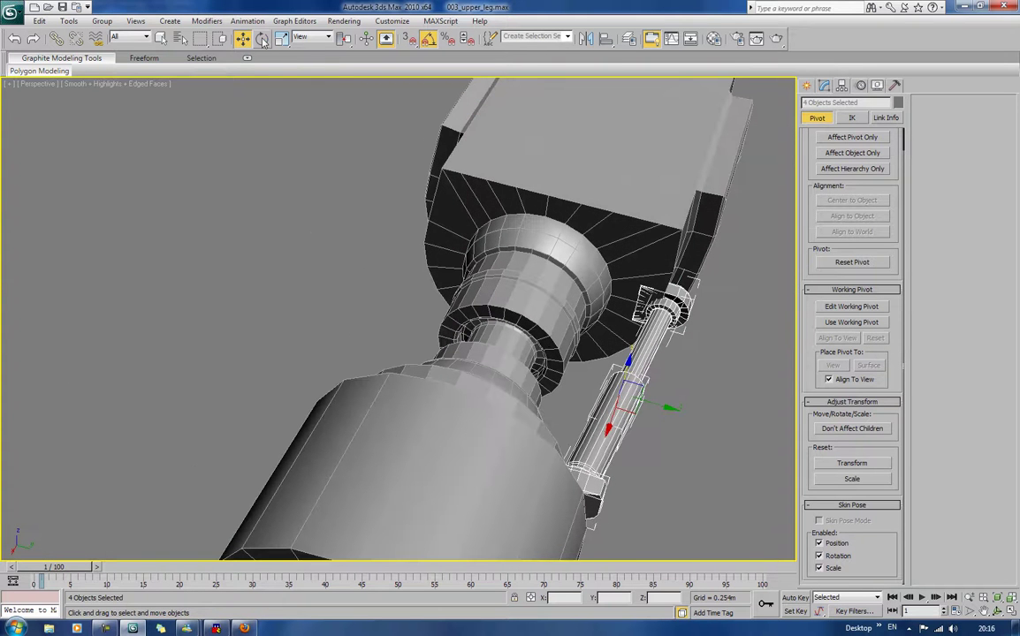
{"action": "key", "text": "e"}
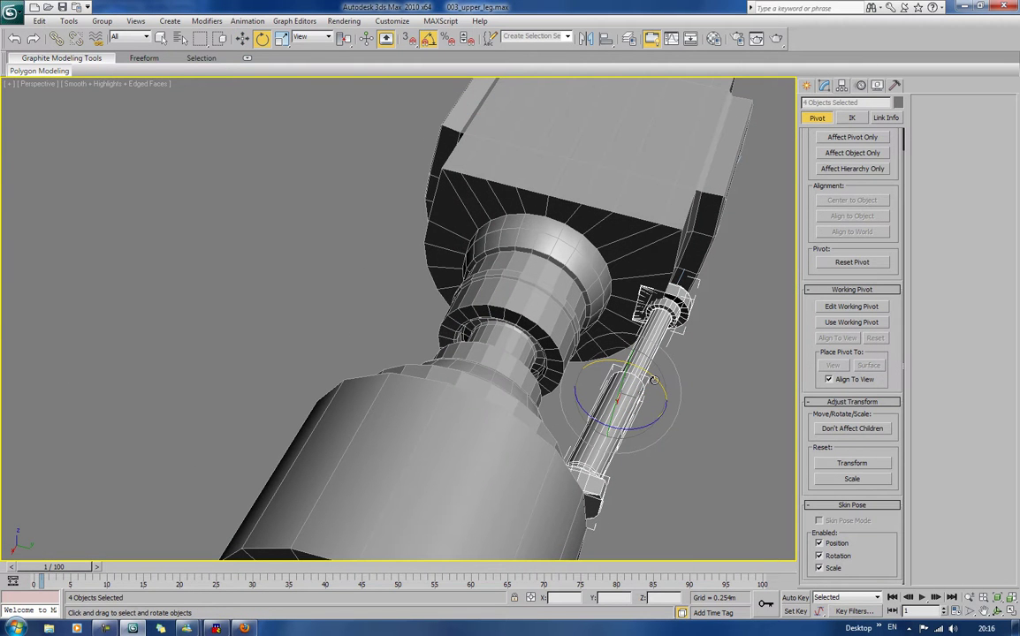
{"action": "left_click_drag", "start_coordinate": [654, 380], "coordinate": [554, 326]}
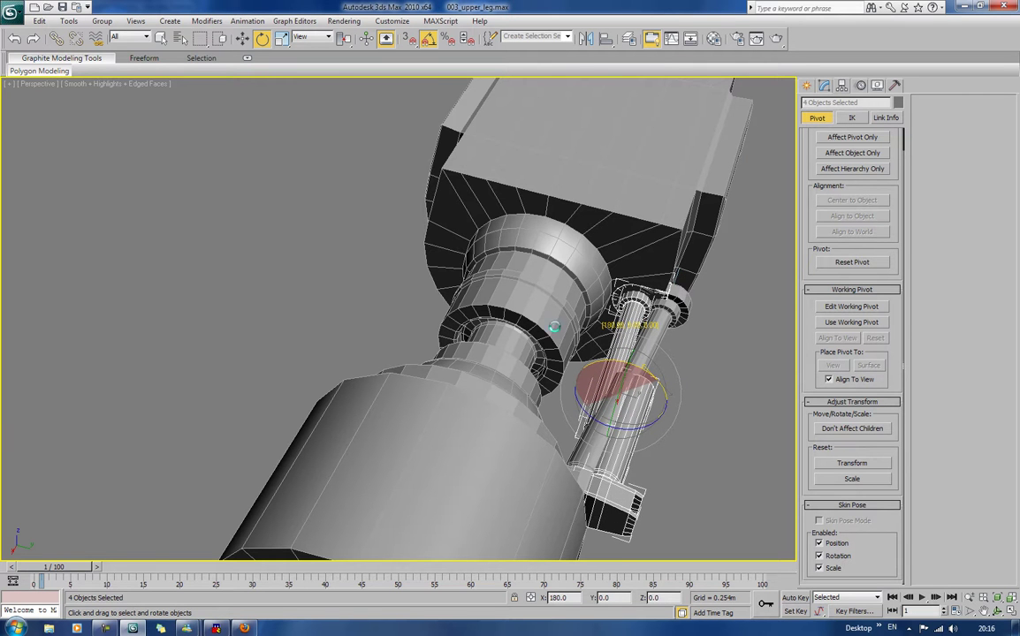
{"action": "left_click", "coordinate": [528, 367]}
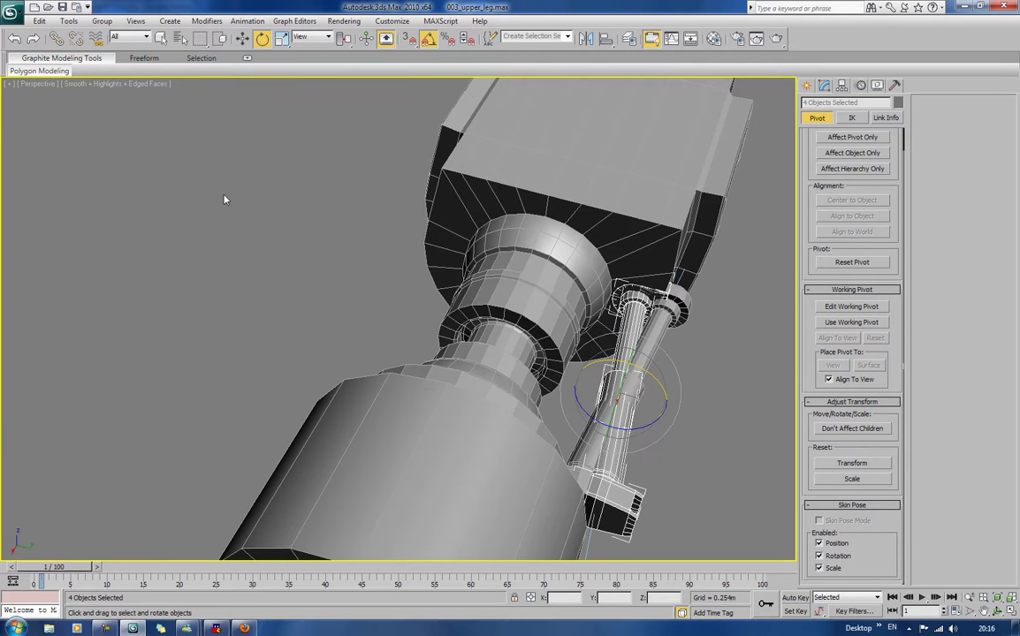
Step: Move the new piston copy about -1.102 m in Y to the joint's opposite side and nudge it slightly farther outward
{"action": "left_click", "coordinate": [242, 38]}
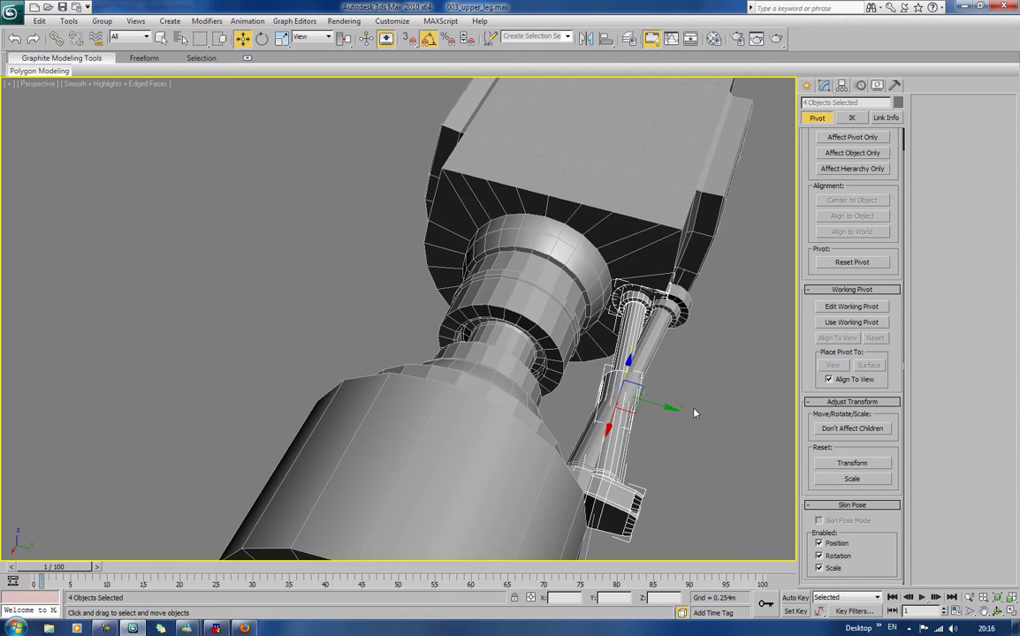
{"action": "left_click_drag", "start_coordinate": [669, 417], "coordinate": [446, 333]}
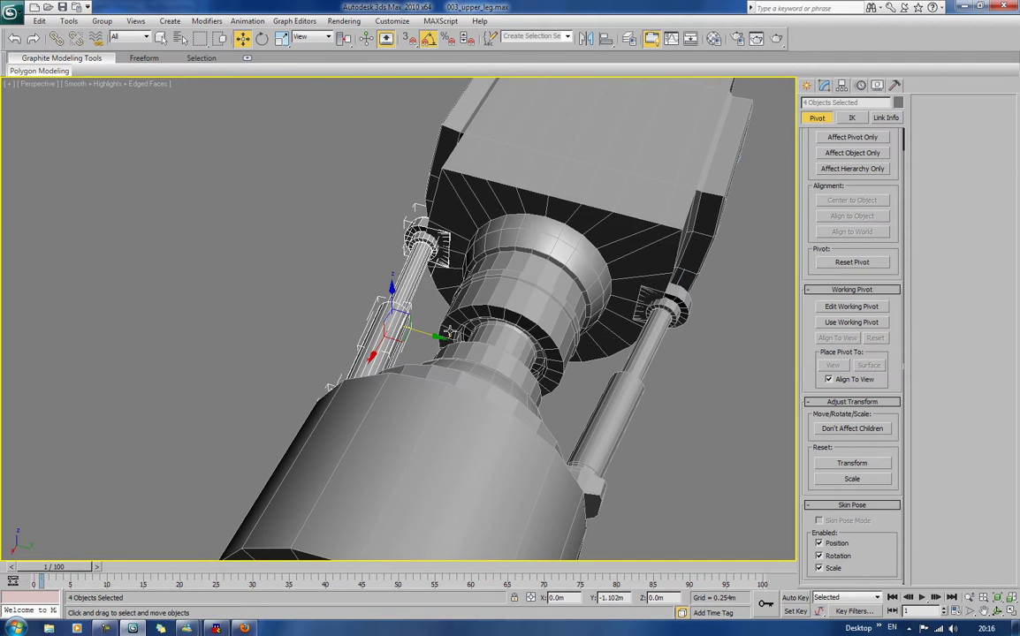
{"action": "left_click", "coordinate": [252, 294]}
{"action": "middle_click_drag", "start_coordinate": [252, 293], "coordinate": [360, 335], "text": "alt"}
{"action": "key", "text": "ctrl+z"}
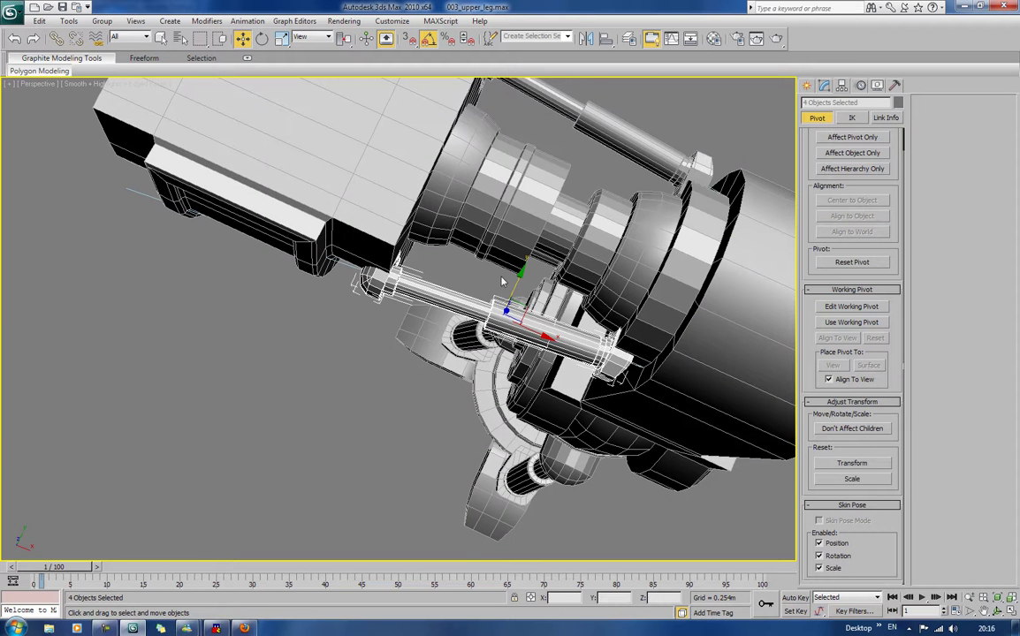
{"action": "left_click_drag", "start_coordinate": [523, 267], "coordinate": [518, 277]}
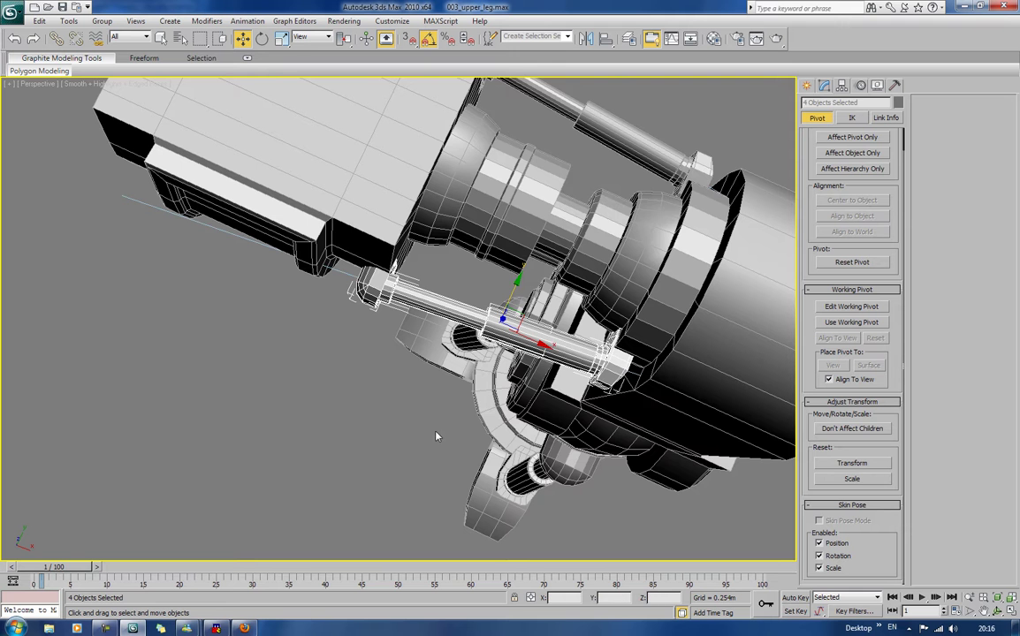
Step: Deselect the piston and examine how the three pistons fit between the knee and upper leg from several angles
{"action": "left_click", "coordinate": [392, 388]}
{"action": "middle_click_drag", "start_coordinate": [392, 388], "coordinate": [284, 327], "text": "alt"}
{"action": "scroll", "coordinate": [466, 356], "scroll_direction": "up", "scroll_amount": 5}
{"action": "middle_click_drag", "start_coordinate": [465, 356], "coordinate": [359, 371], "text": "alt"}
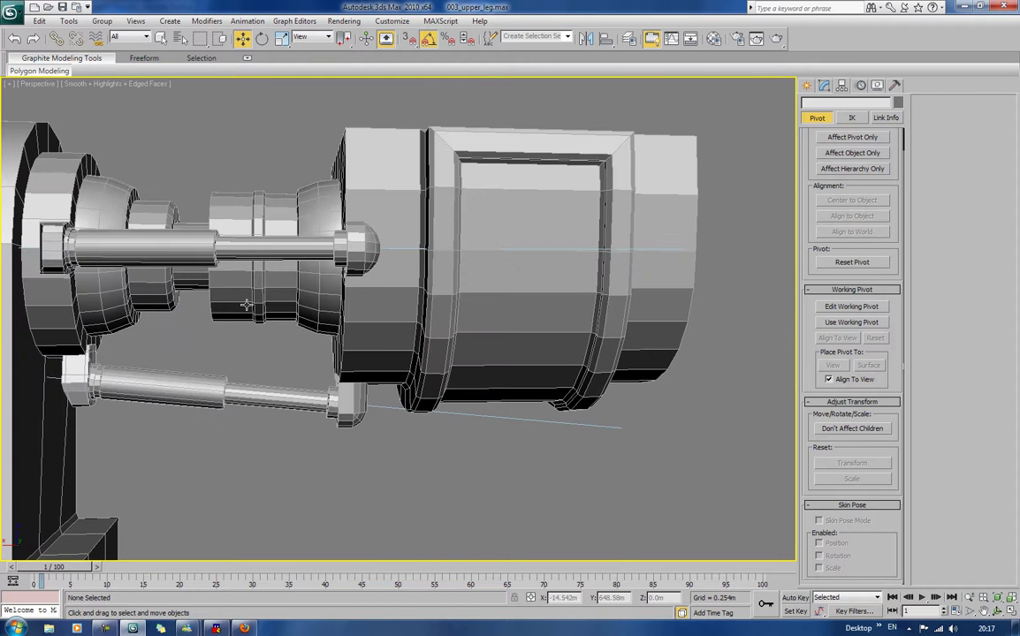
{"action": "middle_click_drag", "start_coordinate": [105, 297], "coordinate": [188, 391]}
{"action": "scroll", "coordinate": [305, 311], "scroll_direction": "down", "scroll_amount": 1}
{"action": "scroll", "coordinate": [305, 311], "scroll_direction": "down", "scroll_amount": 3}
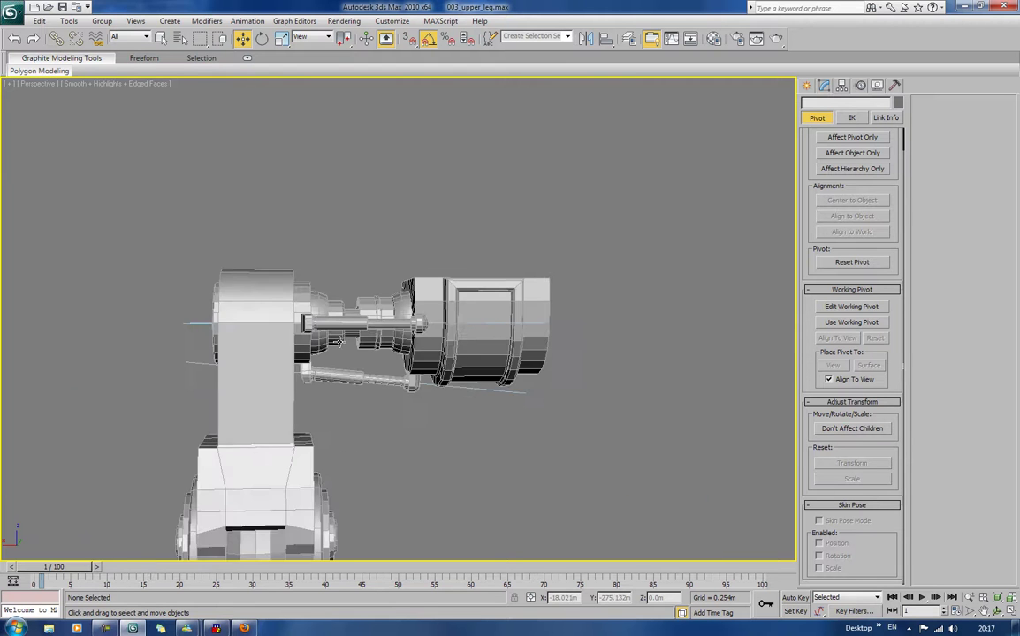
{"action": "scroll", "coordinate": [305, 314], "scroll_direction": "up", "scroll_amount": 2}
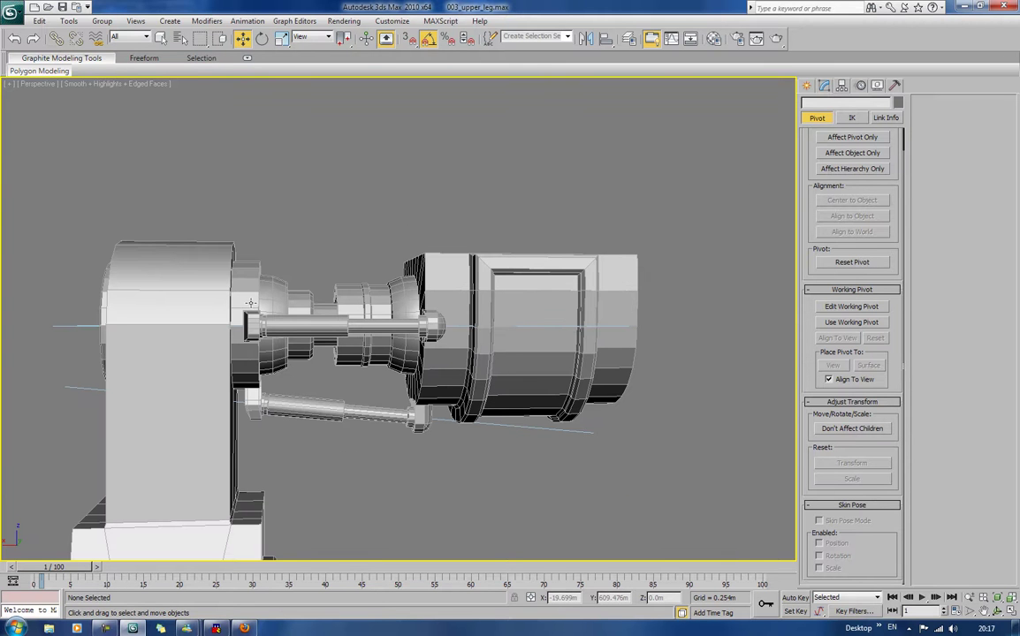
{"action": "middle_click_drag", "start_coordinate": [255, 304], "coordinate": [300, 285], "text": "alt"}
{"action": "scroll", "coordinate": [292, 319], "scroll_direction": "up", "scroll_amount": 2}
Step: Attach the round flange beside the knee to the R_knee_upper object, then end attaching and clear the selection
{"action": "left_click", "coordinate": [437, 279]}
{"action": "left_click", "coordinate": [293, 324]}
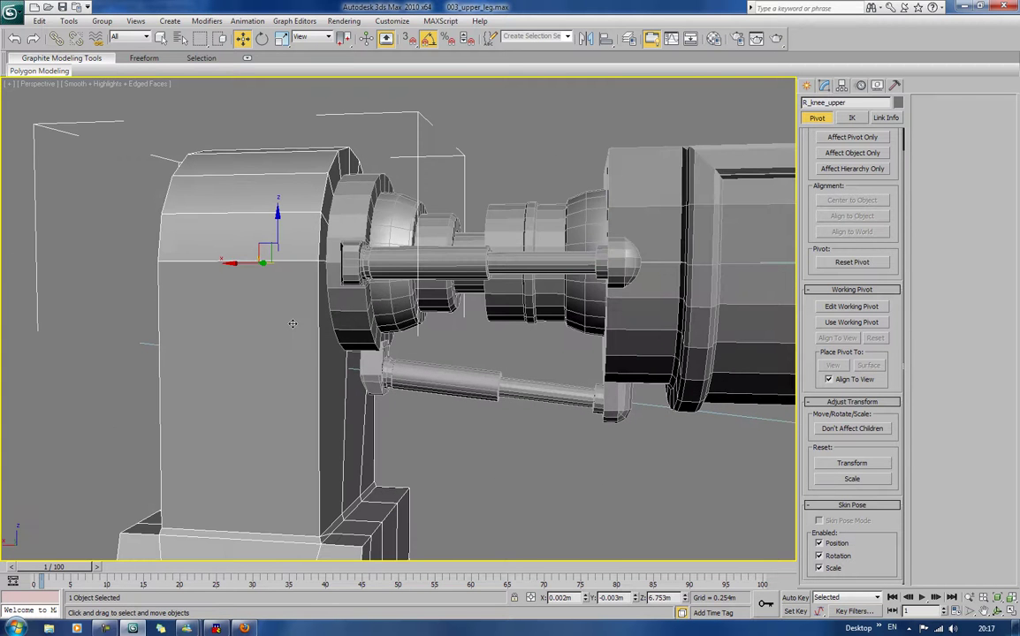
{"action": "middle_click_drag", "start_coordinate": [302, 325], "coordinate": [319, 331], "text": "alt"}
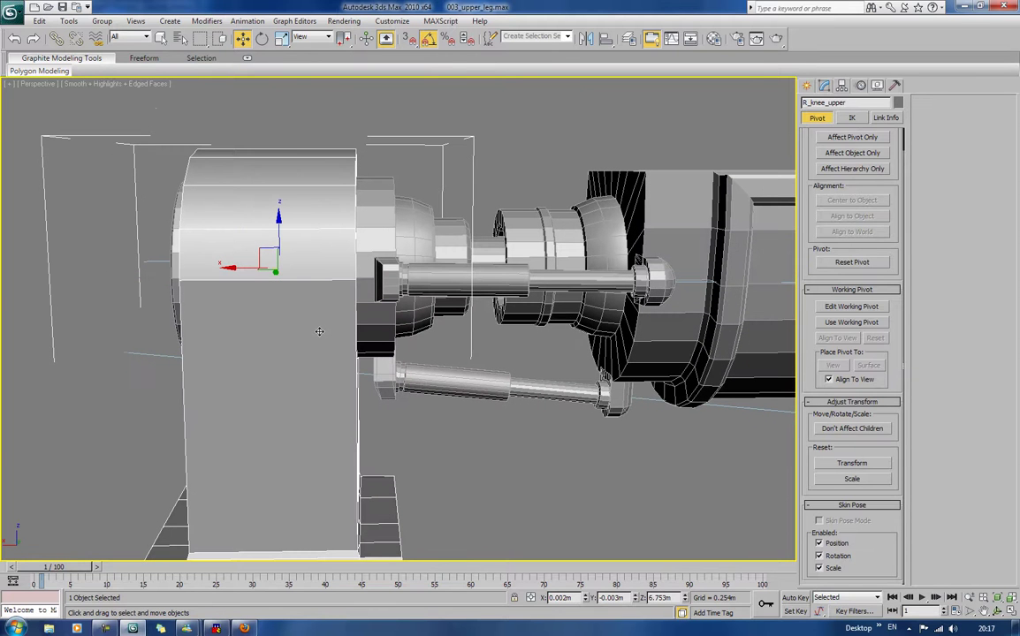
{"action": "left_click", "coordinate": [824, 85]}
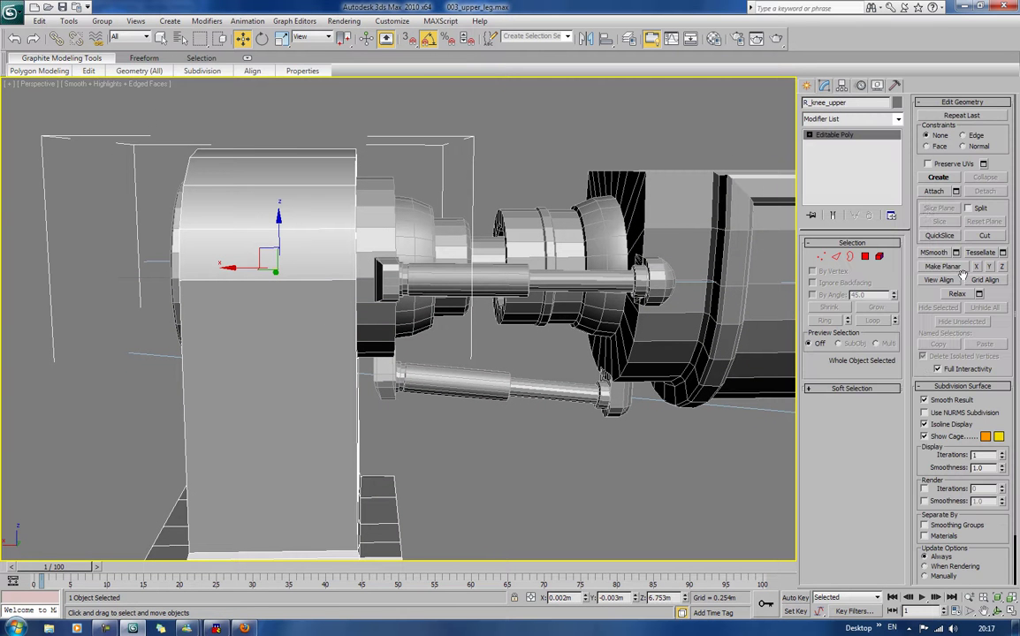
{"action": "left_click", "coordinate": [934, 191]}
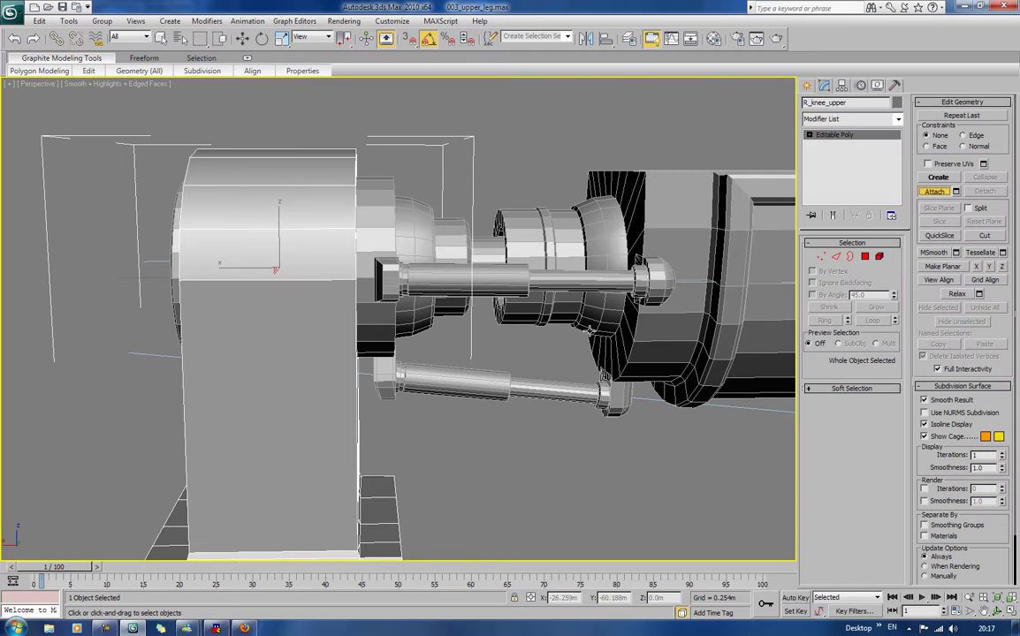
{"action": "left_click", "coordinate": [374, 334]}
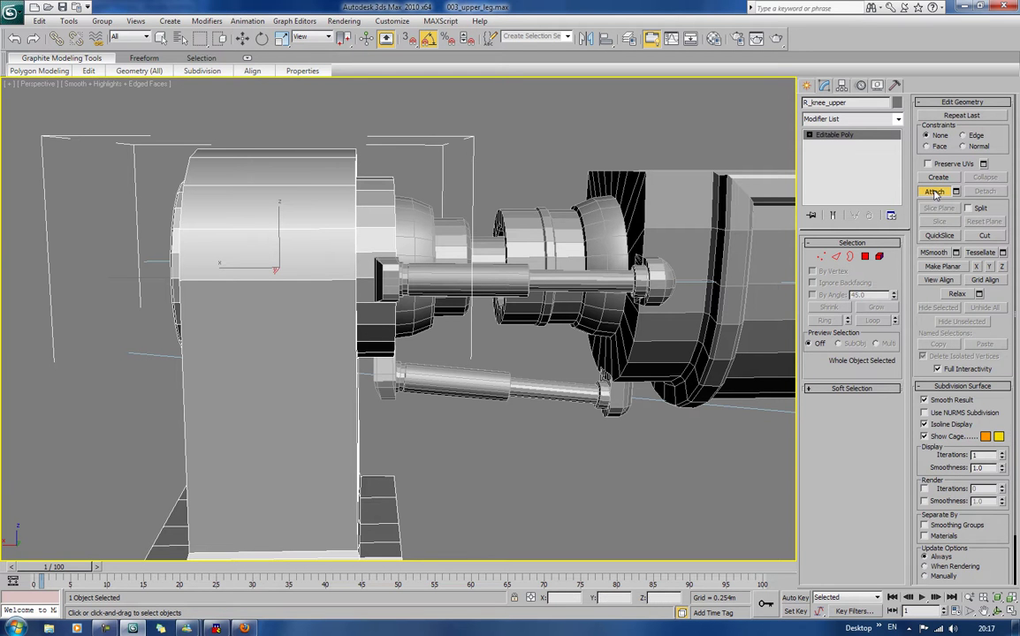
{"action": "left_click", "coordinate": [934, 190]}
{"action": "left_click", "coordinate": [563, 117]}
Step: Examine which parts of the ball joint and the lower-leg pistons are separate objects by selecting them one by one
{"action": "left_click", "coordinate": [471, 220]}
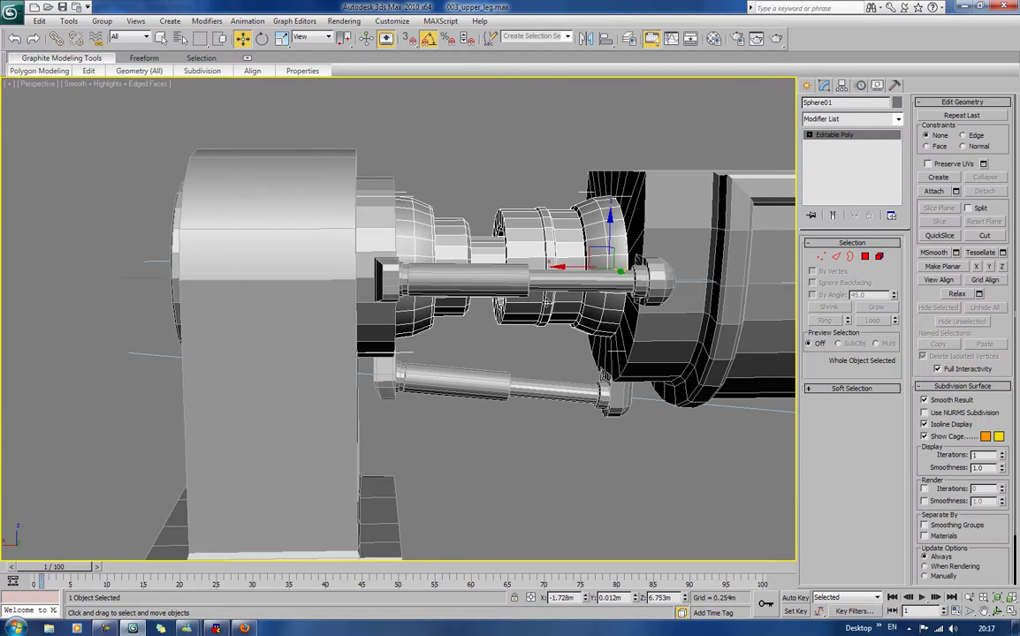
{"action": "middle_click_drag", "start_coordinate": [546, 303], "coordinate": [537, 212]}
{"action": "scroll", "coordinate": [537, 210], "scroll_direction": "down", "scroll_amount": 5}
{"action": "middle_click_drag", "start_coordinate": [362, 325], "coordinate": [492, 319], "text": "alt"}
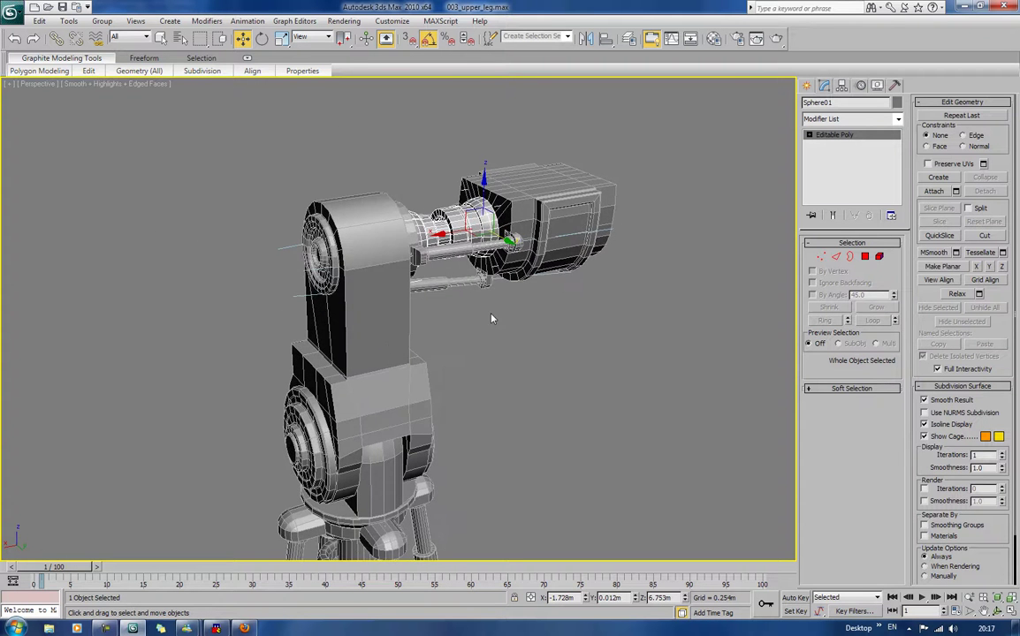
{"action": "scroll", "coordinate": [495, 322], "scroll_direction": "down", "scroll_amount": 2}
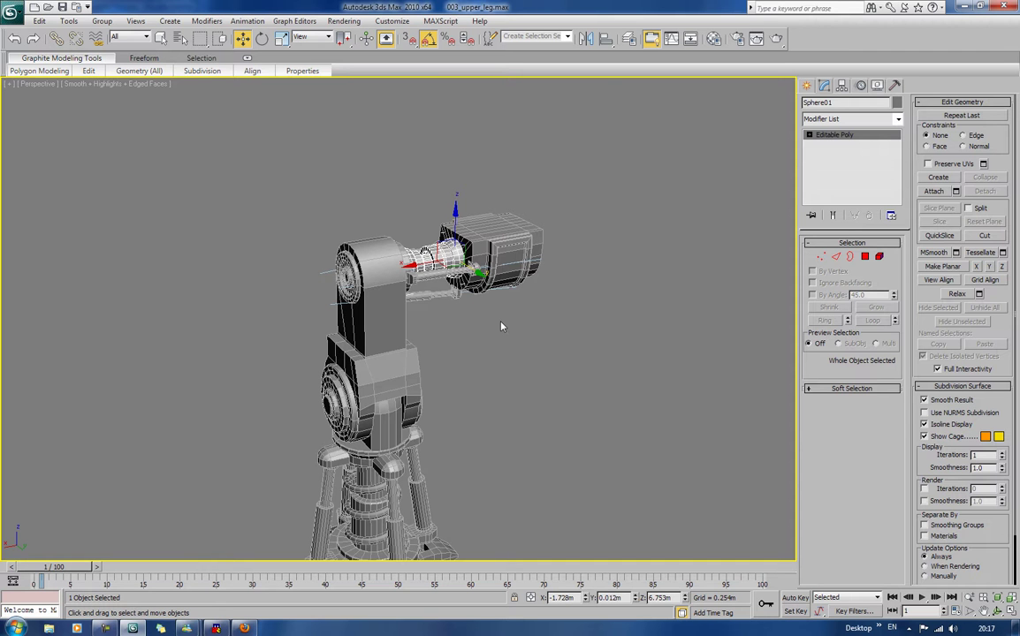
{"action": "left_click", "coordinate": [483, 371]}
{"action": "middle_click_drag", "start_coordinate": [483, 371], "coordinate": [398, 367], "text": "alt"}
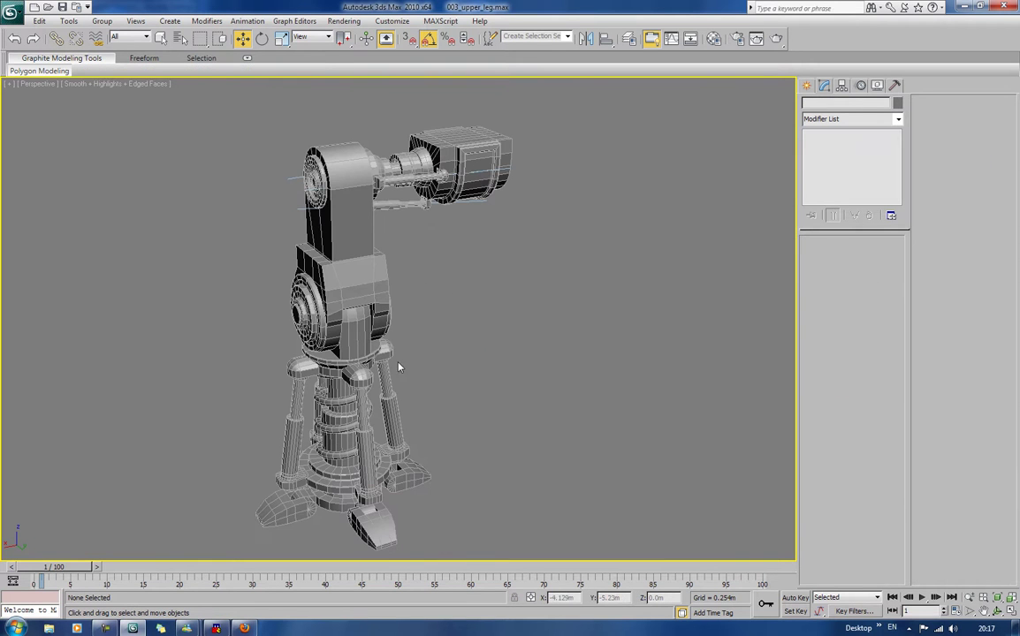
{"action": "left_click", "coordinate": [387, 375]}
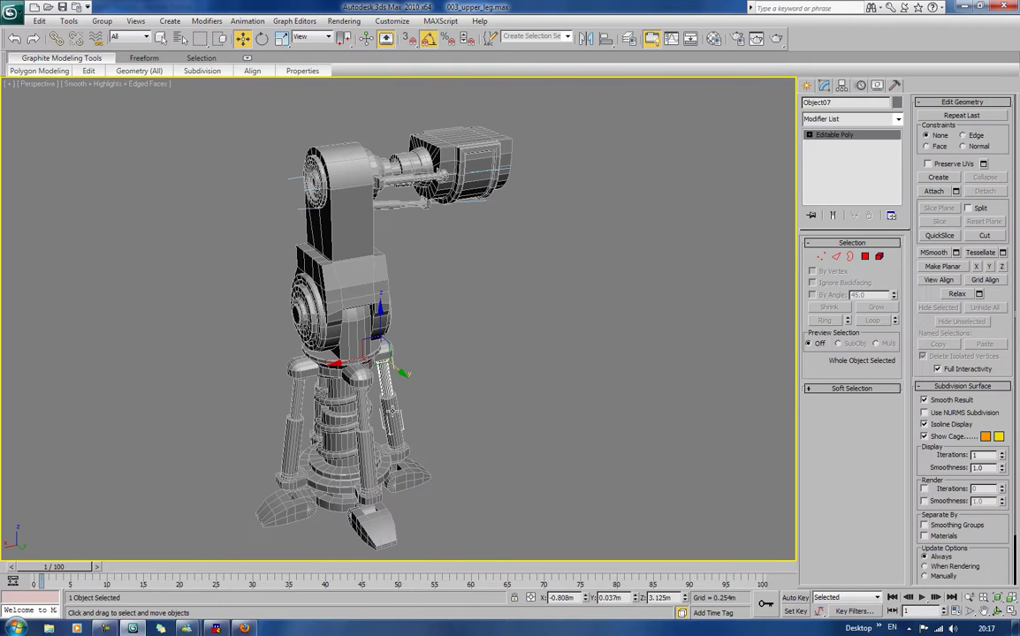
{"action": "left_click", "coordinate": [400, 427]}
{"action": "left_click", "coordinate": [392, 423]}
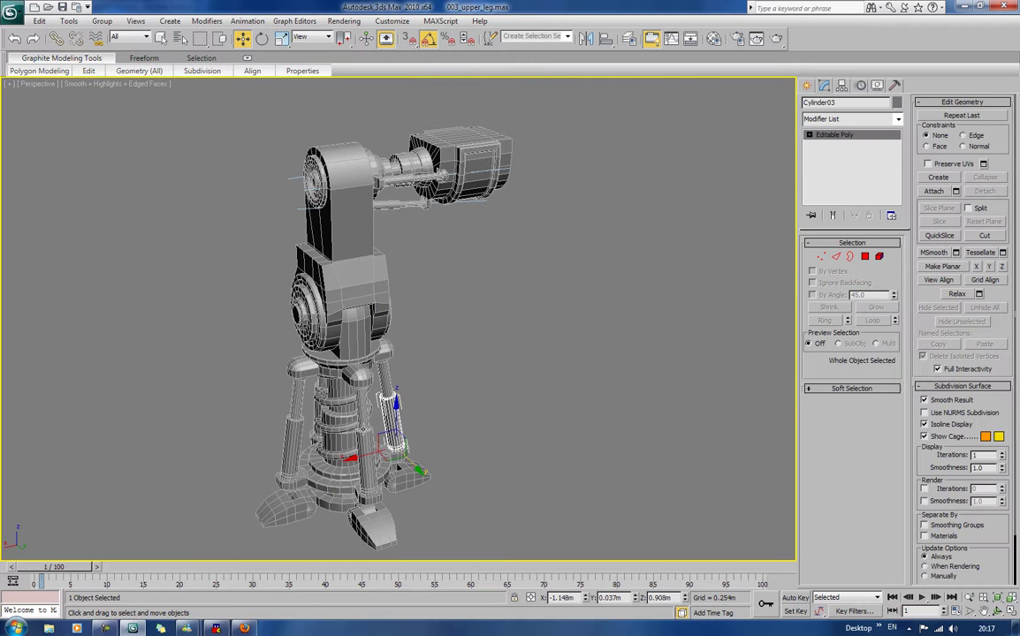
{"action": "left_click", "coordinate": [362, 442]}
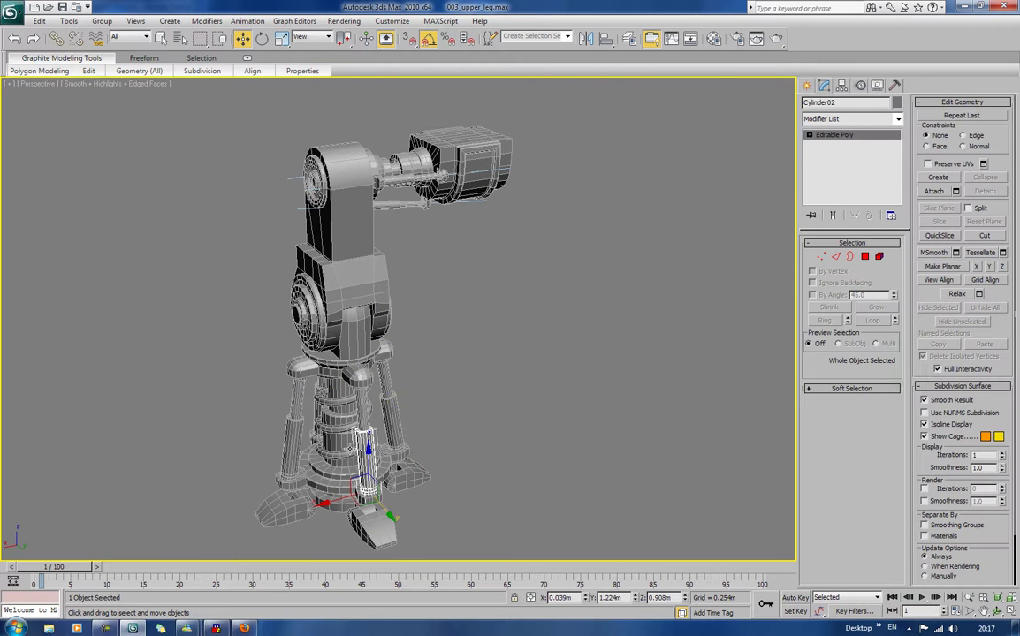
{"action": "left_click", "coordinate": [296, 389]}
{"action": "left_click", "coordinate": [291, 437]}
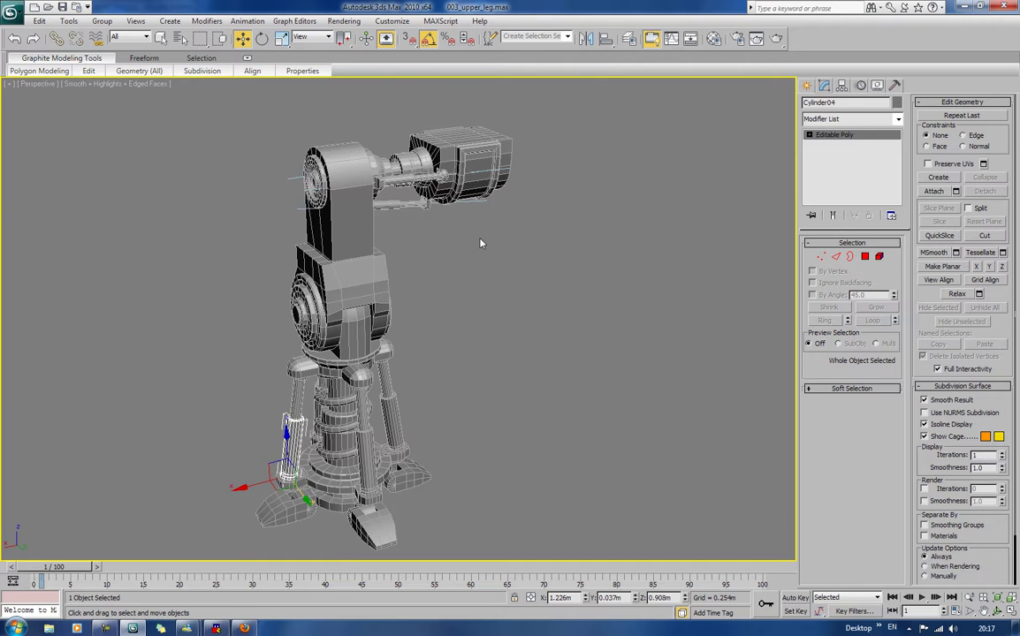
Step: Select all four parts of one side piston between the knee and the upper leg
{"action": "mouse_move", "coordinate": [480, 244]}
{"action": "middle_mouse_down", "text": "alt"}
{"action": "mouse_move", "coordinate": [551, 278]}
{"action": "mouse_move", "coordinate": [598, 266]}
{"action": "mouse_move", "coordinate": [442, 252]}
{"action": "mouse_move", "coordinate": [474, 235]}
{"action": "middle_mouse_up", "text": "alt"}
{"action": "scroll", "coordinate": [473, 235], "scroll_direction": "up", "scroll_amount": 3}
{"action": "scroll", "coordinate": [473, 235], "scroll_direction": "up", "scroll_amount": 4}
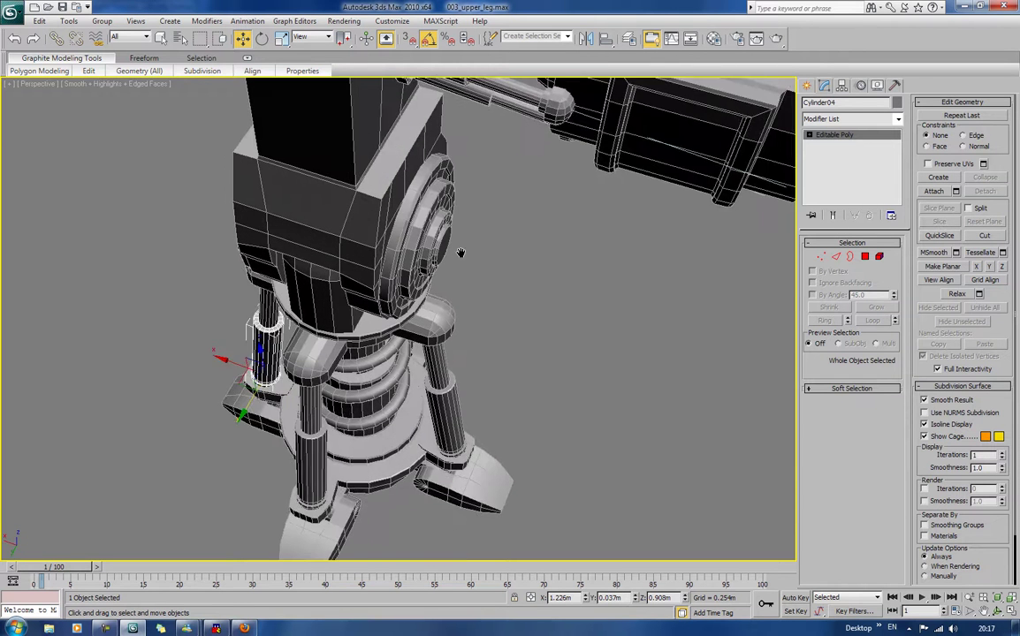
{"action": "left_click", "coordinate": [508, 182]}
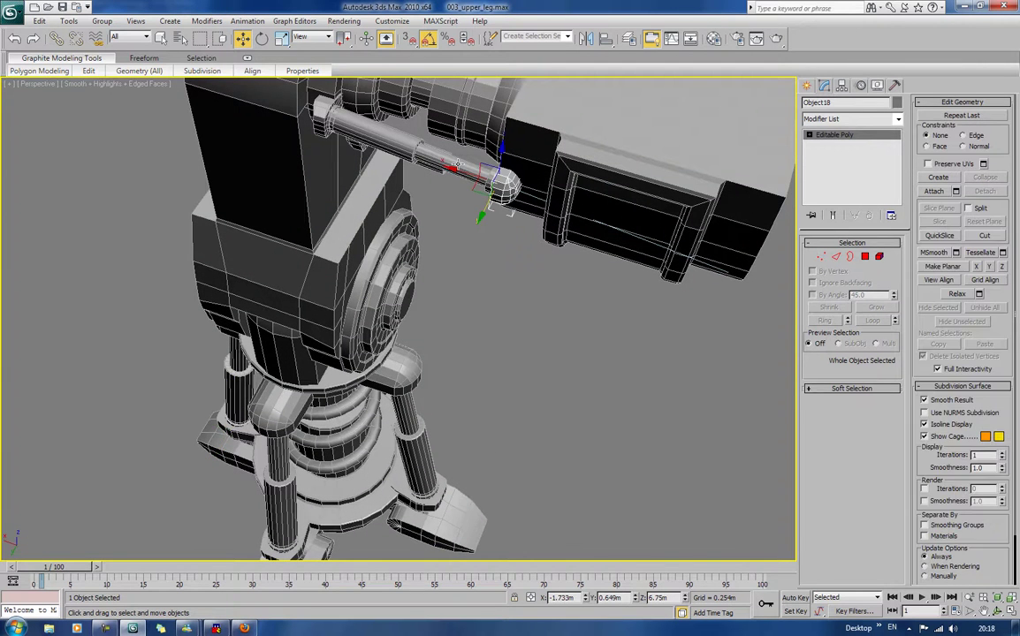
{"action": "left_click", "coordinate": [417, 161], "text": "ctrl"}
{"action": "left_click", "coordinate": [313, 115], "text": "ctrl"}
{"action": "left_click", "coordinate": [292, 104], "text": "ctrl"}
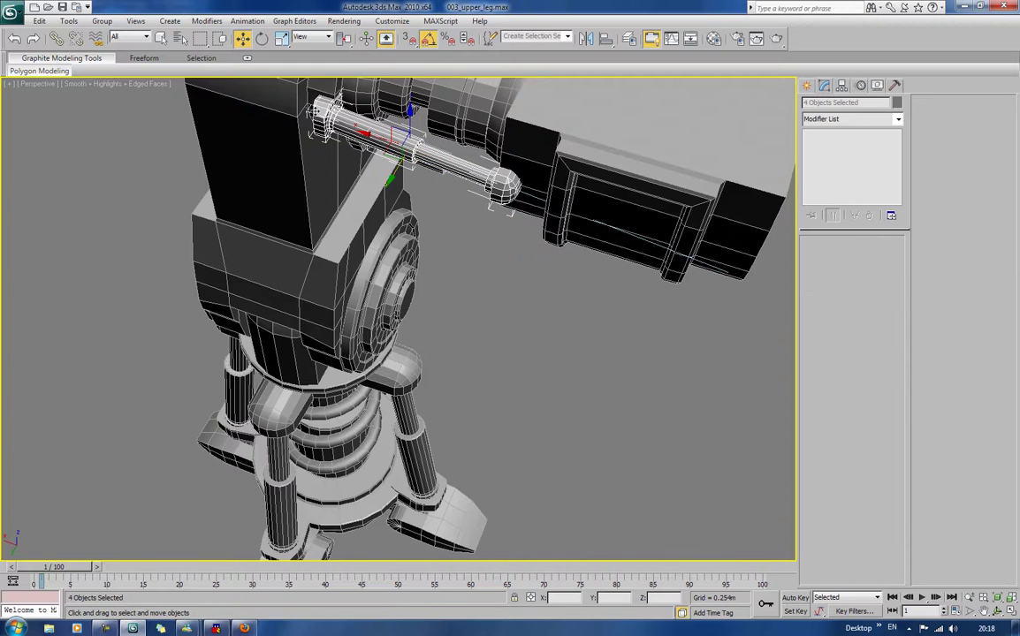
Step: Add the four parts of the piston underneath the upper-leg joint to the selection
{"action": "middle_click_drag", "start_coordinate": [291, 104], "coordinate": [448, 182], "text": "alt"}
{"action": "middle_click_drag", "start_coordinate": [352, 167], "coordinate": [368, 158], "text": "alt"}
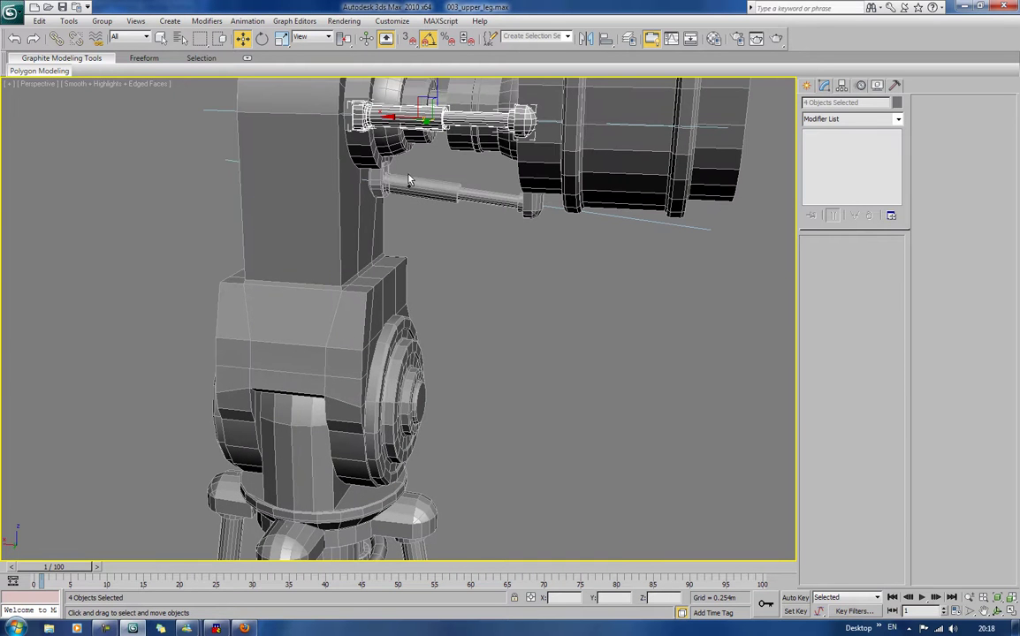
{"action": "left_click", "coordinate": [380, 163], "text": "ctrl"}
{"action": "left_click", "coordinate": [413, 180], "text": "ctrl"}
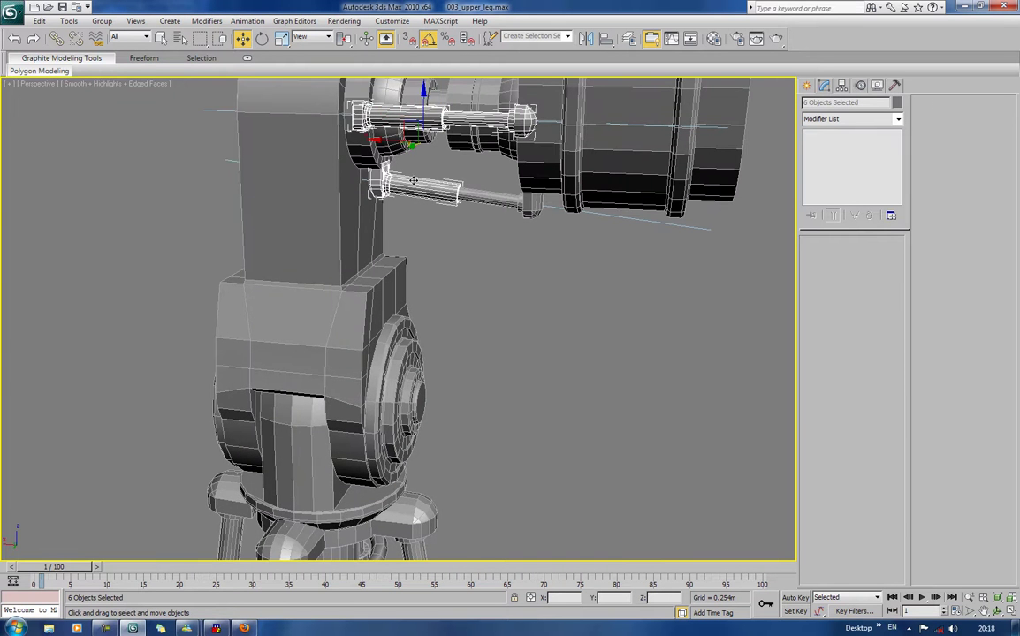
{"action": "left_click", "coordinate": [483, 201], "text": "ctrl"}
{"action": "left_click", "coordinate": [527, 196], "text": "ctrl"}
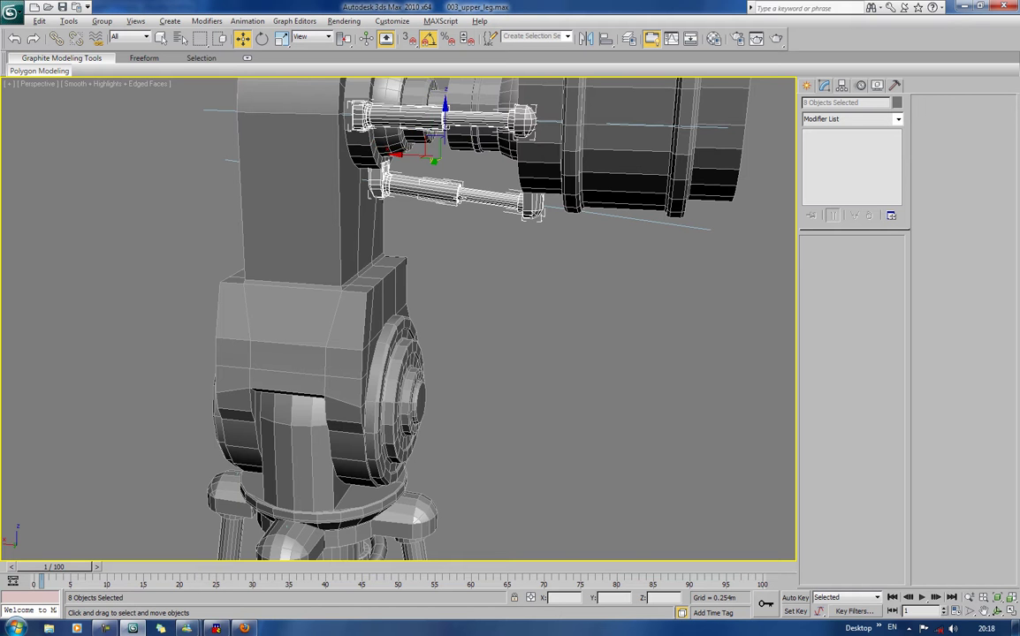
Step: Add the four parts of the piston on the upper-leg joint's opposite side to the selection
{"action": "middle_click_drag", "start_coordinate": [526, 196], "coordinate": [360, 194], "text": "alt"}
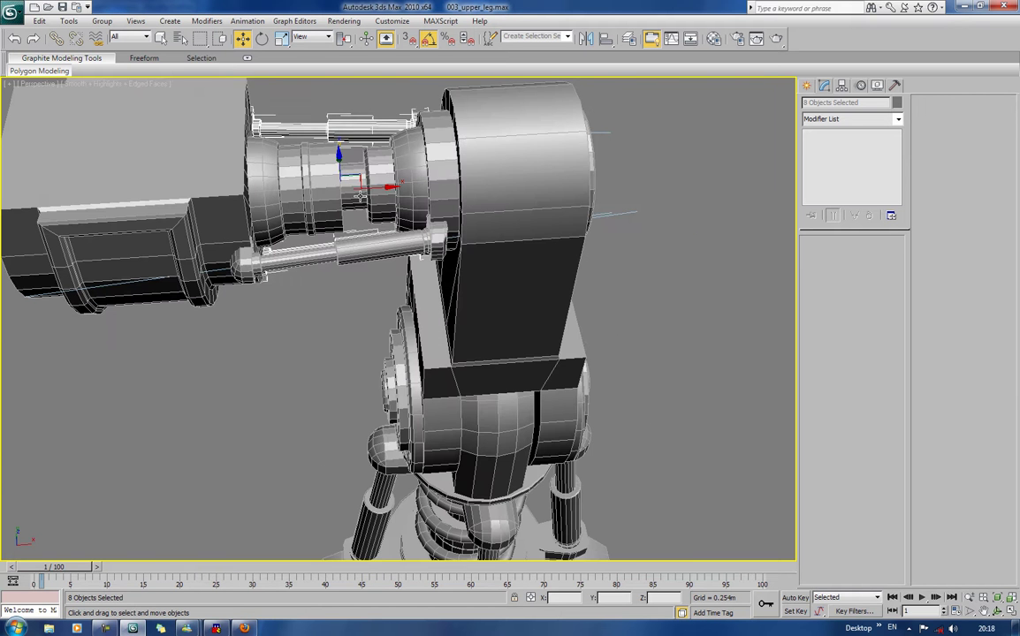
{"action": "left_click", "coordinate": [249, 265], "text": "ctrl"}
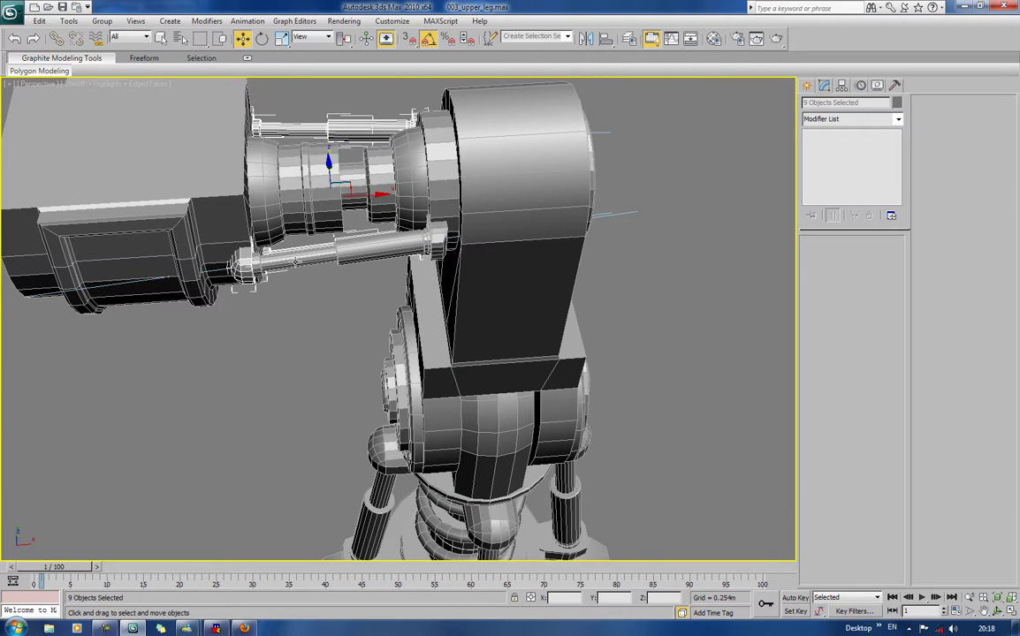
{"action": "left_click", "coordinate": [265, 241], "text": "ctrl"}
{"action": "left_click", "coordinate": [411, 242], "text": "ctrl"}
{"action": "left_click", "coordinate": [437, 243], "text": "ctrl"}
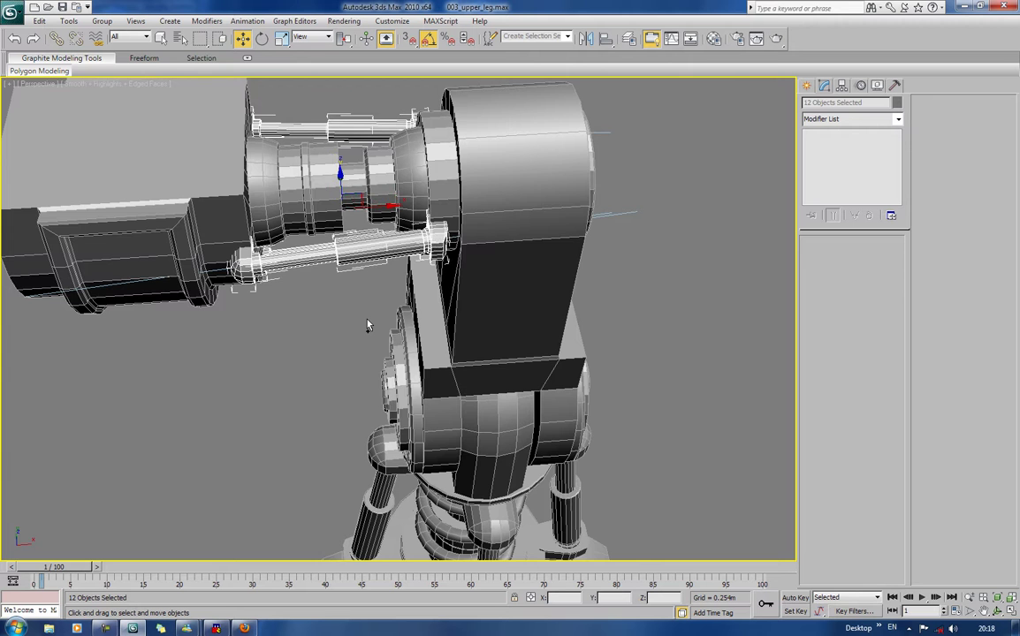
Step: Add two opposite lower-leg pistons, including their upper and lower end brackets, to the selection
{"action": "scroll", "coordinate": [368, 325], "scroll_direction": "down", "scroll_amount": 3}
{"action": "middle_click_drag", "start_coordinate": [368, 325], "coordinate": [471, 178], "text": "alt"}
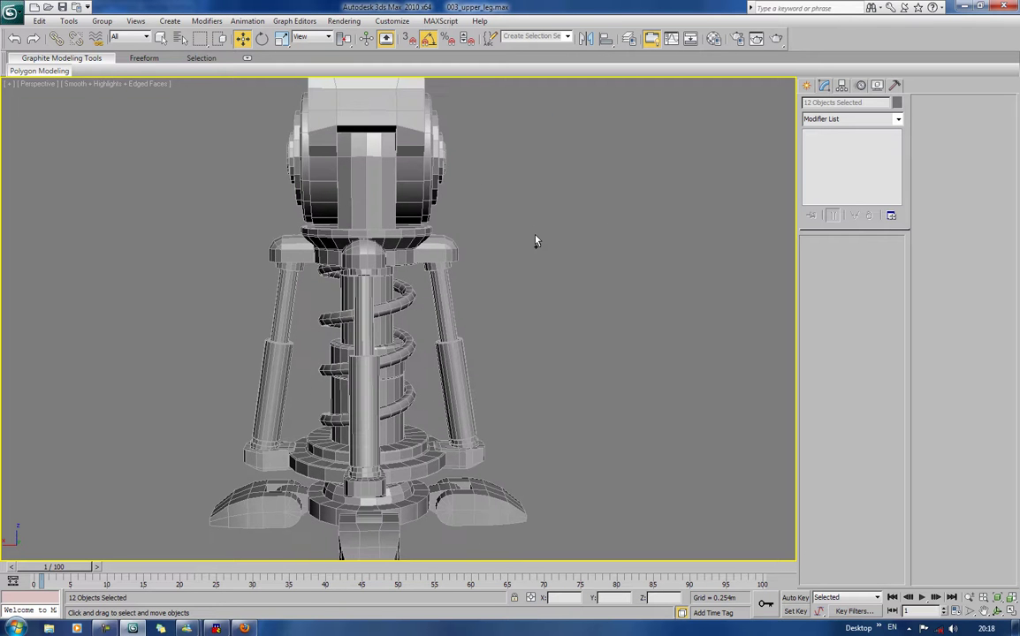
{"action": "left_click_drag", "start_coordinate": [482, 280], "coordinate": [437, 382], "text": "ctrl"}
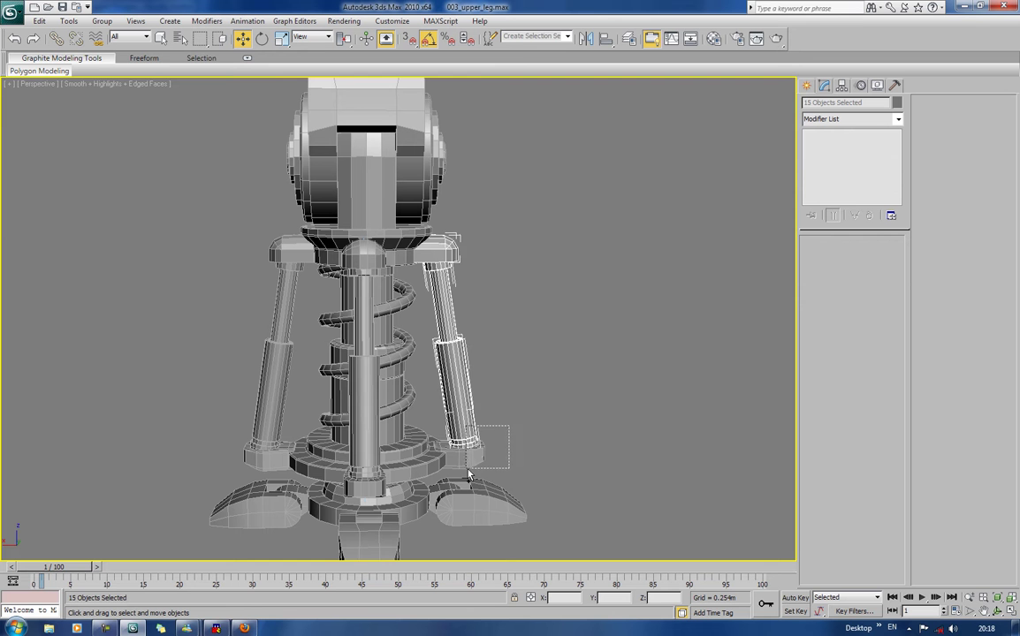
{"action": "left_click_drag", "start_coordinate": [510, 426], "coordinate": [469, 476], "text": "ctrl"}
{"action": "left_click_drag", "start_coordinate": [228, 217], "coordinate": [292, 289], "text": "ctrl"}
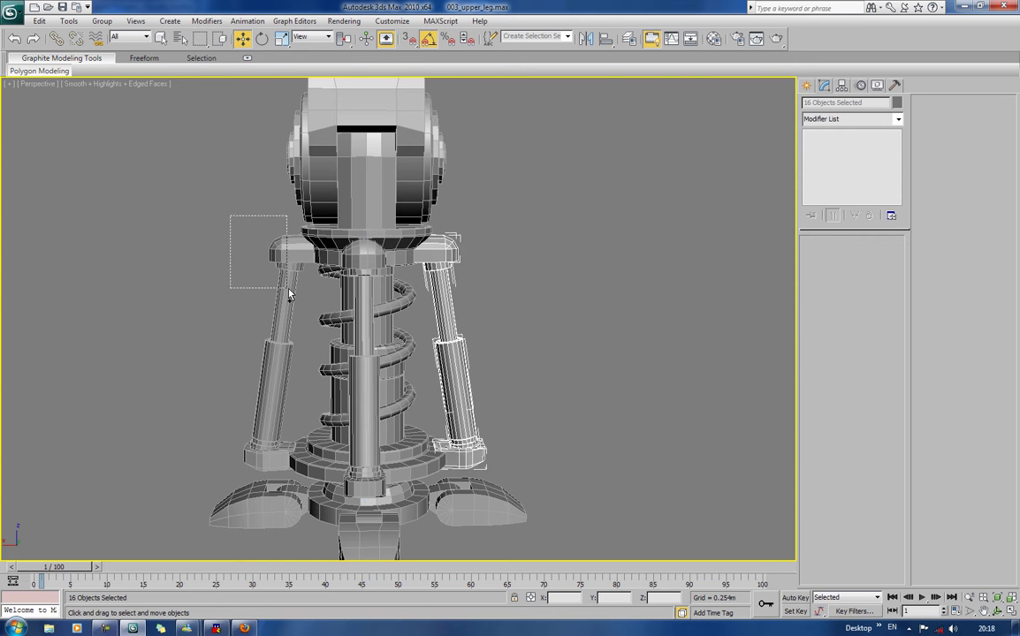
{"action": "left_click_drag", "start_coordinate": [224, 366], "coordinate": [234, 411], "text": "ctrl"}
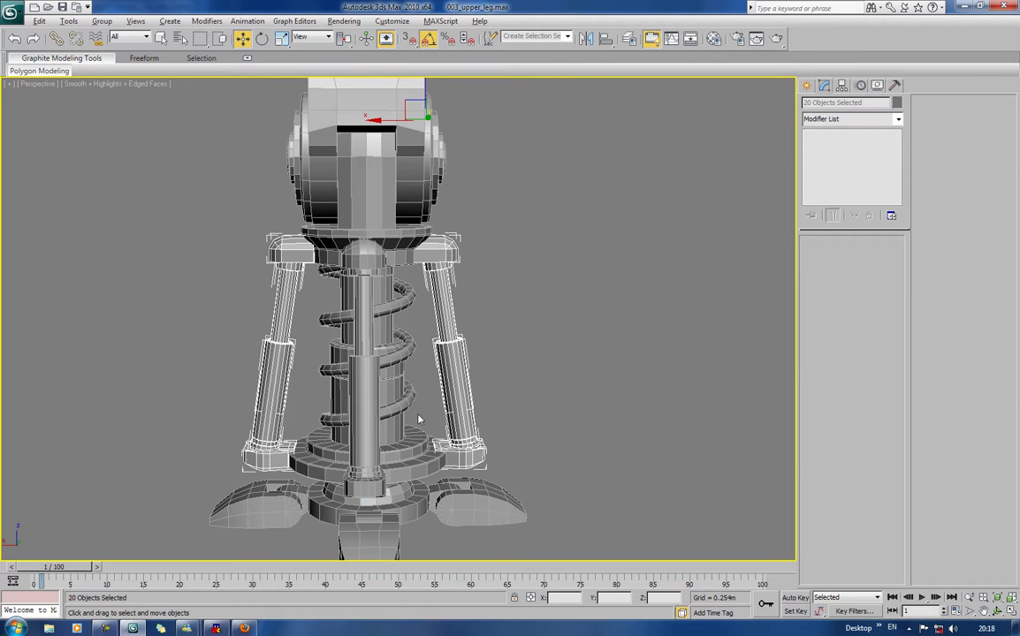
Step: Add the remaining two lower-leg pistons with their end brackets to the selection
{"action": "middle_click_drag", "start_coordinate": [380, 378], "coordinate": [276, 358], "text": "alt"}
{"action": "left_click_drag", "start_coordinate": [274, 269], "coordinate": [274, 270], "text": "ctrl"}
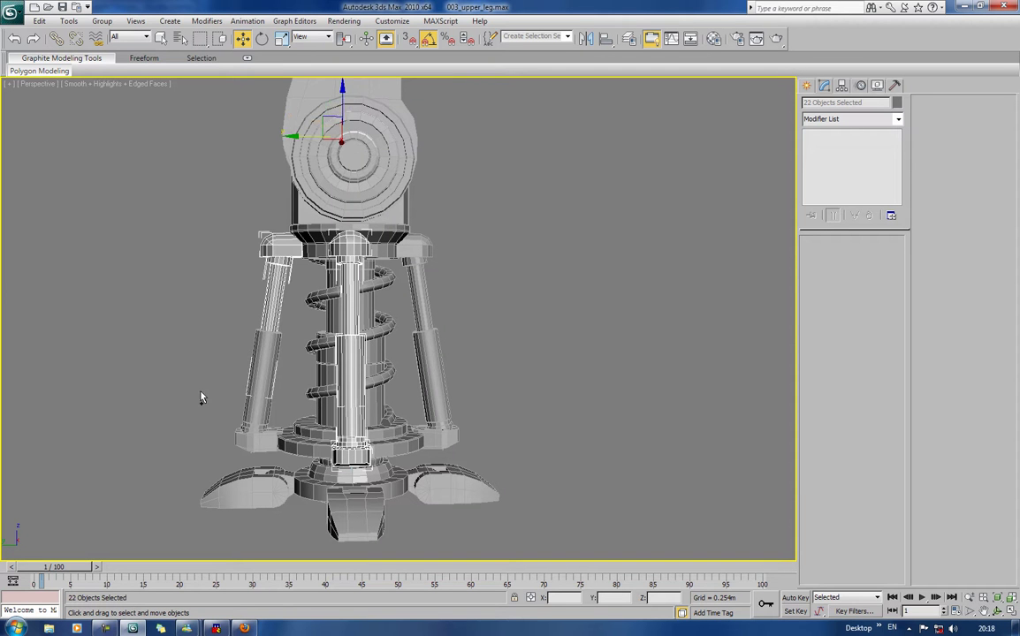
{"action": "left_click_drag", "start_coordinate": [235, 440], "coordinate": [237, 442], "text": "ctrl"}
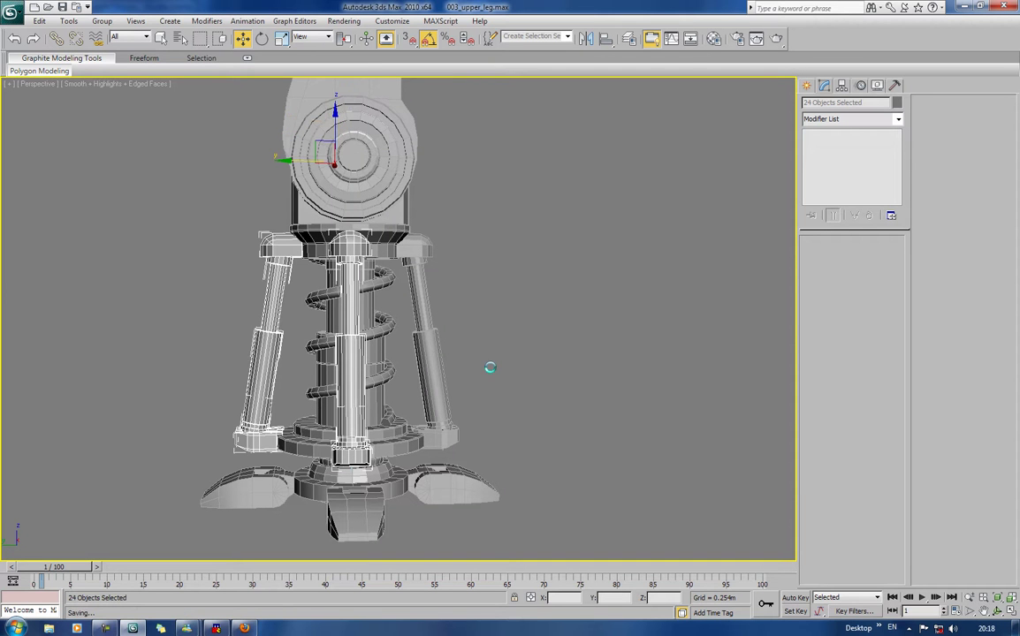
{"action": "left_click_drag", "start_coordinate": [491, 368], "coordinate": [427, 446], "text": "ctrl"}
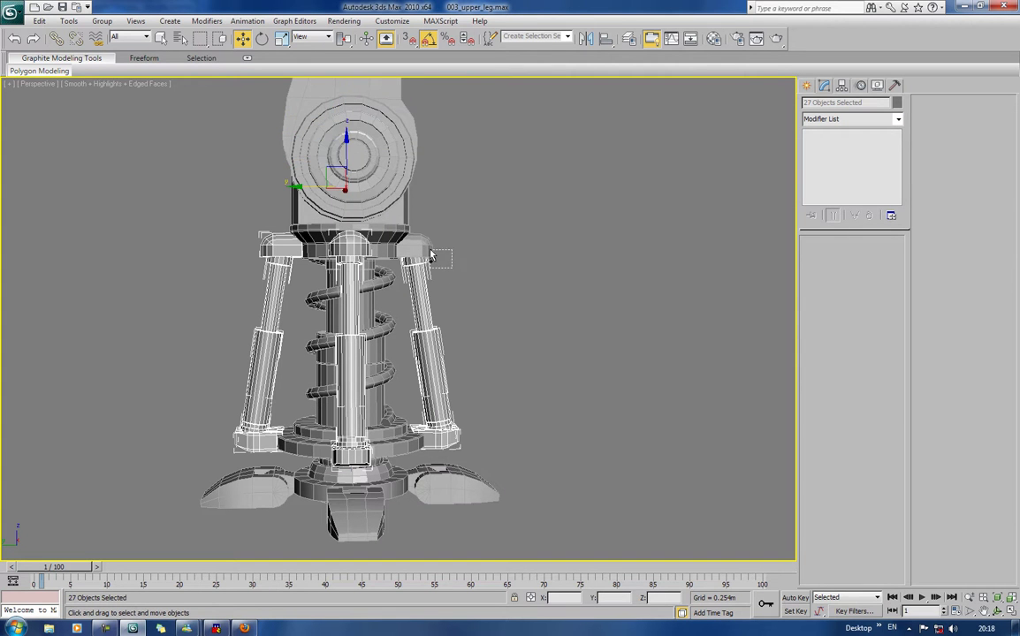
{"action": "left_click_drag", "start_coordinate": [431, 256], "coordinate": [431, 256], "text": "ctrl"}
Step: Create a new layer containing all the selected piston parts and name it pistons
{"action": "scroll", "coordinate": [523, 266], "scroll_direction": "up", "scroll_amount": 1}
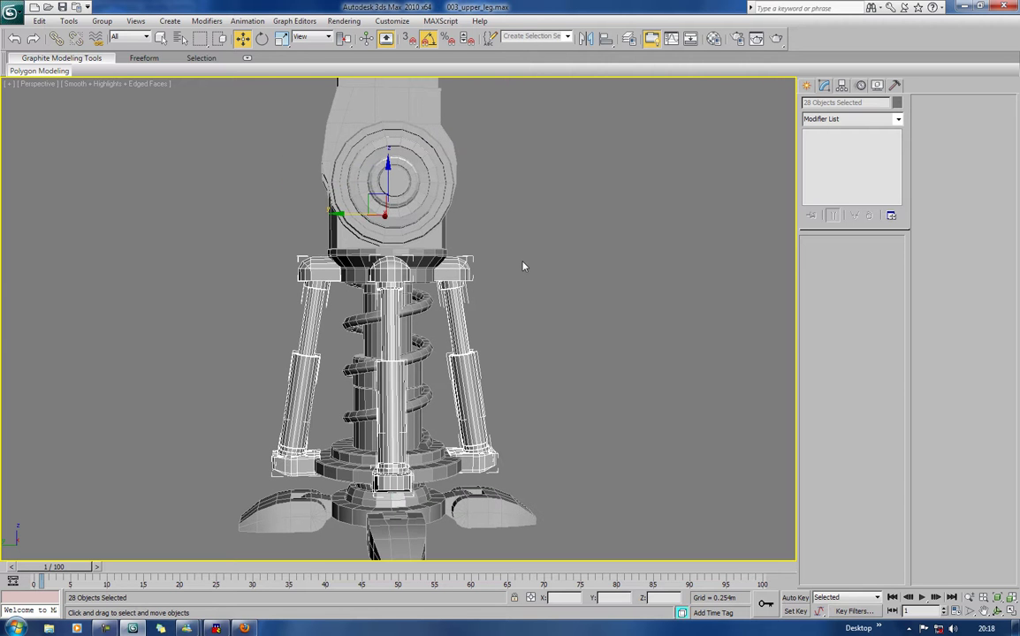
{"action": "scroll", "coordinate": [490, 245], "scroll_direction": "down", "scroll_amount": 3}
{"action": "middle_click_drag", "start_coordinate": [503, 269], "coordinate": [730, 217]}
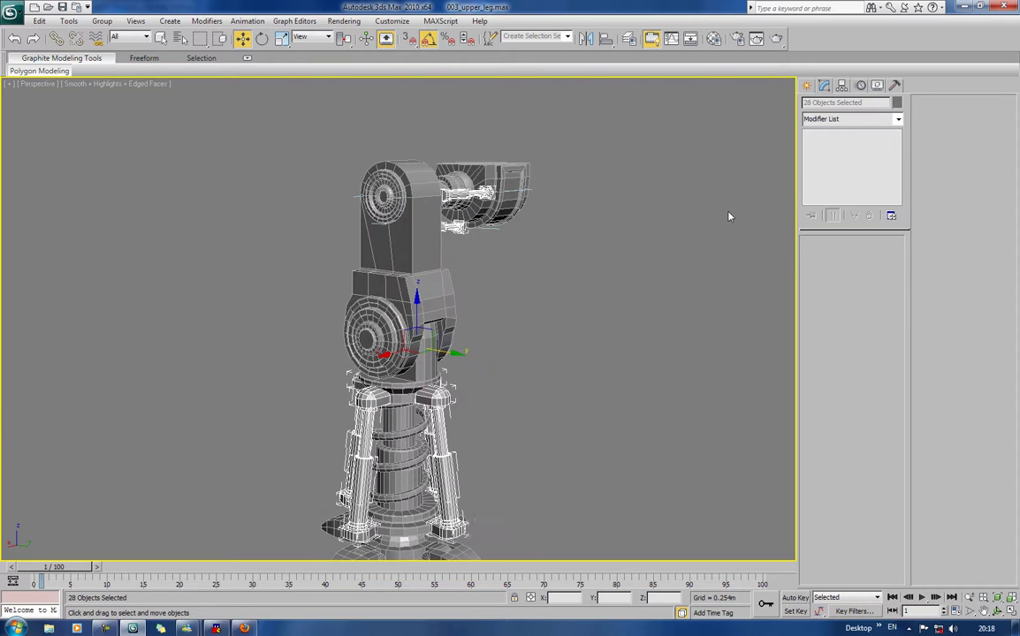
{"action": "left_click", "coordinate": [629, 40]}
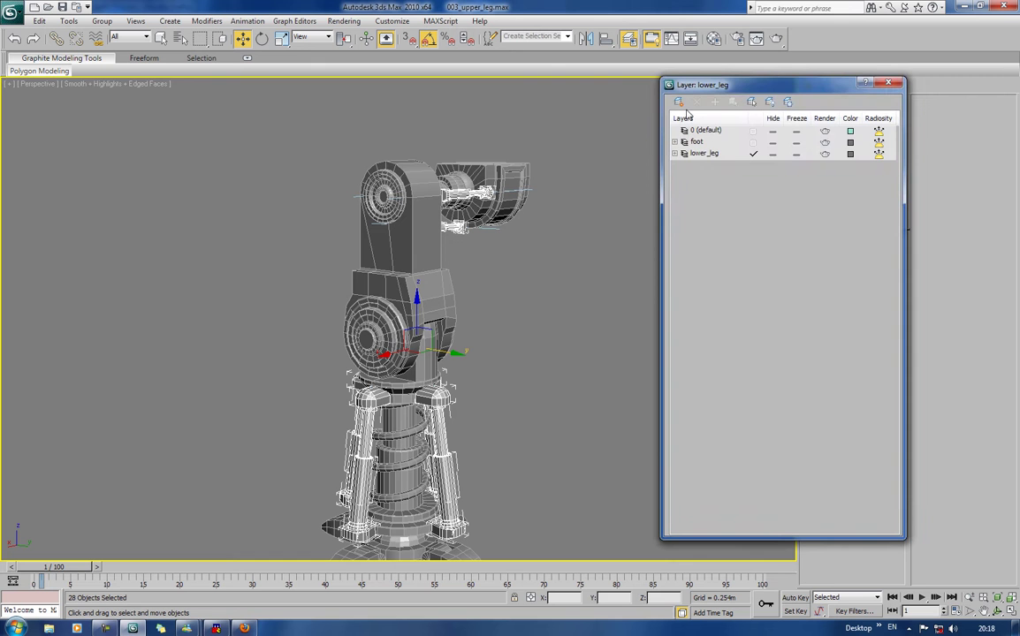
{"action": "left_click", "coordinate": [678, 102]}
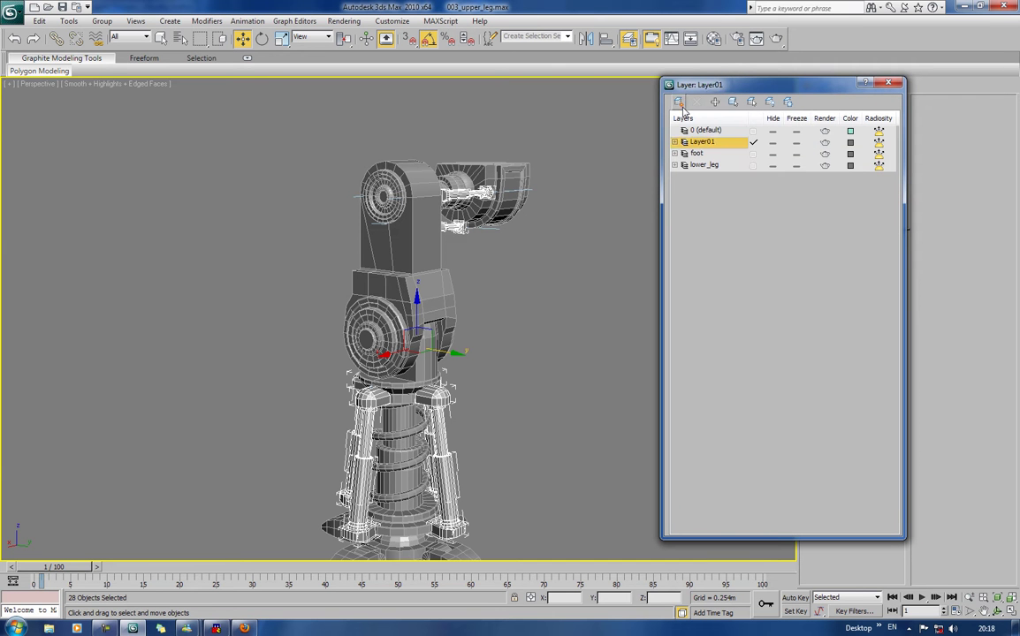
{"action": "right_click", "coordinate": [715, 144]}
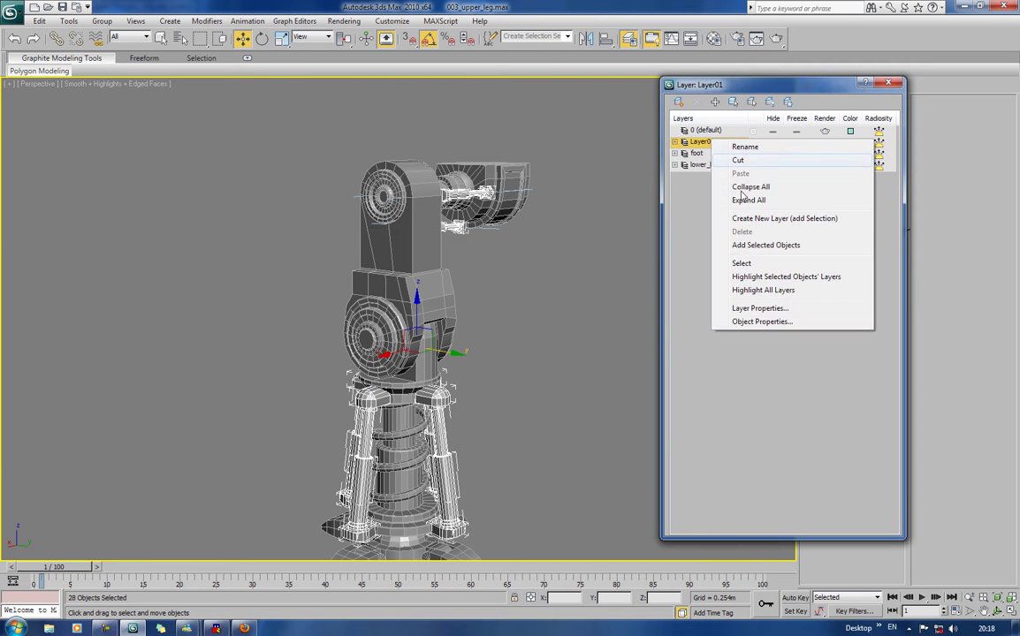
{"action": "left_click", "coordinate": [745, 148]}
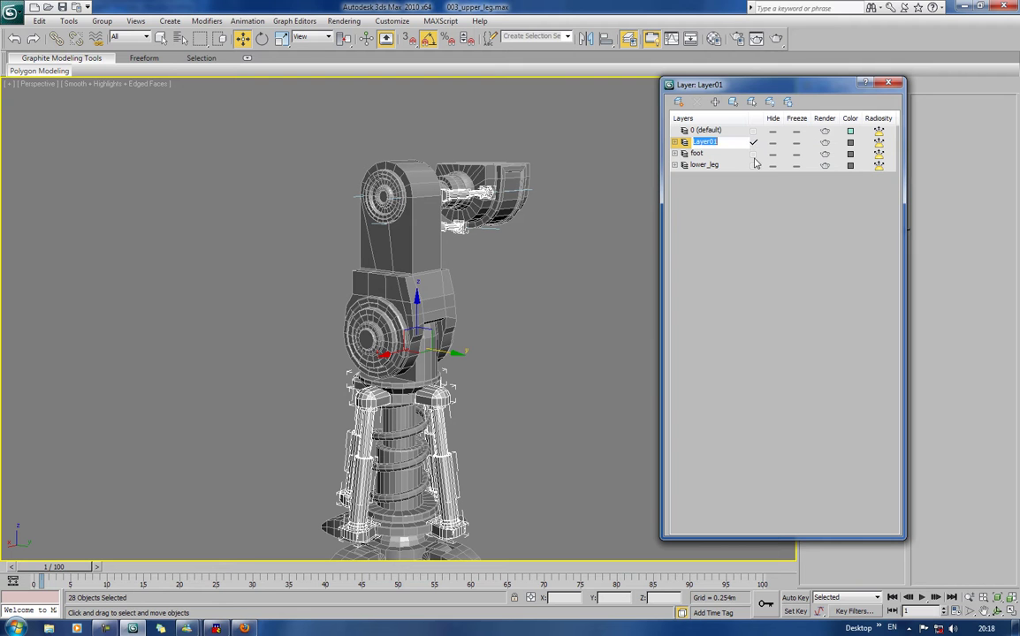
{"action": "type", "text": "pistons"}
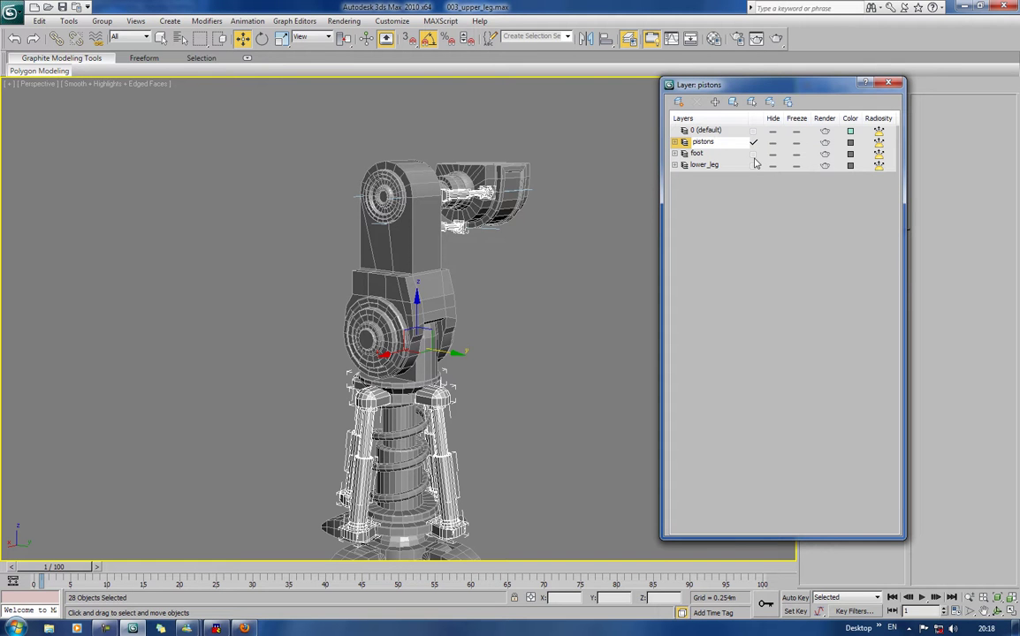
{"action": "left_click", "coordinate": [818, 245]}
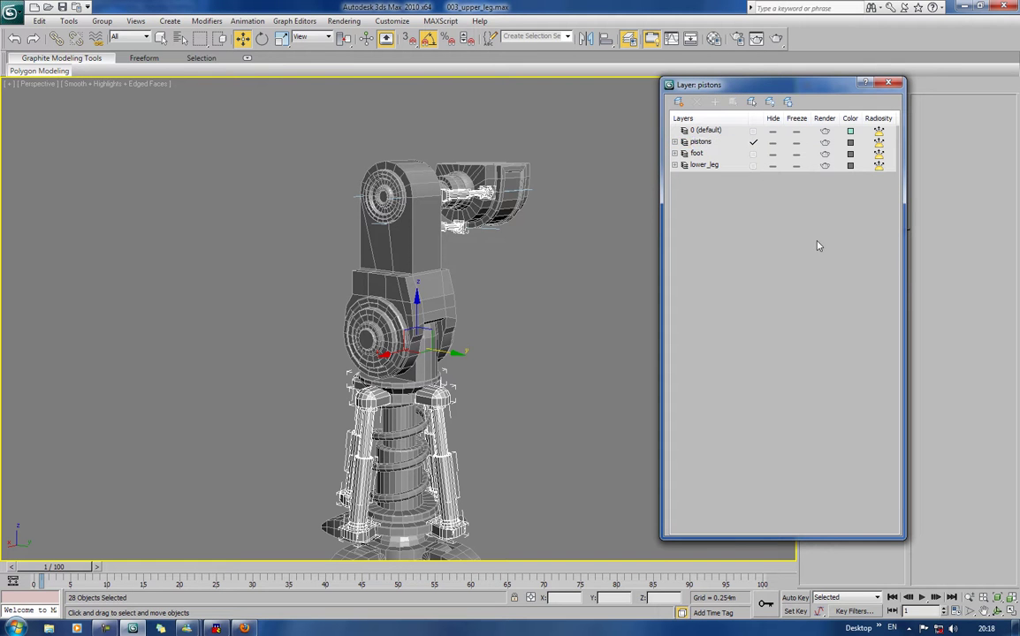
Step: Toggle the visibility of the pistons, foot and lower_leg layers to check which parts each one contains
{"action": "left_click", "coordinate": [773, 142]}
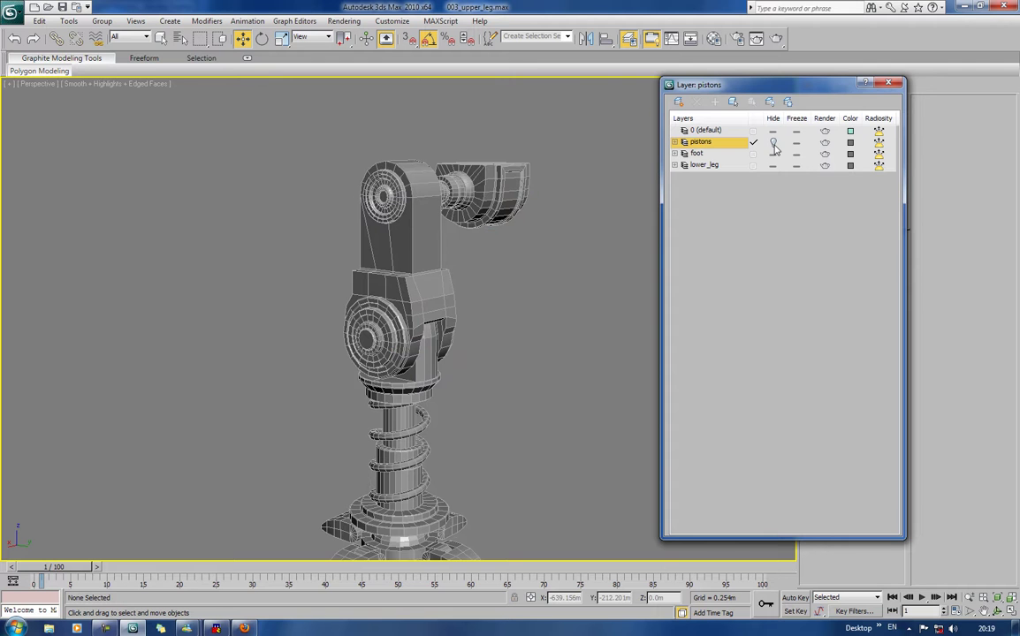
{"action": "left_click", "coordinate": [774, 142]}
{"action": "left_click", "coordinate": [773, 154]}
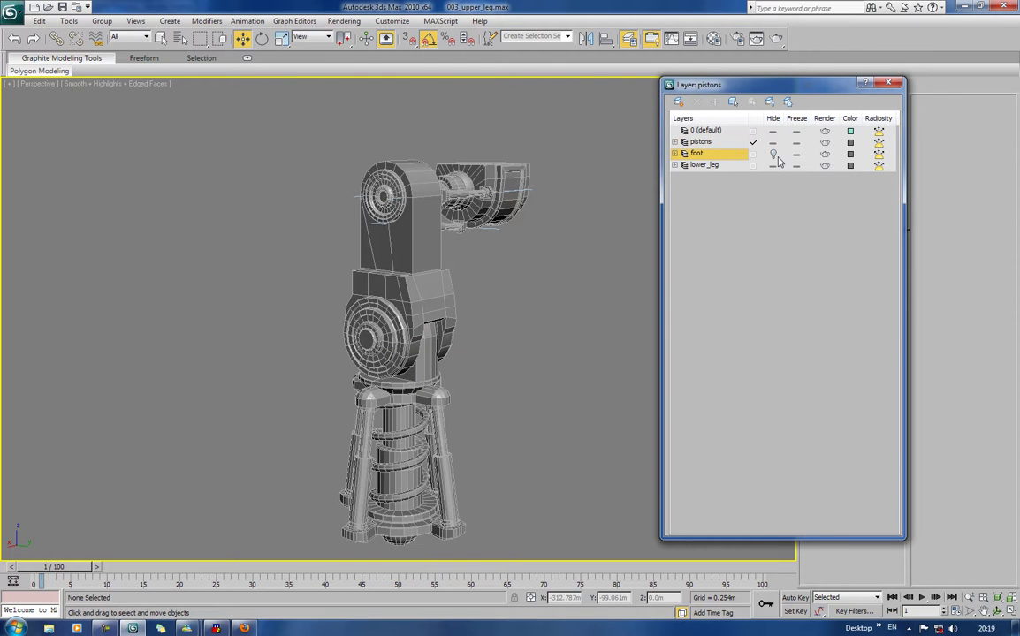
{"action": "left_click", "coordinate": [704, 165]}
{"action": "left_click", "coordinate": [773, 165]}
{"action": "left_click", "coordinate": [773, 165]}
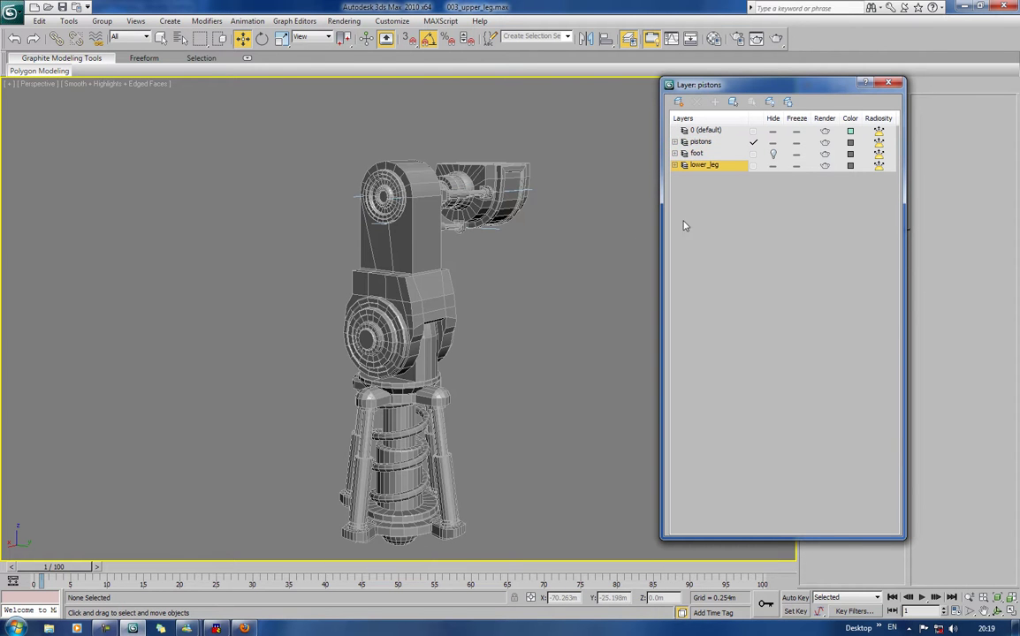
Step: Create a new layer containing the hip block and name it hip
{"action": "left_click", "coordinate": [526, 204]}
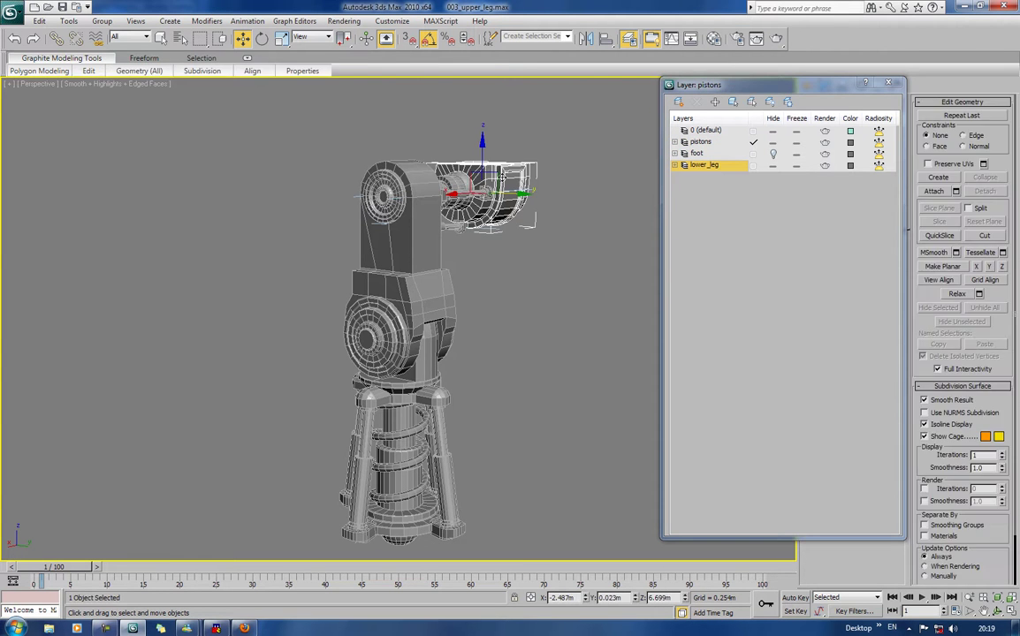
{"action": "left_click", "coordinate": [678, 102]}
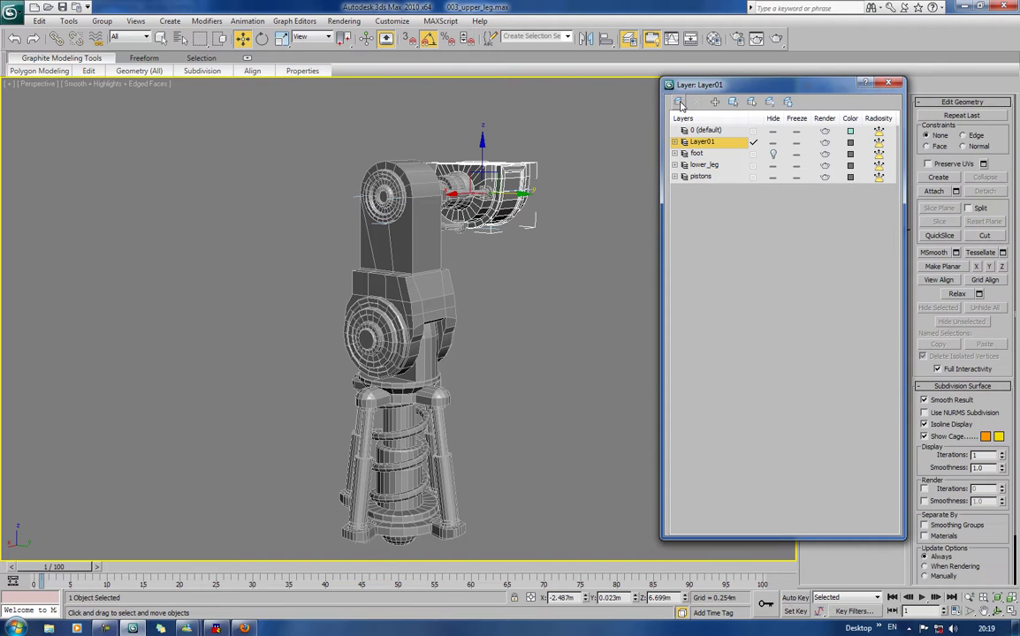
{"action": "right_click", "coordinate": [719, 145]}
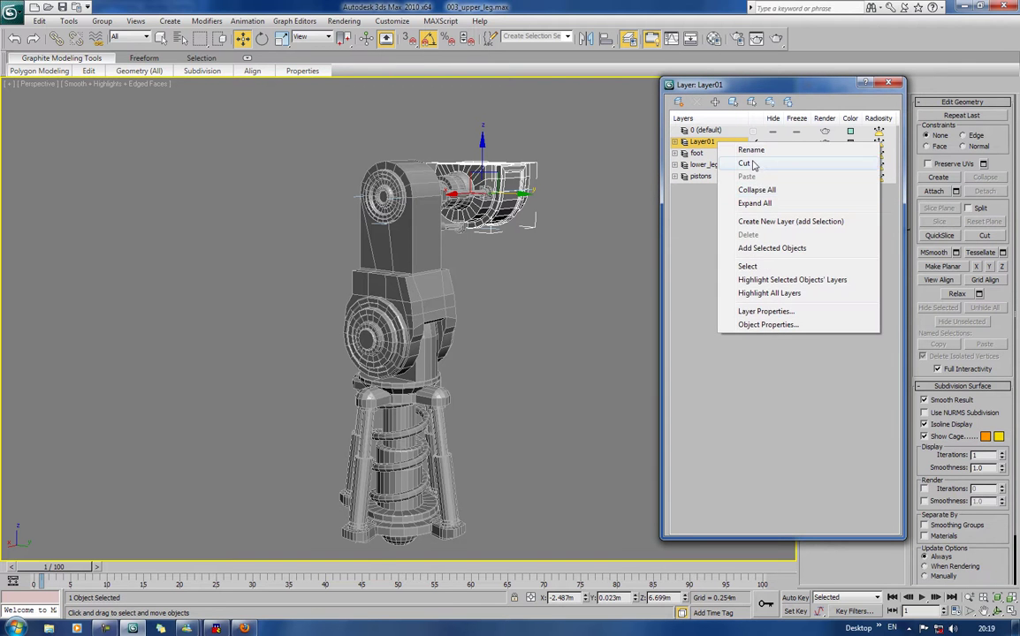
{"action": "left_click", "coordinate": [751, 151]}
{"action": "type", "text": "hip"}
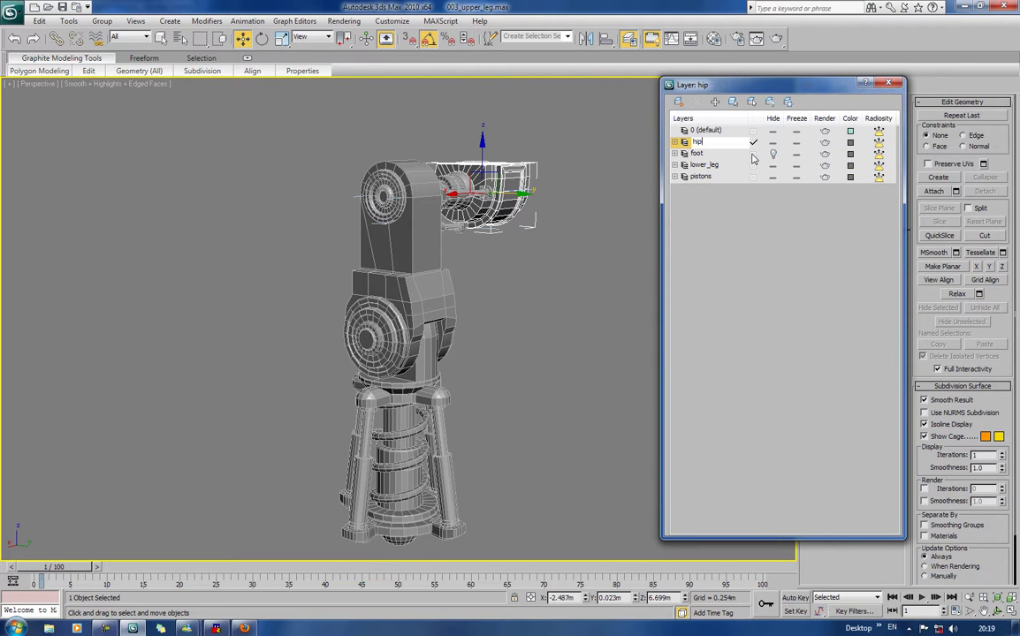
{"action": "key", "text": "Return"}
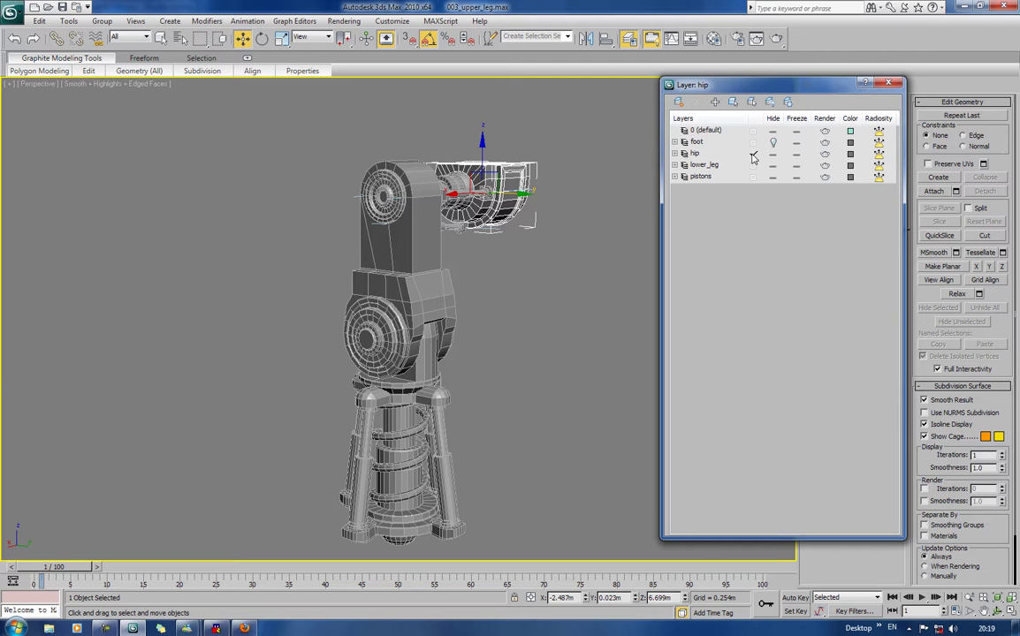
{"action": "left_click", "coordinate": [888, 82]}
Step: Unhide the foot layer
{"action": "left_click", "coordinate": [551, 255]}
{"action": "middle_click_drag", "start_coordinate": [550, 255], "coordinate": [519, 190], "text": "alt"}
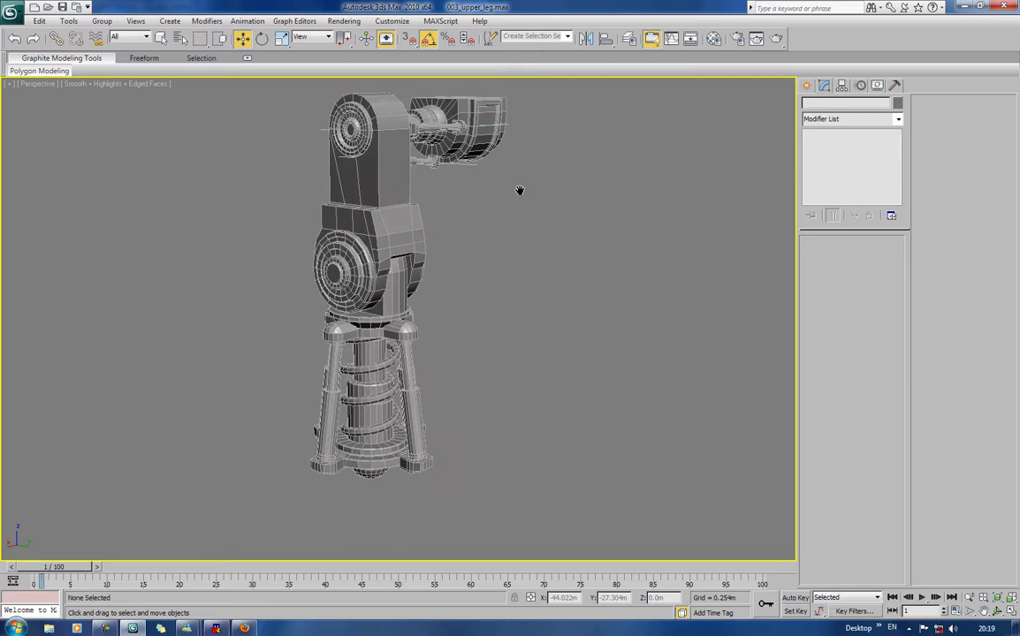
{"action": "left_click", "coordinate": [628, 38]}
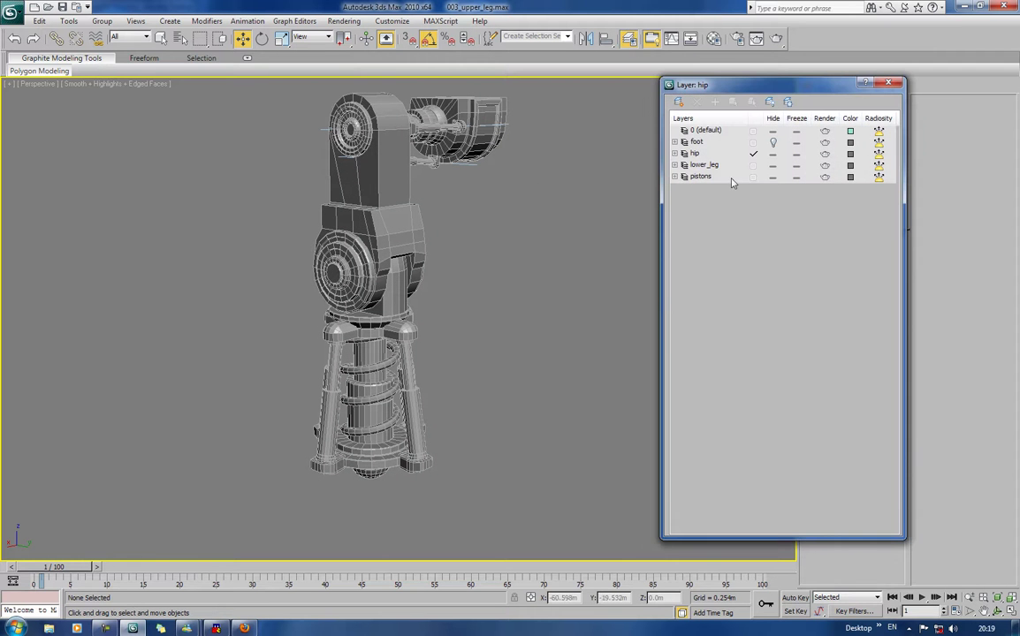
{"action": "left_click", "coordinate": [773, 141]}
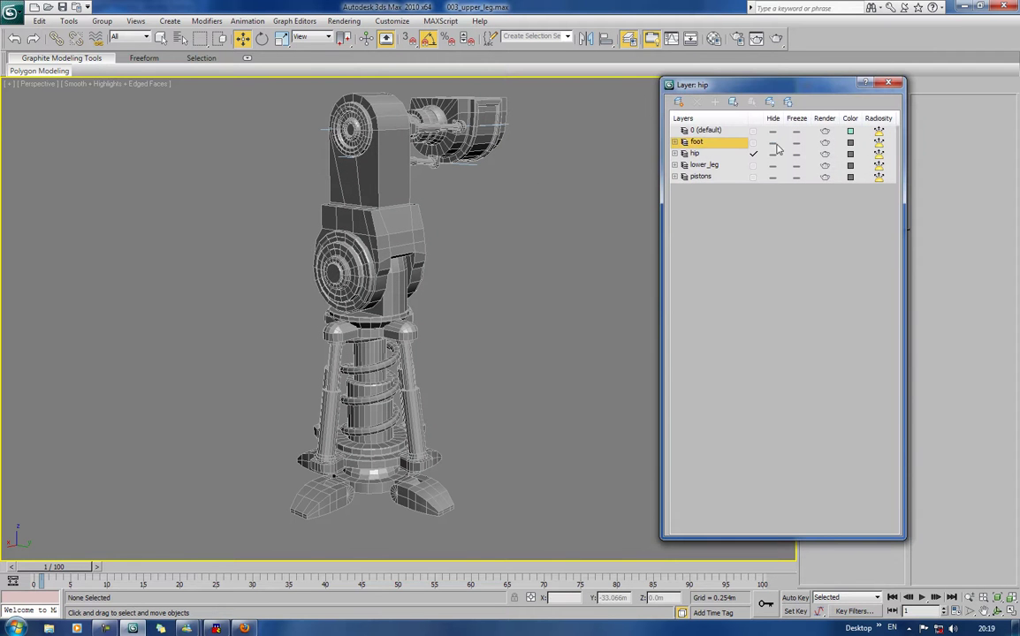
{"action": "left_click", "coordinate": [886, 85]}
Step: Link the lower knee part, R_Knee_lower, to the upper knee part as its parent
{"action": "middle_click_drag", "start_coordinate": [593, 289], "coordinate": [683, 254]}
{"action": "scroll", "coordinate": [565, 284], "scroll_direction": "down", "scroll_amount": 3}
{"action": "scroll", "coordinate": [414, 337], "scroll_direction": "up", "scroll_amount": 3}
{"action": "left_click", "coordinate": [348, 369]}
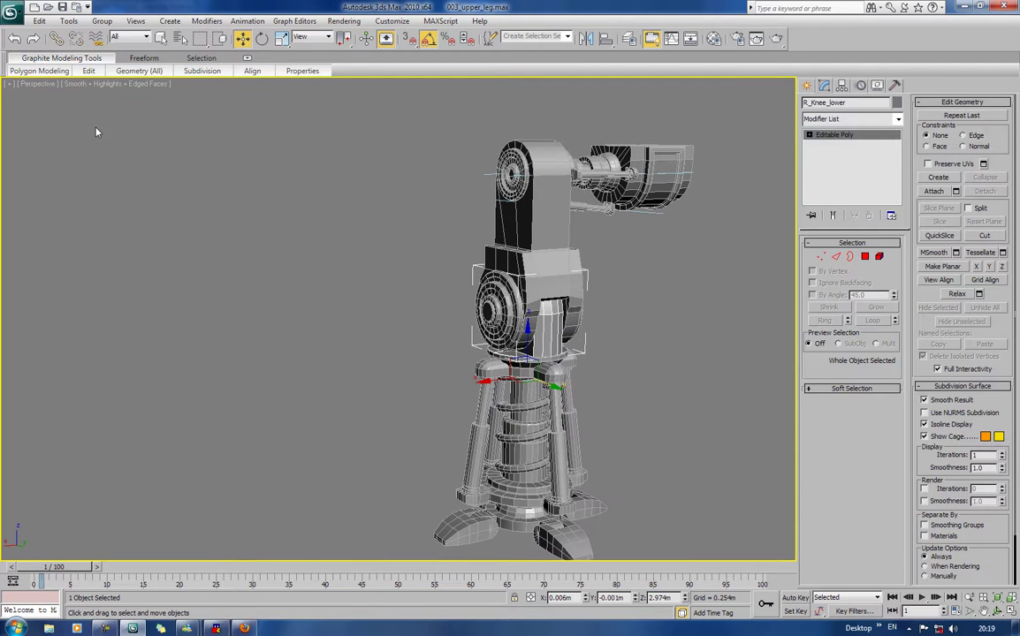
{"action": "left_click", "coordinate": [56, 38]}
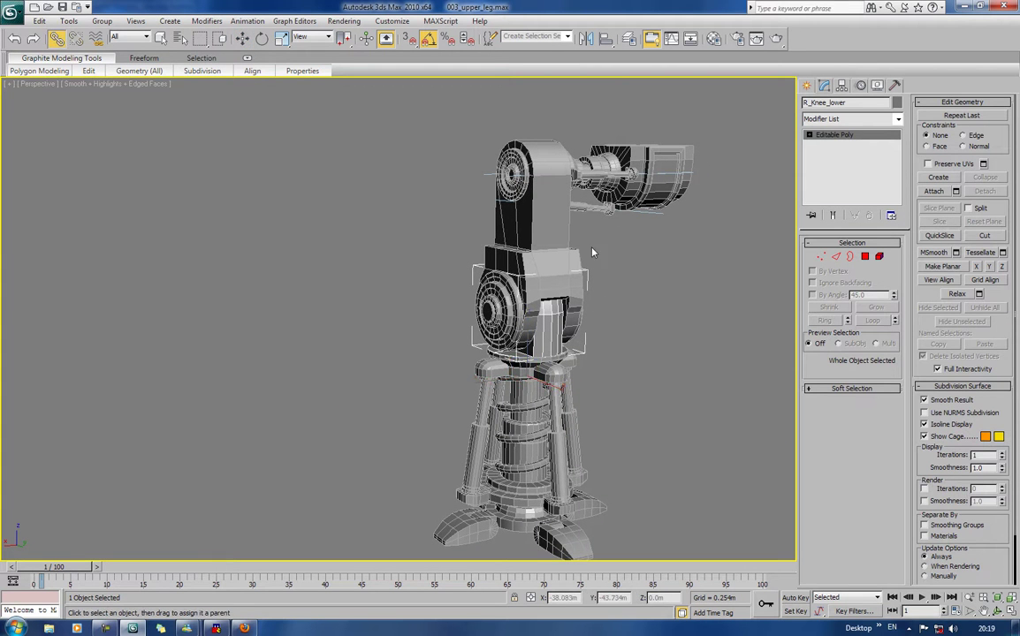
{"action": "left_click_drag", "start_coordinate": [550, 335], "coordinate": [551, 281]}
Step: Link the upper knee part to the ball joint Sphere01 between the knee and the hip block
{"action": "middle_click_drag", "start_coordinate": [614, 241], "coordinate": [559, 265]}
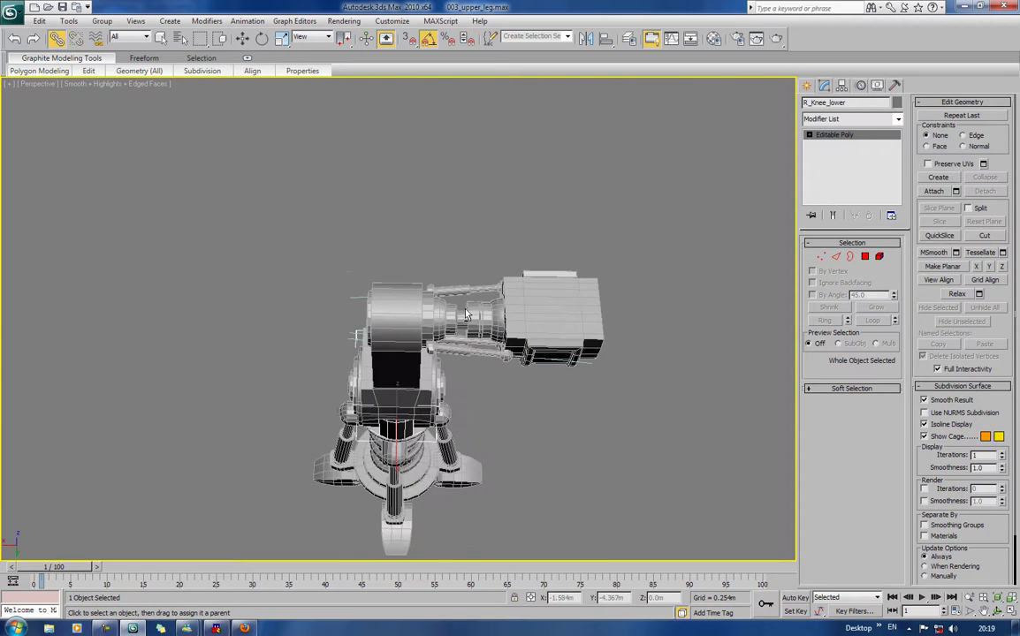
{"action": "scroll", "coordinate": [466, 316], "scroll_direction": "up", "scroll_amount": 4}
{"action": "middle_click_drag", "start_coordinate": [466, 316], "coordinate": [394, 277]}
{"action": "left_click_drag", "start_coordinate": [302, 274], "coordinate": [490, 283]}
{"action": "left_click", "coordinate": [509, 281]}
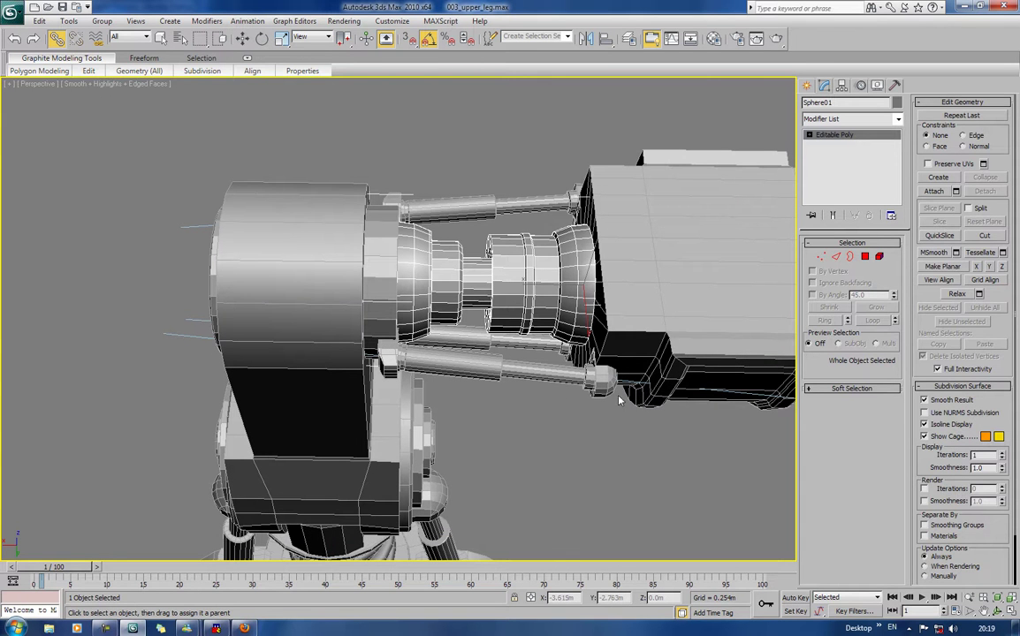
{"action": "left_click", "coordinate": [602, 444]}
Step: Select the three piston brackets on the knee side of the upper joint and link them to the upper knee part
{"action": "middle_click_drag", "start_coordinate": [598, 419], "coordinate": [581, 394]}
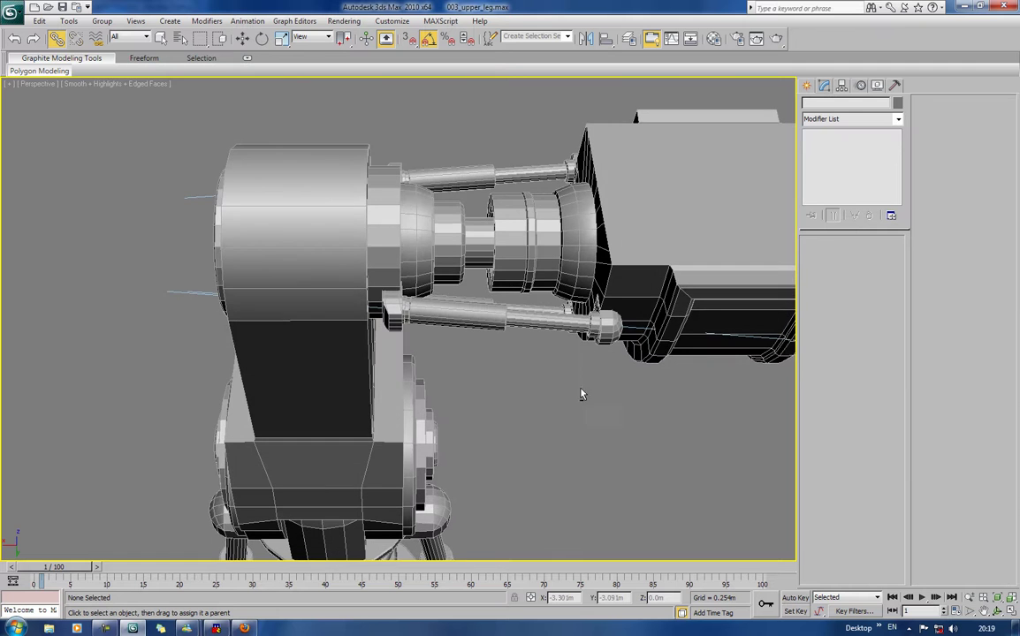
{"action": "left_click", "coordinate": [396, 304]}
{"action": "middle_click_drag", "start_coordinate": [396, 303], "coordinate": [461, 235], "text": "alt"}
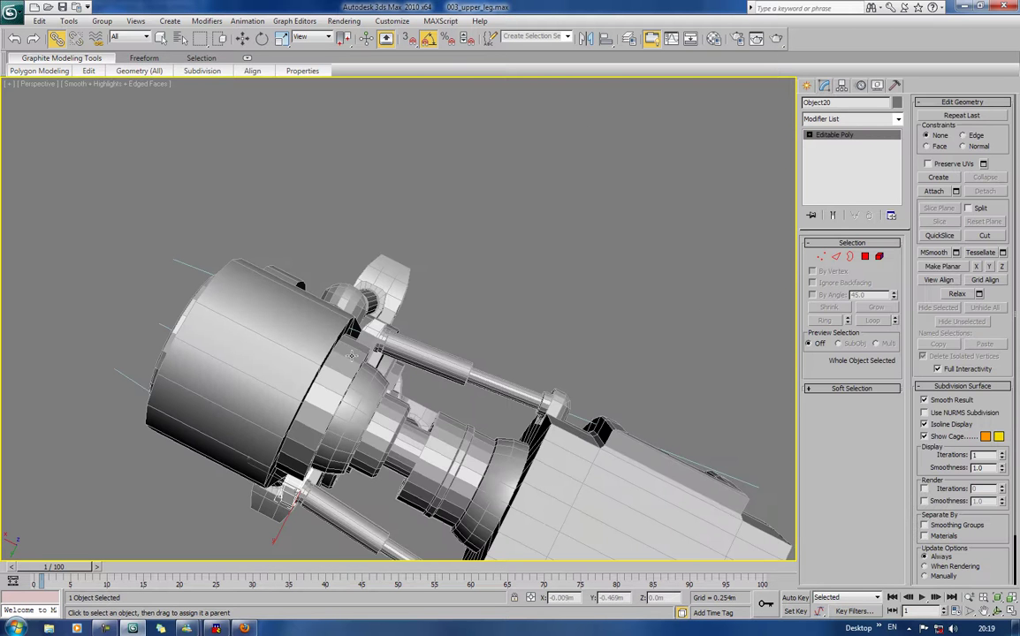
{"action": "left_click", "coordinate": [368, 341], "text": "ctrl"}
{"action": "middle_click_drag", "start_coordinate": [368, 341], "coordinate": [399, 312], "text": "alt"}
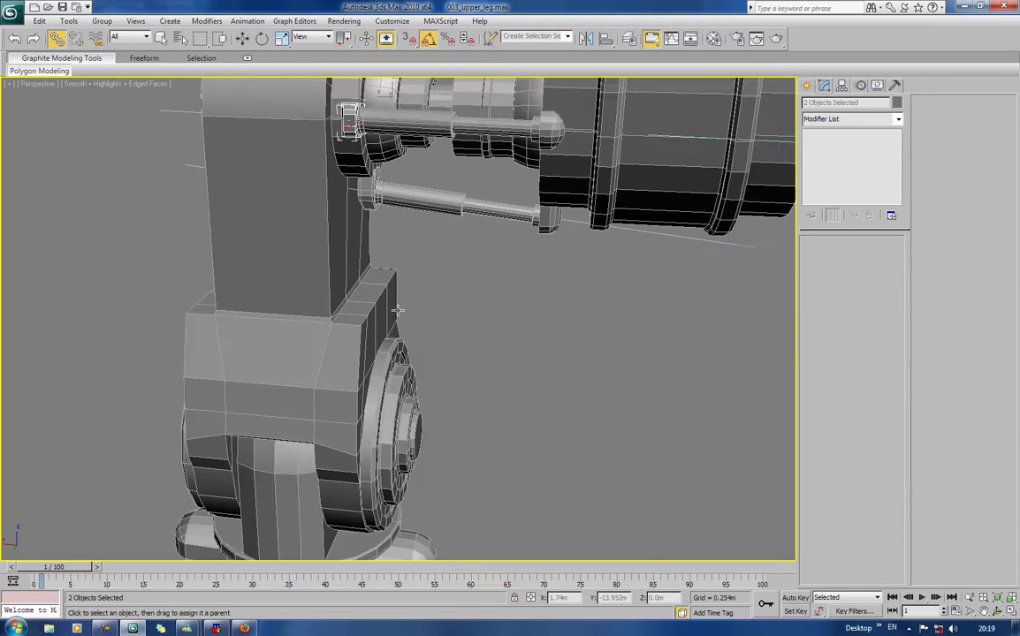
{"action": "scroll", "coordinate": [389, 281], "scroll_direction": "down", "scroll_amount": 1}
{"action": "left_click", "coordinate": [370, 219], "text": "ctrl"}
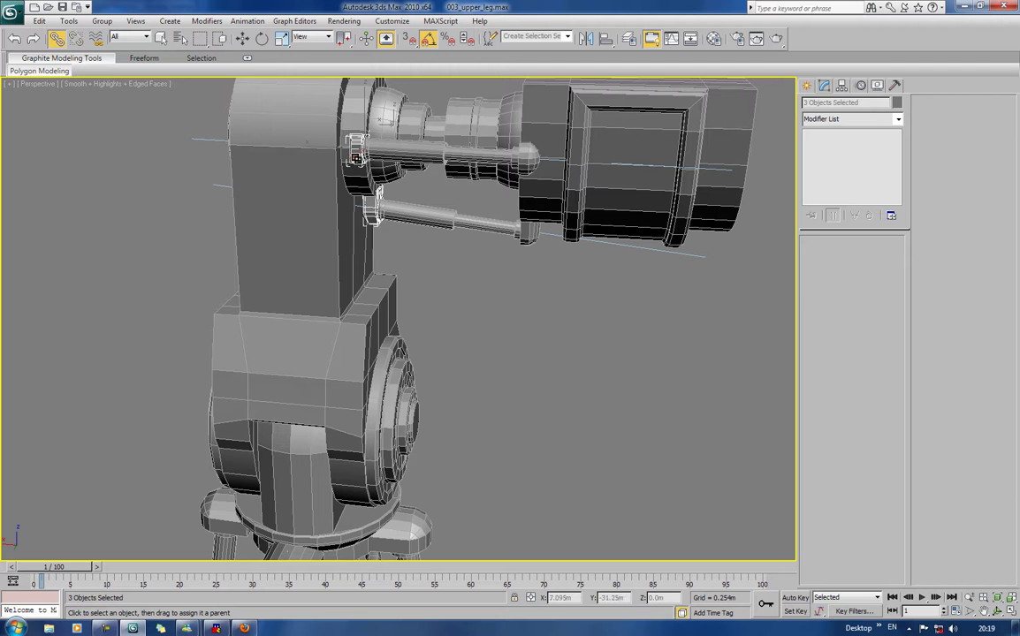
{"action": "left_click_drag", "start_coordinate": [356, 157], "coordinate": [337, 146]}
Step: Select the three piston end brackets on the hip side and link them to the hip block
{"action": "left_click", "coordinate": [569, 264]}
{"action": "left_click", "coordinate": [528, 237]}
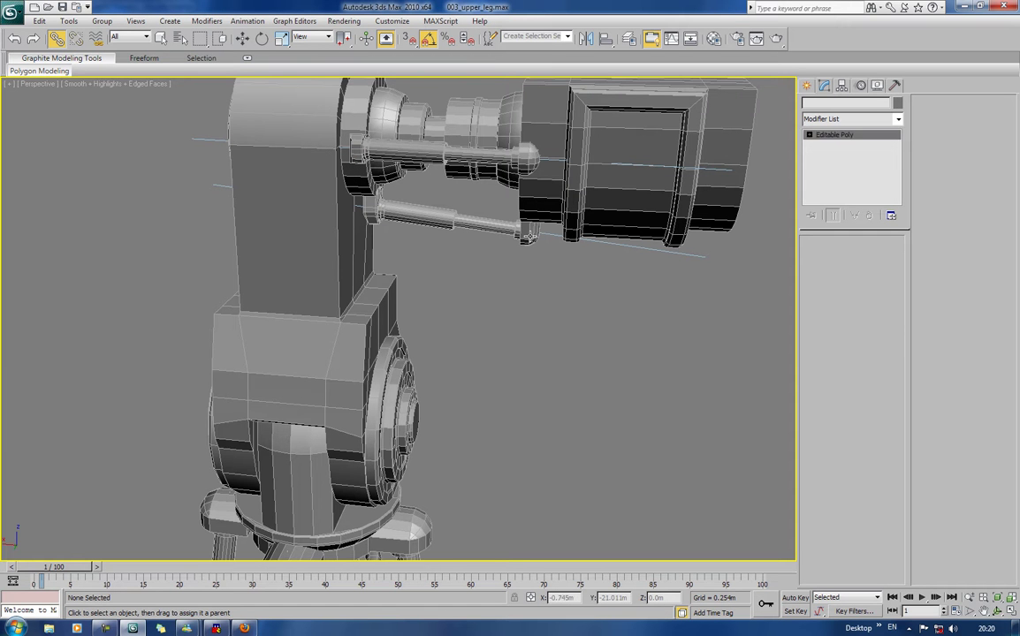
{"action": "left_click", "coordinate": [528, 159], "text": "ctrl"}
{"action": "middle_click_drag", "start_coordinate": [561, 251], "coordinate": [339, 230], "text": "alt"}
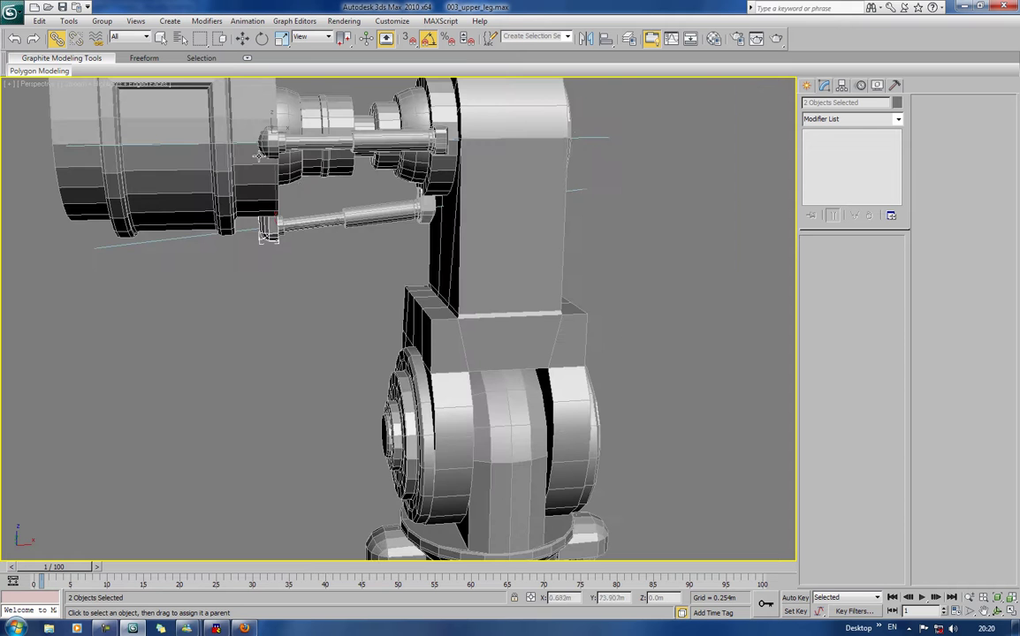
{"action": "middle_click_drag", "start_coordinate": [240, 126], "coordinate": [273, 172], "text": "alt"}
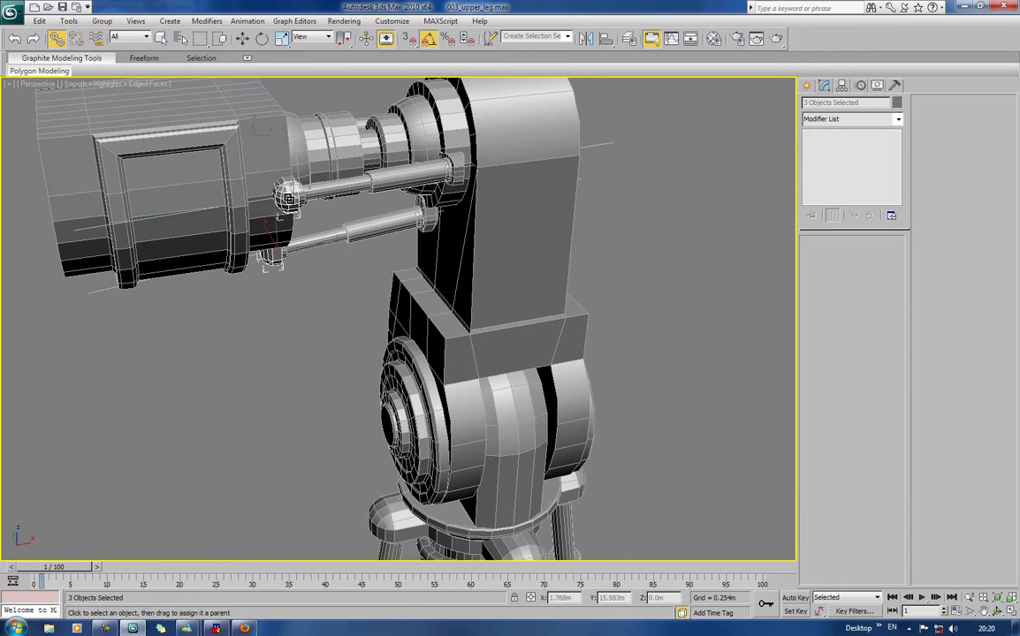
{"action": "left_click", "coordinate": [217, 207], "text": "ctrl"}
{"action": "left_click", "coordinate": [225, 266]}
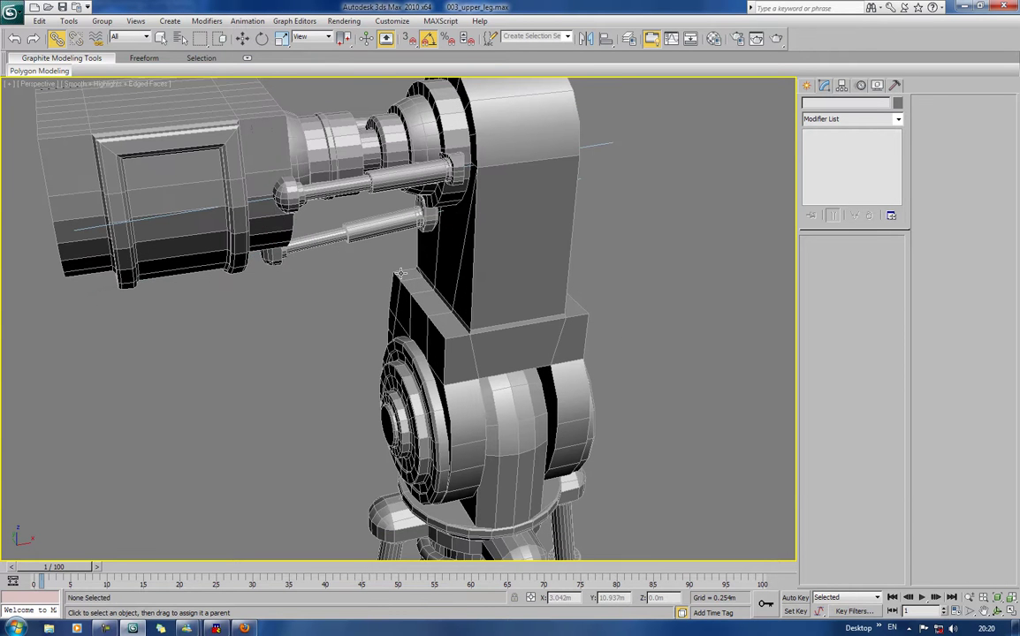
Step: Test-rotate the upper knee part R_knee_upper around its top joint to check how the linked parts follow
{"action": "middle_click_drag", "start_coordinate": [226, 265], "coordinate": [347, 217], "text": "alt"}
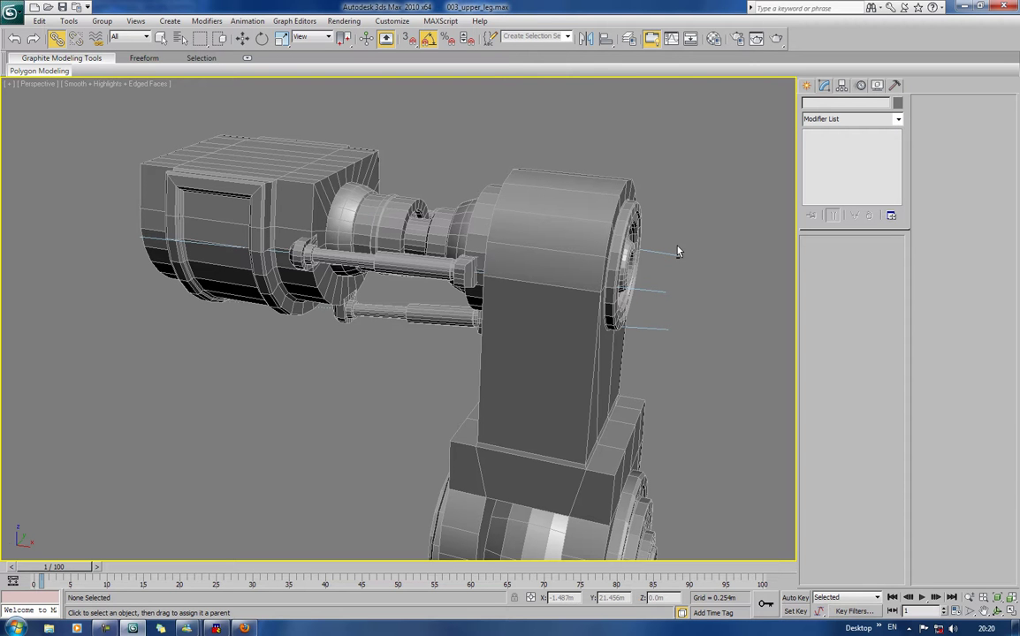
{"action": "middle_click_drag", "start_coordinate": [677, 252], "coordinate": [515, 282], "text": "alt"}
{"action": "scroll", "coordinate": [522, 231], "scroll_direction": "down", "scroll_amount": 6}
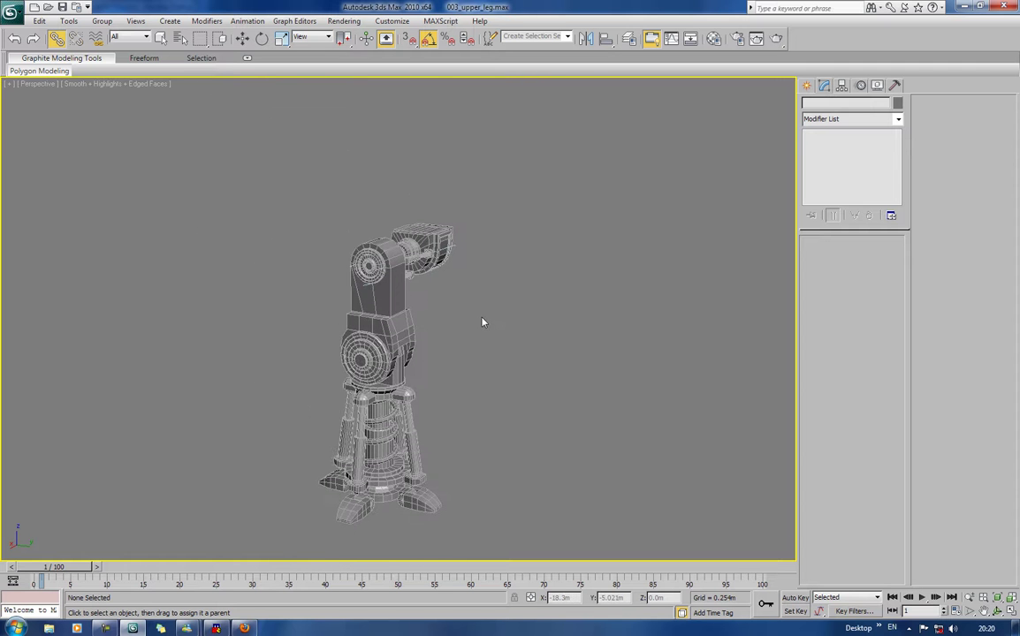
{"action": "scroll", "coordinate": [482, 322], "scroll_direction": "up", "scroll_amount": 3}
{"action": "left_click", "coordinate": [402, 300]}
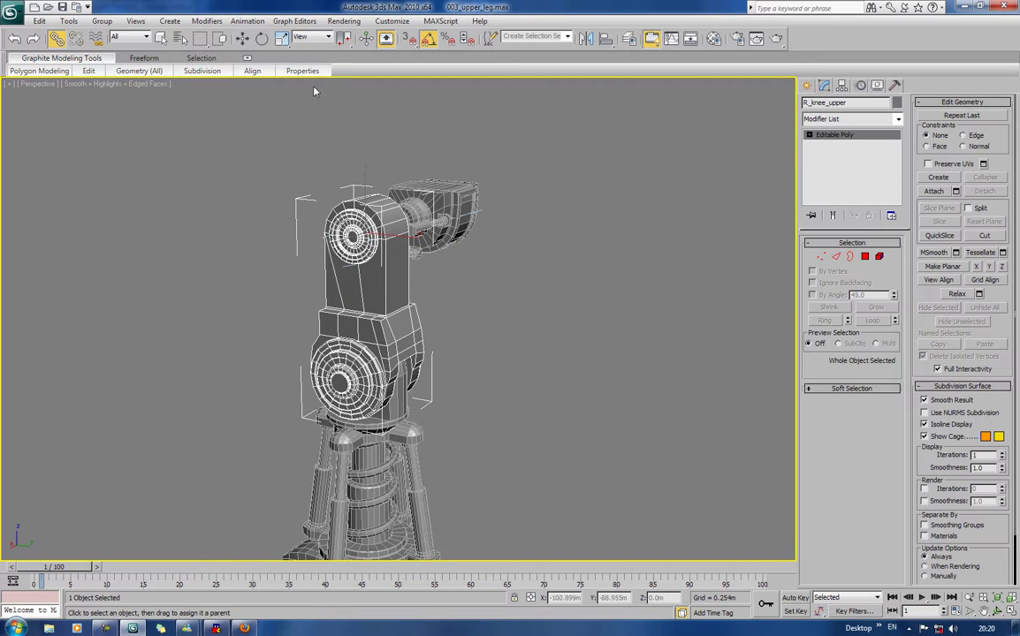
{"action": "left_click", "coordinate": [262, 38]}
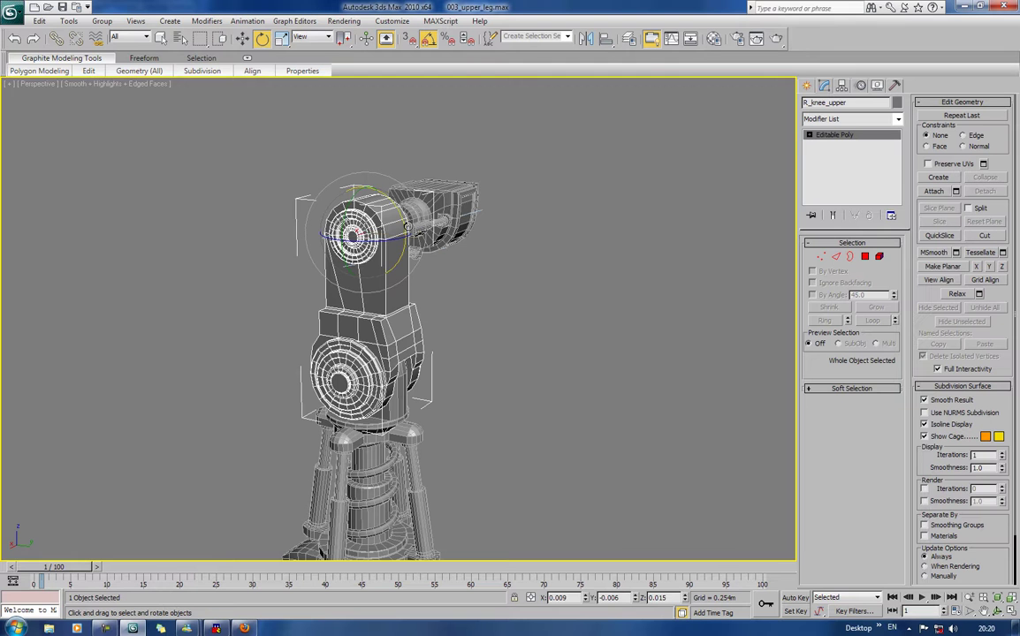
{"action": "left_click_drag", "start_coordinate": [403, 228], "coordinate": [403, 228]}
Step: Link R_Knee, the ring and cylinder below the knee, to the lower knee part inside the joint
{"action": "middle_click_drag", "start_coordinate": [509, 309], "coordinate": [526, 262]}
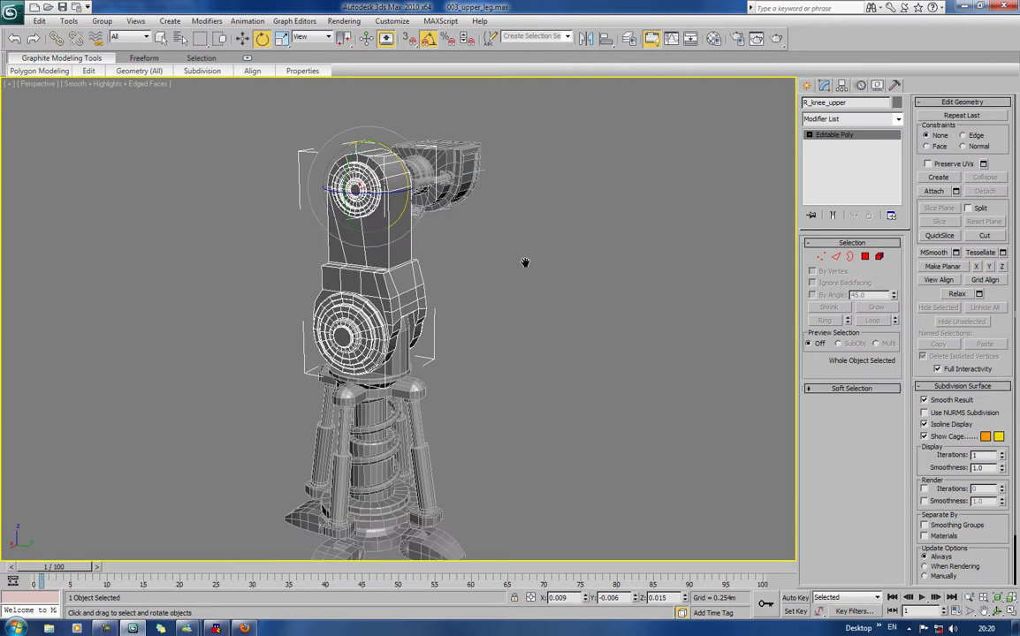
{"action": "scroll", "coordinate": [523, 249], "scroll_direction": "up", "scroll_amount": 4}
{"action": "middle_click_drag", "start_coordinate": [507, 325], "coordinate": [533, 255]}
{"action": "scroll", "coordinate": [407, 386], "scroll_direction": "up", "scroll_amount": 3}
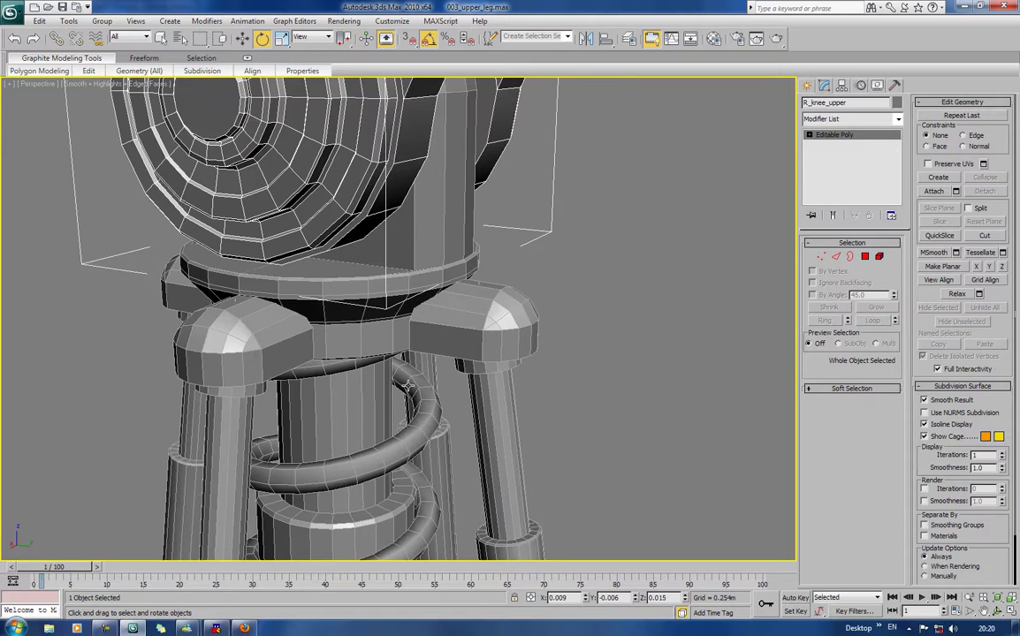
{"action": "left_click", "coordinate": [343, 317]}
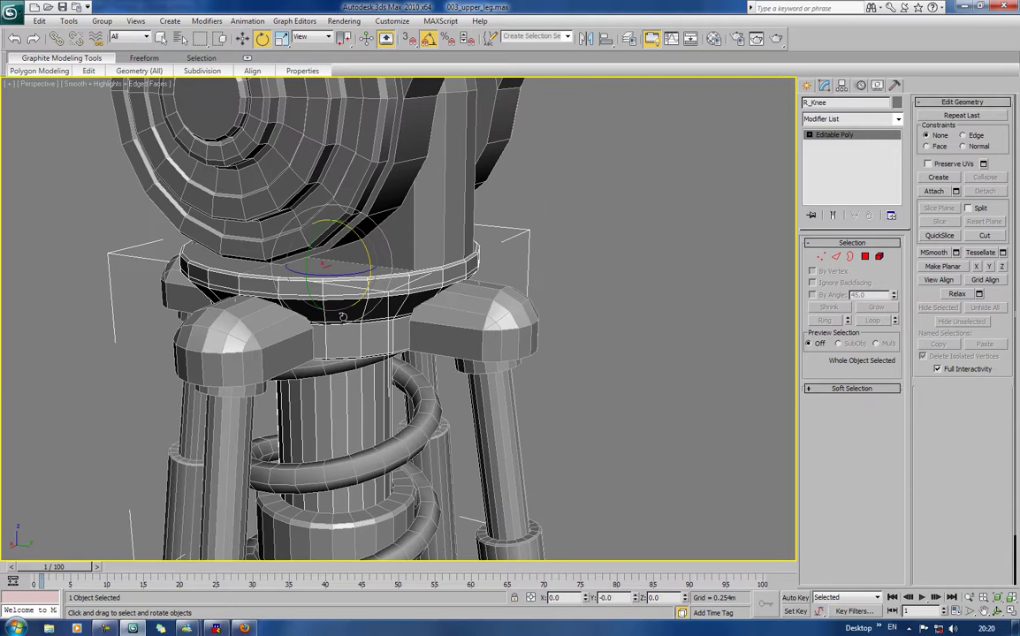
{"action": "left_click", "coordinate": [56, 39]}
{"action": "left_click_drag", "start_coordinate": [351, 267], "coordinate": [433, 234]}
{"action": "left_click", "coordinate": [636, 231]}
Step: Select R_Knee together with the lower knee part and unlink both from their parents
{"action": "scroll", "coordinate": [635, 232], "scroll_direction": "down", "scroll_amount": 2}
{"action": "middle_click_drag", "start_coordinate": [635, 230], "coordinate": [640, 298]}
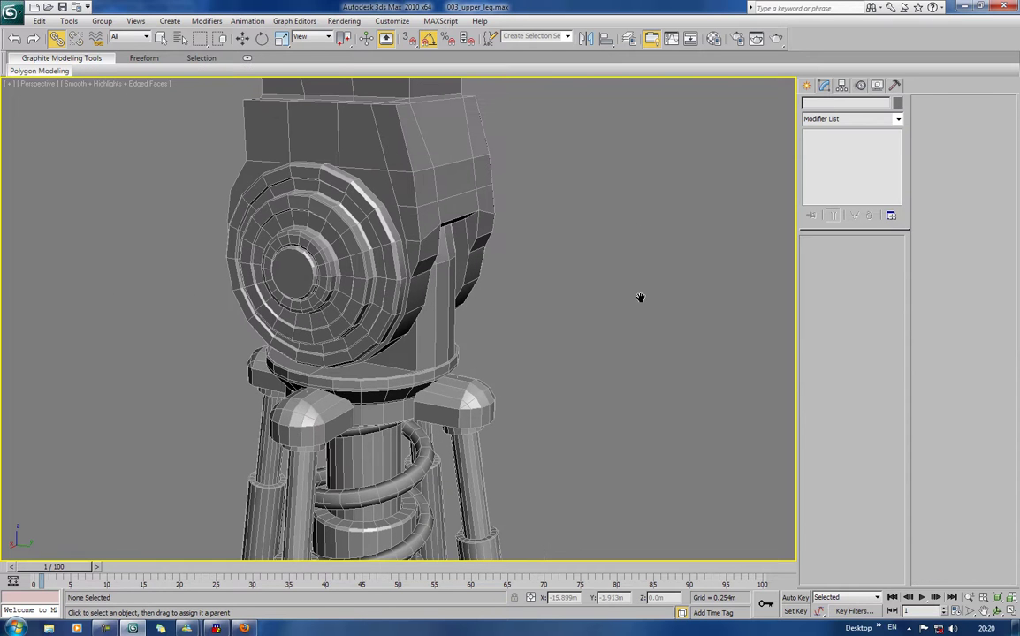
{"action": "left_click", "coordinate": [418, 376]}
{"action": "middle_click_drag", "start_coordinate": [419, 377], "coordinate": [375, 345], "text": "alt"}
{"action": "left_click", "coordinate": [370, 276], "text": "ctrl"}
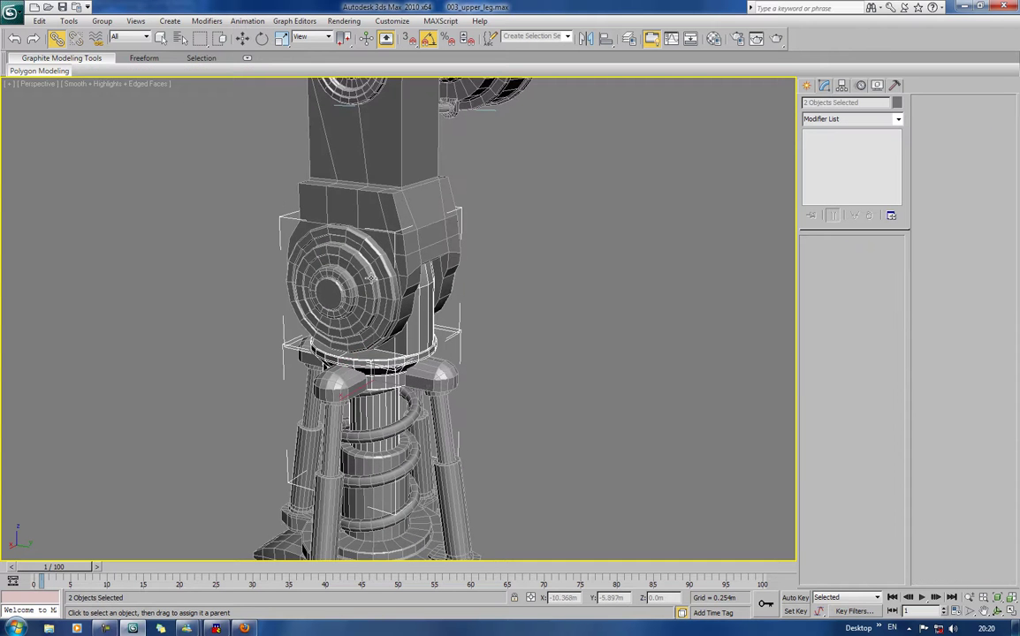
{"action": "left_click", "coordinate": [77, 38]}
{"action": "left_click", "coordinate": [530, 254]}
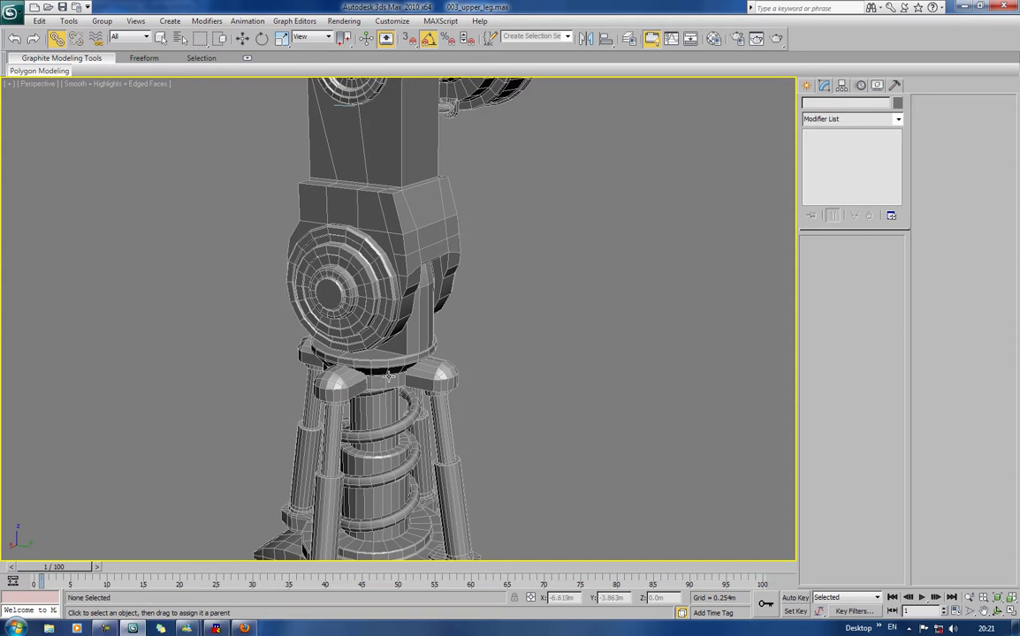
Step: Select R_Knee and save the scene under the name workbench.max, replacing the existing file
{"action": "left_click", "coordinate": [387, 376]}
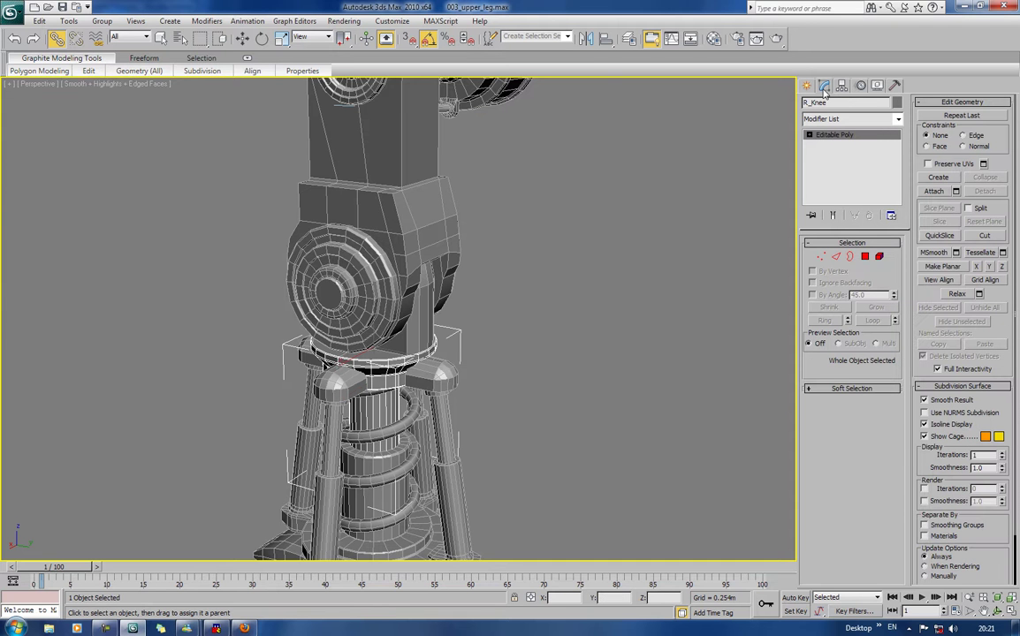
{"action": "left_click", "coordinate": [16, 16]}
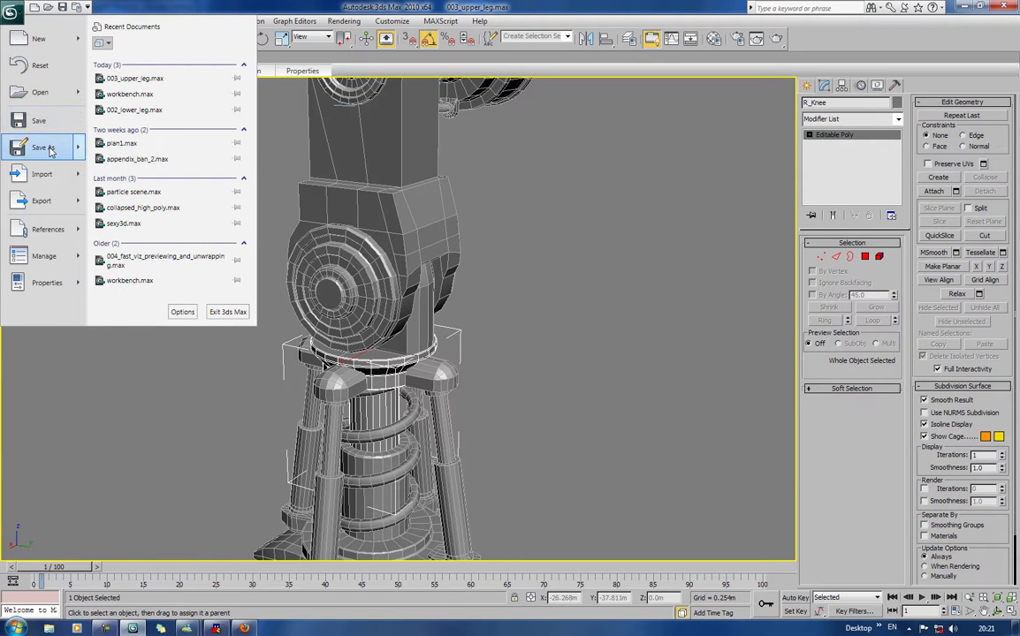
{"action": "left_click", "coordinate": [44, 148]}
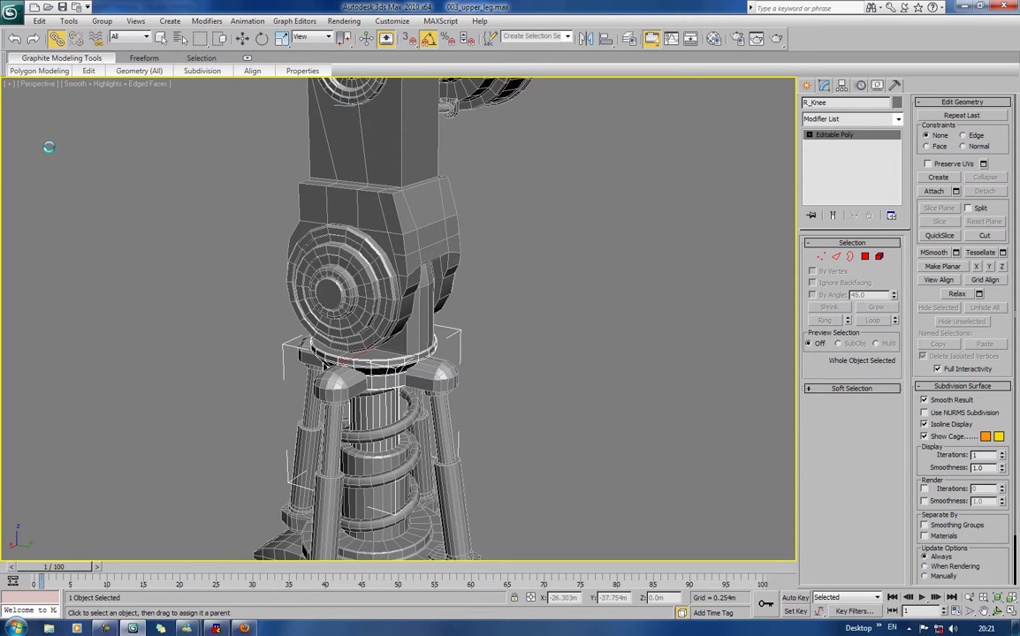
{"action": "type", "text": "wor"}
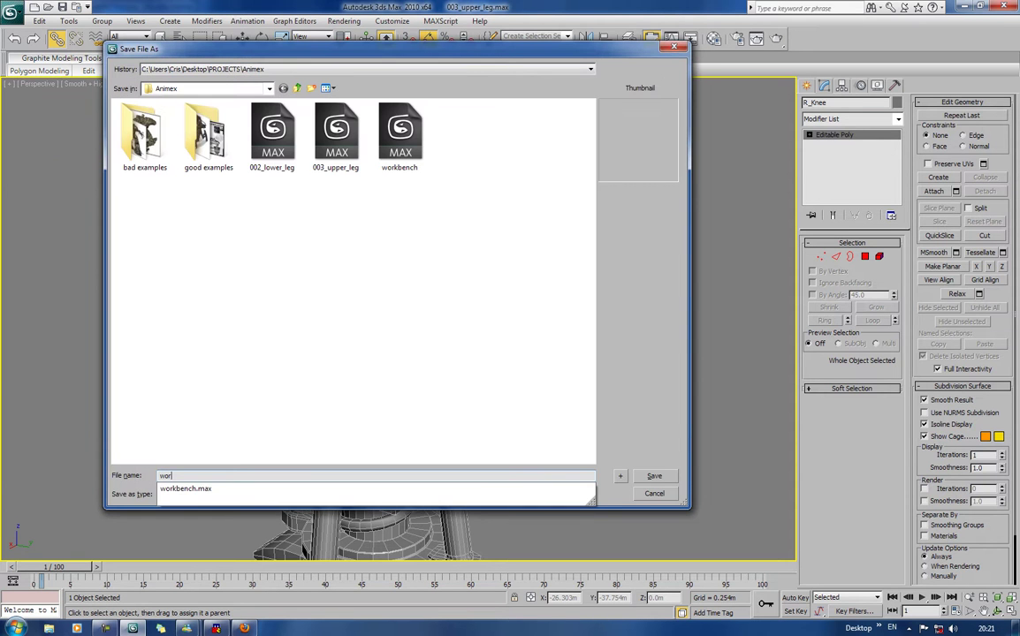
{"action": "type", "text": "k"}
{"action": "key", "text": "Down"}
{"action": "key", "text": "Return"}
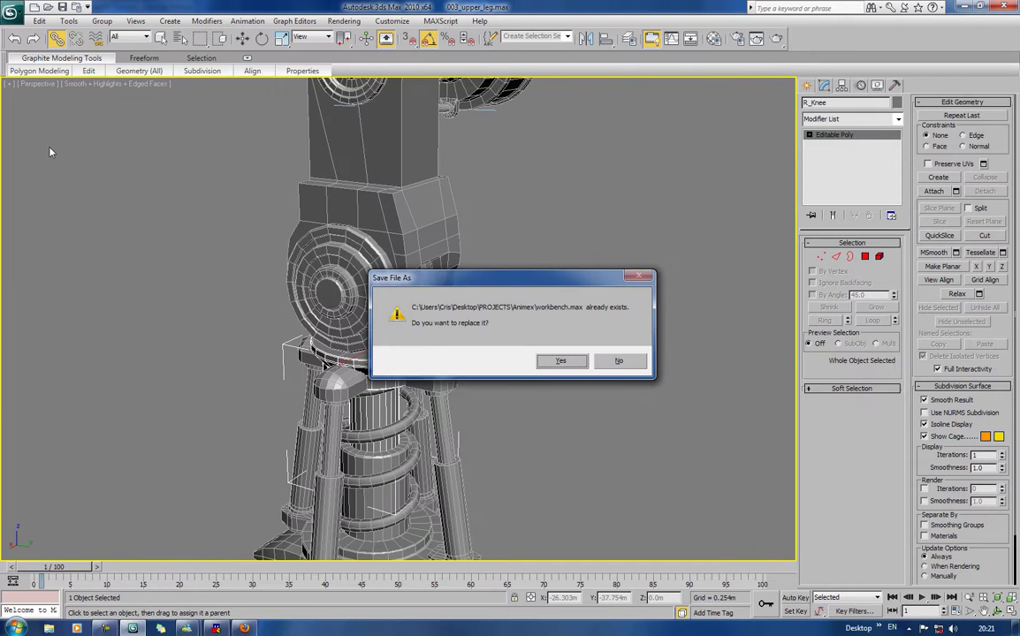
{"action": "key", "text": "Return"}
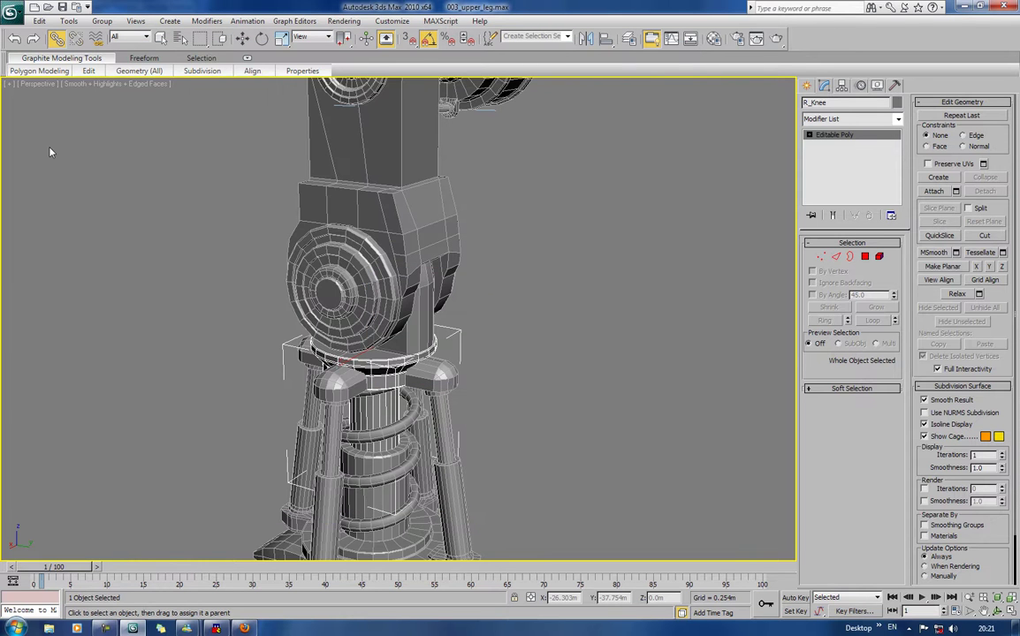
Step: Attach the lower knee part inside the joint to R_Knee so they form one object
{"action": "left_click", "coordinate": [941, 191]}
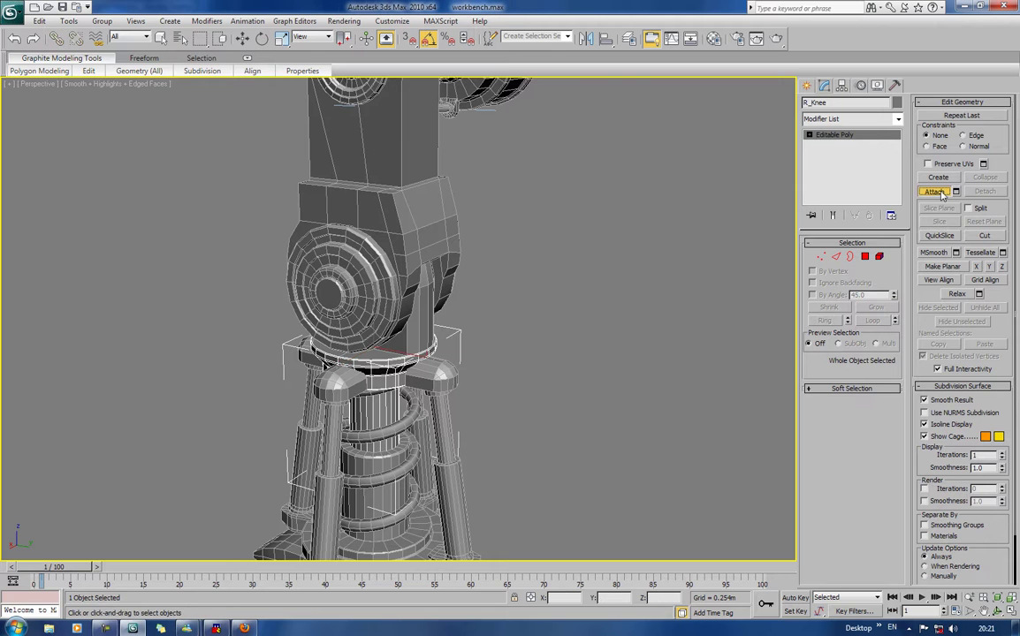
{"action": "left_click", "coordinate": [428, 304]}
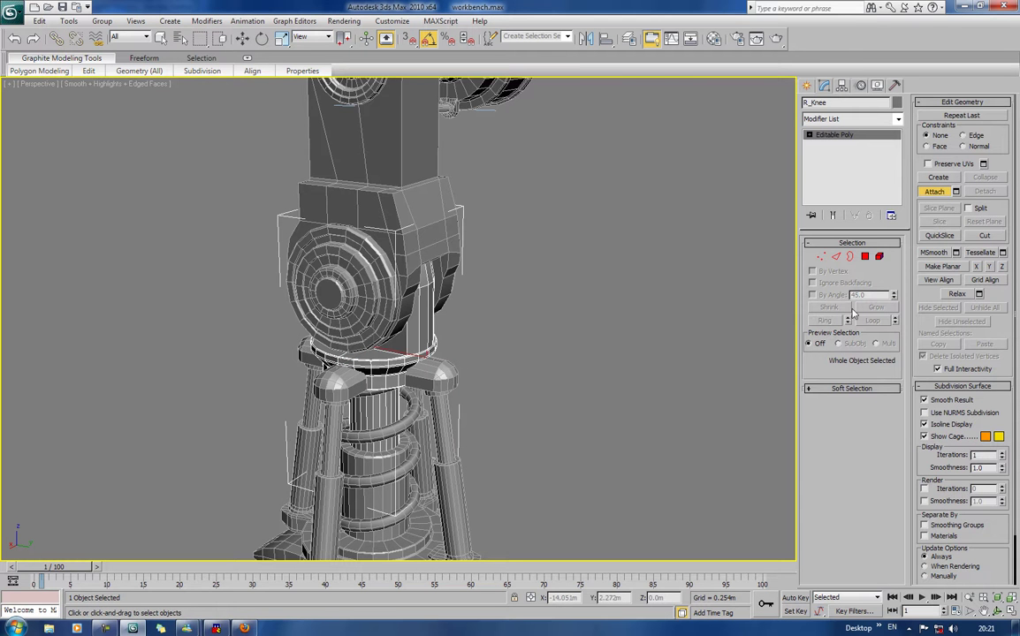
{"action": "key", "text": "w"}
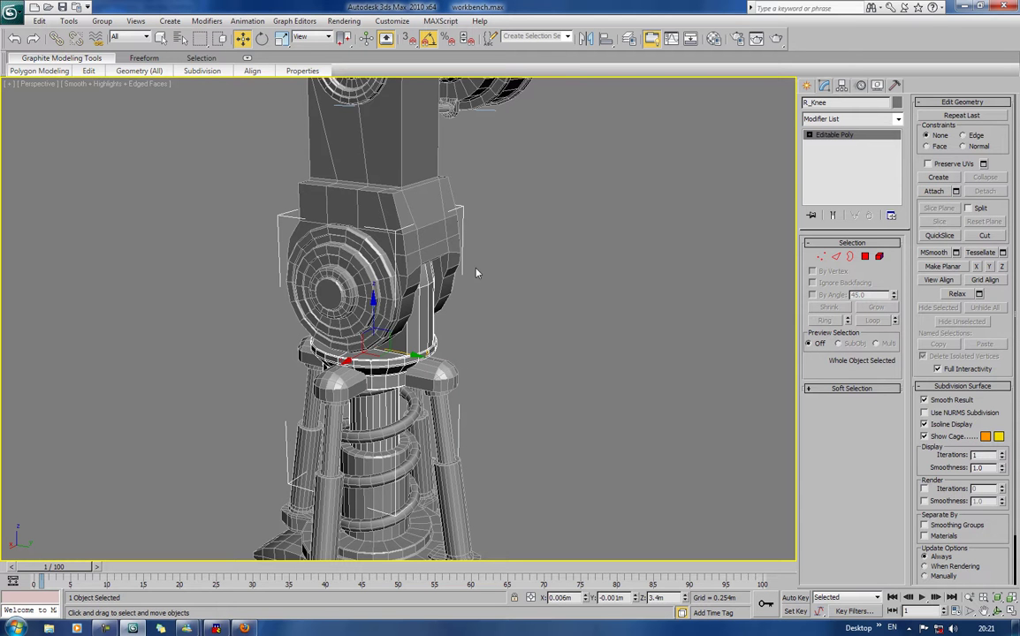
Step: Link the combined R_Knee object to the upper knee part as its parent and clear the selection
{"action": "middle_click_drag", "start_coordinate": [476, 273], "coordinate": [487, 308]}
{"action": "left_click", "coordinate": [55, 38]}
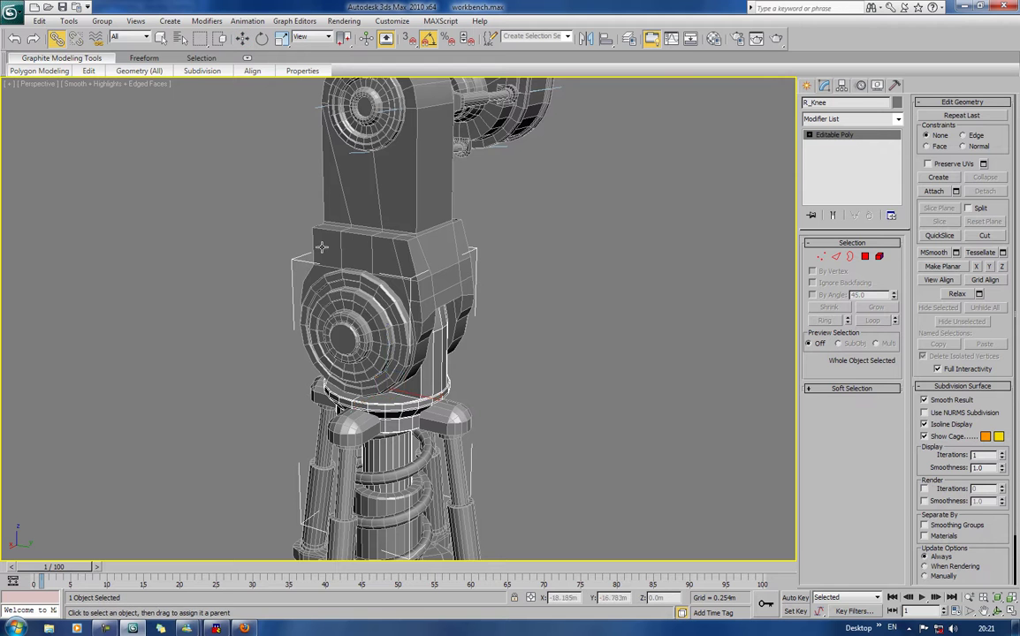
{"action": "left_click_drag", "start_coordinate": [441, 300], "coordinate": [485, 266]}
{"action": "left_click", "coordinate": [513, 268]}
{"action": "key", "text": "z"}
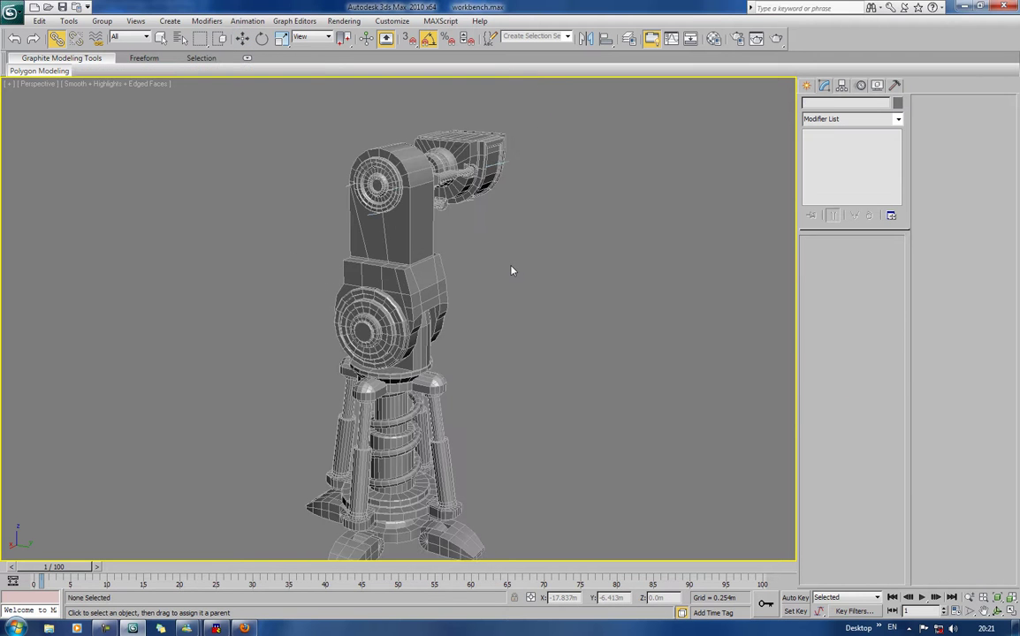
Step: Try rotating the upper knee part again to test the new link to R_Knee
{"action": "left_click", "coordinate": [443, 244]}
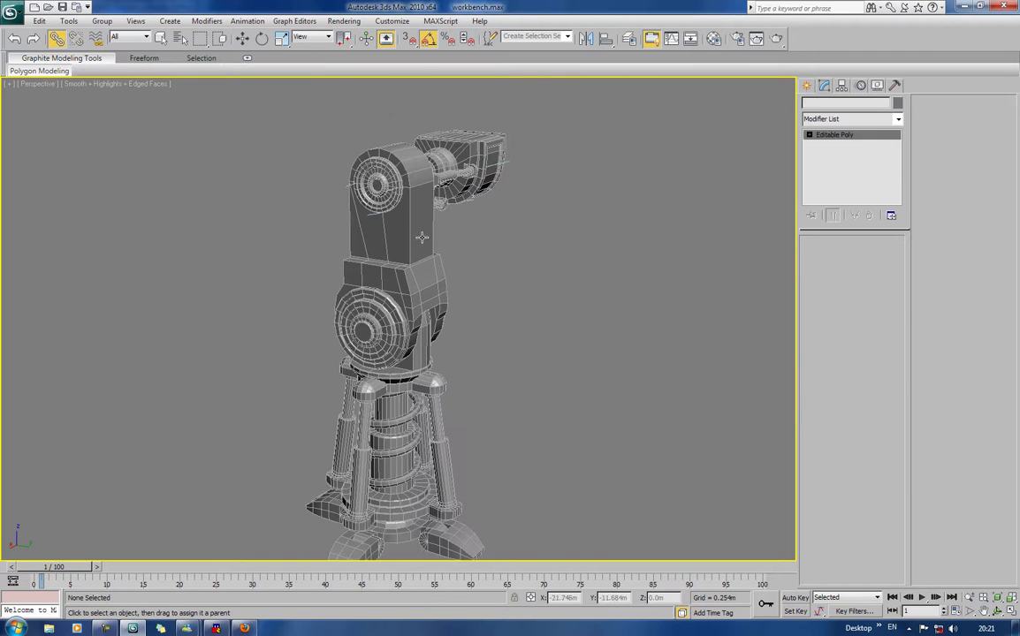
{"action": "left_click", "coordinate": [262, 38]}
{"action": "left_click_drag", "start_coordinate": [415, 144], "coordinate": [370, 141]}
{"action": "left_click", "coordinate": [451, 372]}
{"action": "left_click", "coordinate": [429, 358]}
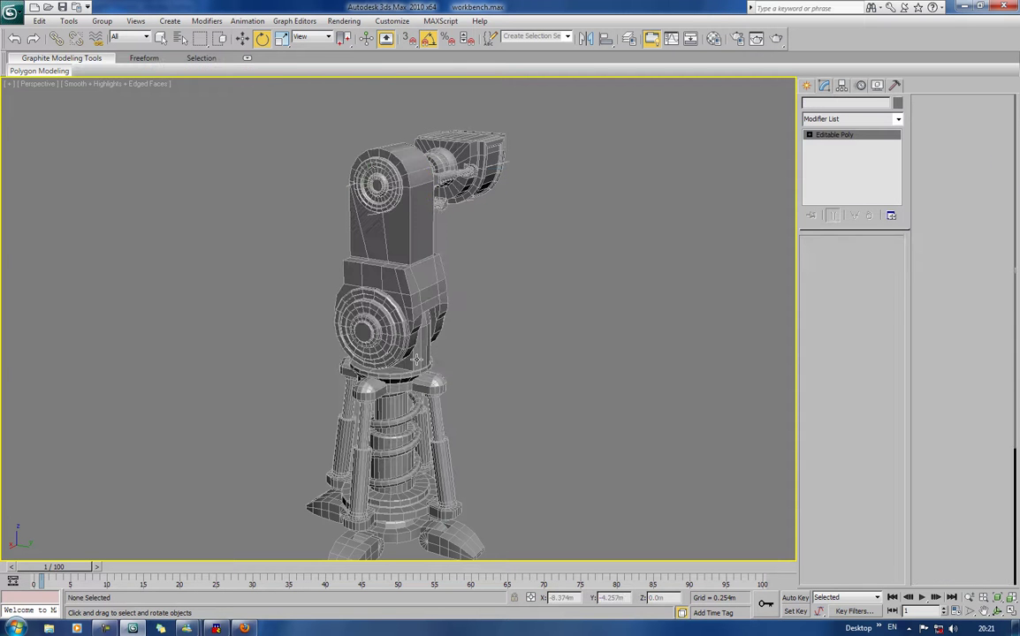
{"action": "middle_click_drag", "start_coordinate": [510, 373], "coordinate": [579, 365], "text": "alt"}
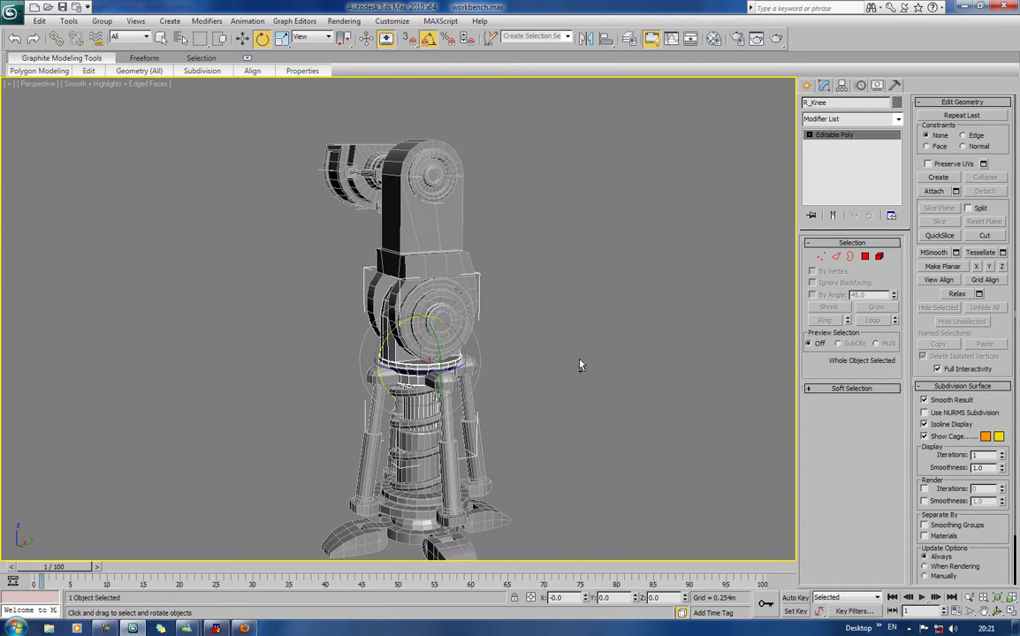
{"action": "left_click", "coordinate": [446, 262], "text": "ctrl"}
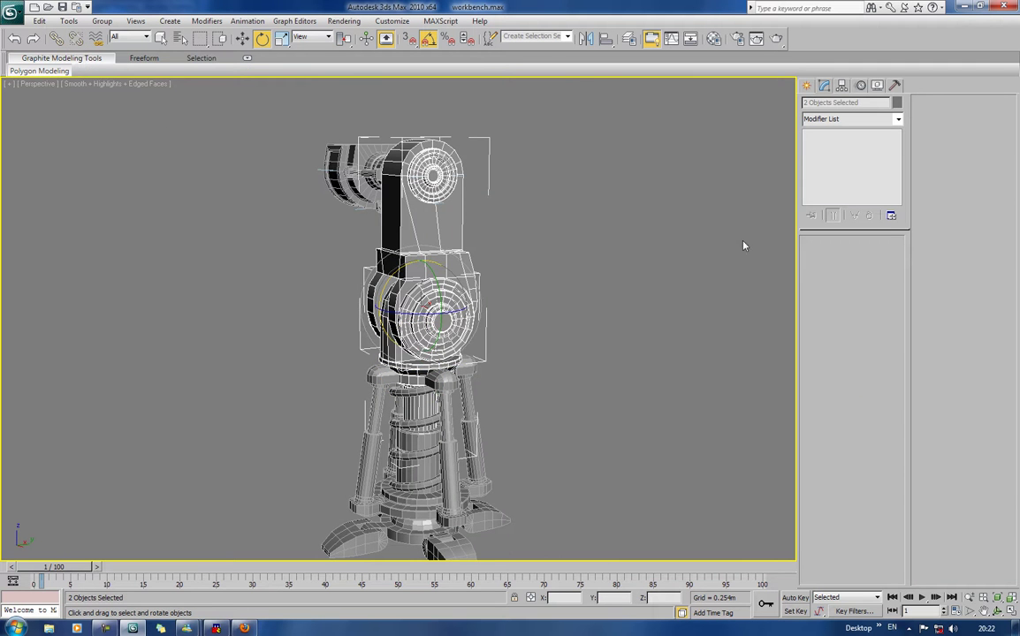
{"action": "left_click", "coordinate": [698, 247]}
{"action": "middle_click_drag", "start_coordinate": [698, 247], "coordinate": [581, 327], "text": "alt"}
Step: In the left view, move only R_Knee's pivot straight up to the centre of the round knee joint, at Z about 4.29 m
{"action": "left_click", "coordinate": [393, 320]}
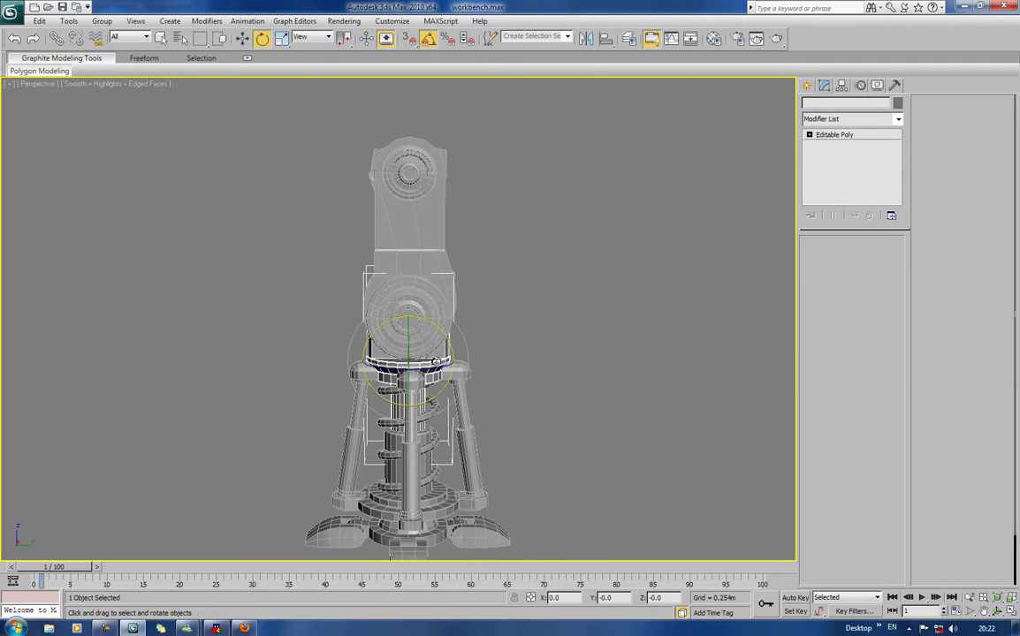
{"action": "key", "text": "l"}
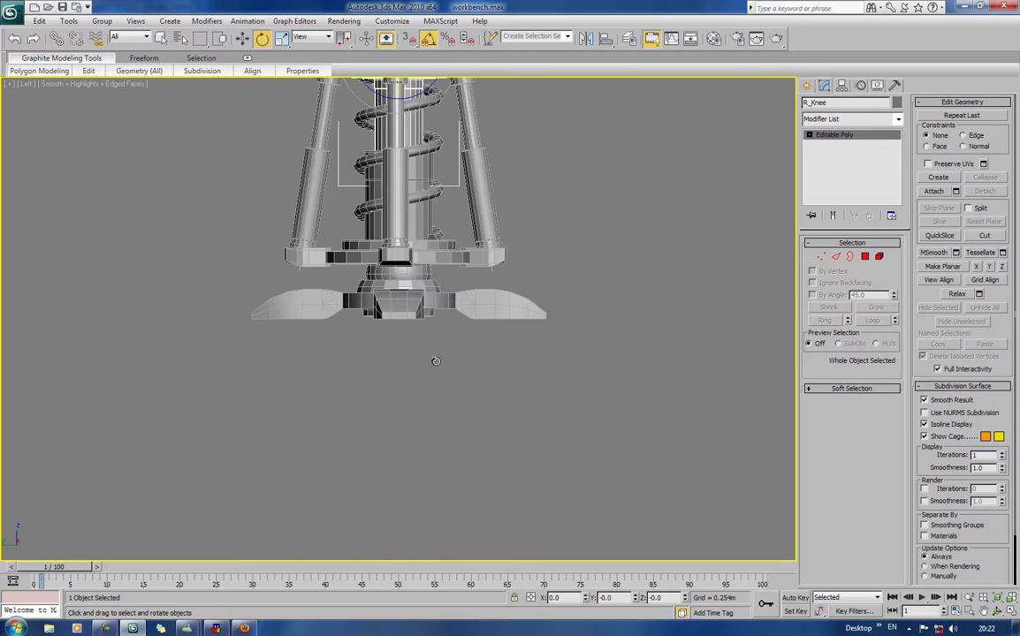
{"action": "scroll", "coordinate": [435, 360], "scroll_direction": "up", "scroll_amount": 3}
{"action": "middle_click_drag", "start_coordinate": [435, 360], "coordinate": [461, 431]}
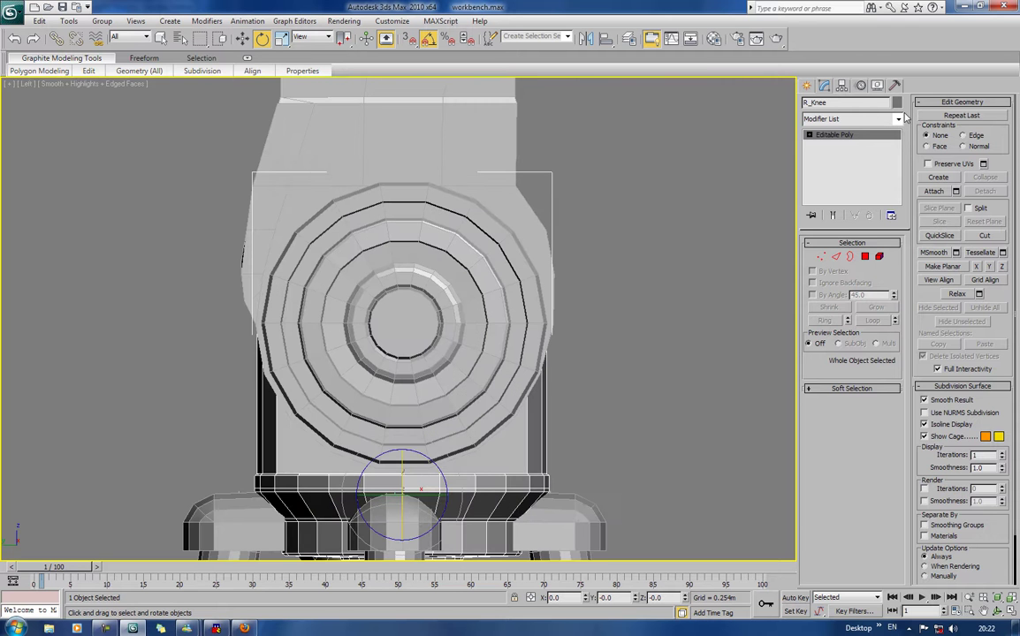
{"action": "left_click", "coordinate": [844, 85]}
{"action": "middle_click_drag", "start_coordinate": [676, 265], "coordinate": [659, 205]}
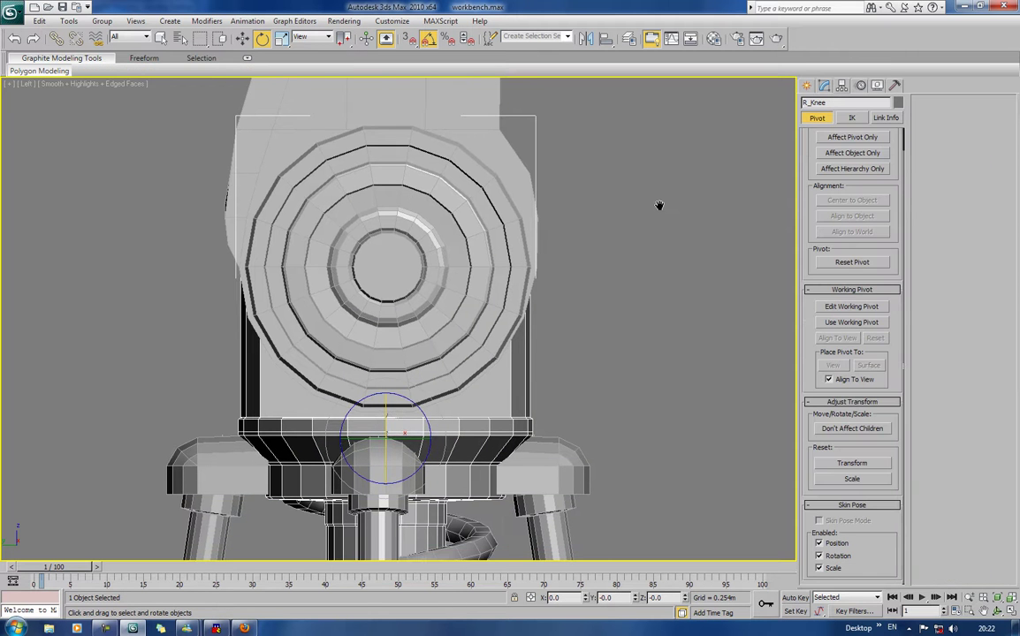
{"action": "left_click", "coordinate": [855, 137]}
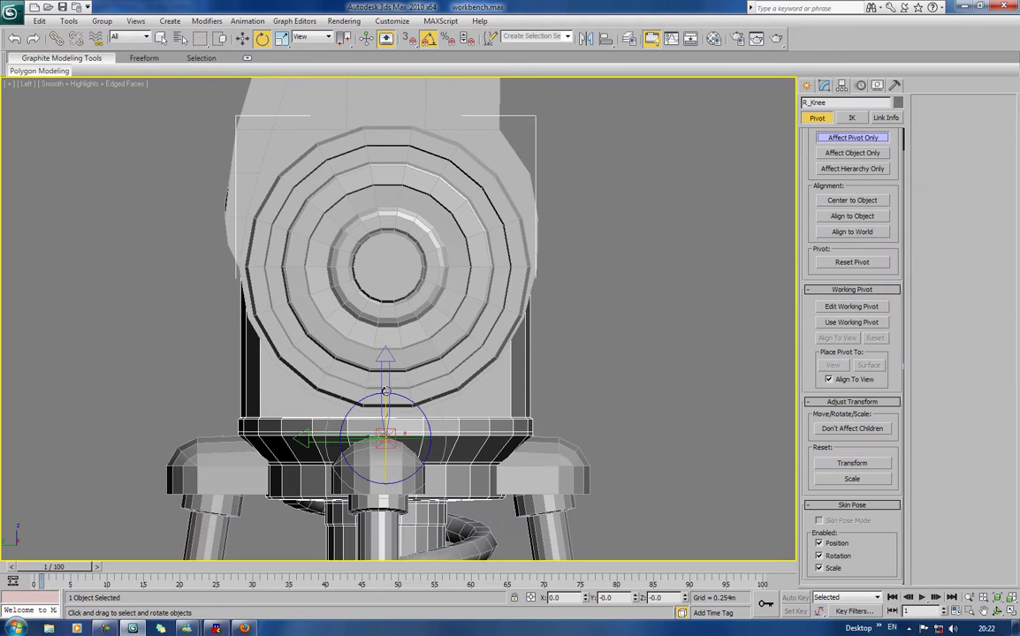
{"action": "key", "text": "w"}
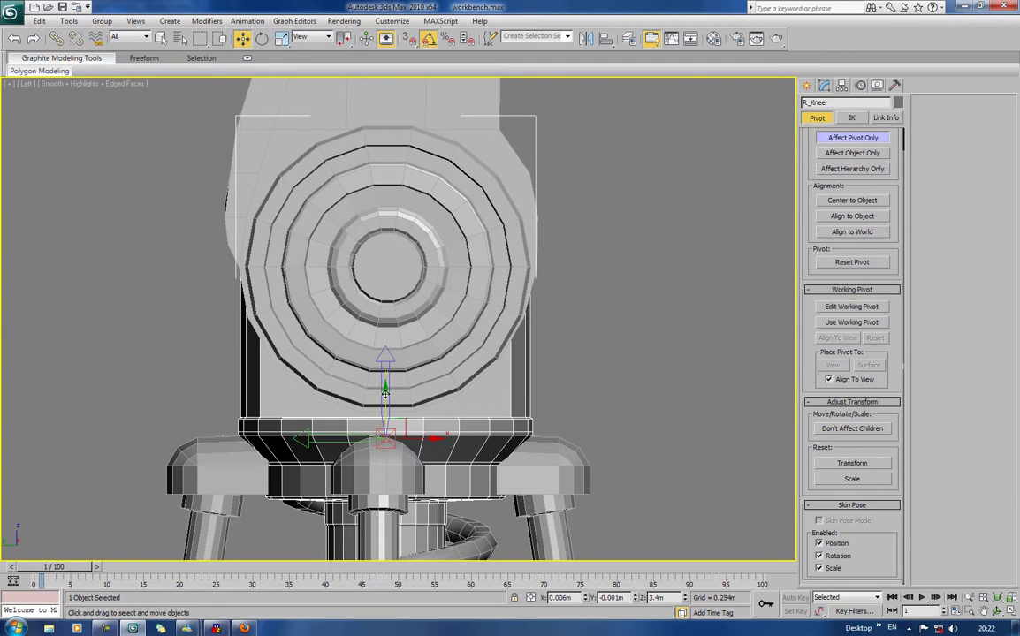
{"action": "left_click_drag", "start_coordinate": [384, 389], "coordinate": [416, 266]}
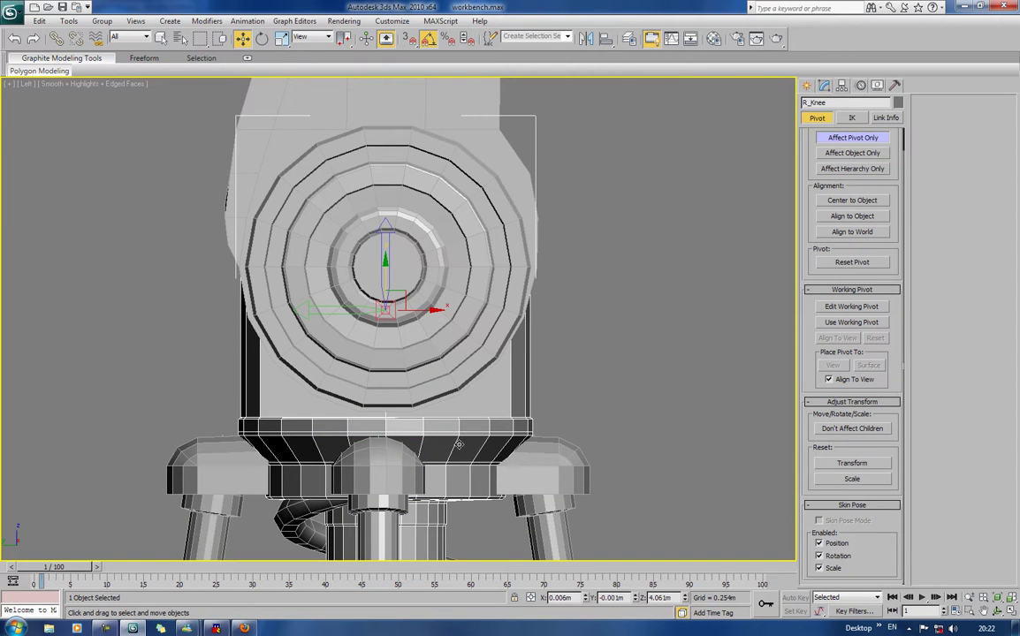
{"action": "middle_click_drag", "start_coordinate": [458, 444], "coordinate": [490, 485]}
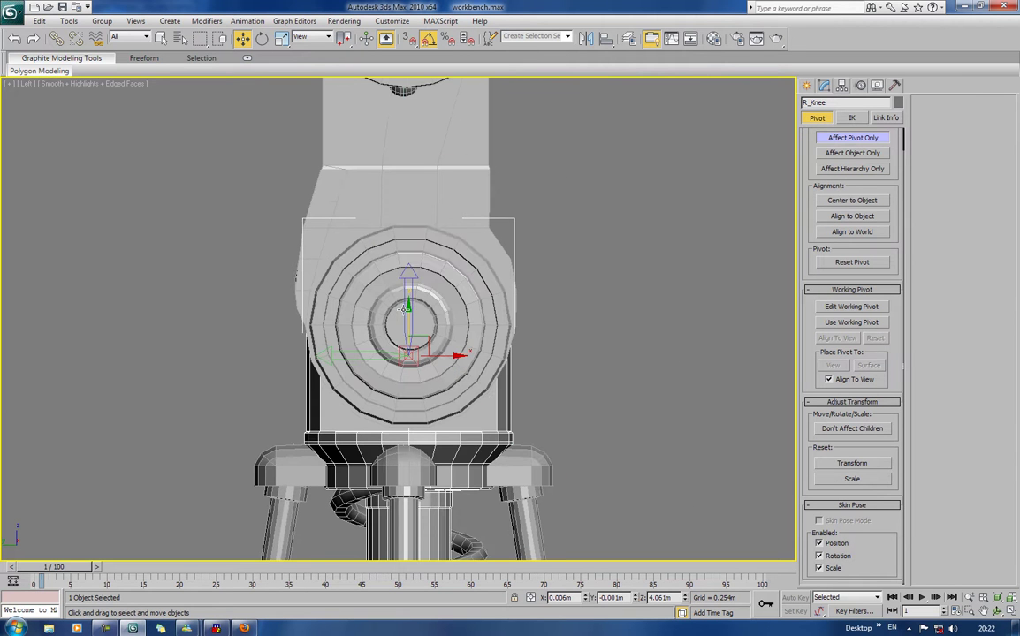
{"action": "left_click_drag", "start_coordinate": [409, 307], "coordinate": [408, 277]}
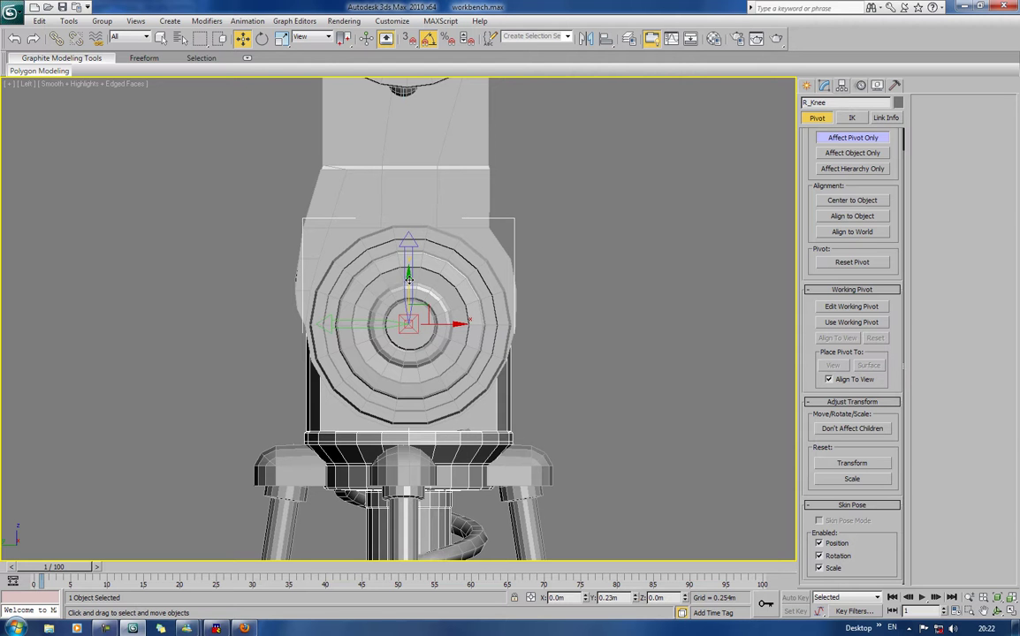
{"action": "left_click", "coordinate": [846, 138]}
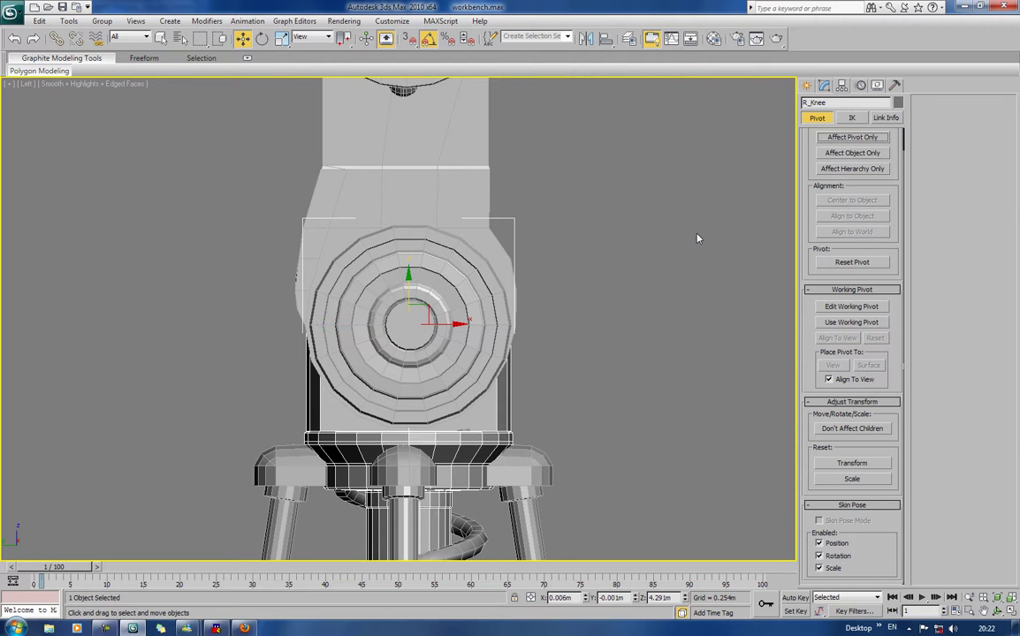
Step: Inspect R_Knee's repositioned pivot and the whole leg in the perspective view, and clear the selection
{"action": "scroll", "coordinate": [648, 179], "scroll_direction": "down", "scroll_amount": 3}
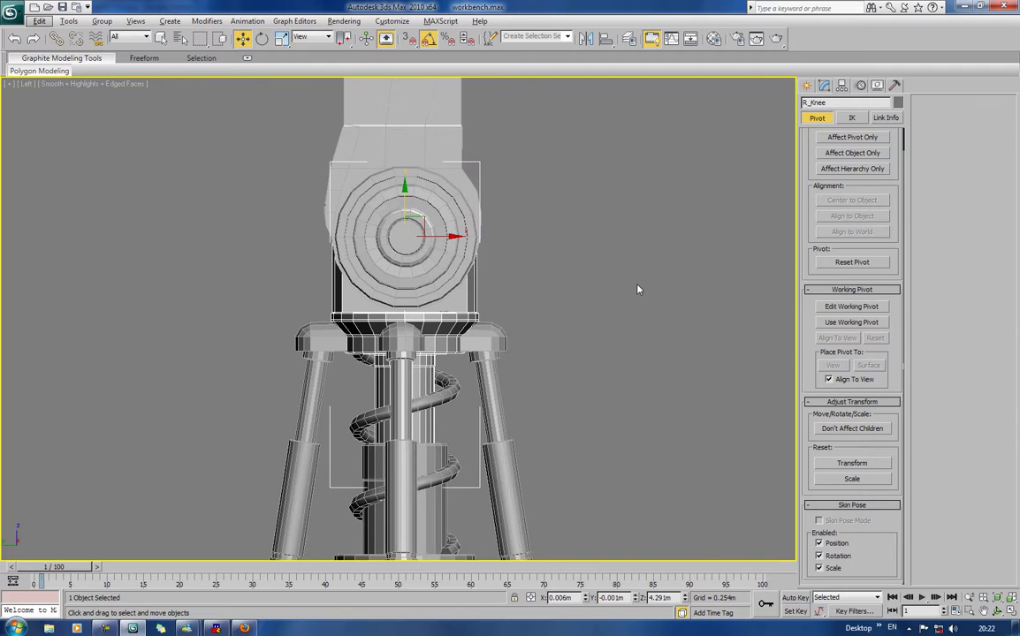
{"action": "key", "text": "p"}
{"action": "middle_click_drag", "start_coordinate": [637, 289], "coordinate": [577, 314], "text": "alt"}
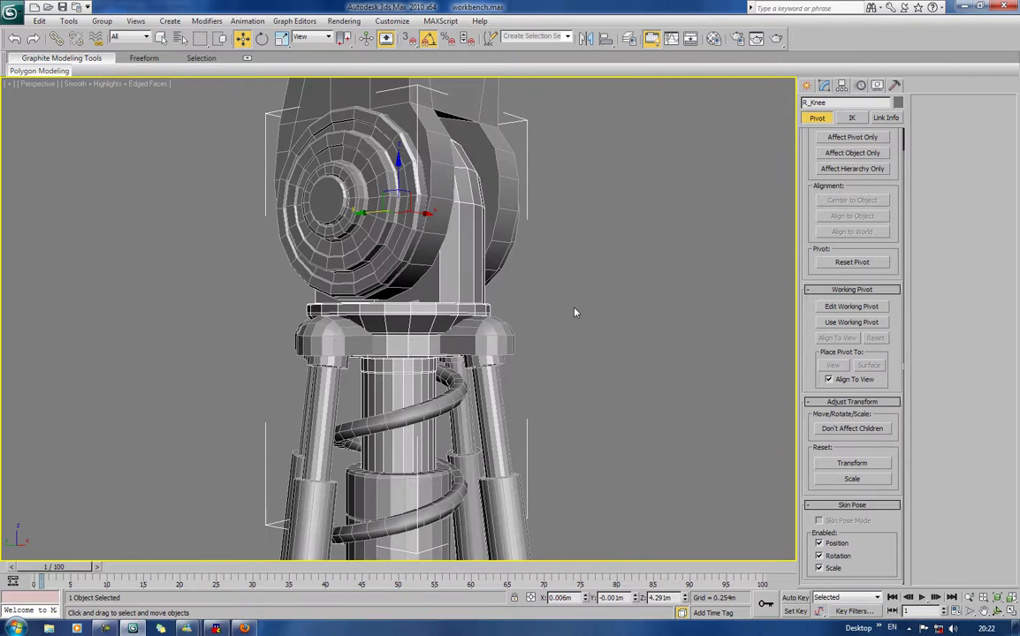
{"action": "scroll", "coordinate": [541, 343], "scroll_direction": "down", "scroll_amount": 5}
{"action": "scroll", "coordinate": [542, 366], "scroll_direction": "up", "scroll_amount": 4}
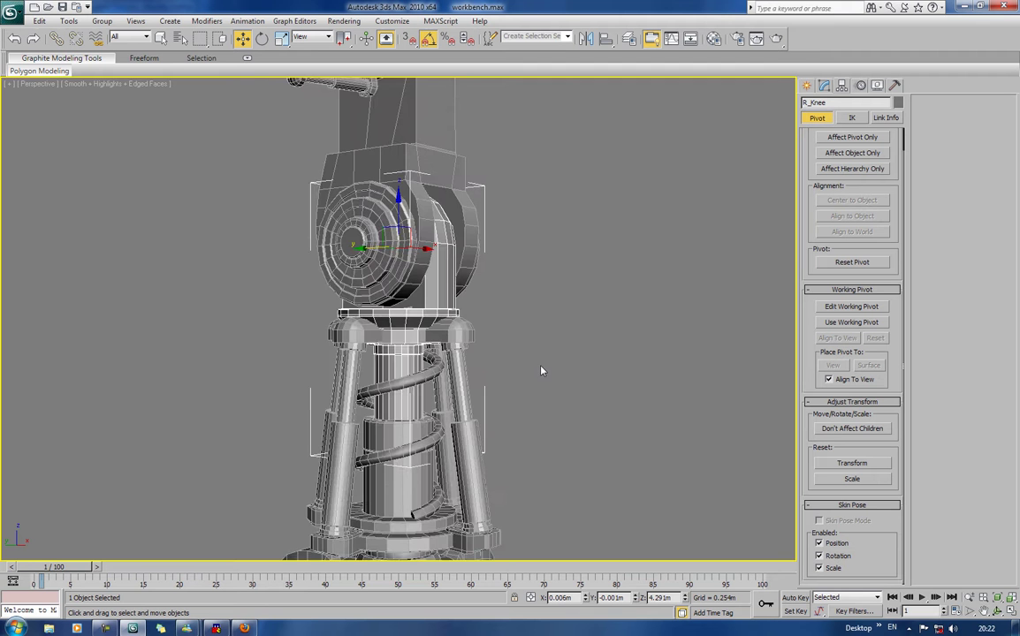
{"action": "mouse_move", "coordinate": [542, 371]}
{"action": "middle_mouse_down", "text": "alt"}
{"action": "mouse_move", "coordinate": [601, 376]}
{"action": "mouse_move", "coordinate": [550, 387]}
{"action": "middle_mouse_up", "text": "alt"}
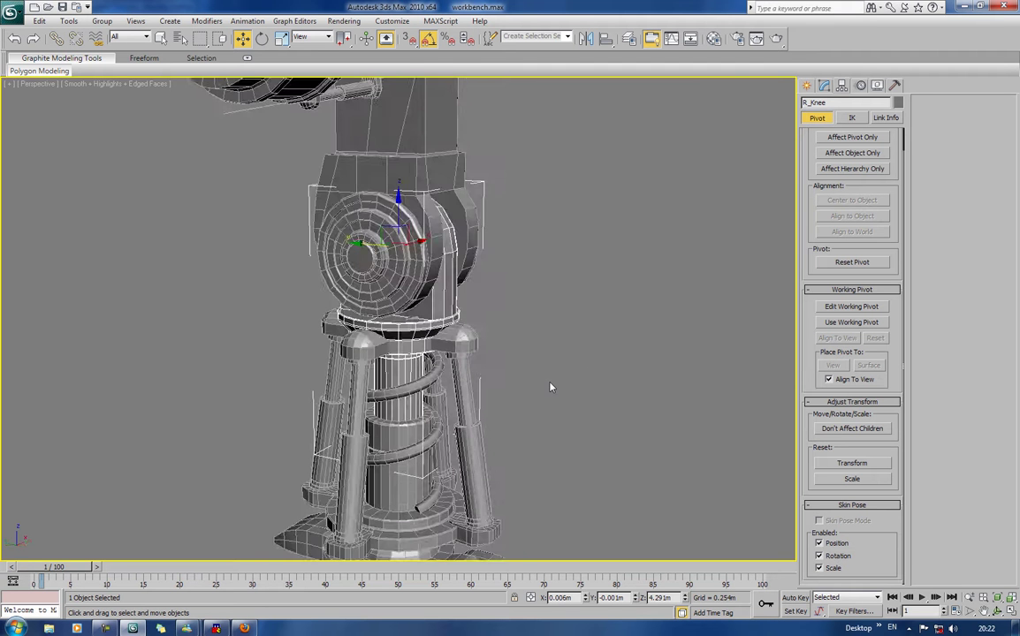
{"action": "scroll", "coordinate": [549, 388], "scroll_direction": "down", "scroll_amount": 5}
{"action": "scroll", "coordinate": [565, 354], "scroll_direction": "up", "scroll_amount": 3}
{"action": "left_click", "coordinate": [786, 185]}
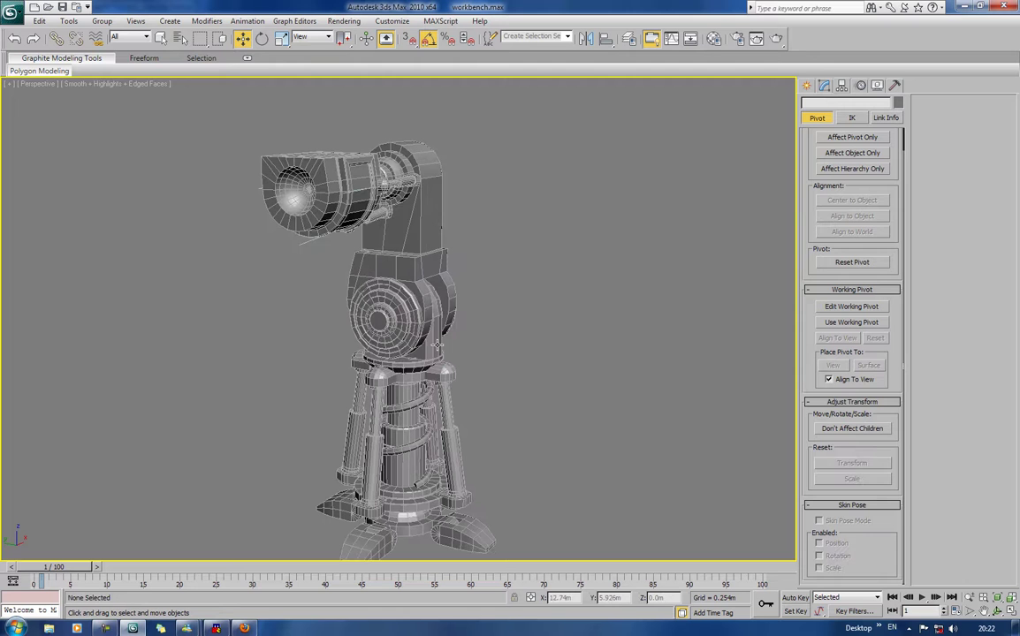
{"action": "left_click", "coordinate": [402, 260]}
{"action": "left_click", "coordinate": [56, 38]}
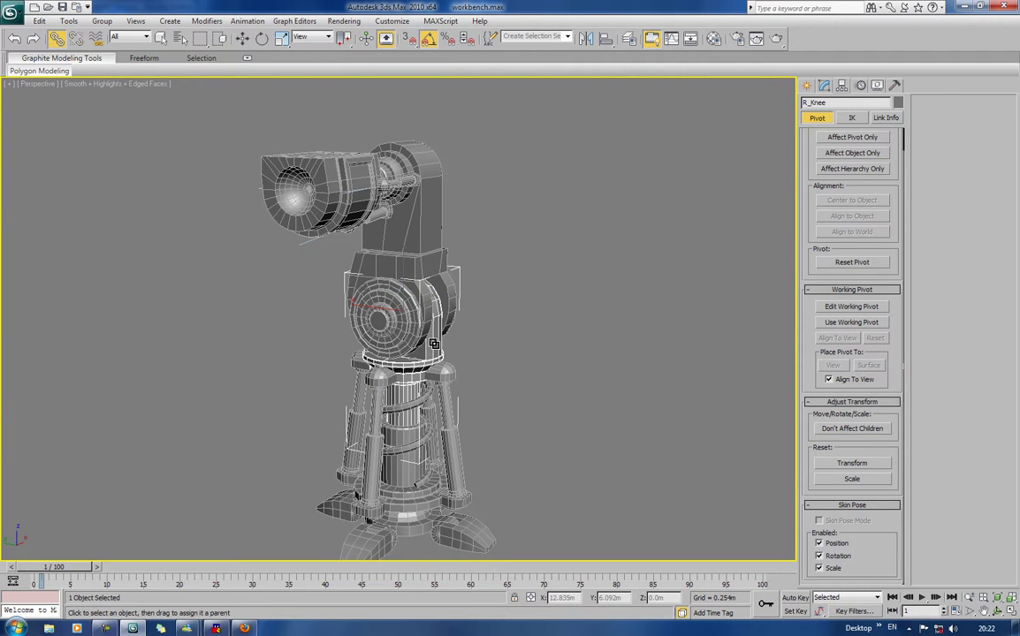
{"action": "left_click", "coordinate": [532, 249]}
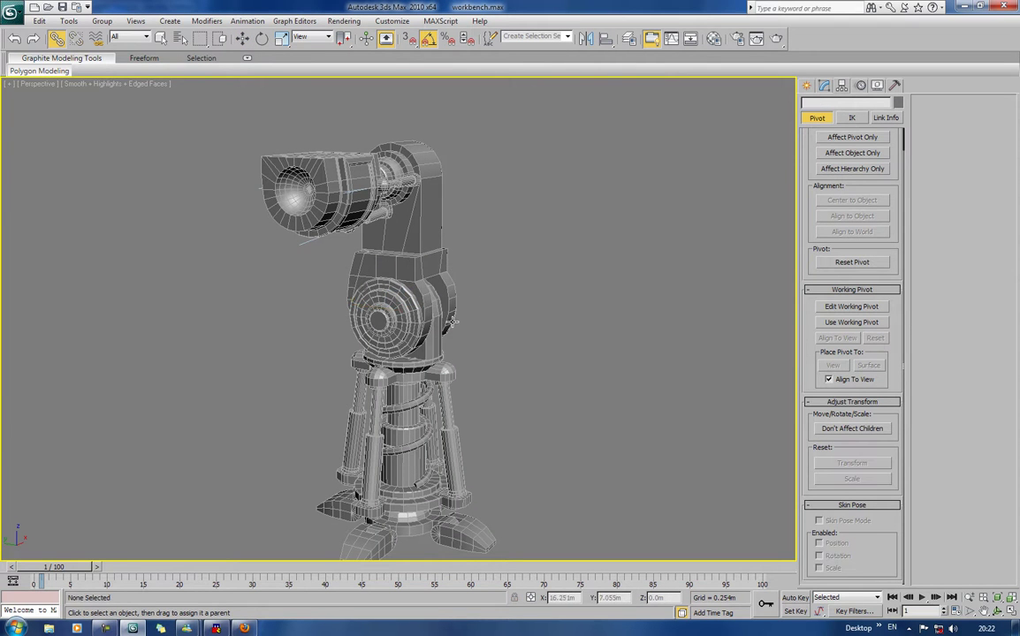
Step: Try rotating R_Knee and R_knee_upper to test how the linked leg parts move, and clear the selection
{"action": "left_click", "coordinate": [432, 352]}
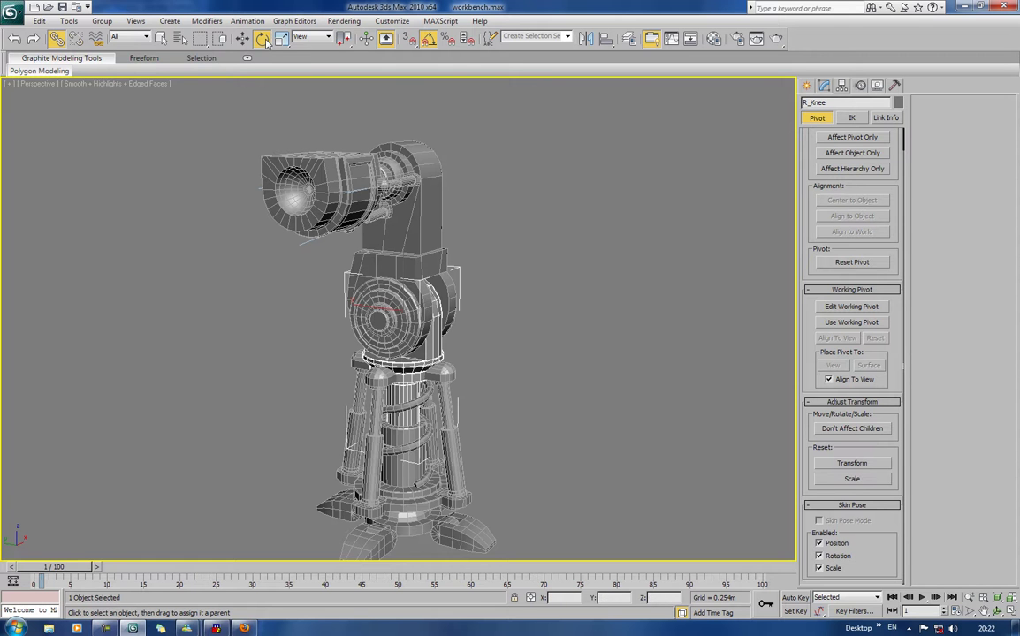
{"action": "key", "text": "e"}
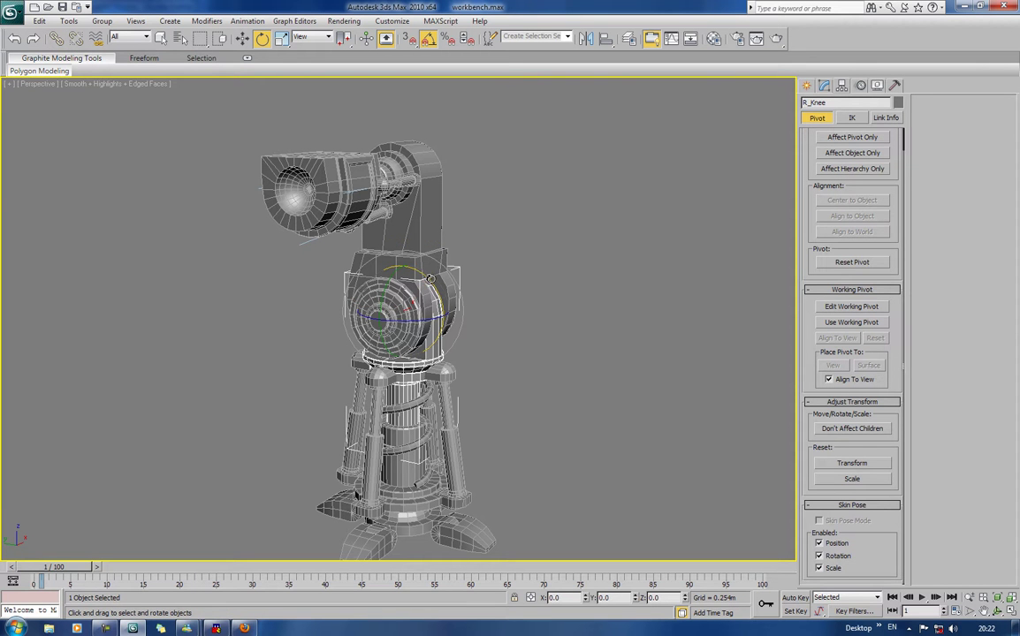
{"action": "left_click", "coordinate": [627, 227]}
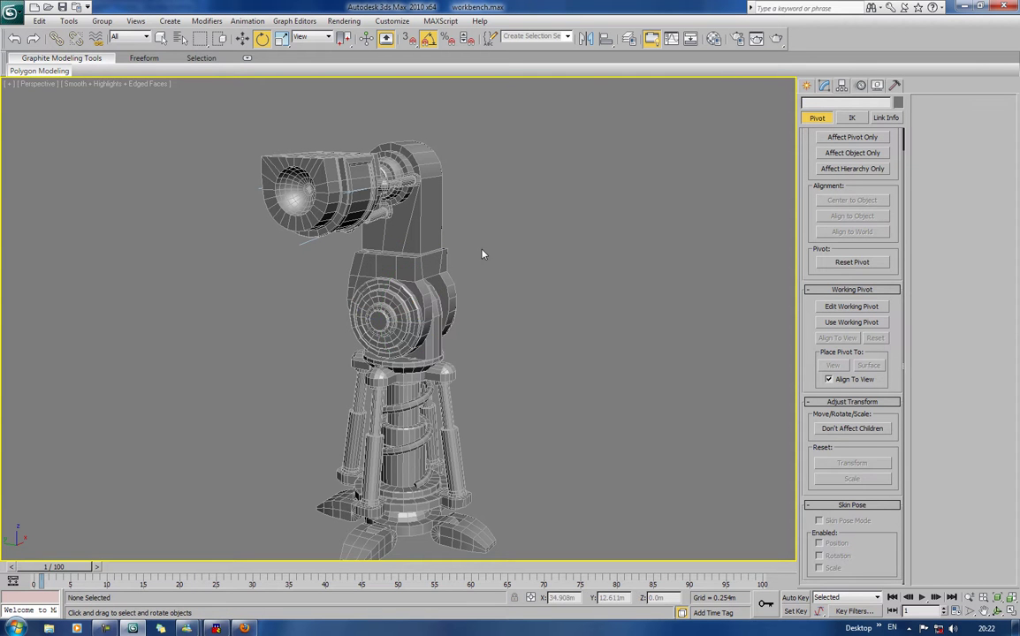
{"action": "middle_click_drag", "start_coordinate": [450, 258], "coordinate": [654, 257], "text": "alt"}
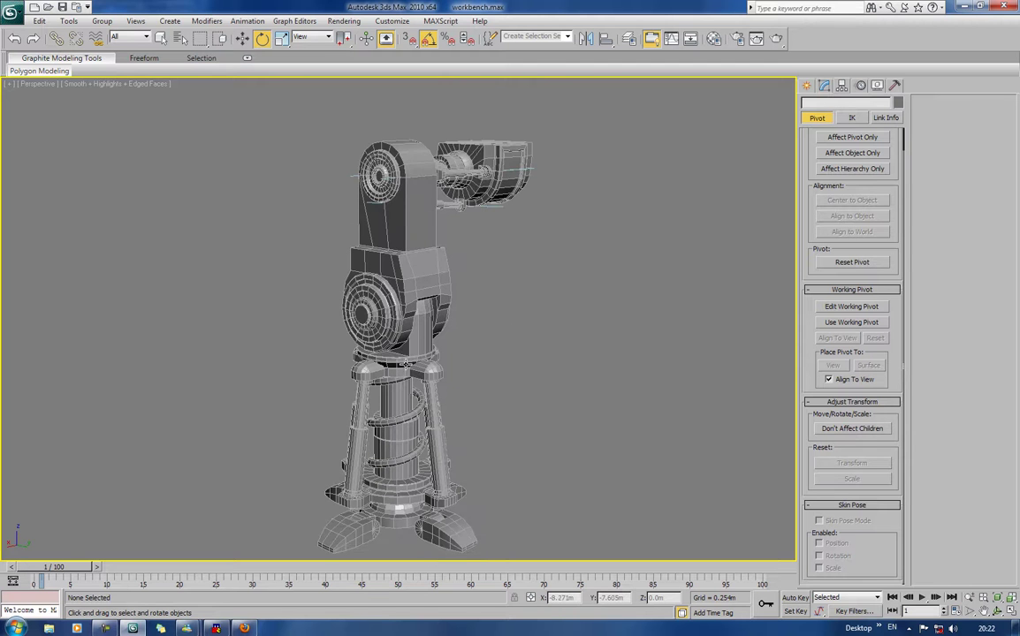
{"action": "left_click", "coordinate": [371, 313]}
{"action": "middle_click_drag", "start_coordinate": [374, 315], "coordinate": [421, 339], "text": "alt"}
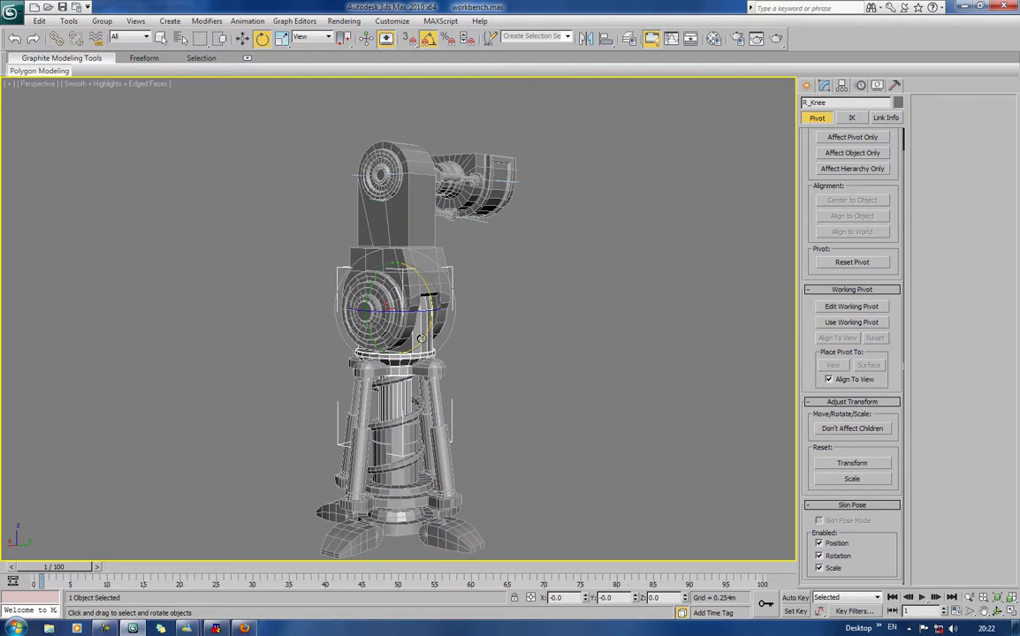
{"action": "left_click_drag", "start_coordinate": [429, 295], "coordinate": [436, 292]}
{"action": "left_click", "coordinate": [429, 214]}
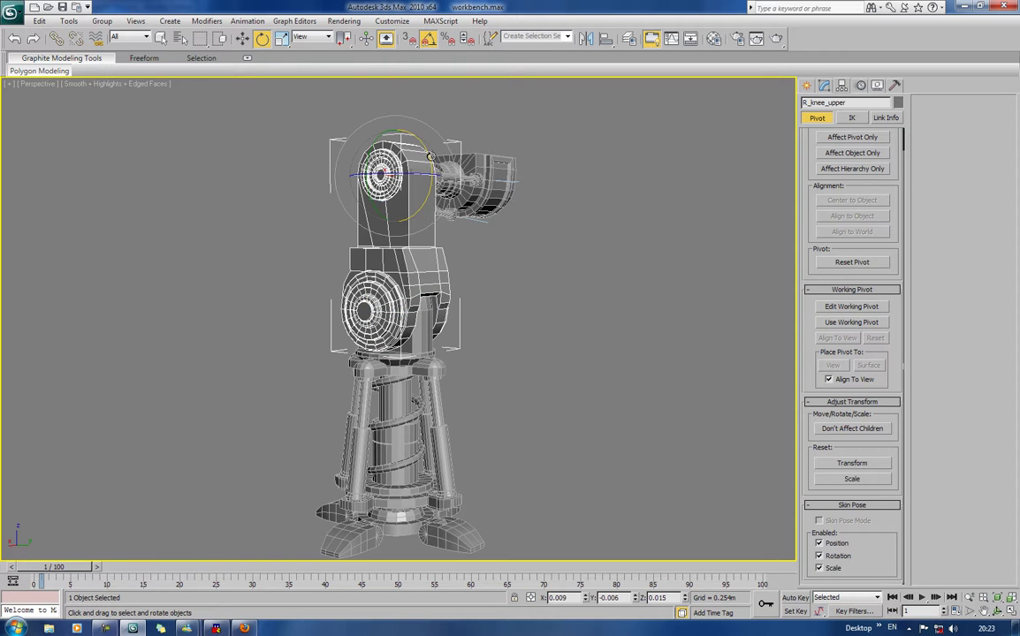
{"action": "left_click_drag", "start_coordinate": [429, 155], "coordinate": [430, 145]}
{"action": "left_click", "coordinate": [574, 361]}
Step: Try moving Object14 at the end of the arm vertically, first alone and then together with its connecting joint piece
{"action": "middle_click_drag", "start_coordinate": [574, 361], "coordinate": [477, 375], "text": "alt"}
{"action": "left_click", "coordinate": [541, 177]}
{"action": "key", "text": "w"}
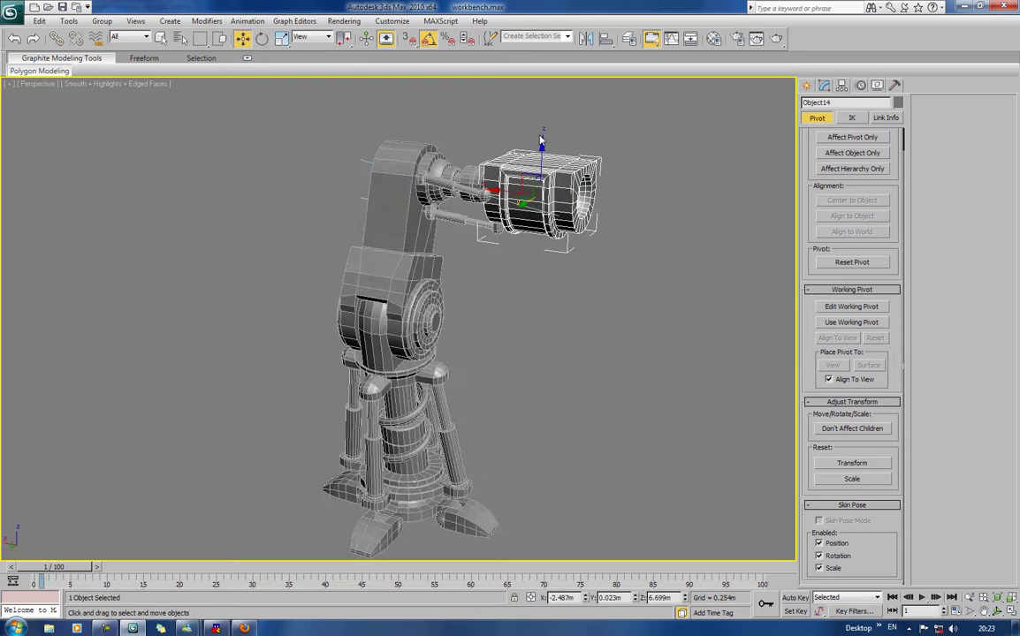
{"action": "mouse_move", "coordinate": [542, 142]}
{"action": "left_mouse_down"}
{"action": "mouse_move", "coordinate": [540, 124]}
{"action": "mouse_move", "coordinate": [542, 144]}
{"action": "left_mouse_up"}
{"action": "left_click", "coordinate": [470, 175], "text": "ctrl"}
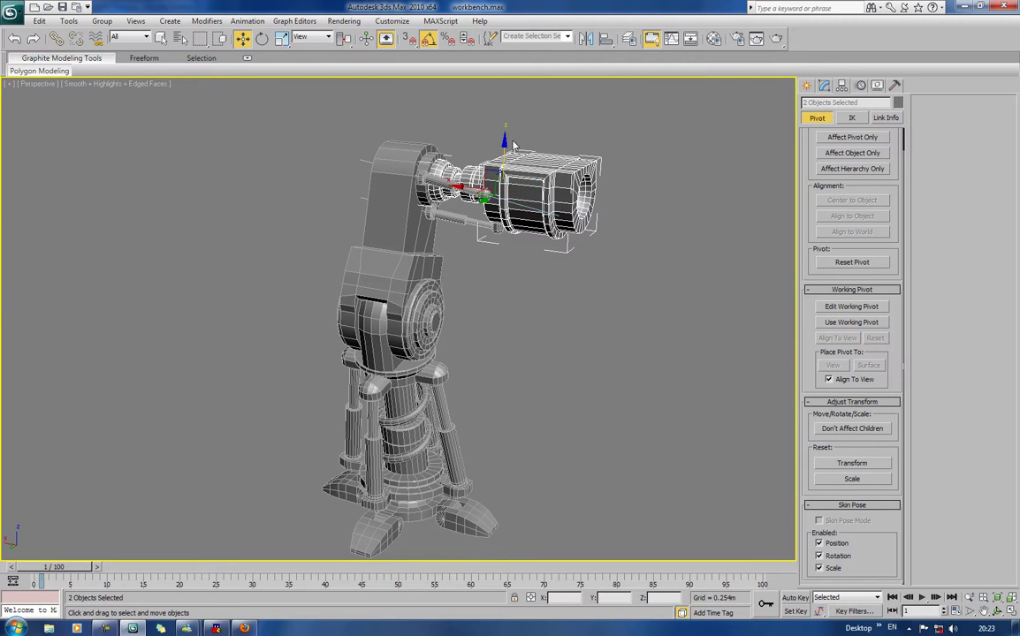
{"action": "mouse_move", "coordinate": [505, 142]}
{"action": "left_mouse_down"}
{"action": "mouse_move", "coordinate": [505, 153]}
{"action": "mouse_move", "coordinate": [504, 137]}
{"action": "left_mouse_up"}
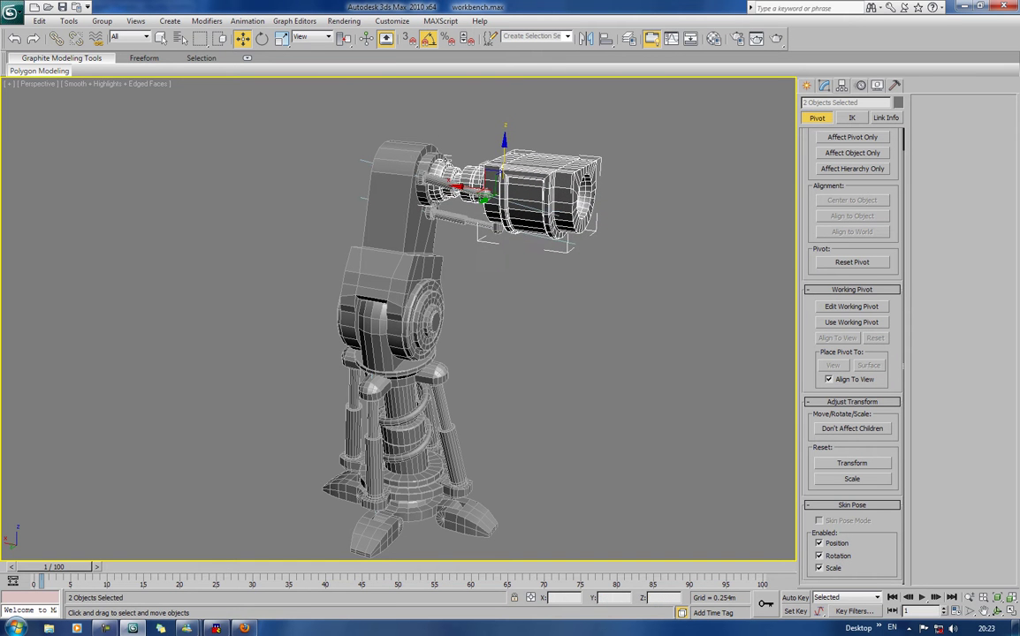
Step: Link R_knee_upper to the connecting joint piece Sphere01 as its parent
{"action": "left_click", "coordinate": [404, 148]}
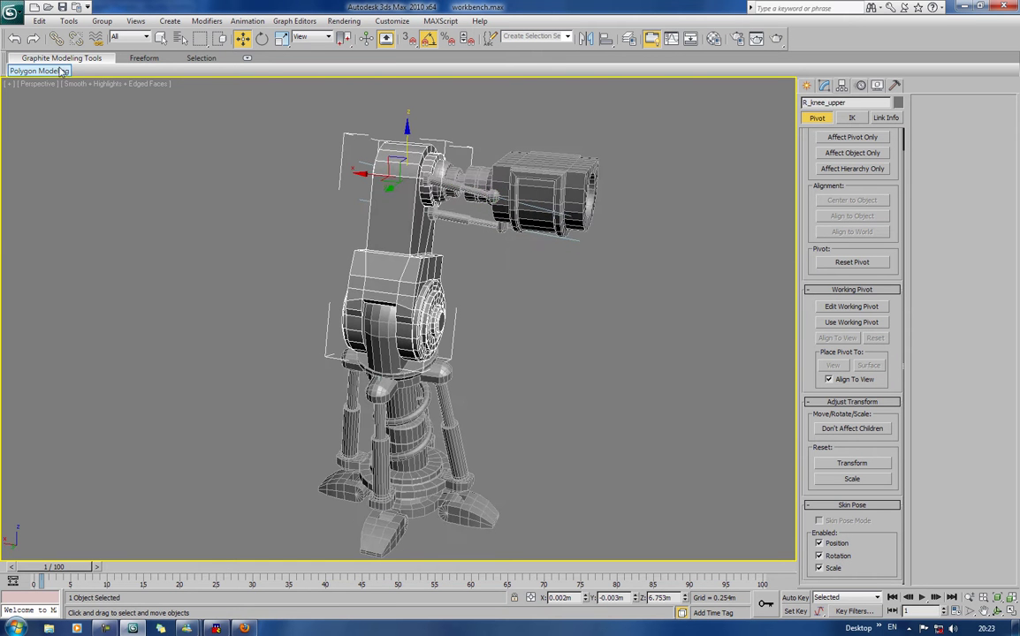
{"action": "left_click", "coordinate": [56, 38]}
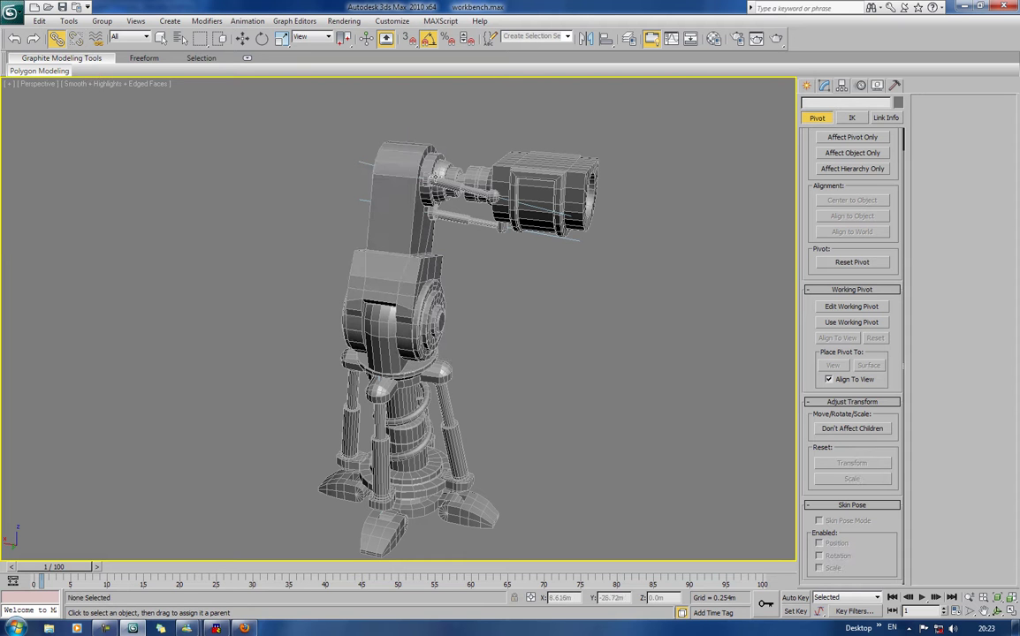
{"action": "left_click_drag", "start_coordinate": [430, 170], "coordinate": [474, 174]}
{"action": "left_click", "coordinate": [467, 89]}
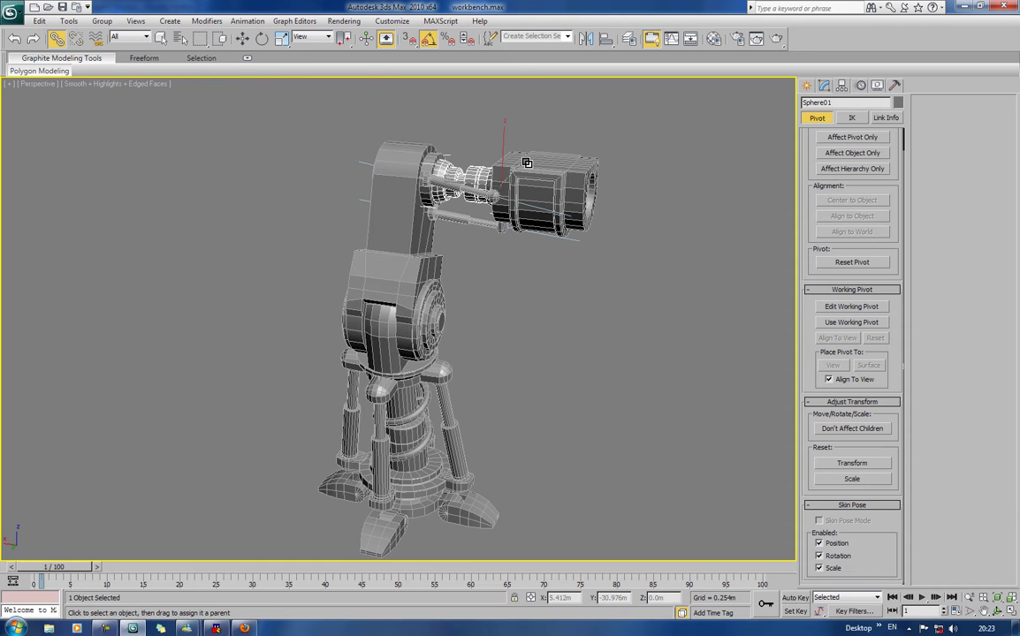
Step: Move Object14 straight down to Z 6.4 m to test the linked leg
{"action": "left_click", "coordinate": [547, 158]}
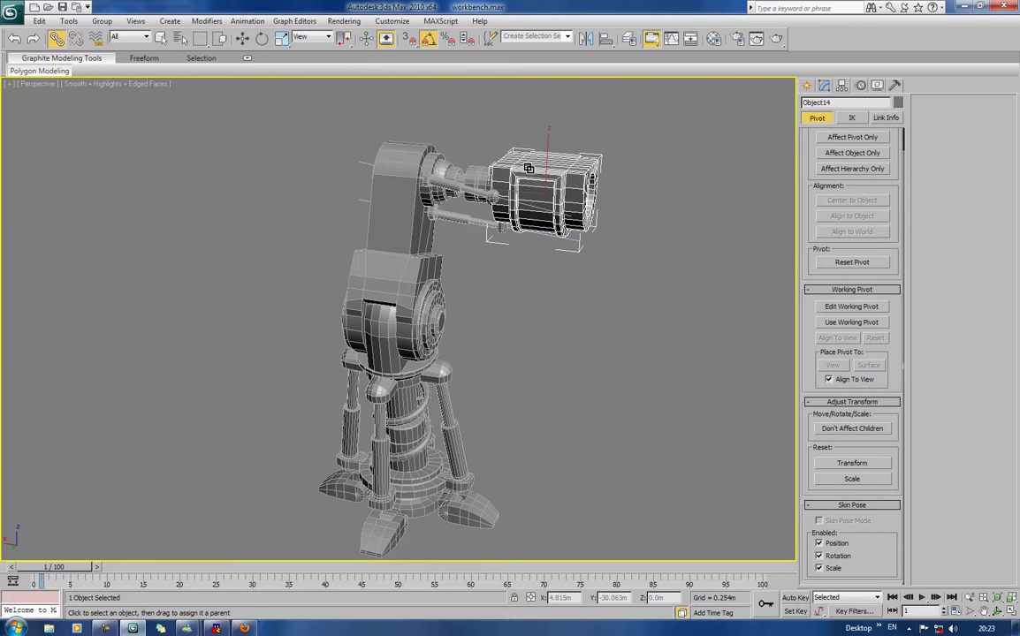
{"action": "key", "text": "w"}
{"action": "left_click_drag", "start_coordinate": [546, 155], "coordinate": [483, 313]}
{"action": "middle_click_drag", "start_coordinate": [483, 312], "coordinate": [625, 277], "text": "alt"}
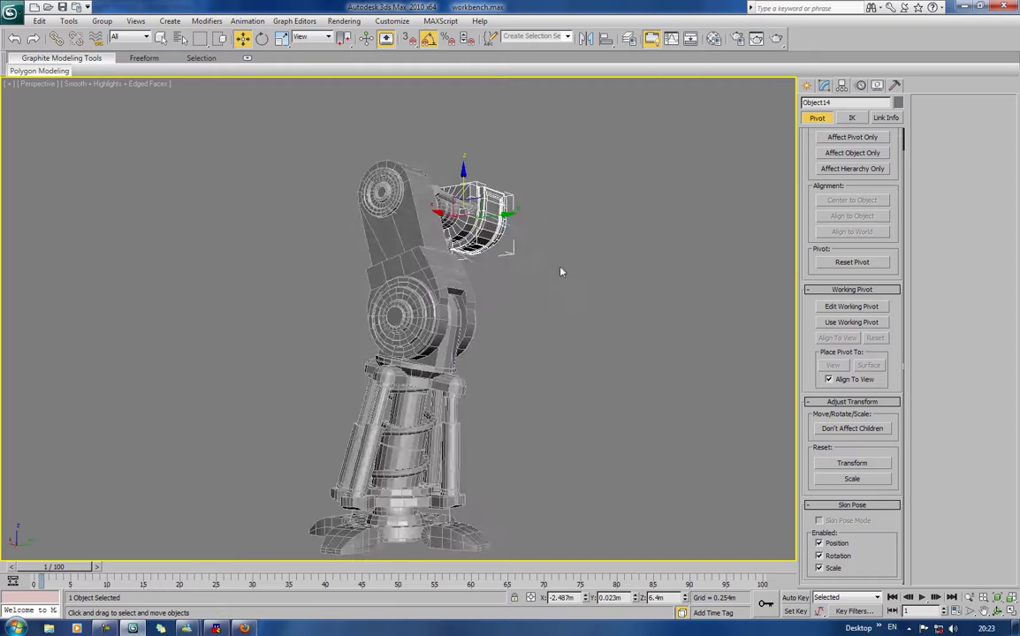
Step: Check how the bottom of the leg is divided by selecting the footplate and the lower-leg base in turn
{"action": "middle_click_drag", "start_coordinate": [625, 424], "coordinate": [622, 277]}
{"action": "scroll", "coordinate": [622, 277], "scroll_direction": "up", "scroll_amount": 5}
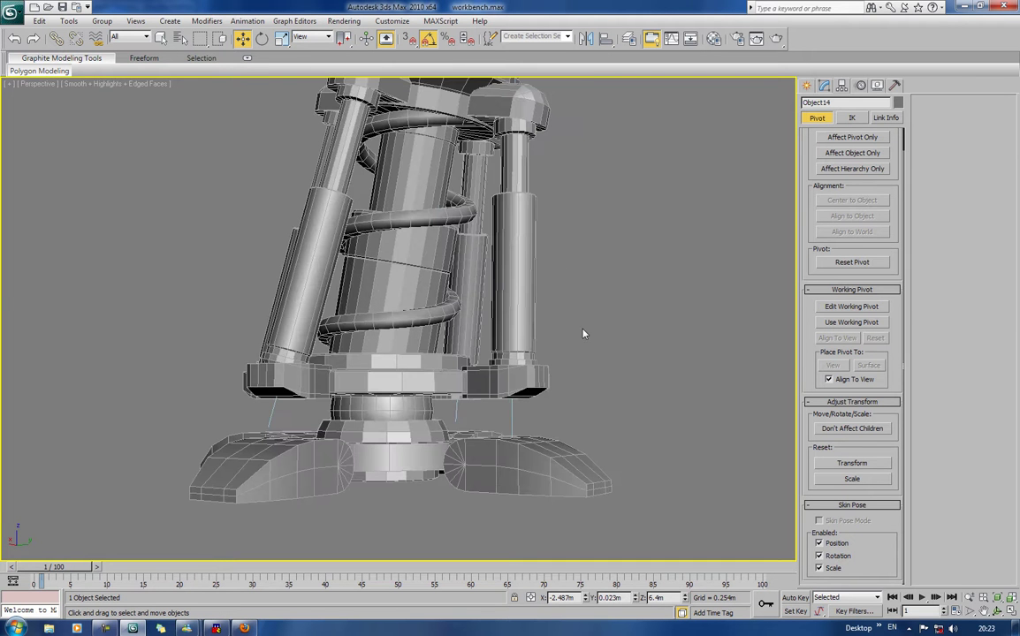
{"action": "left_click", "coordinate": [402, 415]}
{"action": "left_click", "coordinate": [398, 460]}
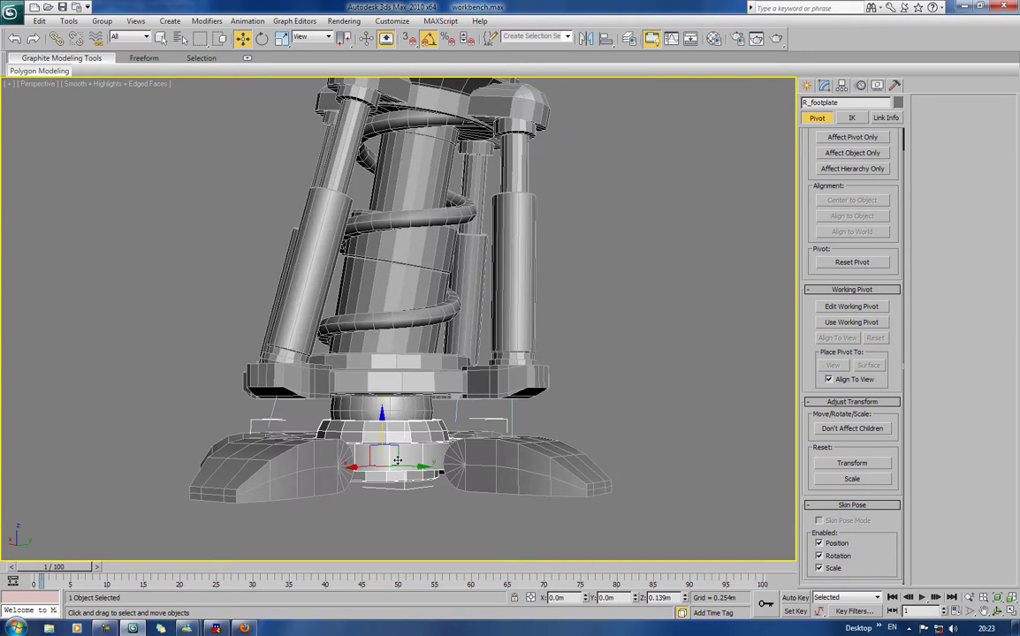
{"action": "left_click", "coordinate": [392, 412]}
{"action": "mouse_move", "coordinate": [392, 411]}
{"action": "middle_mouse_down", "text": "alt"}
{"action": "mouse_move", "coordinate": [408, 447]}
{"action": "mouse_move", "coordinate": [404, 404]}
{"action": "mouse_move", "coordinate": [403, 416]}
{"action": "middle_mouse_up", "text": "alt"}
{"action": "left_click", "coordinate": [402, 431]}
{"action": "left_click", "coordinate": [404, 404]}
Step: Try to link R_Lower__Leg to the cylinder inside the spring as its parent
{"action": "left_click", "coordinate": [56, 38]}
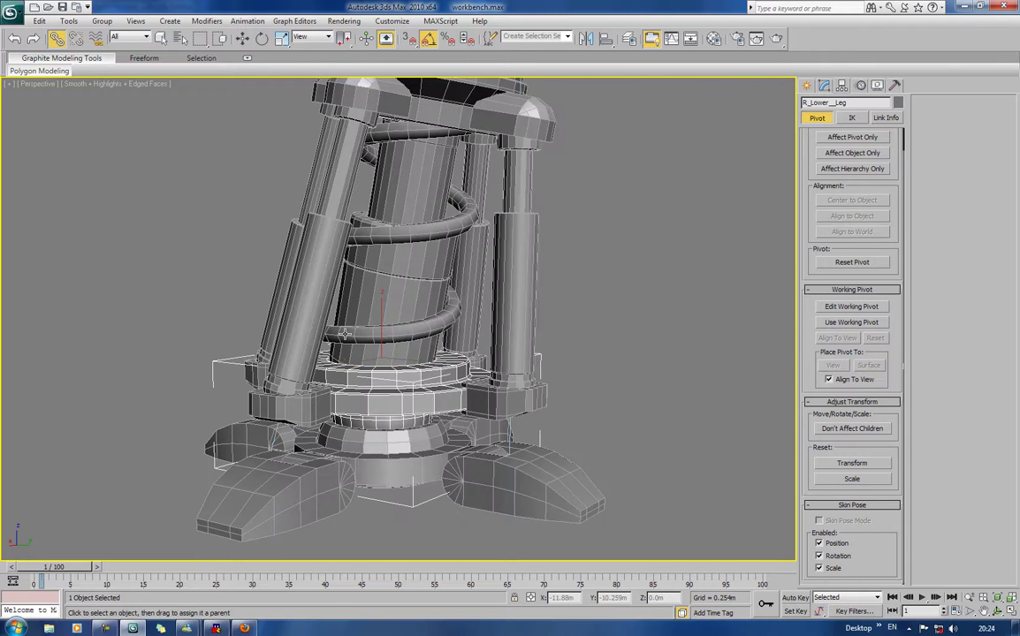
{"action": "left_click_drag", "start_coordinate": [399, 306], "coordinate": [358, 268]}
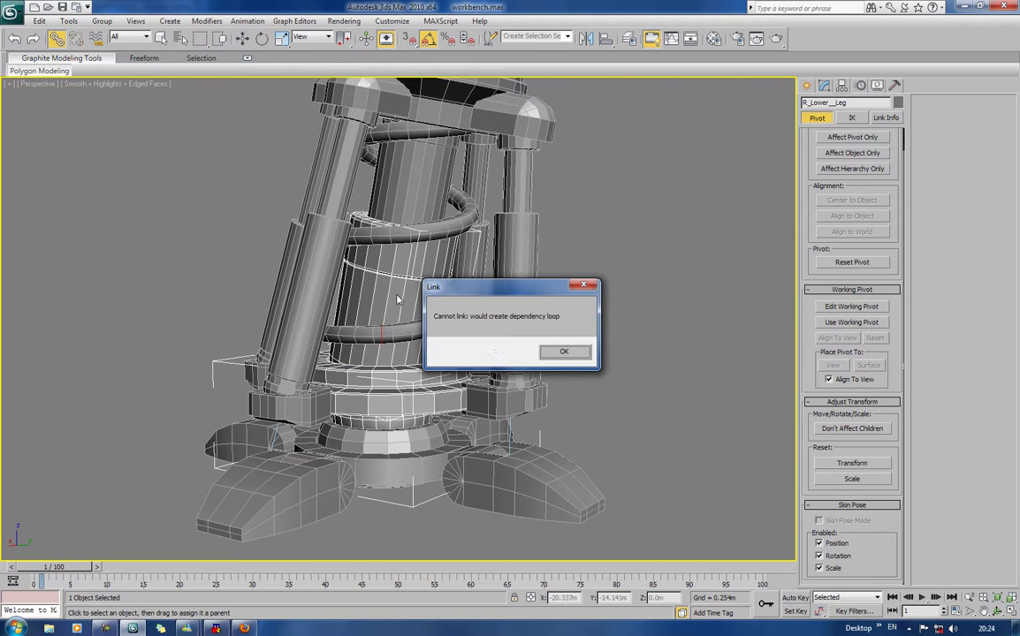
{"action": "left_click", "coordinate": [555, 353]}
Step: Try to link R_Lower__Leg to the footplate beneath it as its parent, and clear the selection
{"action": "middle_click_drag", "start_coordinate": [631, 287], "coordinate": [716, 252], "text": "alt"}
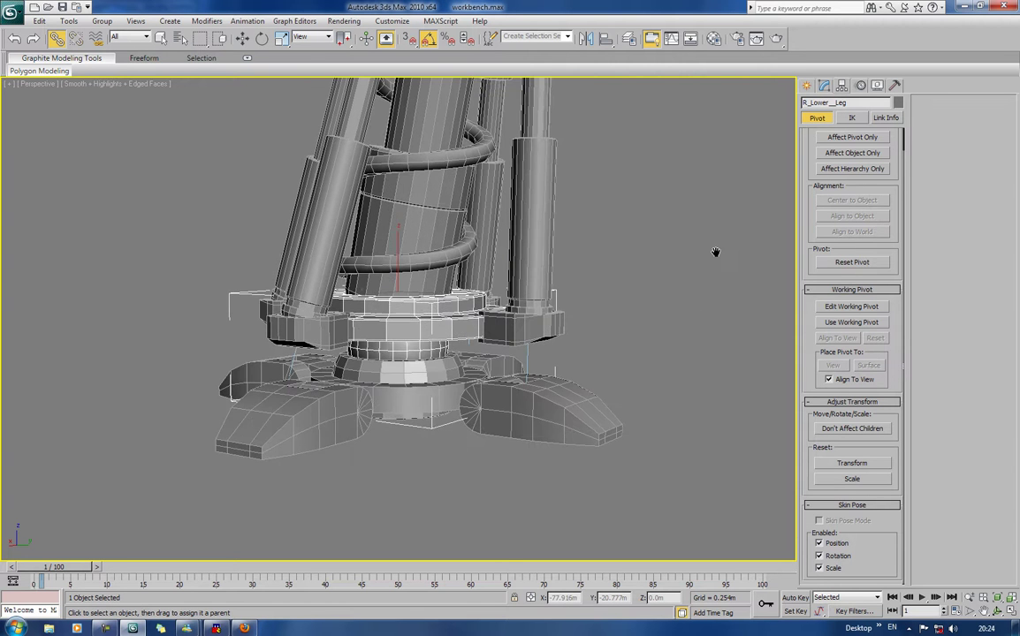
{"action": "left_click", "coordinate": [409, 369]}
{"action": "left_click_drag", "start_coordinate": [408, 371], "coordinate": [364, 265]}
{"action": "left_click", "coordinate": [410, 329]}
{"action": "left_click_drag", "start_coordinate": [409, 378], "coordinate": [409, 378]}
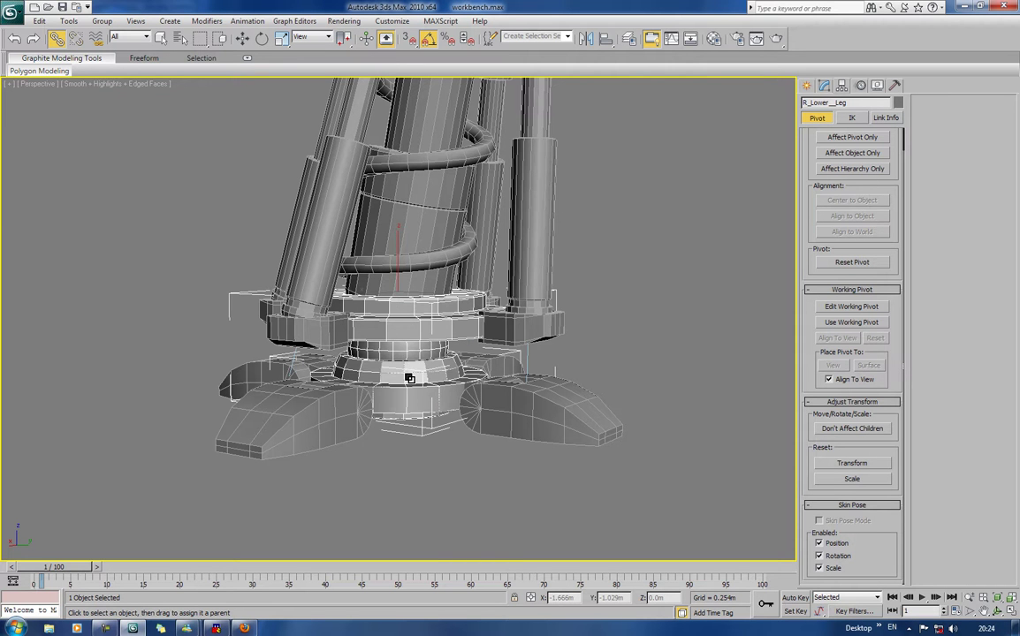
{"action": "left_click", "coordinate": [560, 351]}
{"action": "left_click", "coordinate": [672, 298]}
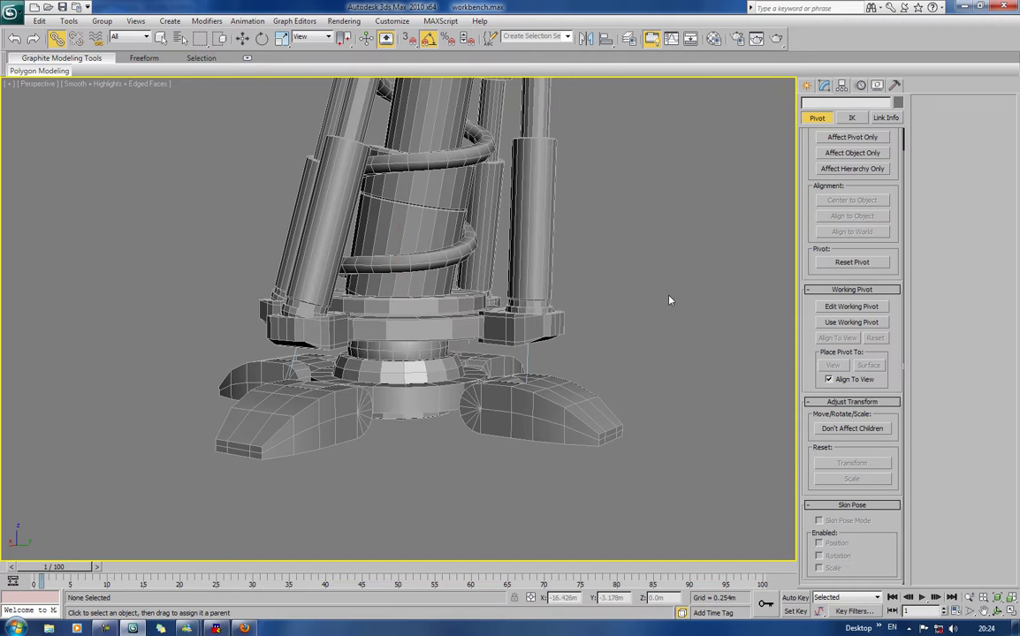
Step: Try again to link R_Lower__Leg to the spring's inner cylinder above it
{"action": "middle_click_drag", "start_coordinate": [671, 298], "coordinate": [594, 301], "text": "alt"}
{"action": "left_click", "coordinate": [362, 294]}
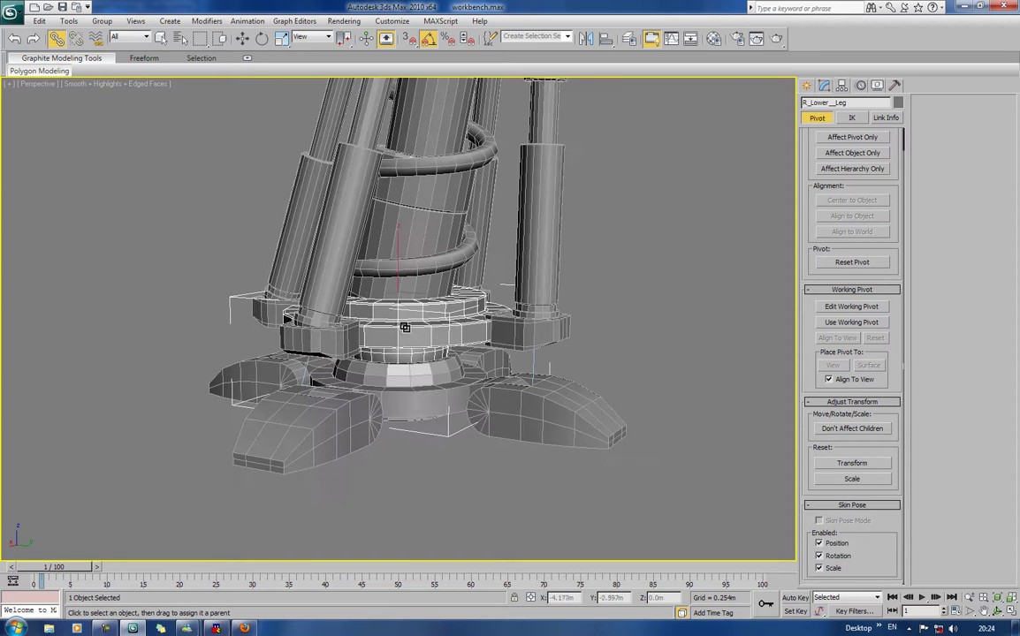
{"action": "middle_click_drag", "start_coordinate": [368, 295], "coordinate": [375, 305], "text": "alt"}
{"action": "left_click_drag", "start_coordinate": [416, 298], "coordinate": [378, 244]}
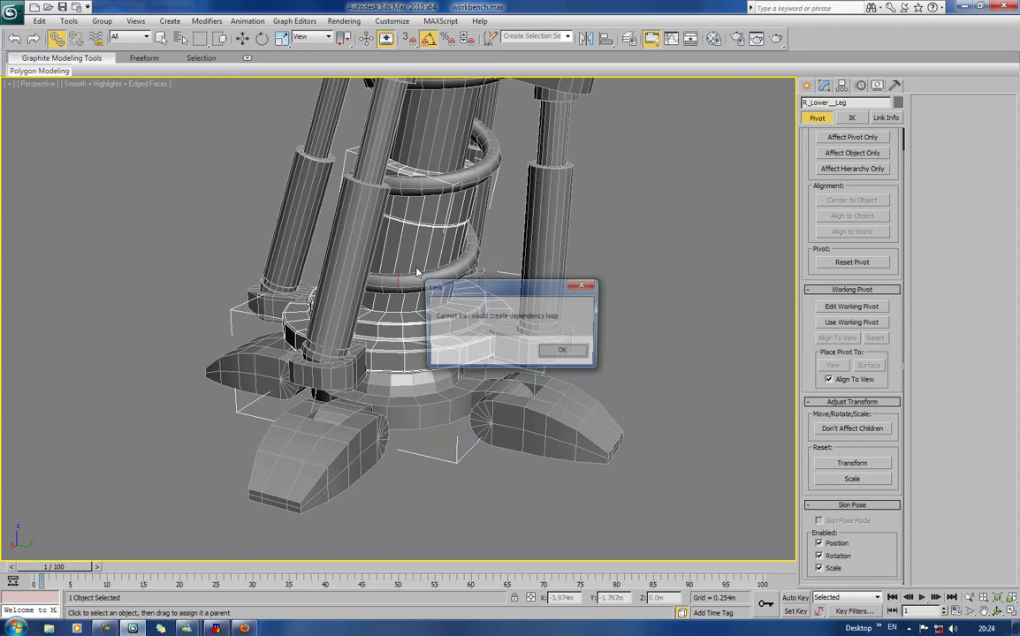
{"action": "left_click", "coordinate": [556, 345]}
Step: Examine how the inner cylinder and R_Knee fit together above the lower-leg base, and clear the selection
{"action": "middle_click_drag", "start_coordinate": [510, 311], "coordinate": [632, 328], "text": "alt"}
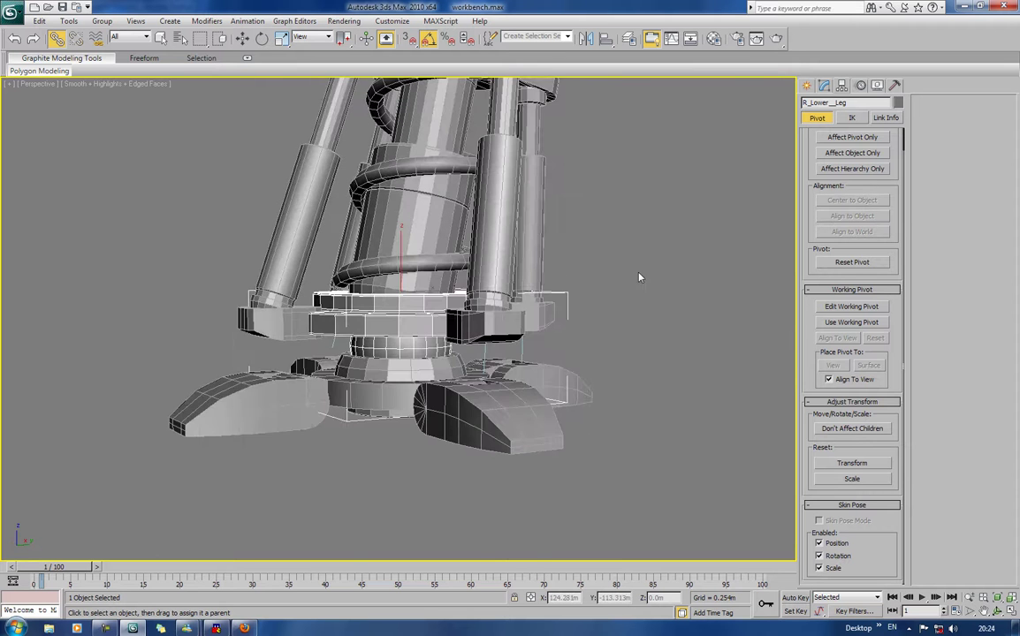
{"action": "scroll", "coordinate": [640, 277], "scroll_direction": "down", "scroll_amount": 5}
{"action": "middle_click_drag", "start_coordinate": [619, 367], "coordinate": [403, 300], "text": "alt"}
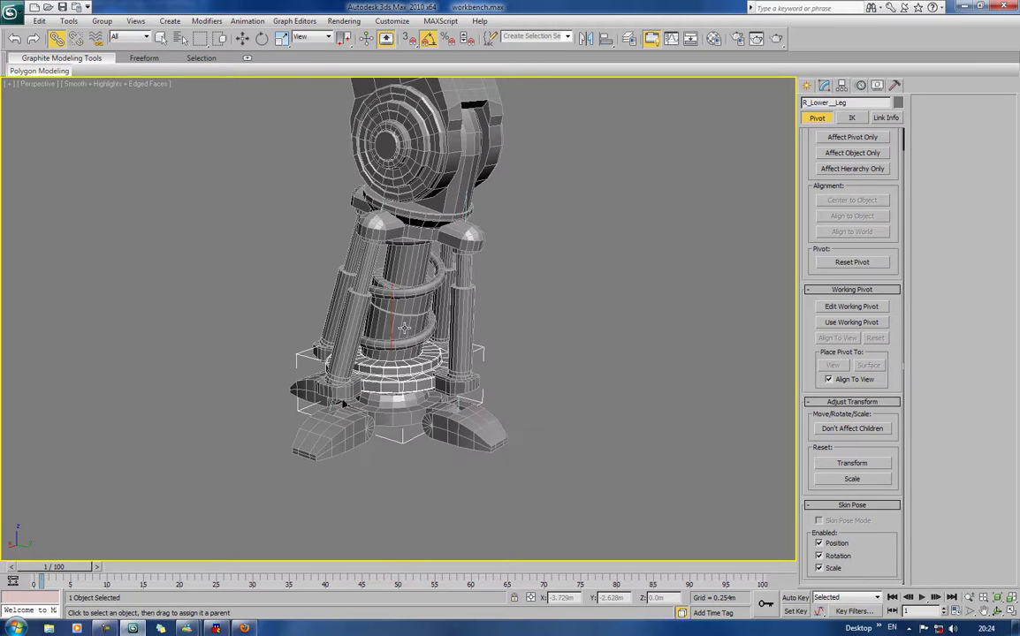
{"action": "left_click", "coordinate": [403, 288]}
{"action": "left_click", "coordinate": [418, 250]}
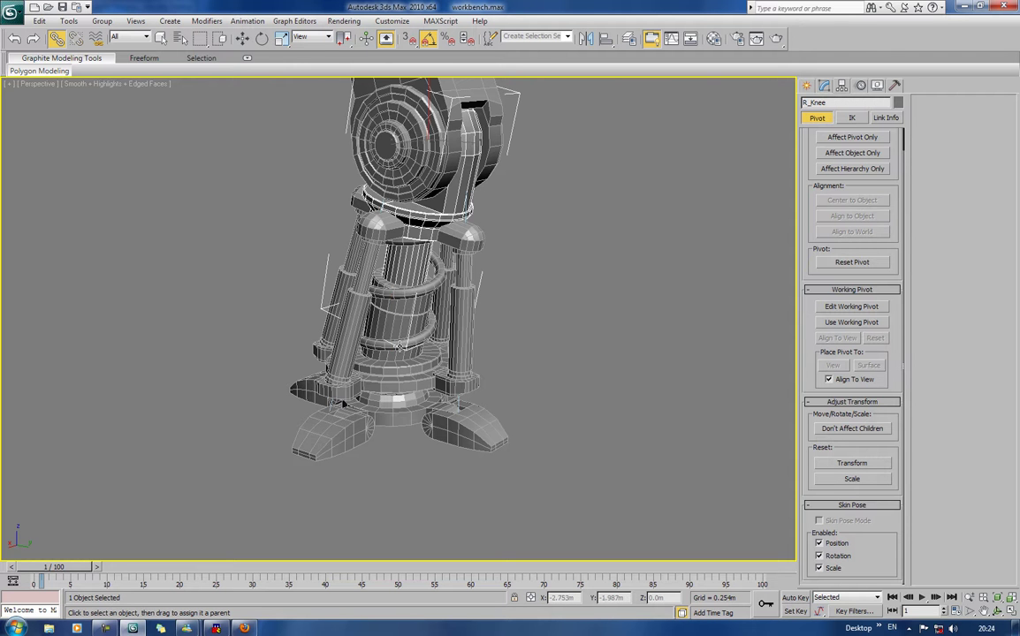
{"action": "middle_click_drag", "start_coordinate": [474, 290], "coordinate": [494, 293], "text": "alt"}
{"action": "scroll", "coordinate": [495, 293], "scroll_direction": "up", "scroll_amount": 5}
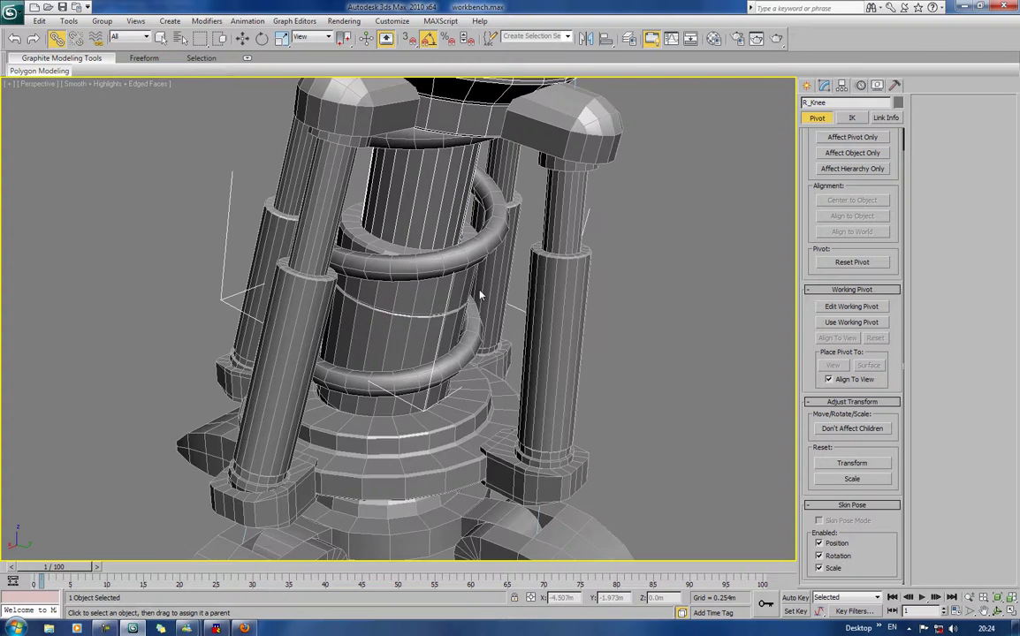
{"action": "scroll", "coordinate": [495, 293], "scroll_direction": "down", "scroll_amount": 2}
{"action": "left_click", "coordinate": [554, 370]}
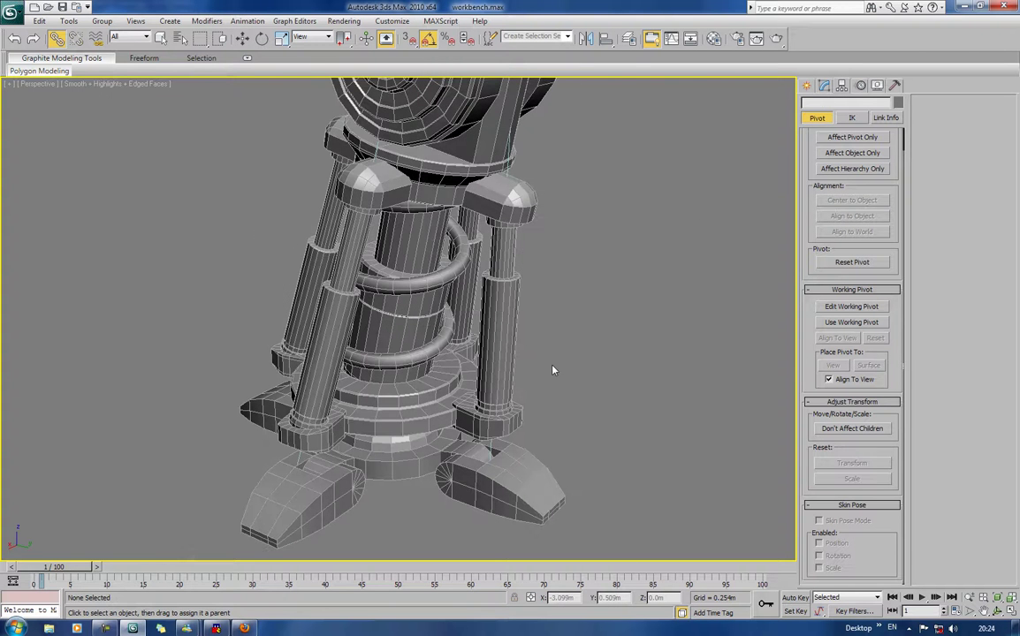
Step: Link R_footplate to R_Lower__Leg above it as its parent
{"action": "left_click", "coordinate": [430, 393]}
{"action": "middle_click_drag", "start_coordinate": [430, 393], "coordinate": [453, 392], "text": "alt"}
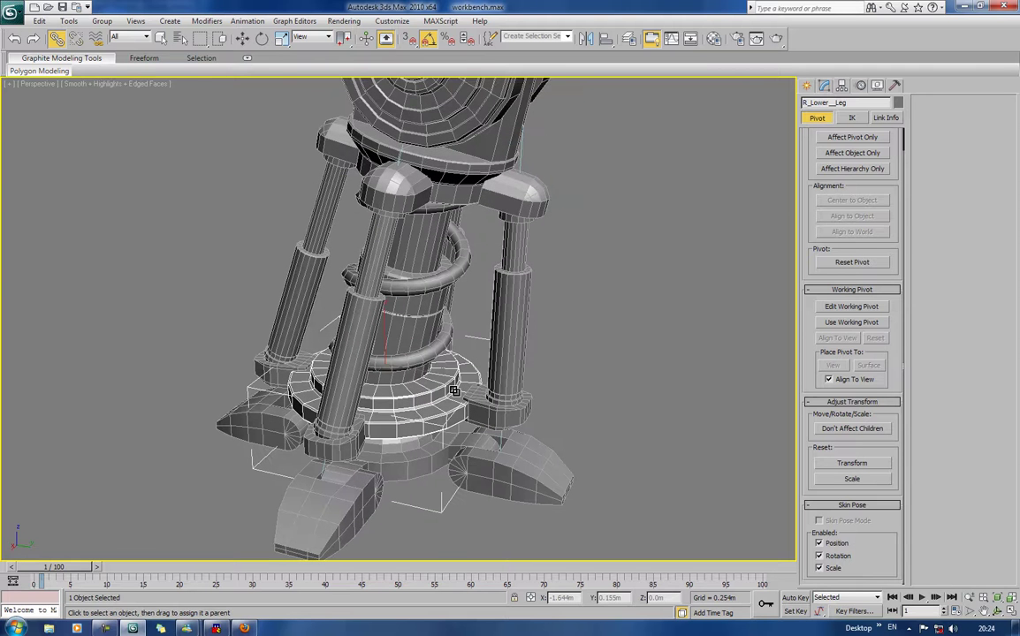
{"action": "mouse_move", "coordinate": [633, 232]}
{"action": "middle_mouse_down", "text": "alt"}
{"action": "mouse_move", "coordinate": [637, 241]}
{"action": "mouse_move", "coordinate": [651, 206]}
{"action": "mouse_move", "coordinate": [622, 223]}
{"action": "middle_mouse_up", "text": "alt"}
{"action": "scroll", "coordinate": [516, 315], "scroll_direction": "up", "scroll_amount": 3}
{"action": "middle_click_drag", "start_coordinate": [516, 316], "coordinate": [426, 232]}
{"action": "left_click", "coordinate": [434, 245]}
{"action": "left_click_drag", "start_coordinate": [434, 244], "coordinate": [412, 187]}
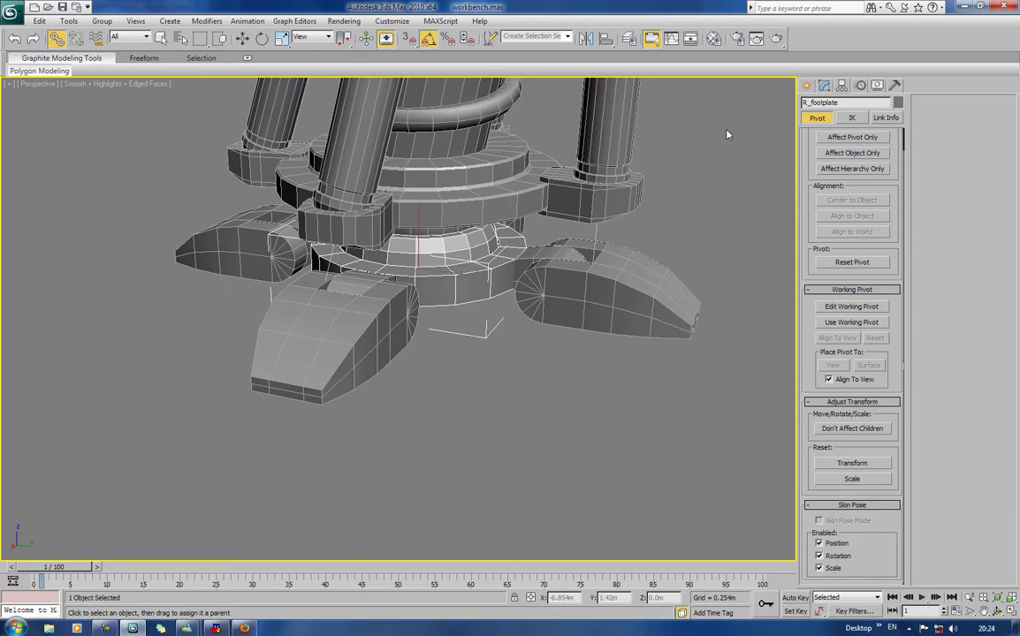
Step: Create a Dummy helper in the empty space beside the lower leg
{"action": "left_click", "coordinate": [455, 170]}
{"action": "middle_click_drag", "start_coordinate": [455, 169], "coordinate": [572, 307], "text": "alt"}
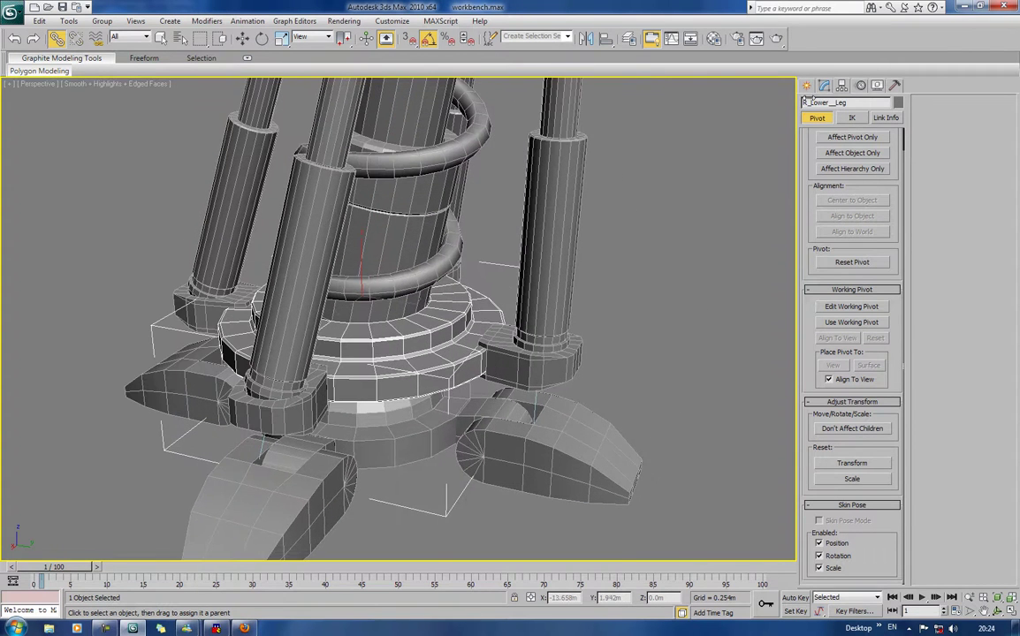
{"action": "left_click", "coordinate": [807, 86]}
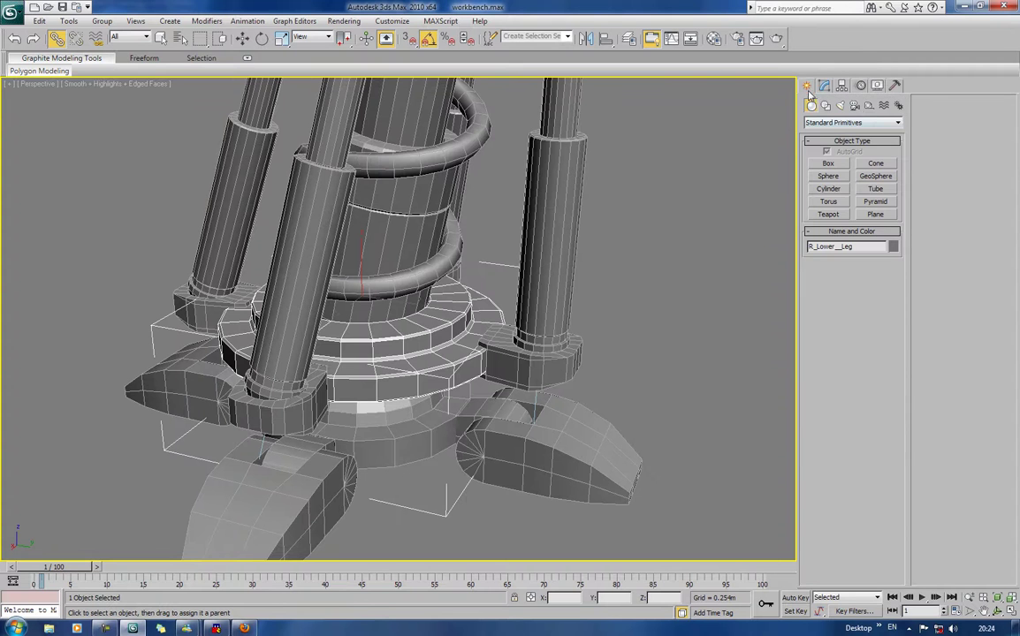
{"action": "left_click", "coordinate": [869, 106]}
{"action": "left_click", "coordinate": [828, 162]}
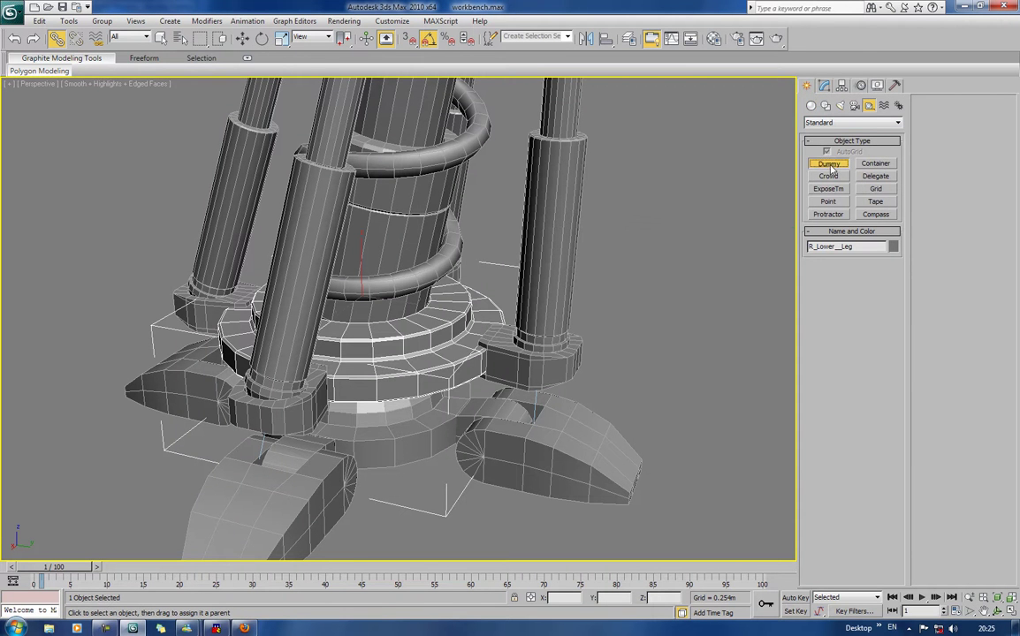
{"action": "left_click_drag", "start_coordinate": [724, 258], "coordinate": [722, 311]}
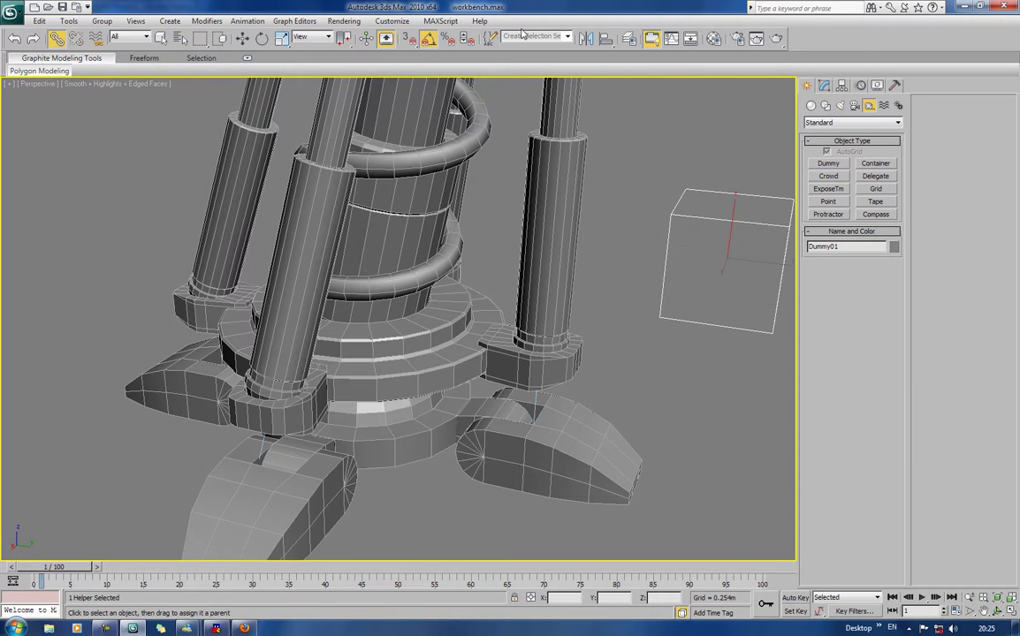
Step: Align the dummy to R_Lower__Leg on X, Y and Z position, pivot point to pivot point
{"action": "left_click", "coordinate": [606, 38]}
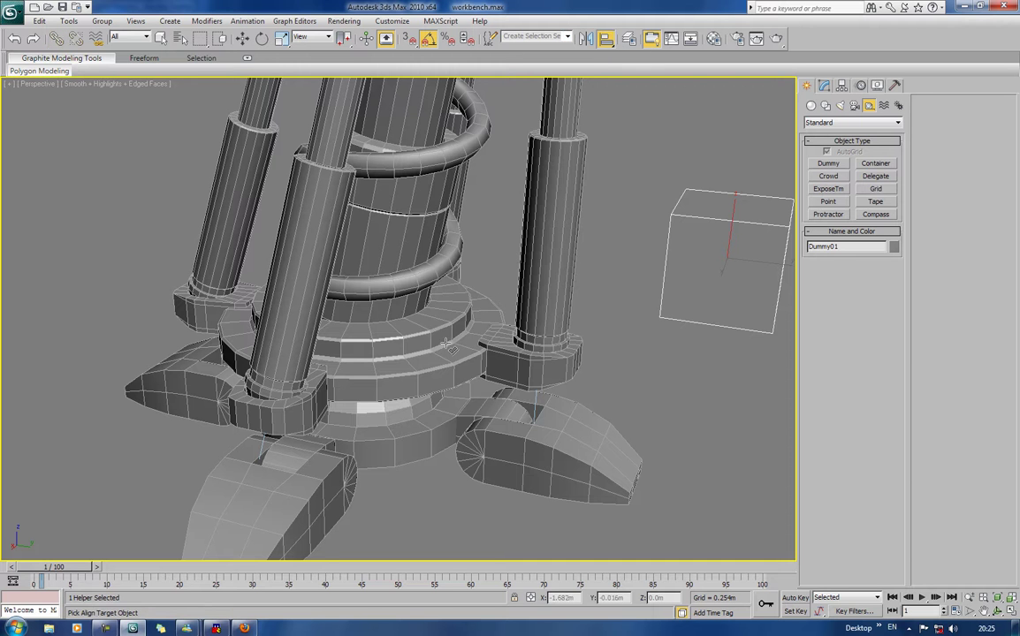
{"action": "left_click", "coordinate": [404, 314]}
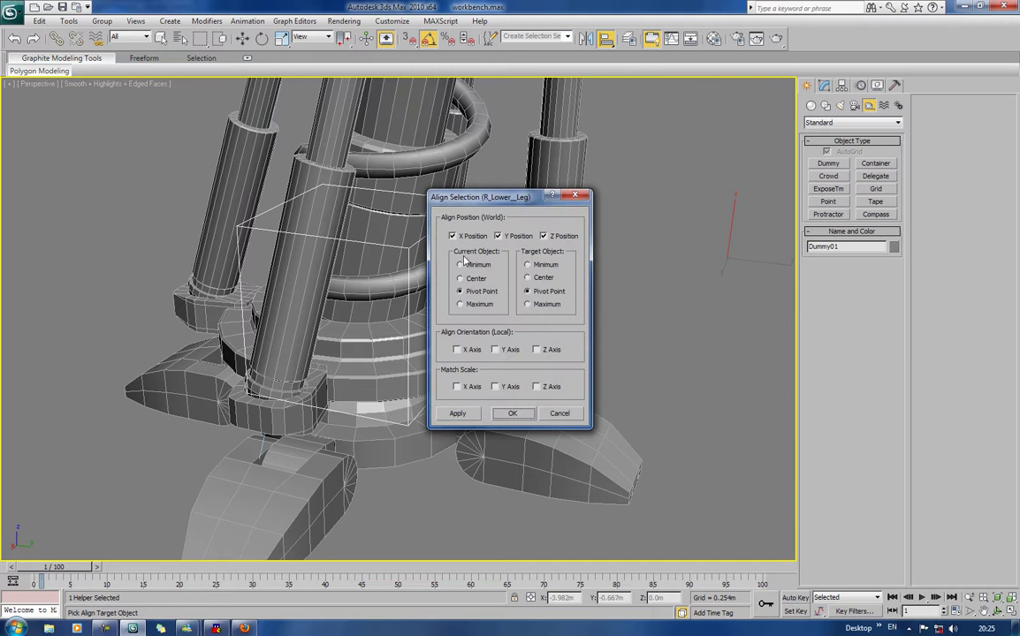
{"action": "left_click", "coordinate": [511, 413]}
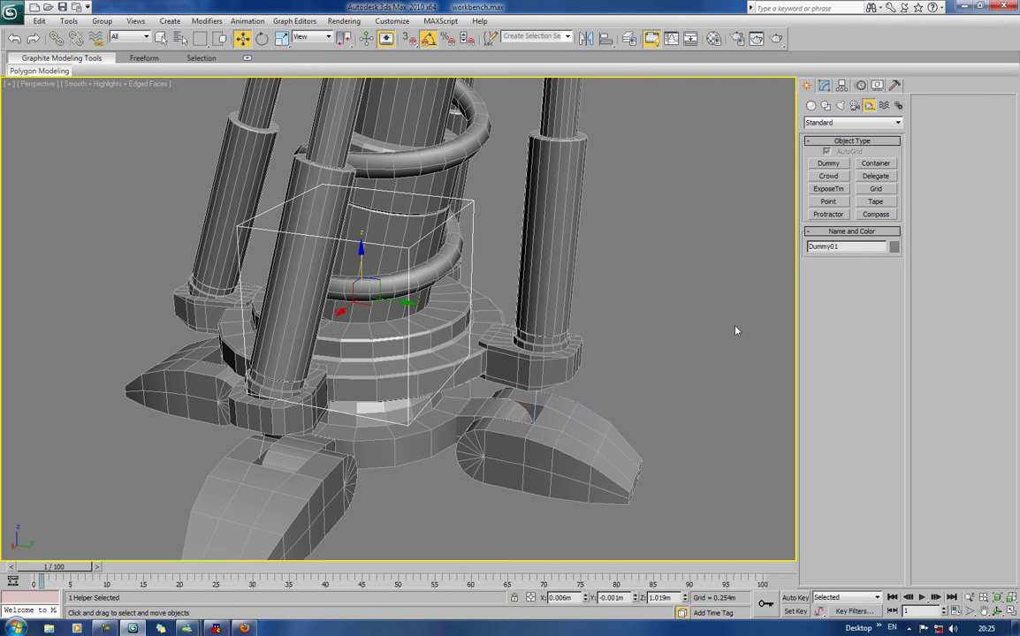
Step: Rename the dummy as r_bottom_dummy and clear the selection
{"action": "left_click", "coordinate": [824, 86]}
{"action": "left_click", "coordinate": [846, 103]}
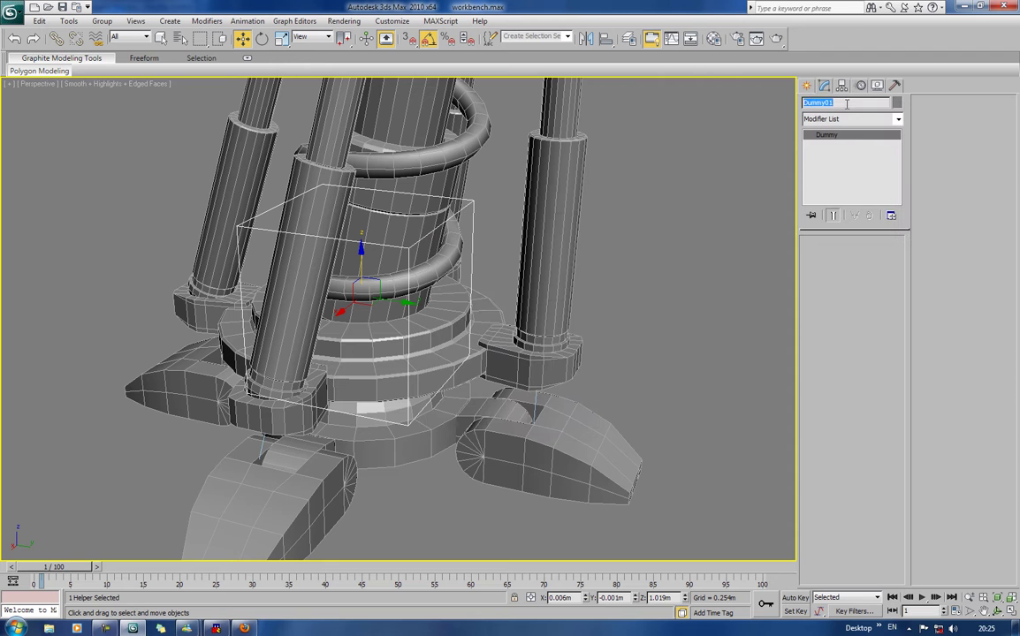
{"action": "type", "text": "bottom_d"}
{"action": "left_click", "coordinate": [785, 201]}
Step: Replace R_Lower__Leg with r_bottom_dummy as the target of R_Knee's LookAt constraint
{"action": "middle_click_drag", "start_coordinate": [783, 209], "coordinate": [717, 273], "text": "alt"}
{"action": "scroll", "coordinate": [707, 272], "scroll_direction": "up", "scroll_amount": 5}
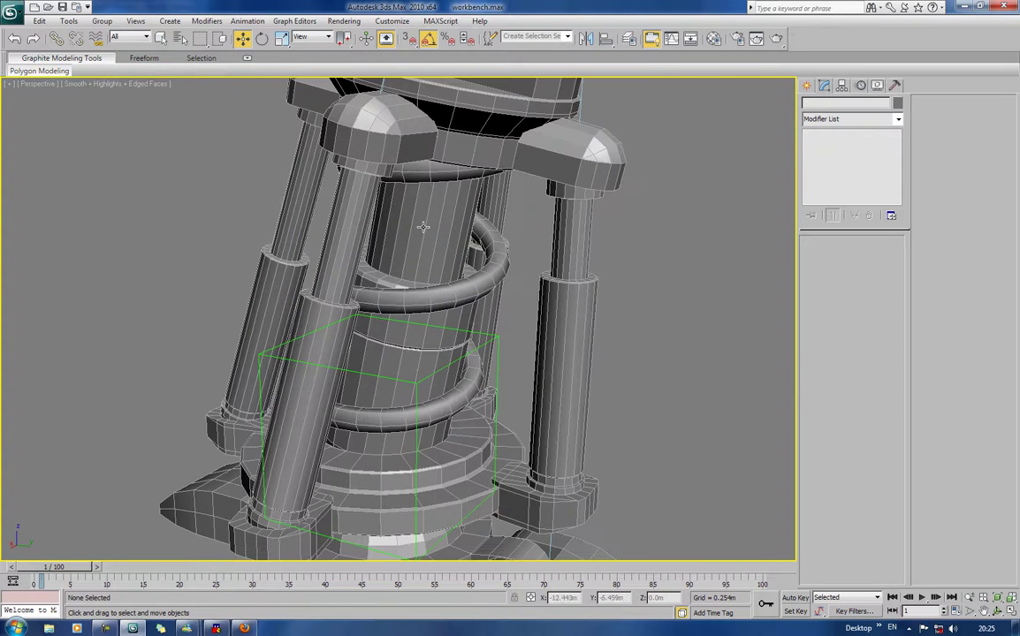
{"action": "left_click", "coordinate": [505, 286]}
{"action": "middle_click_drag", "start_coordinate": [504, 286], "coordinate": [476, 252], "text": "alt"}
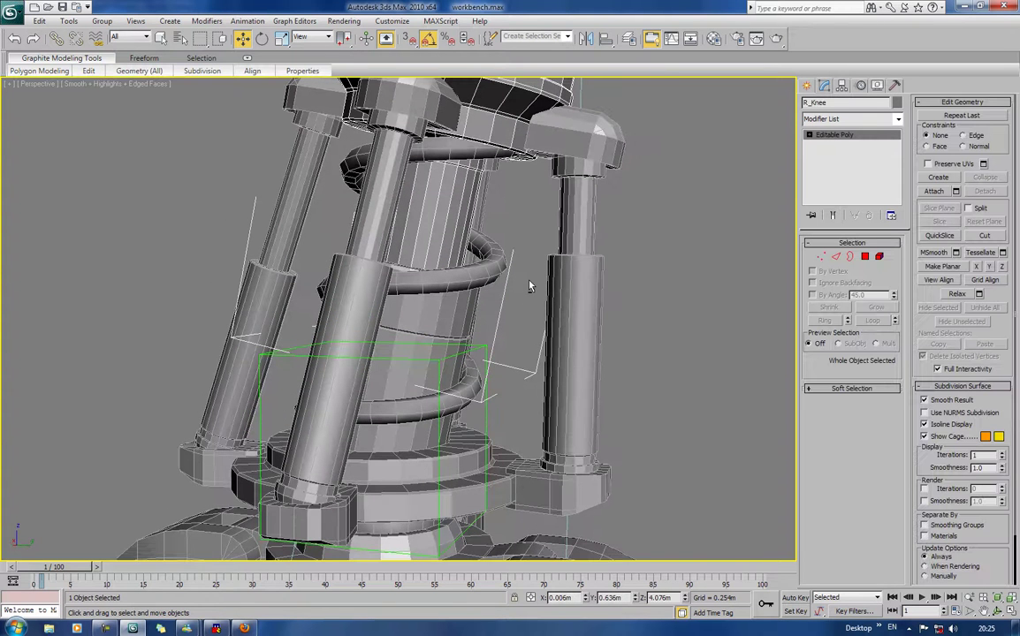
{"action": "left_click", "coordinate": [862, 85]}
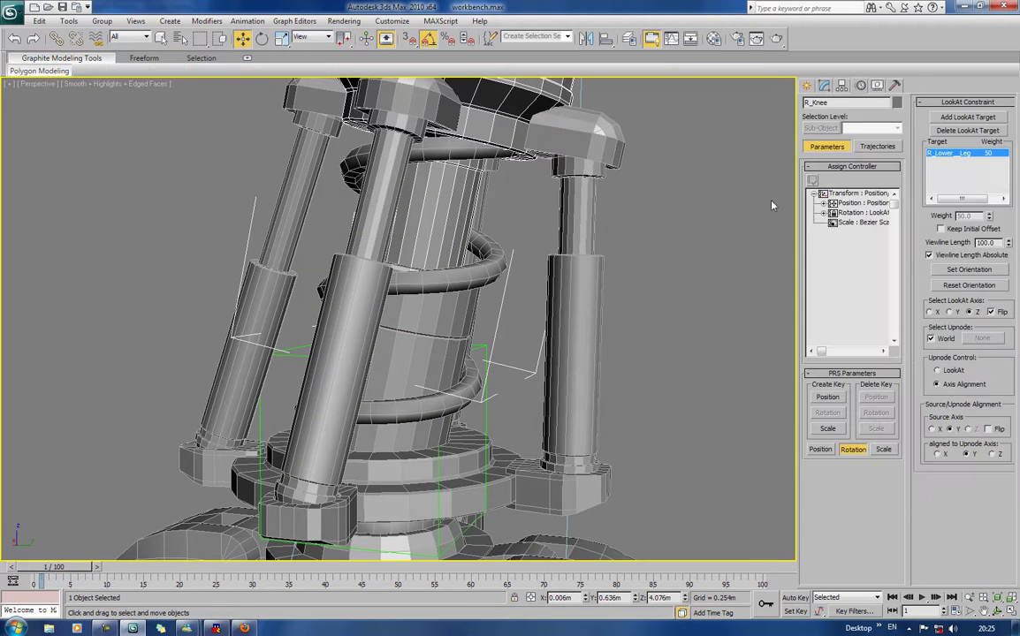
{"action": "middle_click_drag", "start_coordinate": [695, 180], "coordinate": [660, 221]}
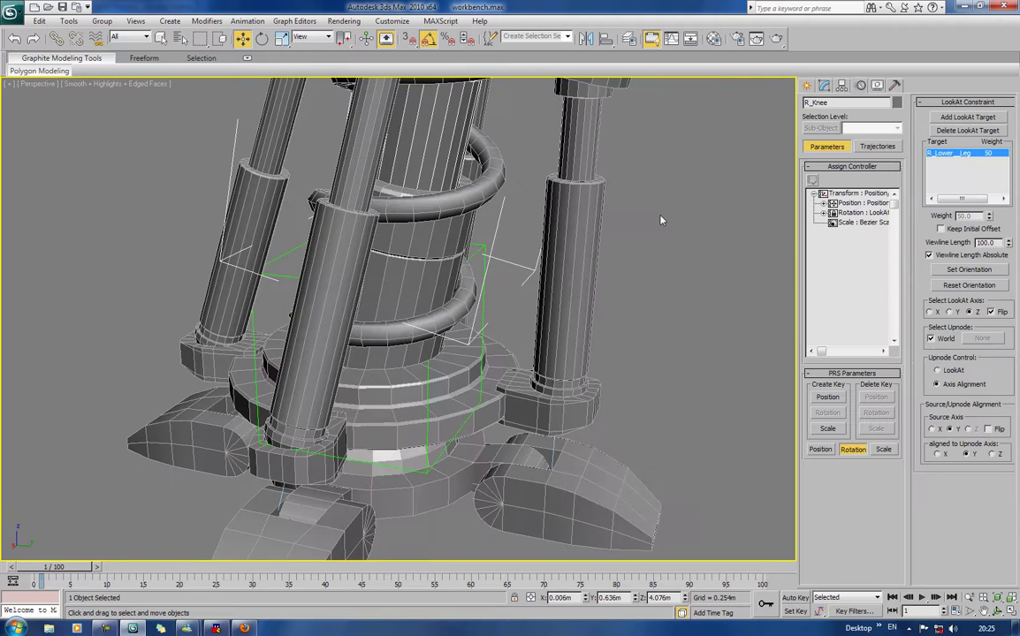
{"action": "left_click", "coordinate": [968, 131]}
{"action": "left_click", "coordinate": [970, 117]}
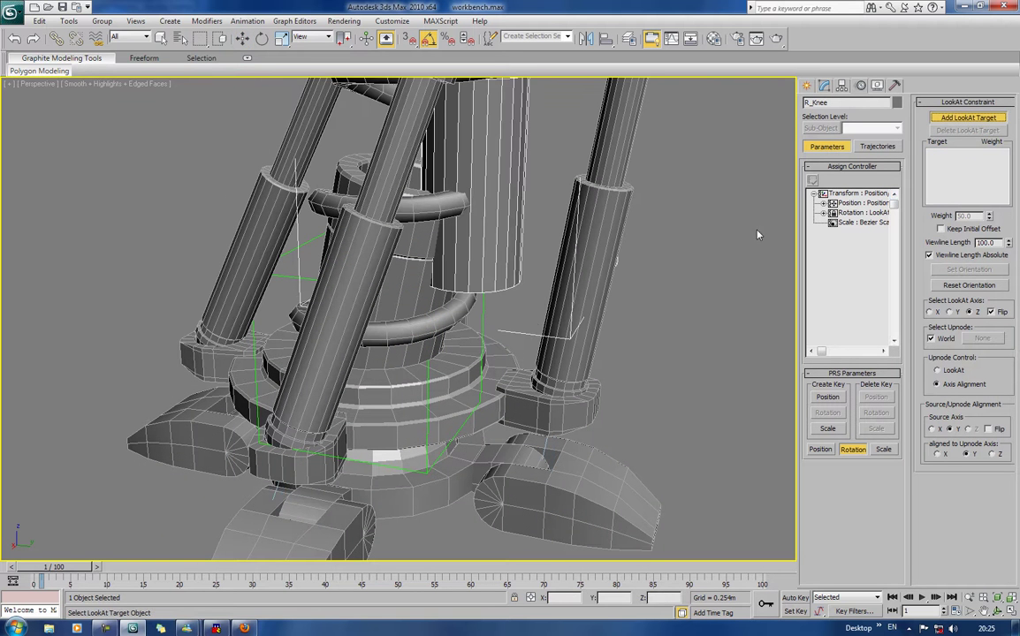
{"action": "left_click", "coordinate": [485, 328]}
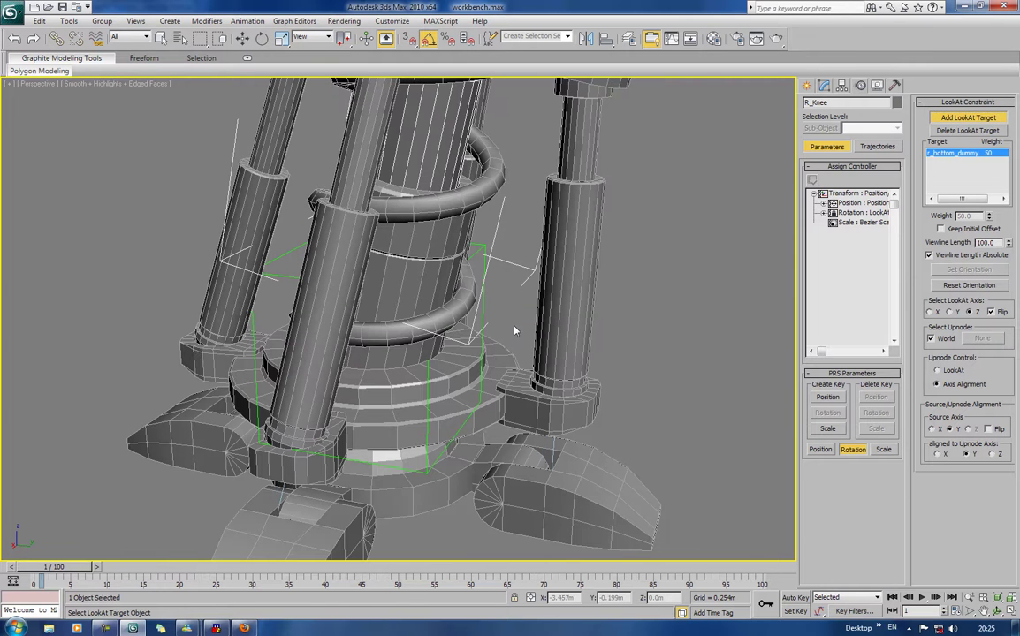
{"action": "left_click", "coordinate": [990, 121]}
{"action": "middle_click_drag", "start_coordinate": [618, 226], "coordinate": [692, 252], "text": "alt"}
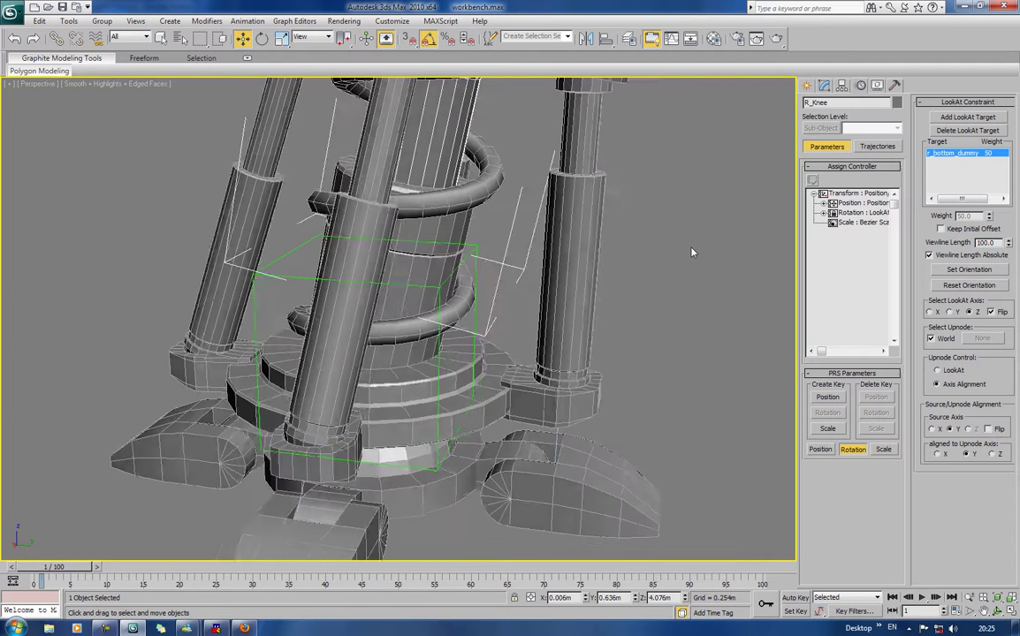
Step: Try to link r_bottom_dummy to a parent part of the leg, and clear the selection
{"action": "left_click", "coordinate": [481, 330]}
{"action": "middle_click_drag", "start_coordinate": [660, 274], "coordinate": [665, 283]}
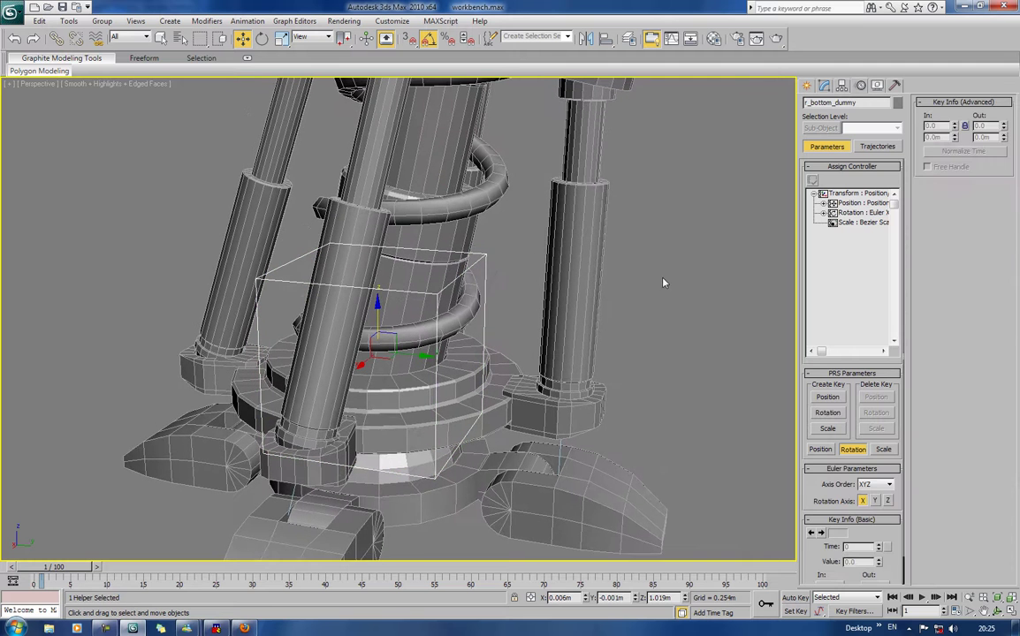
{"action": "left_click", "coordinate": [56, 38]}
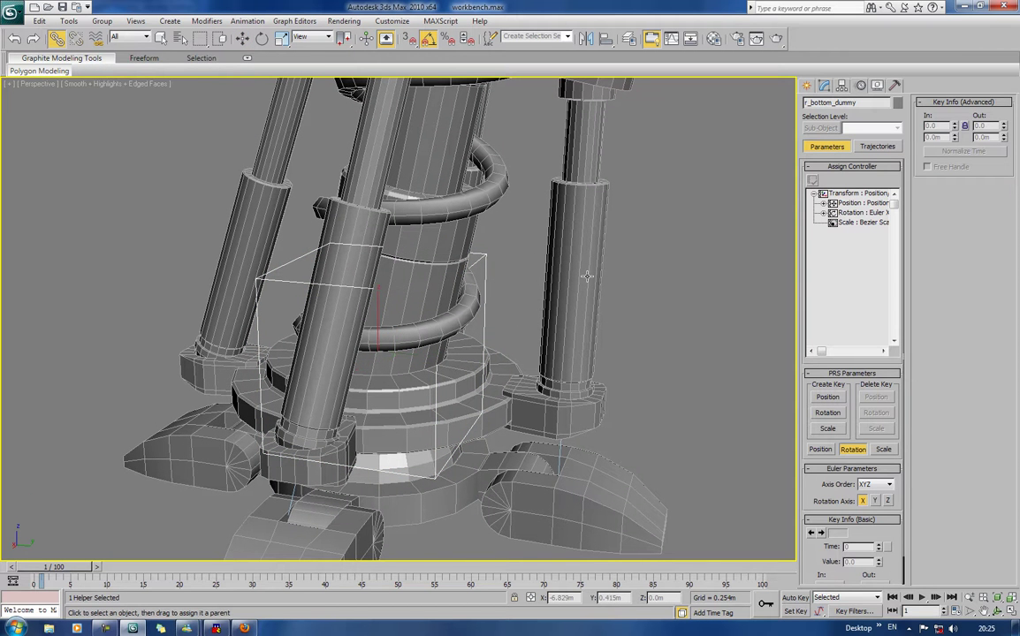
{"action": "left_click", "coordinate": [671, 283]}
{"action": "scroll", "coordinate": [672, 283], "scroll_direction": "down", "scroll_amount": 6}
{"action": "middle_click_drag", "start_coordinate": [674, 283], "coordinate": [363, 389], "text": "alt"}
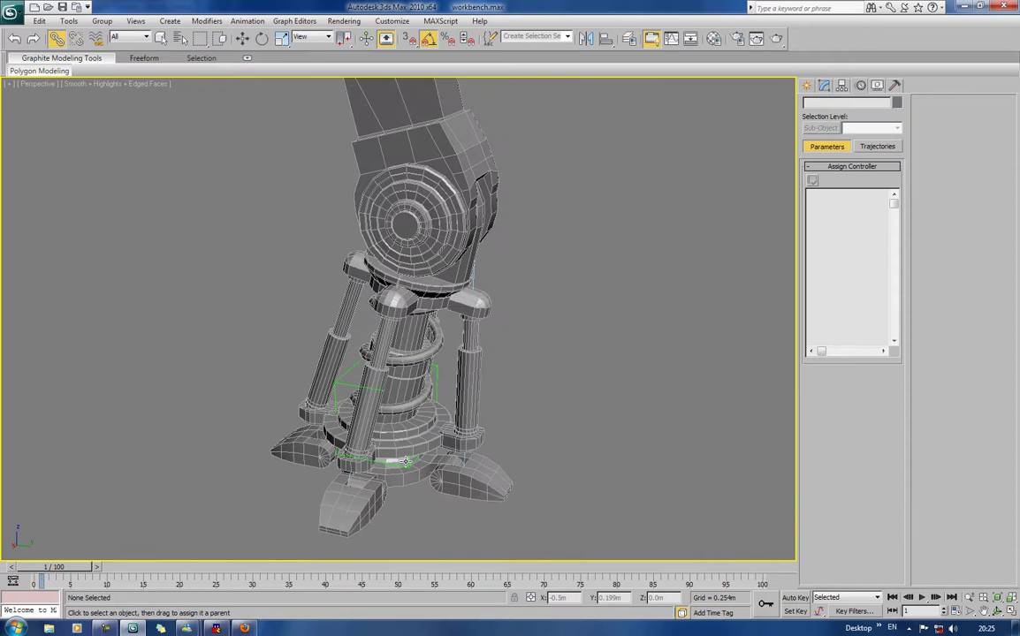
Step: Try to link R_Lower__Leg to R_knee_upper as its parent, and clear the selection
{"action": "left_click", "coordinate": [422, 442]}
{"action": "mouse_move", "coordinate": [419, 442]}
{"action": "middle_mouse_down", "text": "alt"}
{"action": "mouse_move", "coordinate": [388, 439]}
{"action": "mouse_move", "coordinate": [460, 437]}
{"action": "mouse_move", "coordinate": [420, 432]}
{"action": "middle_mouse_up", "text": "alt"}
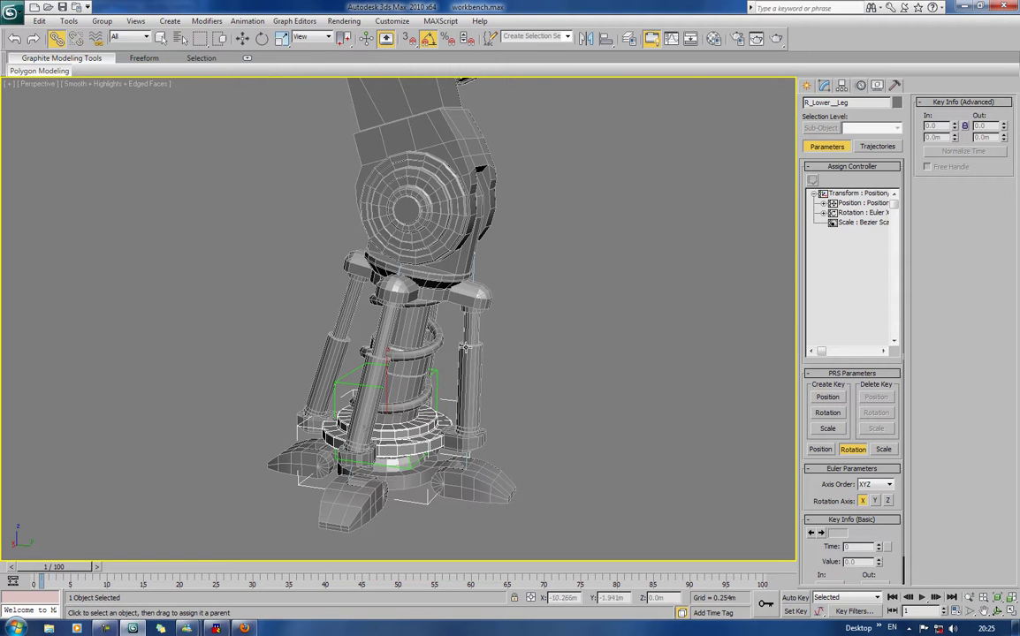
{"action": "left_click_drag", "start_coordinate": [463, 364], "coordinate": [413, 238]}
{"action": "left_click", "coordinate": [578, 353]}
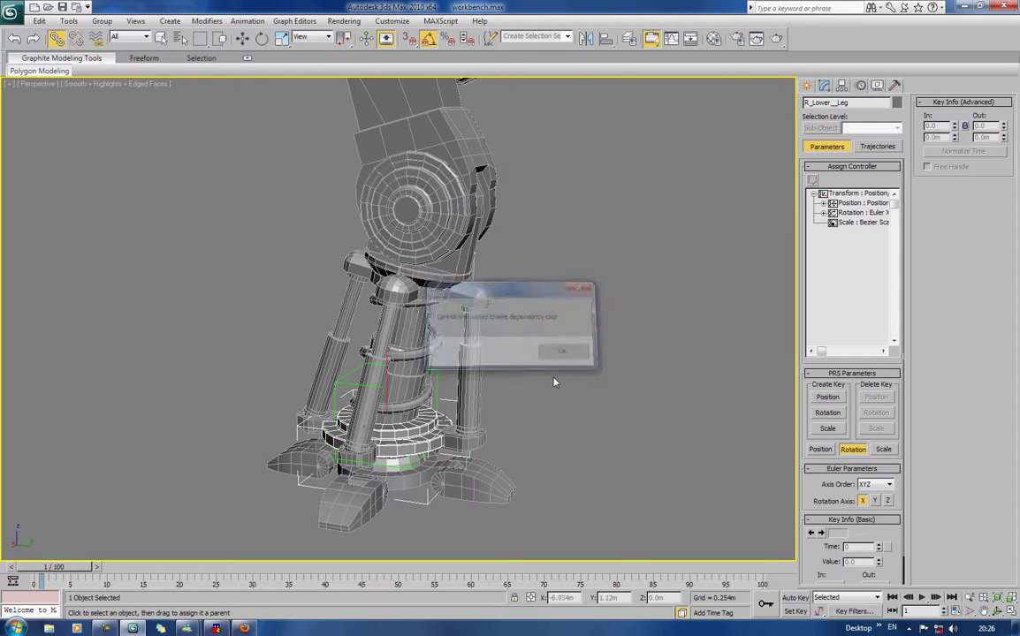
{"action": "middle_click_drag", "start_coordinate": [553, 380], "coordinate": [453, 412], "text": "alt"}
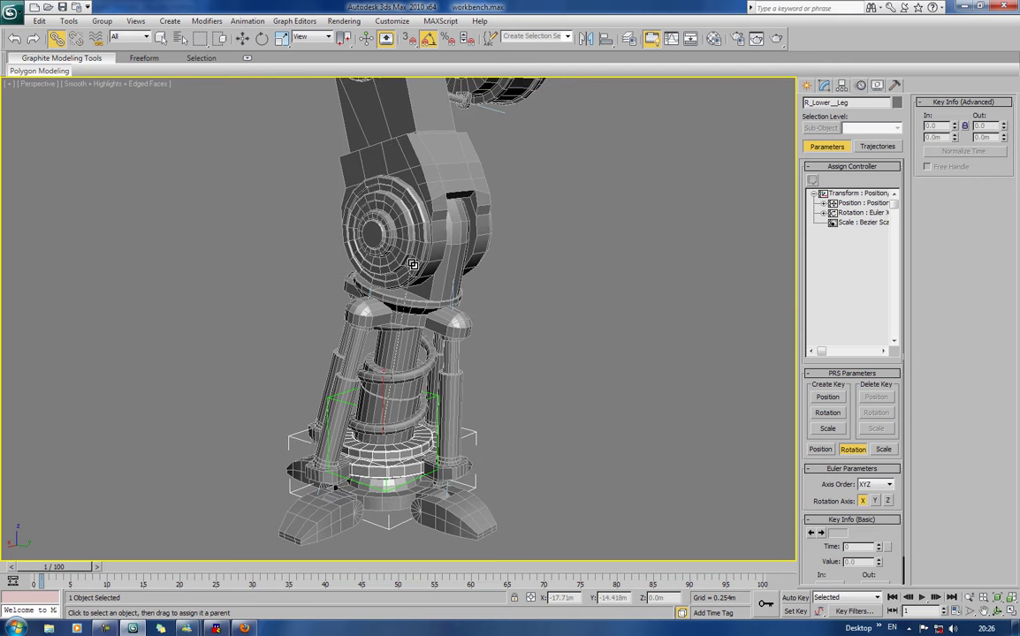
{"action": "left_click_drag", "start_coordinate": [412, 264], "coordinate": [413, 264]}
{"action": "left_click", "coordinate": [618, 359]}
Step: Examine the controllers of R_Knee and R_Lower__Leg and how the leg parts between them connect
{"action": "middle_click_drag", "start_coordinate": [618, 359], "coordinate": [570, 304], "text": "alt"}
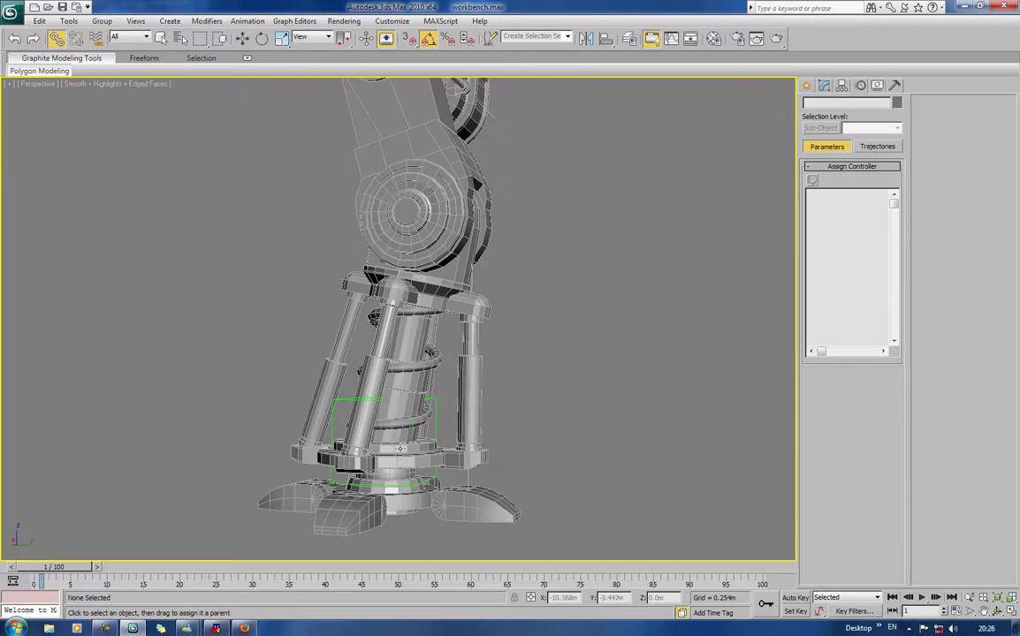
{"action": "middle_click_drag", "start_coordinate": [497, 390], "coordinate": [368, 245], "text": "alt"}
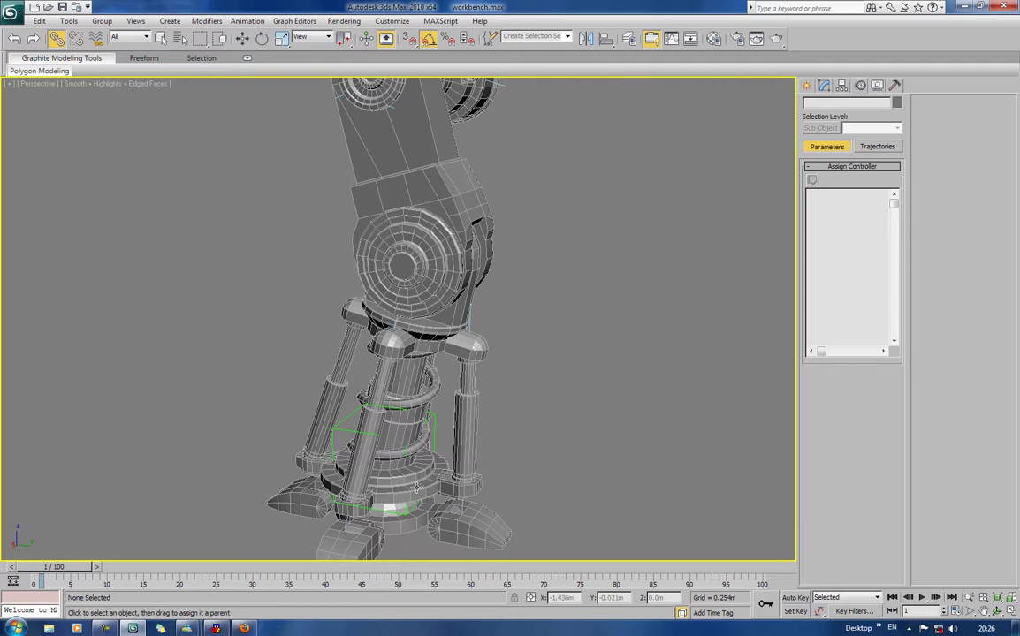
{"action": "left_click", "coordinate": [417, 477]}
{"action": "left_click", "coordinate": [520, 416]}
{"action": "middle_click_drag", "start_coordinate": [483, 432], "coordinate": [534, 363]}
{"action": "left_click", "coordinate": [417, 266]}
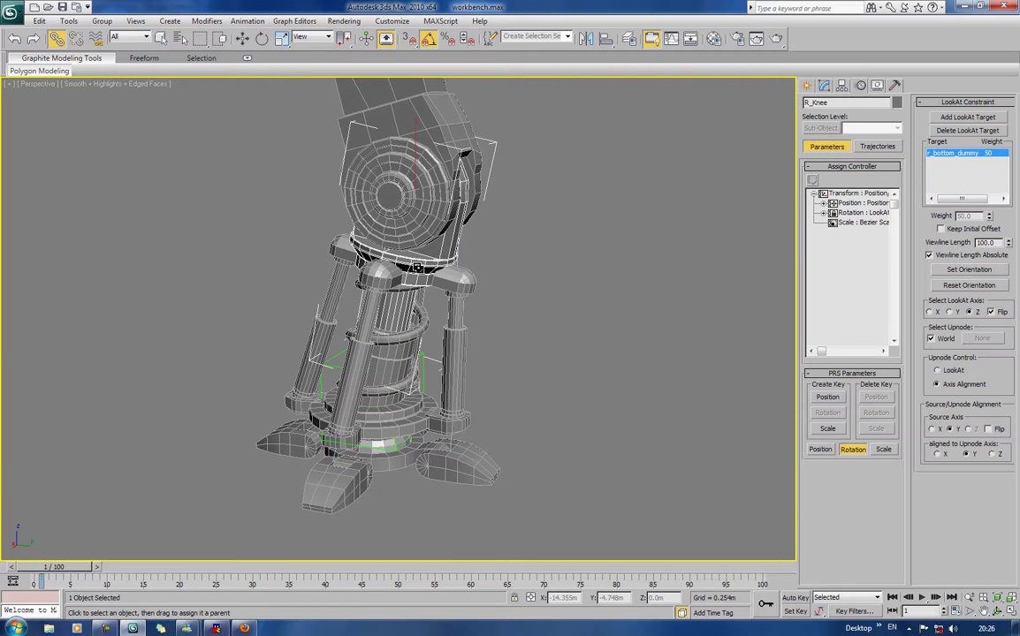
{"action": "middle_click_drag", "start_coordinate": [417, 267], "coordinate": [521, 289]}
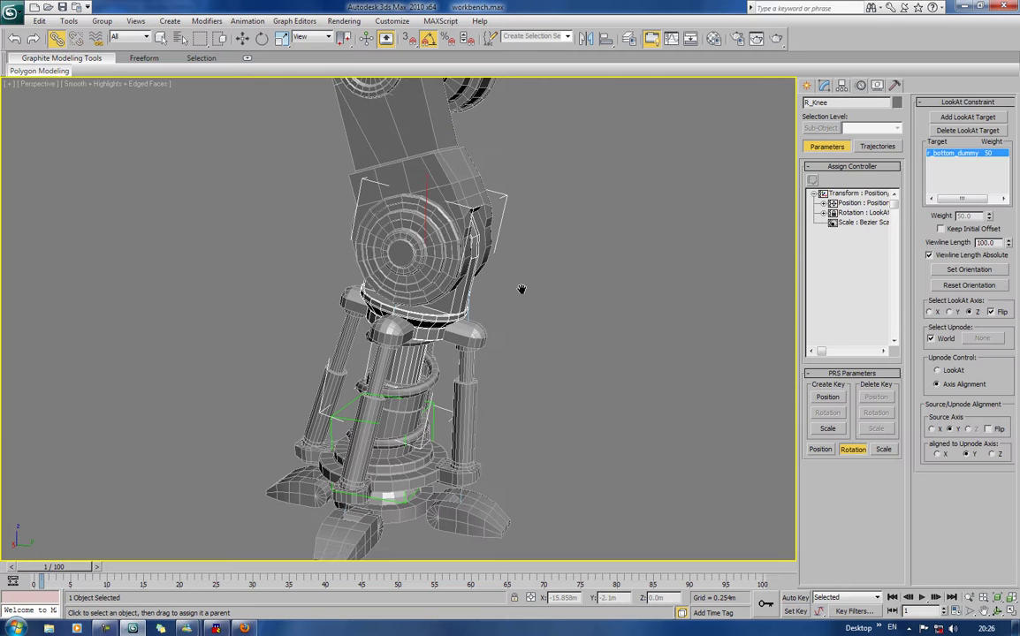
{"action": "left_click", "coordinate": [404, 485]}
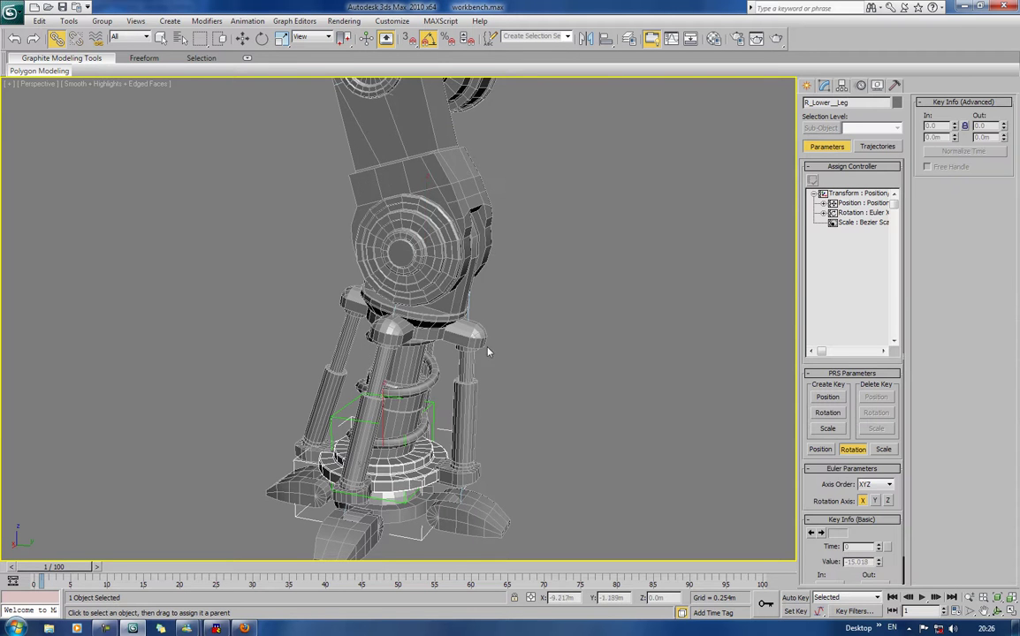
{"action": "scroll", "coordinate": [487, 352], "scroll_direction": "down", "scroll_amount": 3}
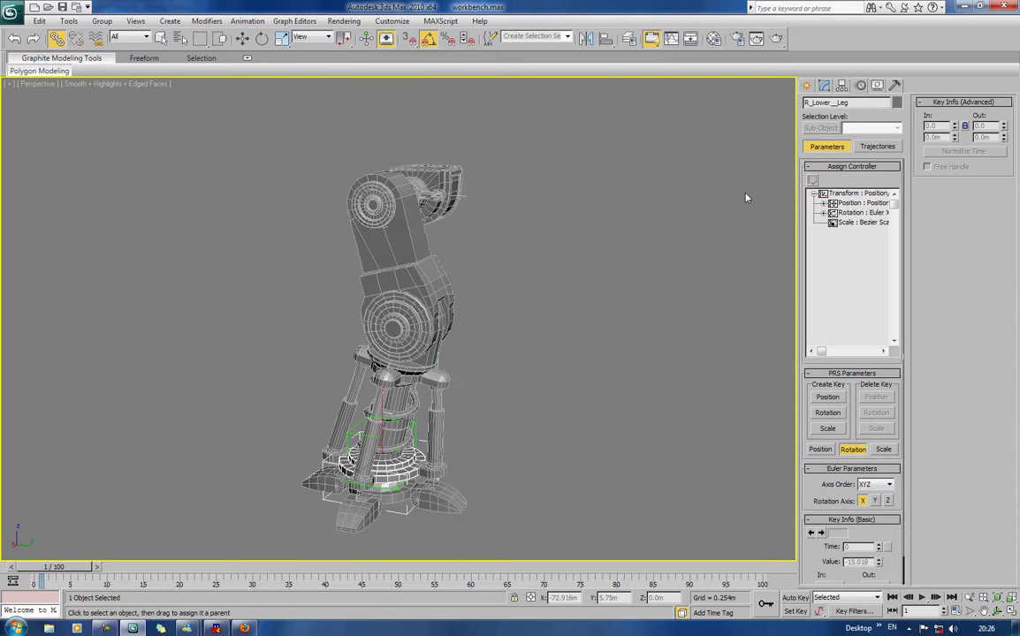
Step: Try rotating R_knee_upper about its upper joint to test how the linked leg parts follow
{"action": "left_click", "coordinate": [369, 258]}
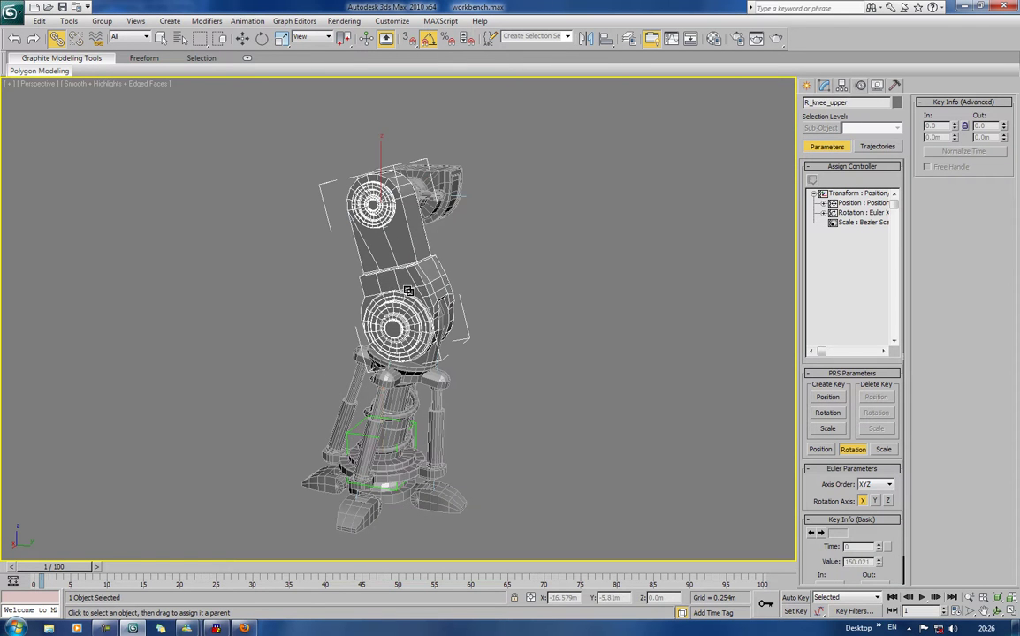
{"action": "left_click", "coordinate": [262, 38]}
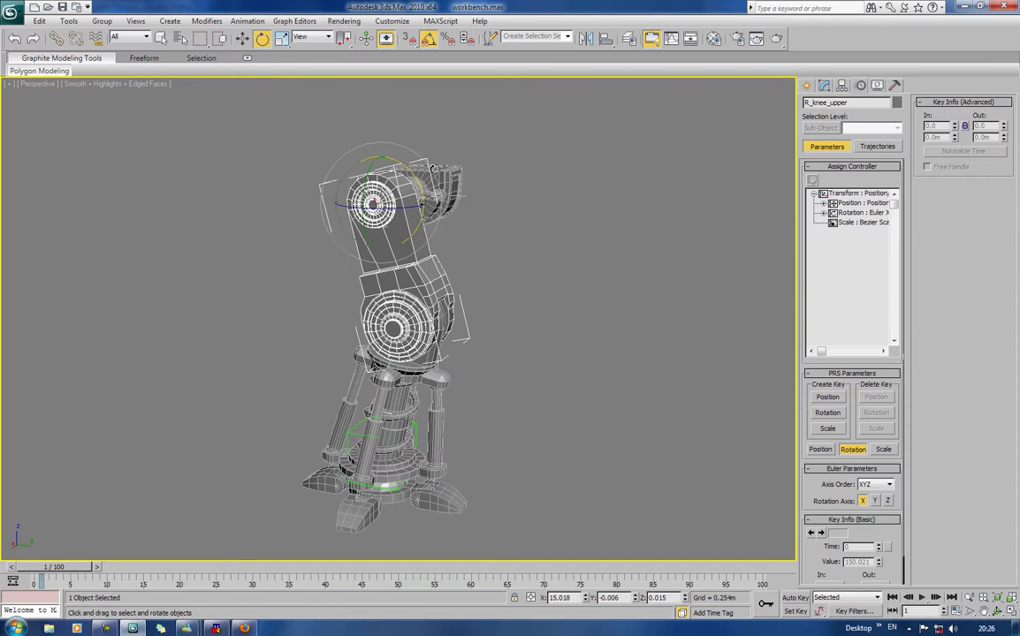
{"action": "mouse_move", "coordinate": [418, 180]}
{"action": "left_mouse_down"}
{"action": "mouse_move", "coordinate": [413, 219]}
{"action": "mouse_move", "coordinate": [413, 170]}
{"action": "mouse_move", "coordinate": [415, 212]}
{"action": "mouse_move", "coordinate": [415, 185]}
{"action": "left_mouse_up"}
{"action": "middle_click_drag", "start_coordinate": [525, 303], "coordinate": [338, 385]}
Step: Link R_Lower_Leg_Main_Piston to R_Lower__Leg as its parent, and clear the selection
{"action": "scroll", "coordinate": [504, 233], "scroll_direction": "up", "scroll_amount": 5}
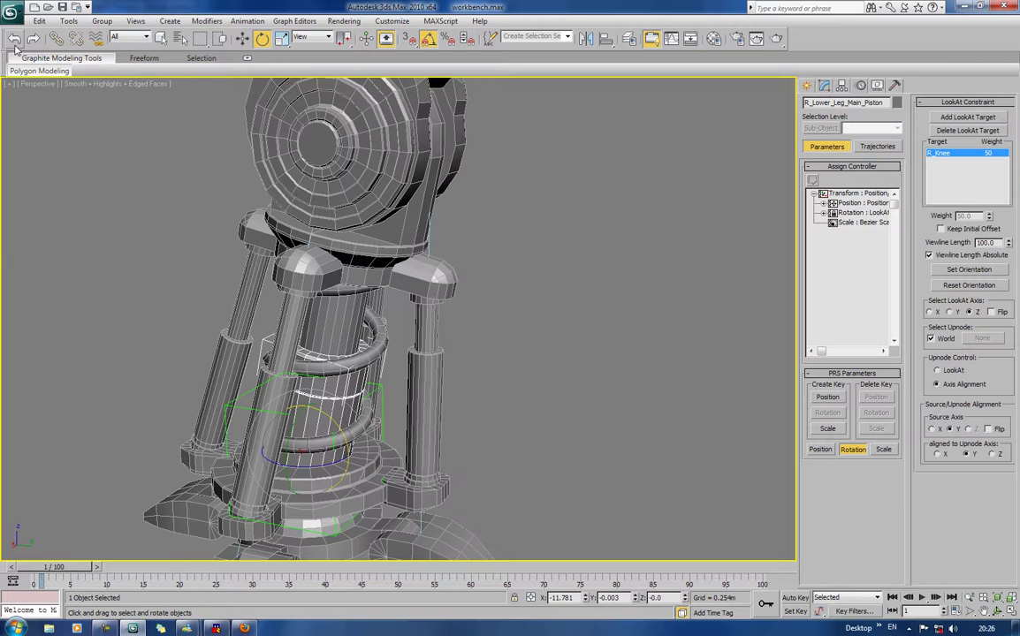
{"action": "left_click", "coordinate": [56, 38]}
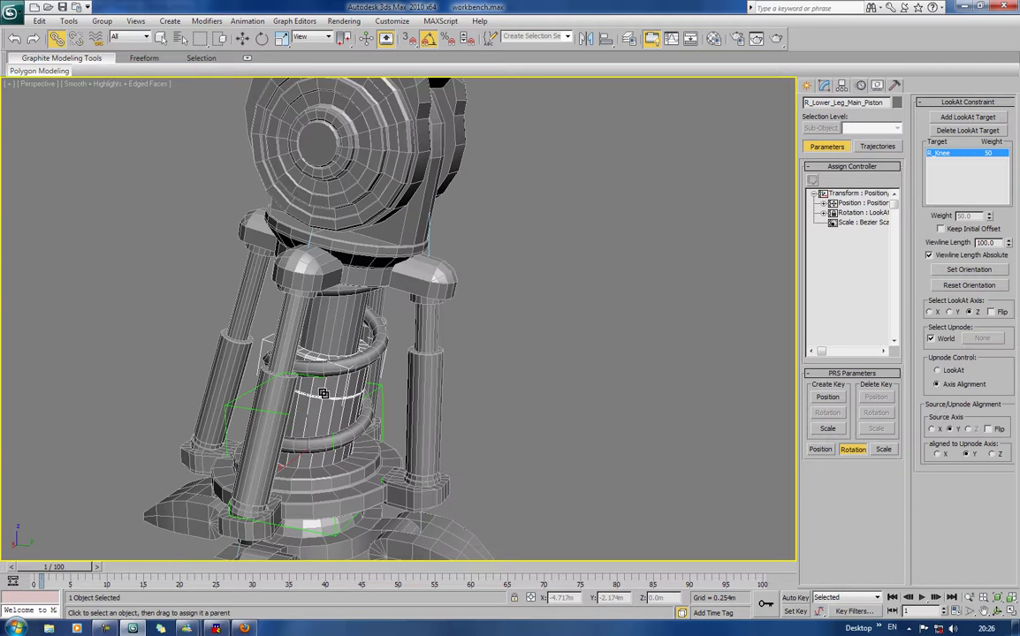
{"action": "left_click_drag", "start_coordinate": [323, 393], "coordinate": [370, 490]}
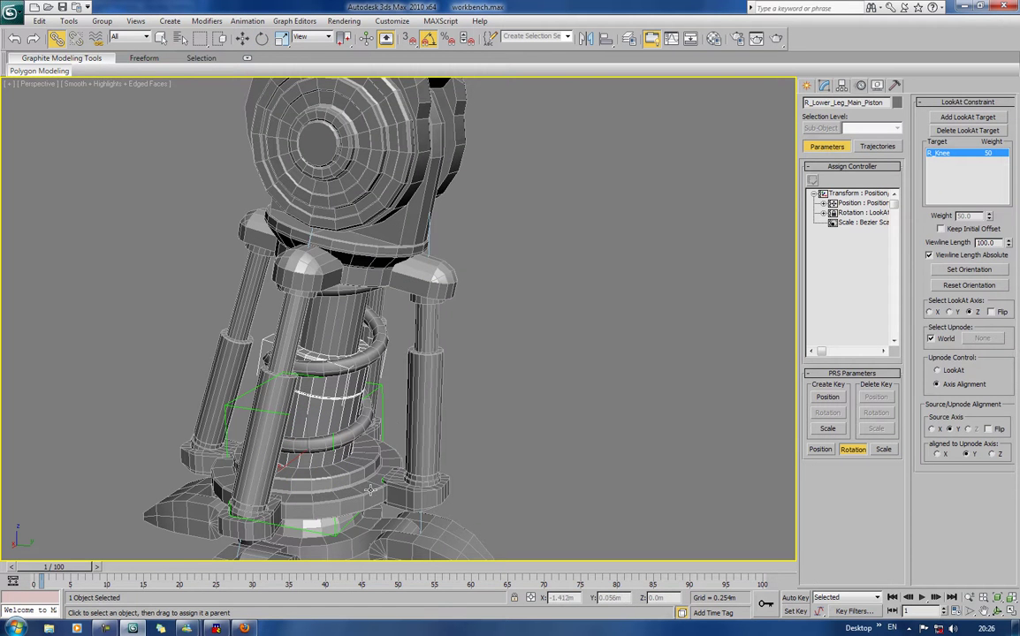
{"action": "left_click", "coordinate": [553, 395]}
Step: Test the leg hierarchy again by rotating R_knee_upper, clear the selection and view the whole leg
{"action": "middle_click_drag", "start_coordinate": [554, 395], "coordinate": [398, 252], "text": "alt"}
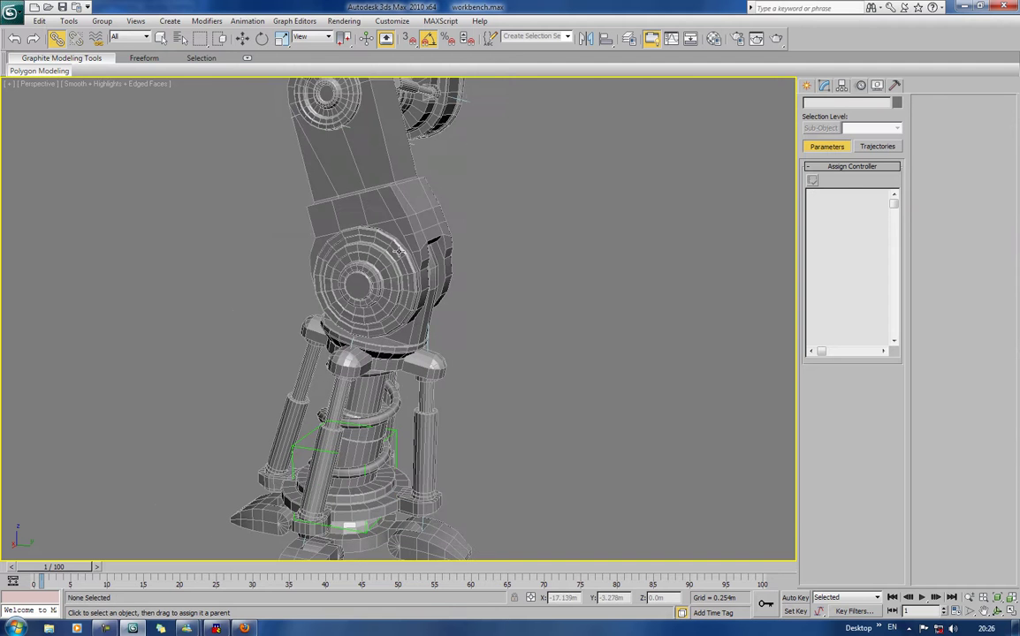
{"action": "left_click", "coordinate": [382, 210]}
{"action": "left_click", "coordinate": [262, 38]}
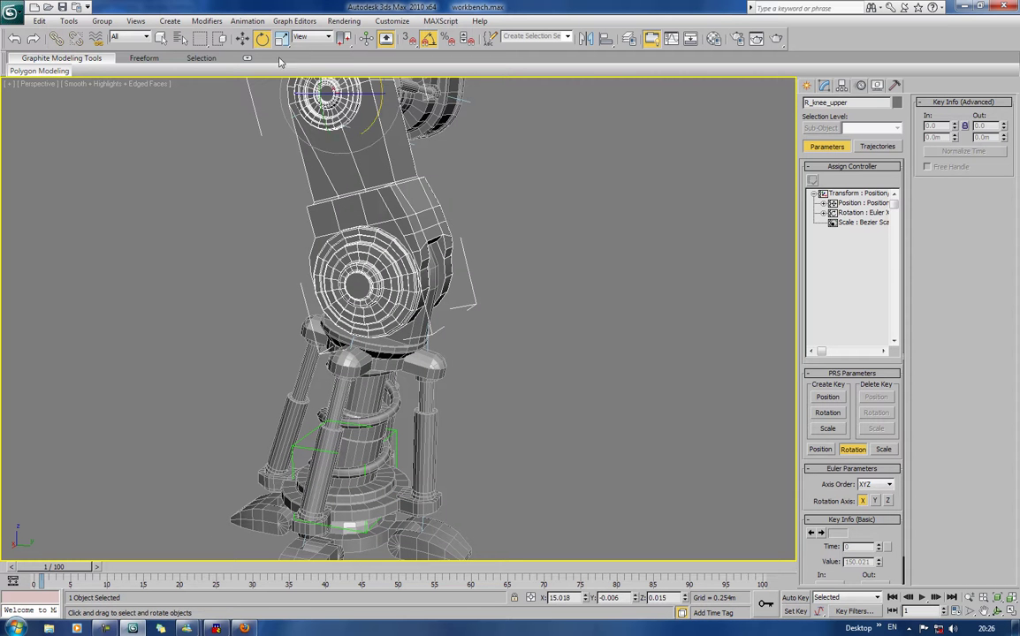
{"action": "left_click_drag", "start_coordinate": [375, 115], "coordinate": [506, 196]}
{"action": "scroll", "coordinate": [510, 201], "scroll_direction": "down", "scroll_amount": 8}
{"action": "left_click", "coordinate": [541, 260]}
{"action": "middle_click_drag", "start_coordinate": [542, 260], "coordinate": [492, 260], "text": "alt"}
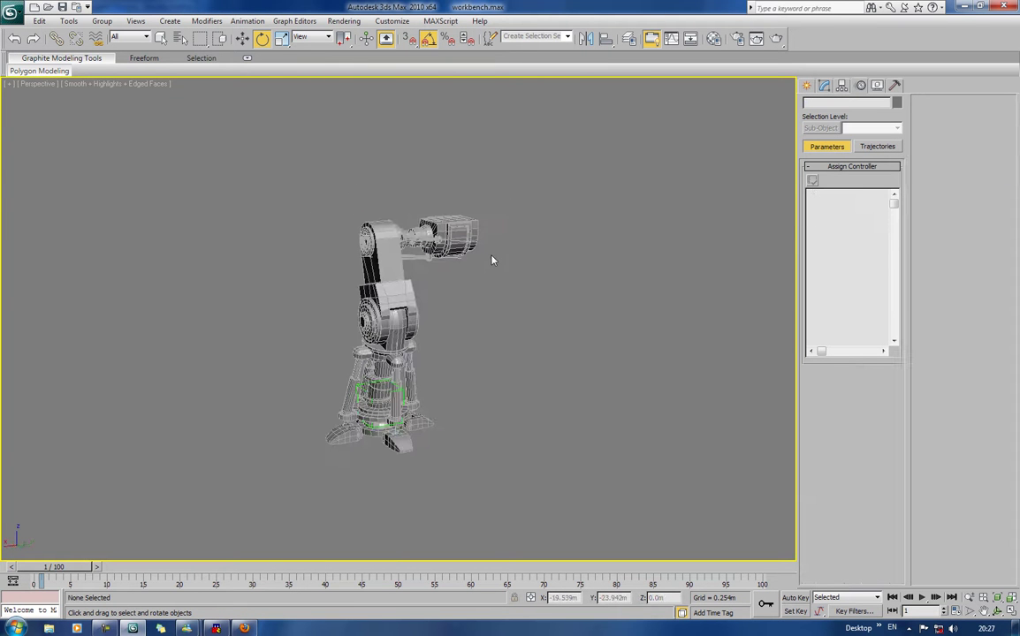